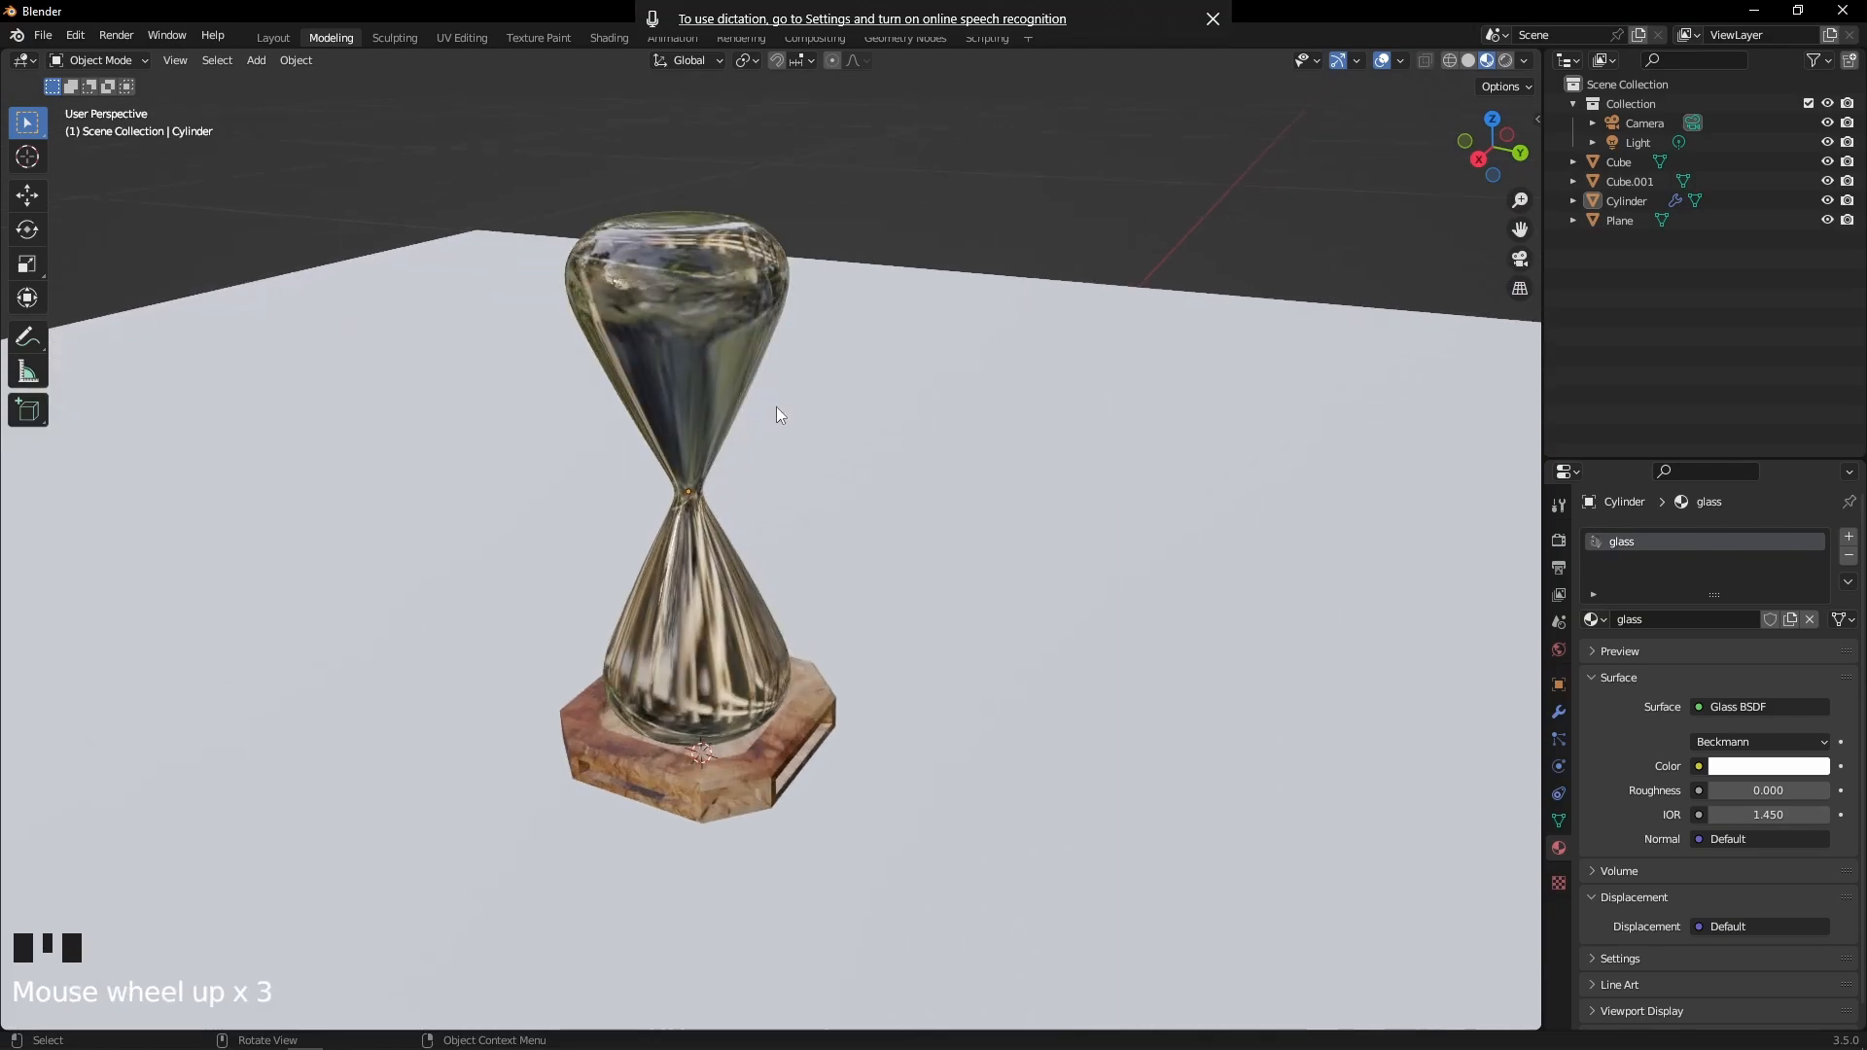
Examine the glass hourglass and its base from several sides and distances
left_click(686, 341)
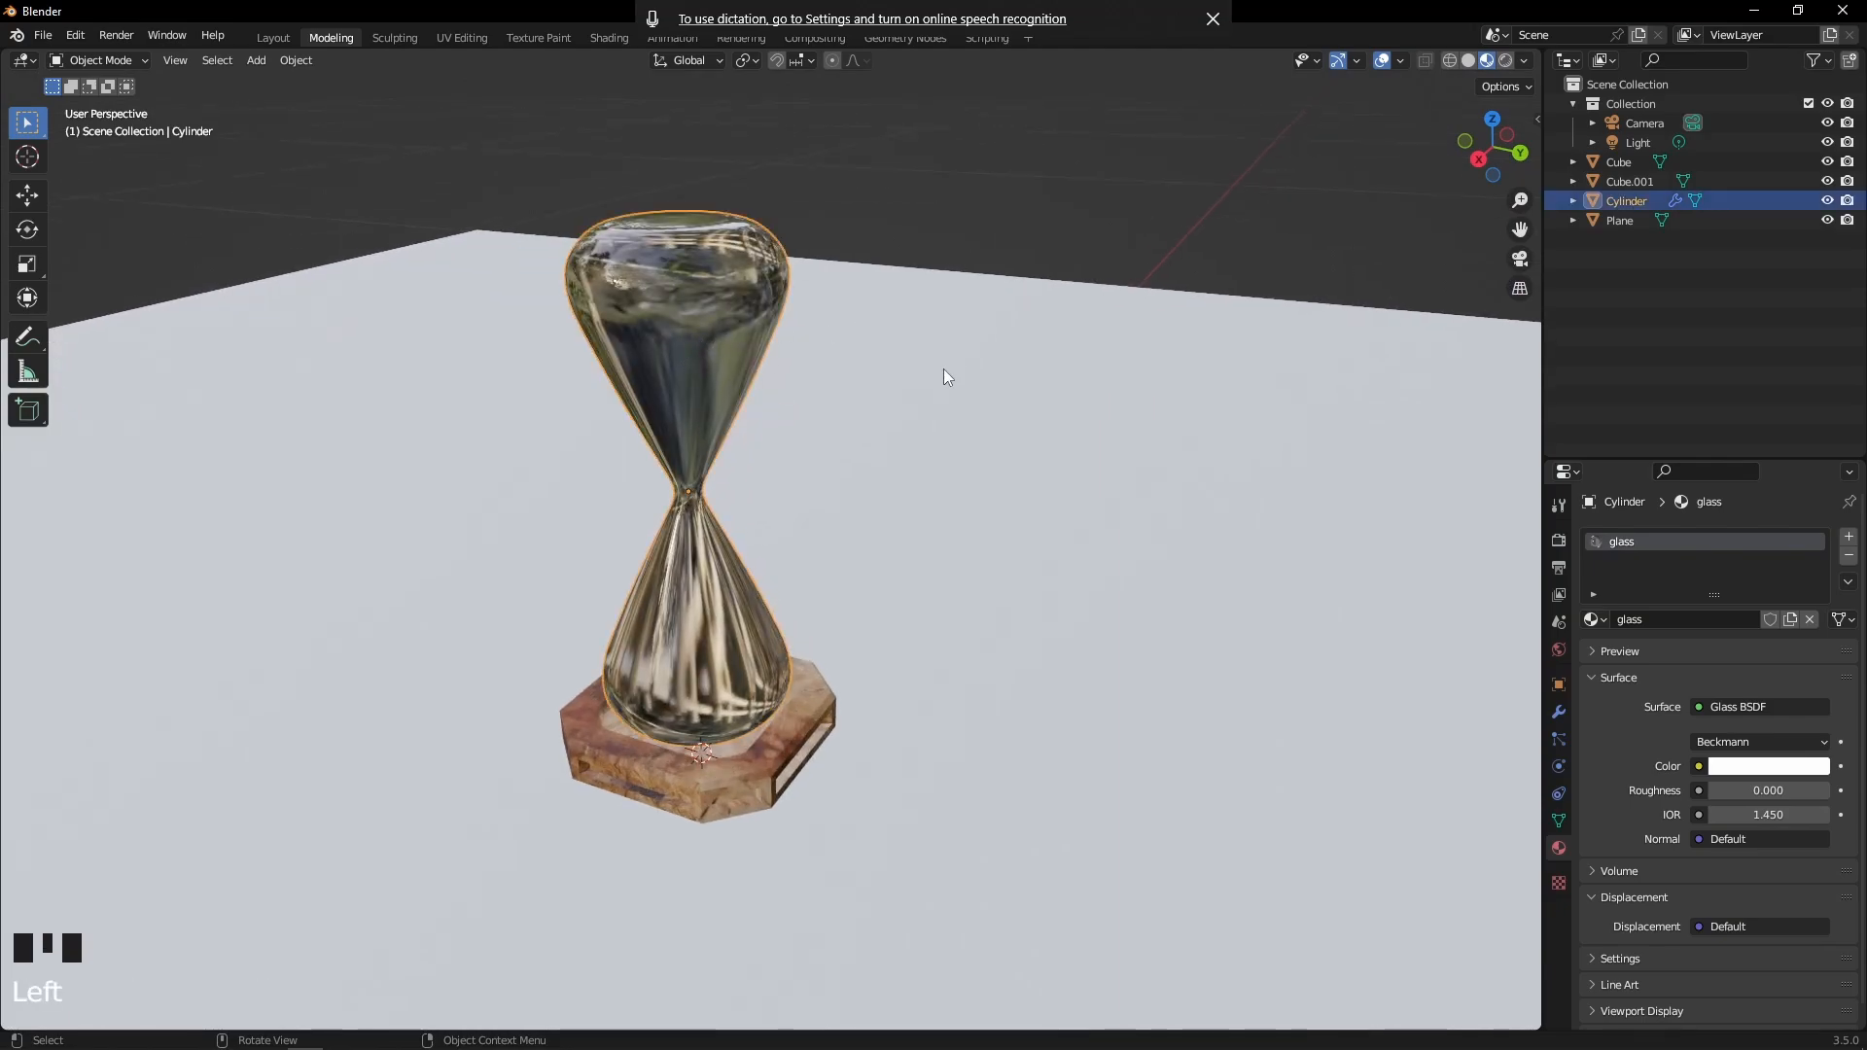
scroll(937, 375, "down", 2)
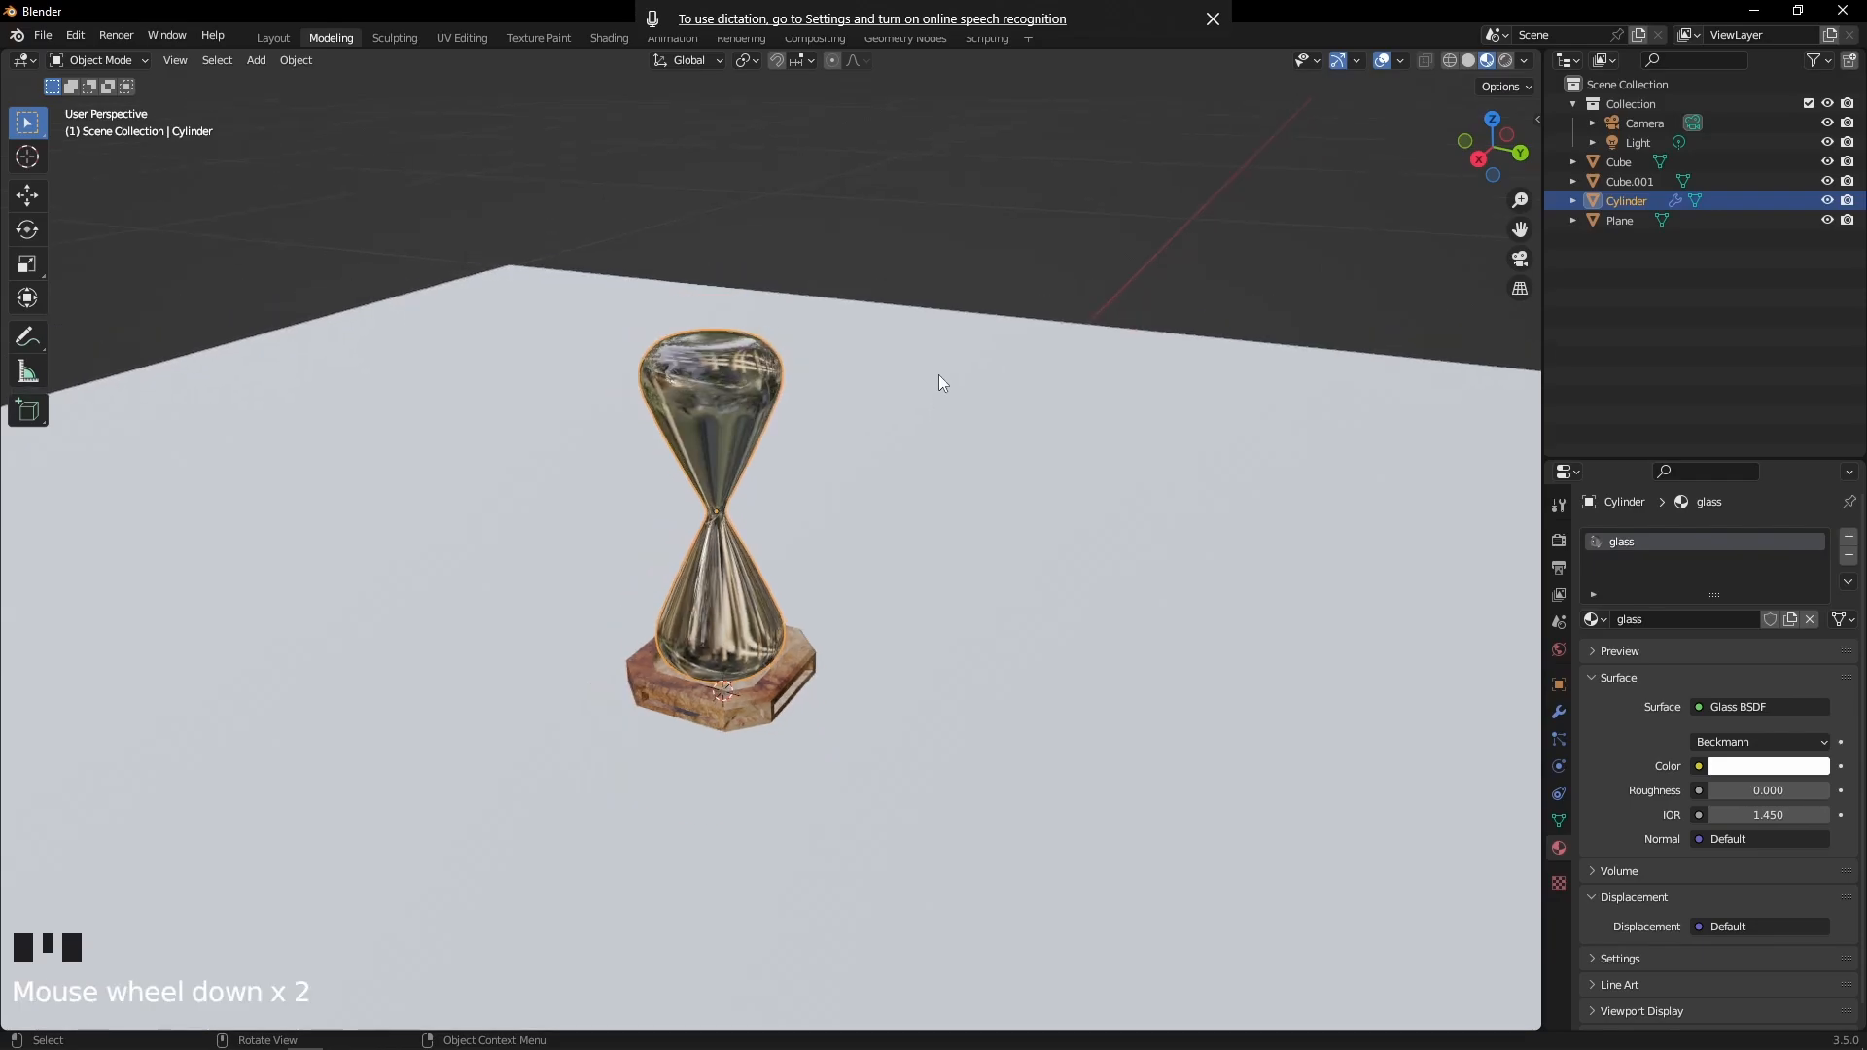
scroll(926, 381, "up", 2)
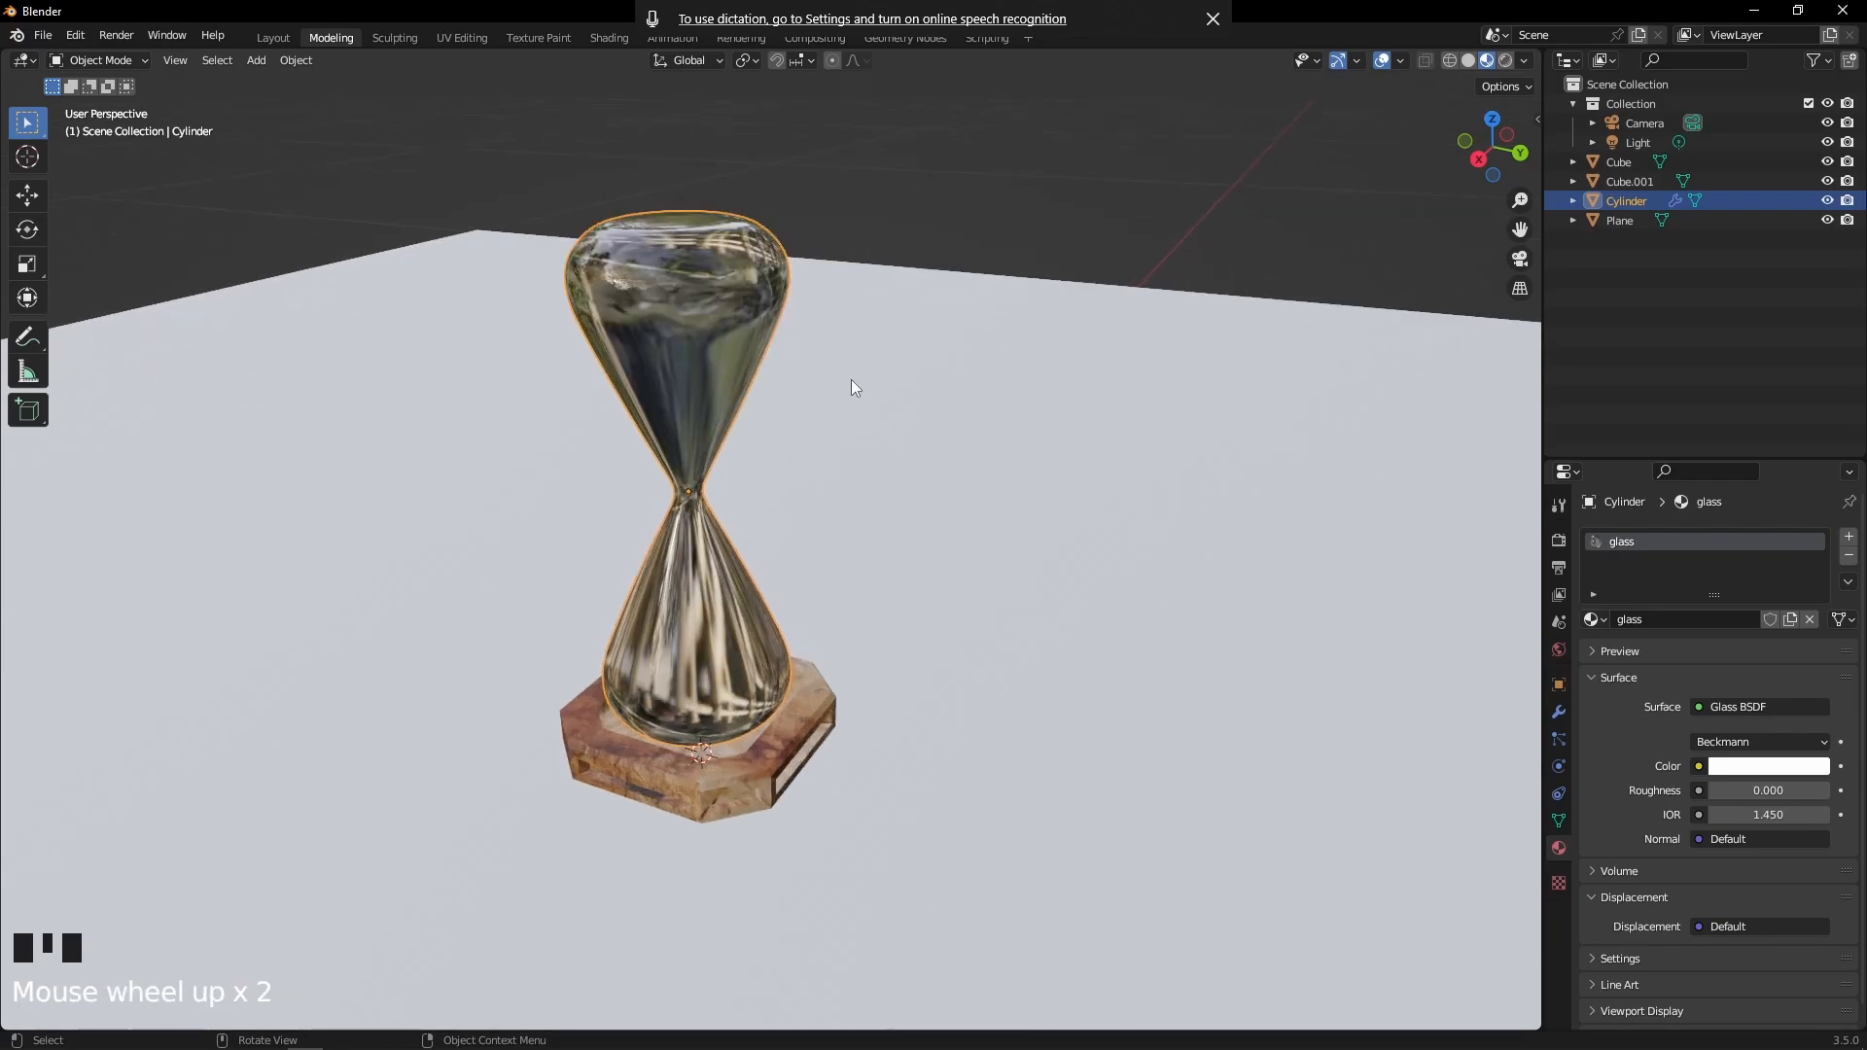
scroll(860, 369, "up", 2)
middle_click_drag(859, 370, 1042, 353)
scroll(1006, 387, "up", 1)
scroll(1037, 388, "down", 3)
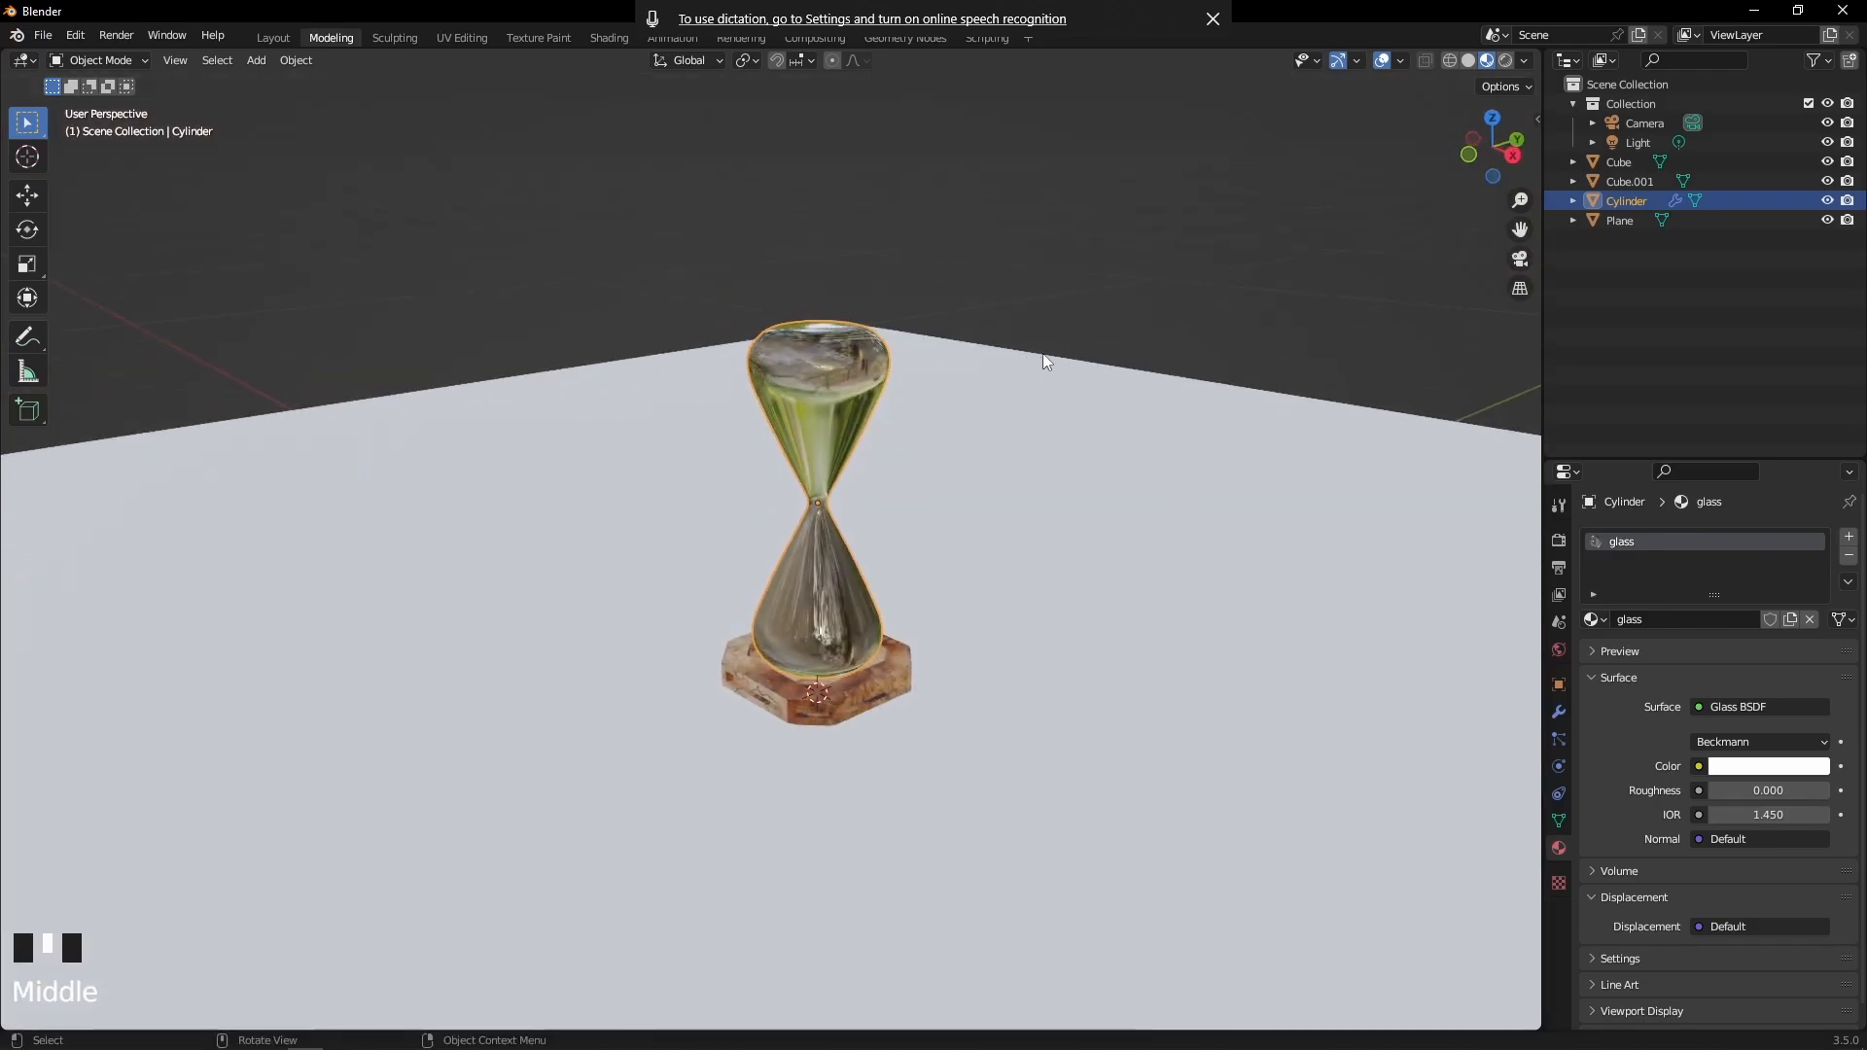
scroll(1035, 358, "up", 3)
scroll(1035, 358, "down", 2)
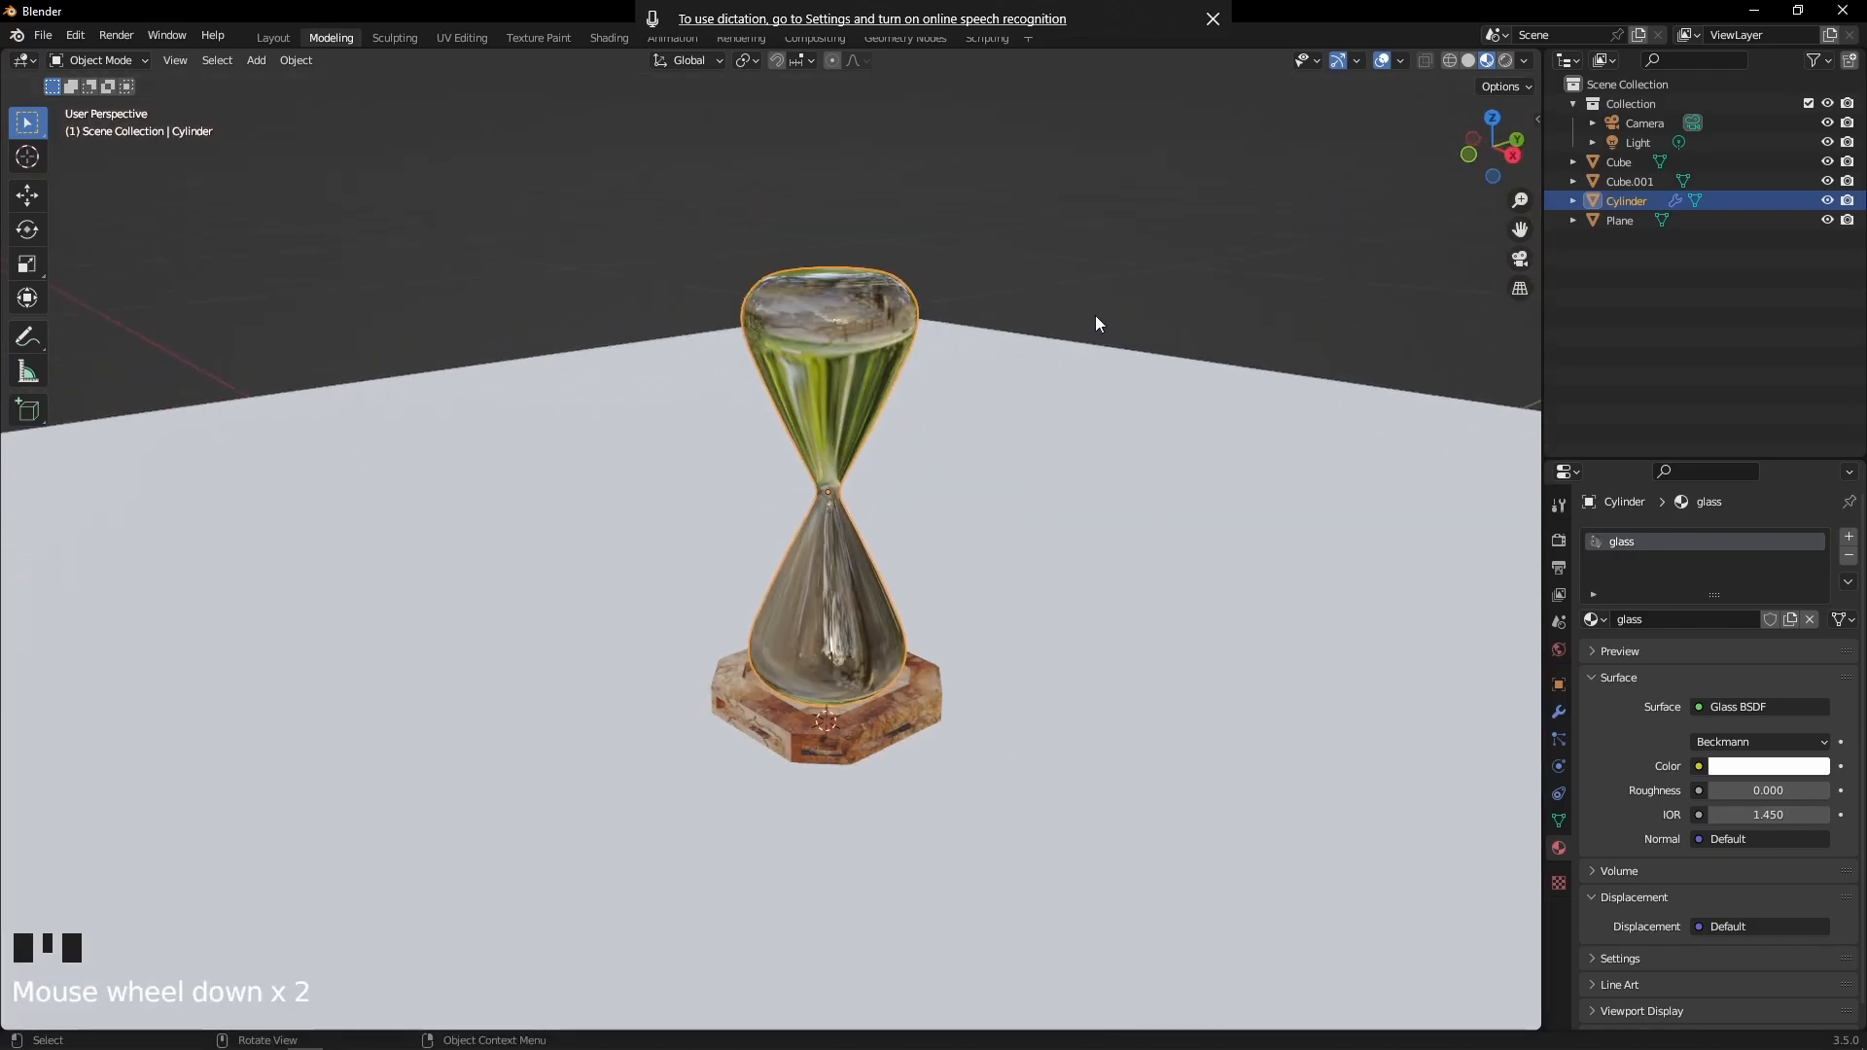
middle_click_drag(1087, 284, 813, 275)
scroll(807, 277, "down", 3)
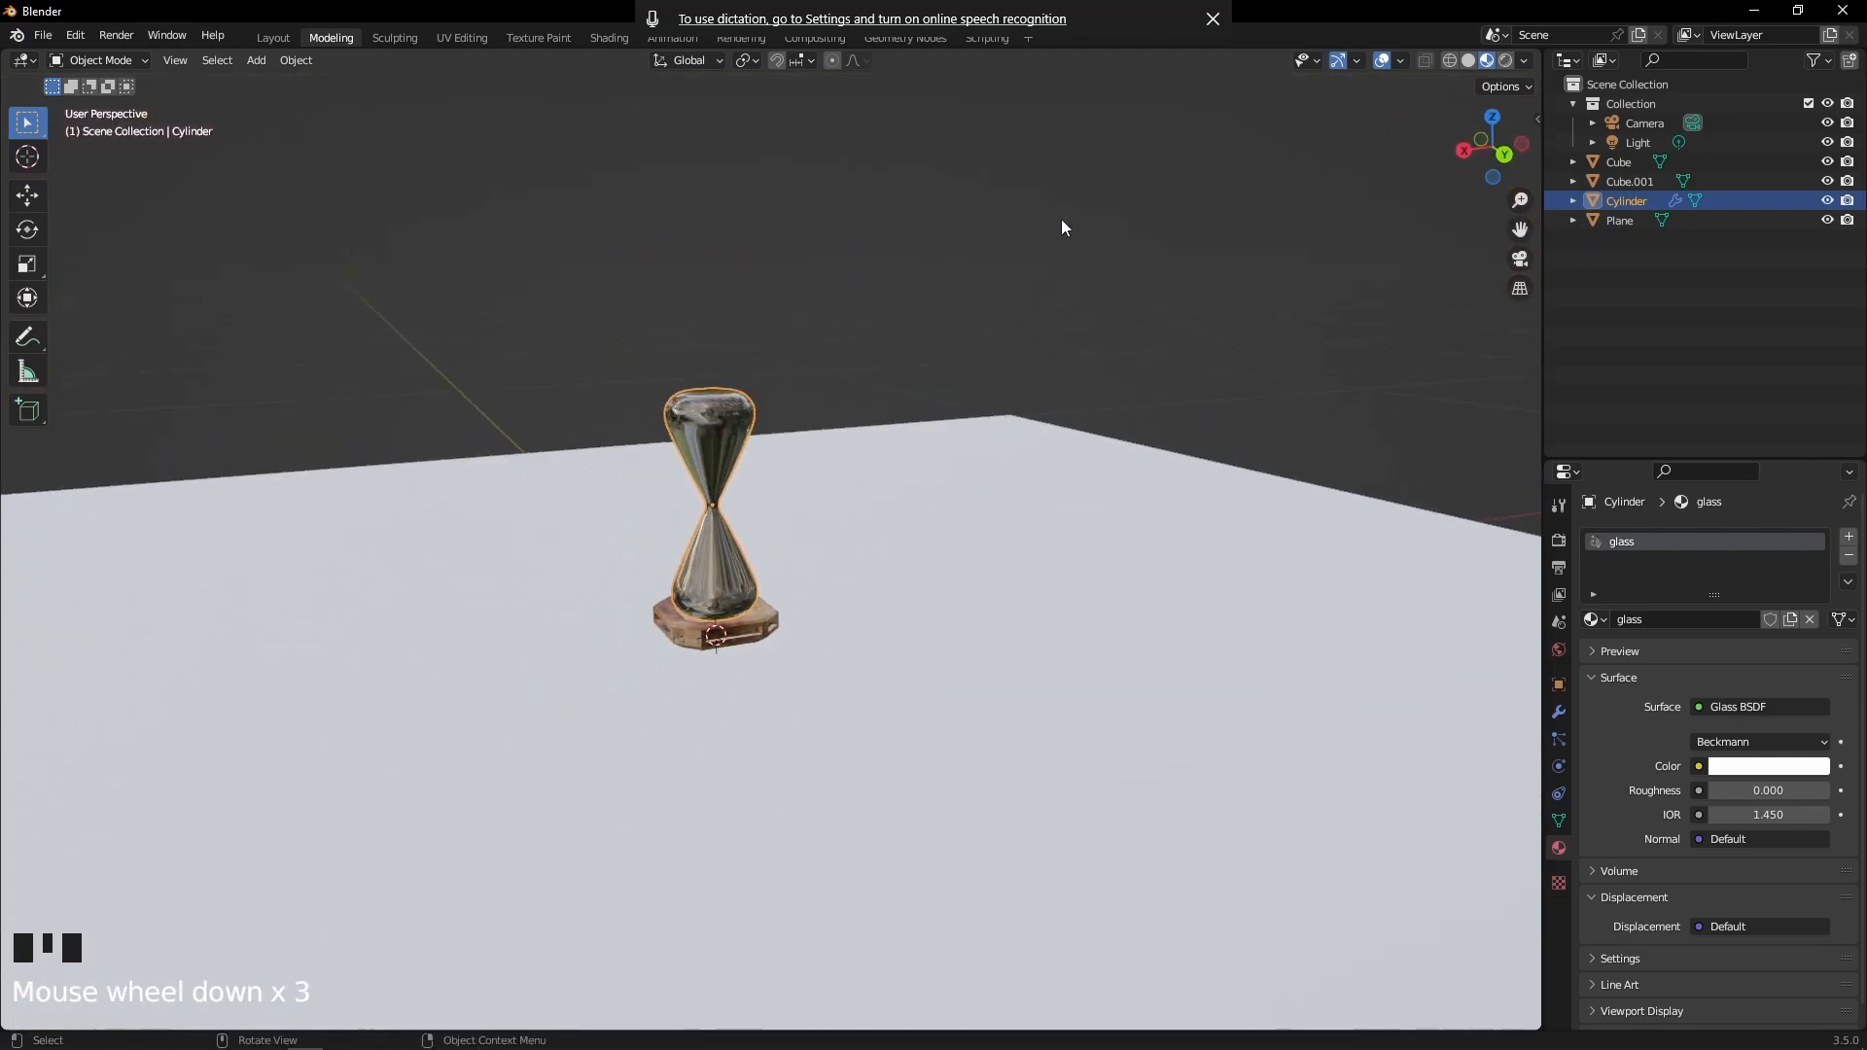
Switch the viewport to solid shading and select the scene camera
left_click(1470, 61)
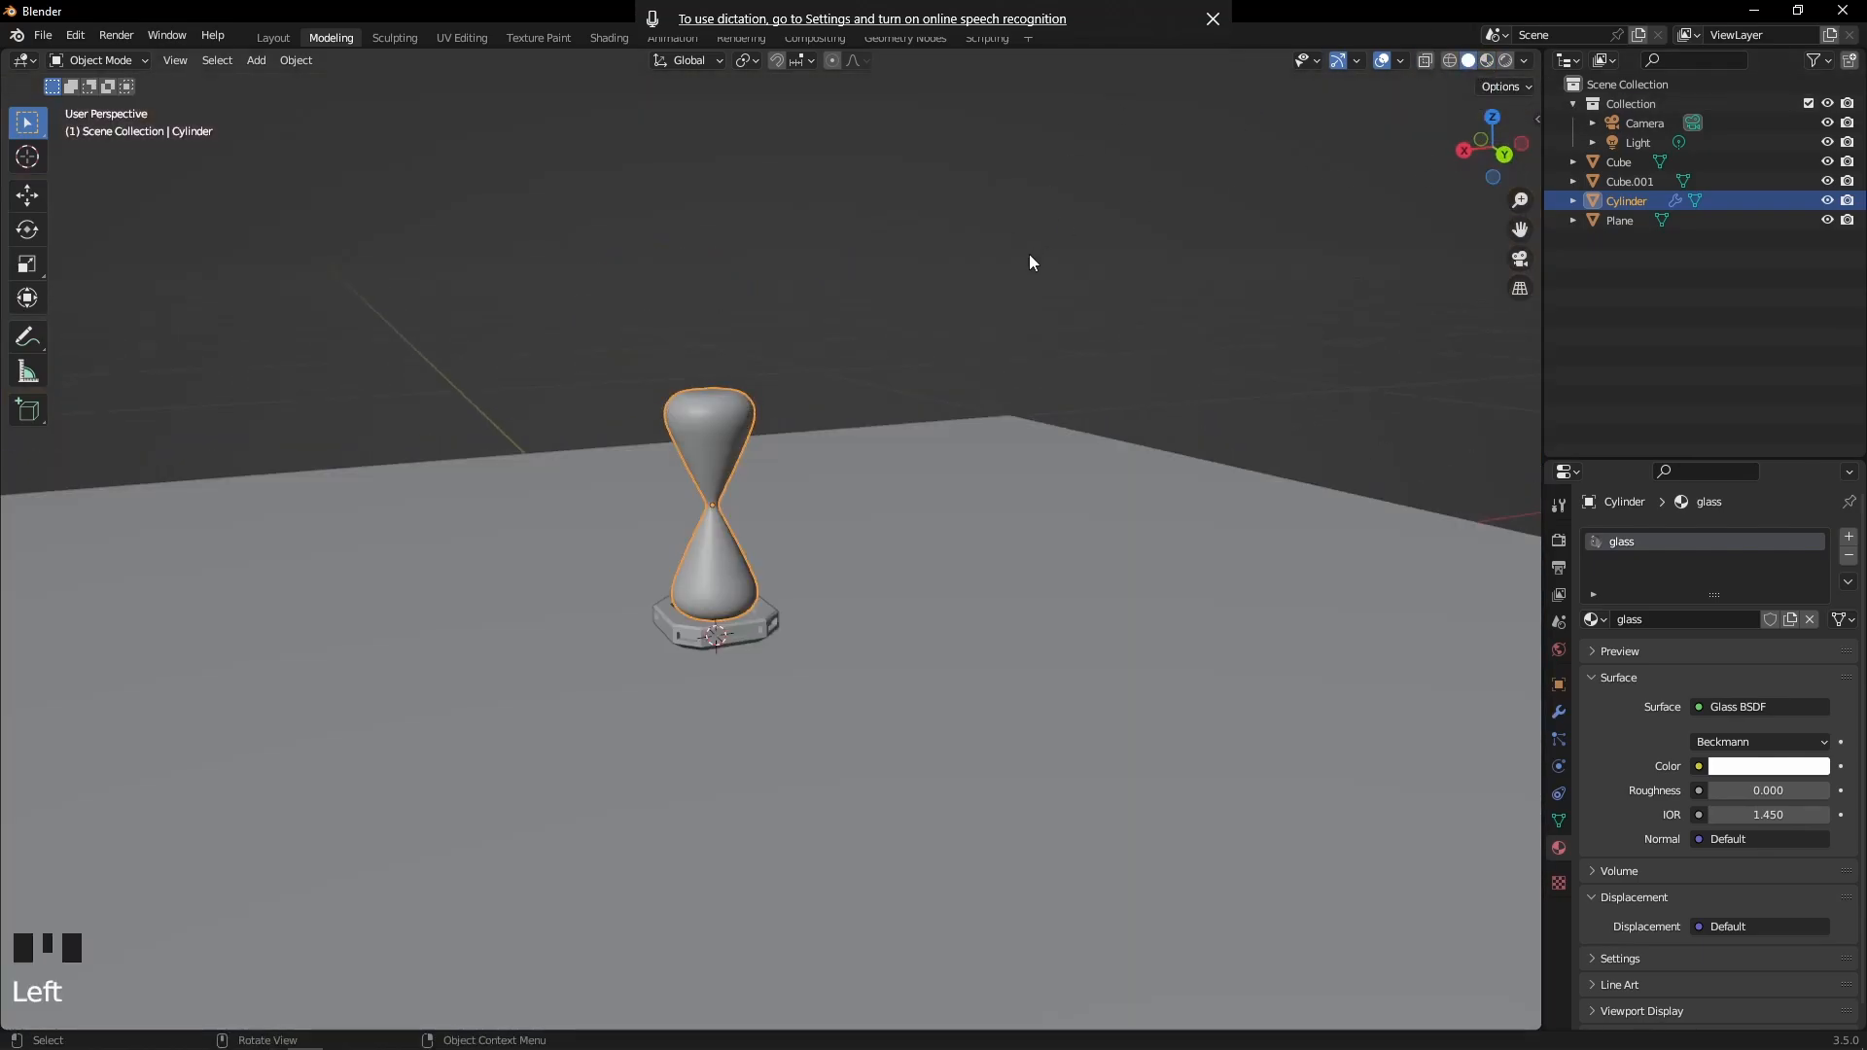
scroll(703, 226, "down", 5)
middle_click_drag(703, 226, 662, 231)
scroll(662, 234, "down", 3)
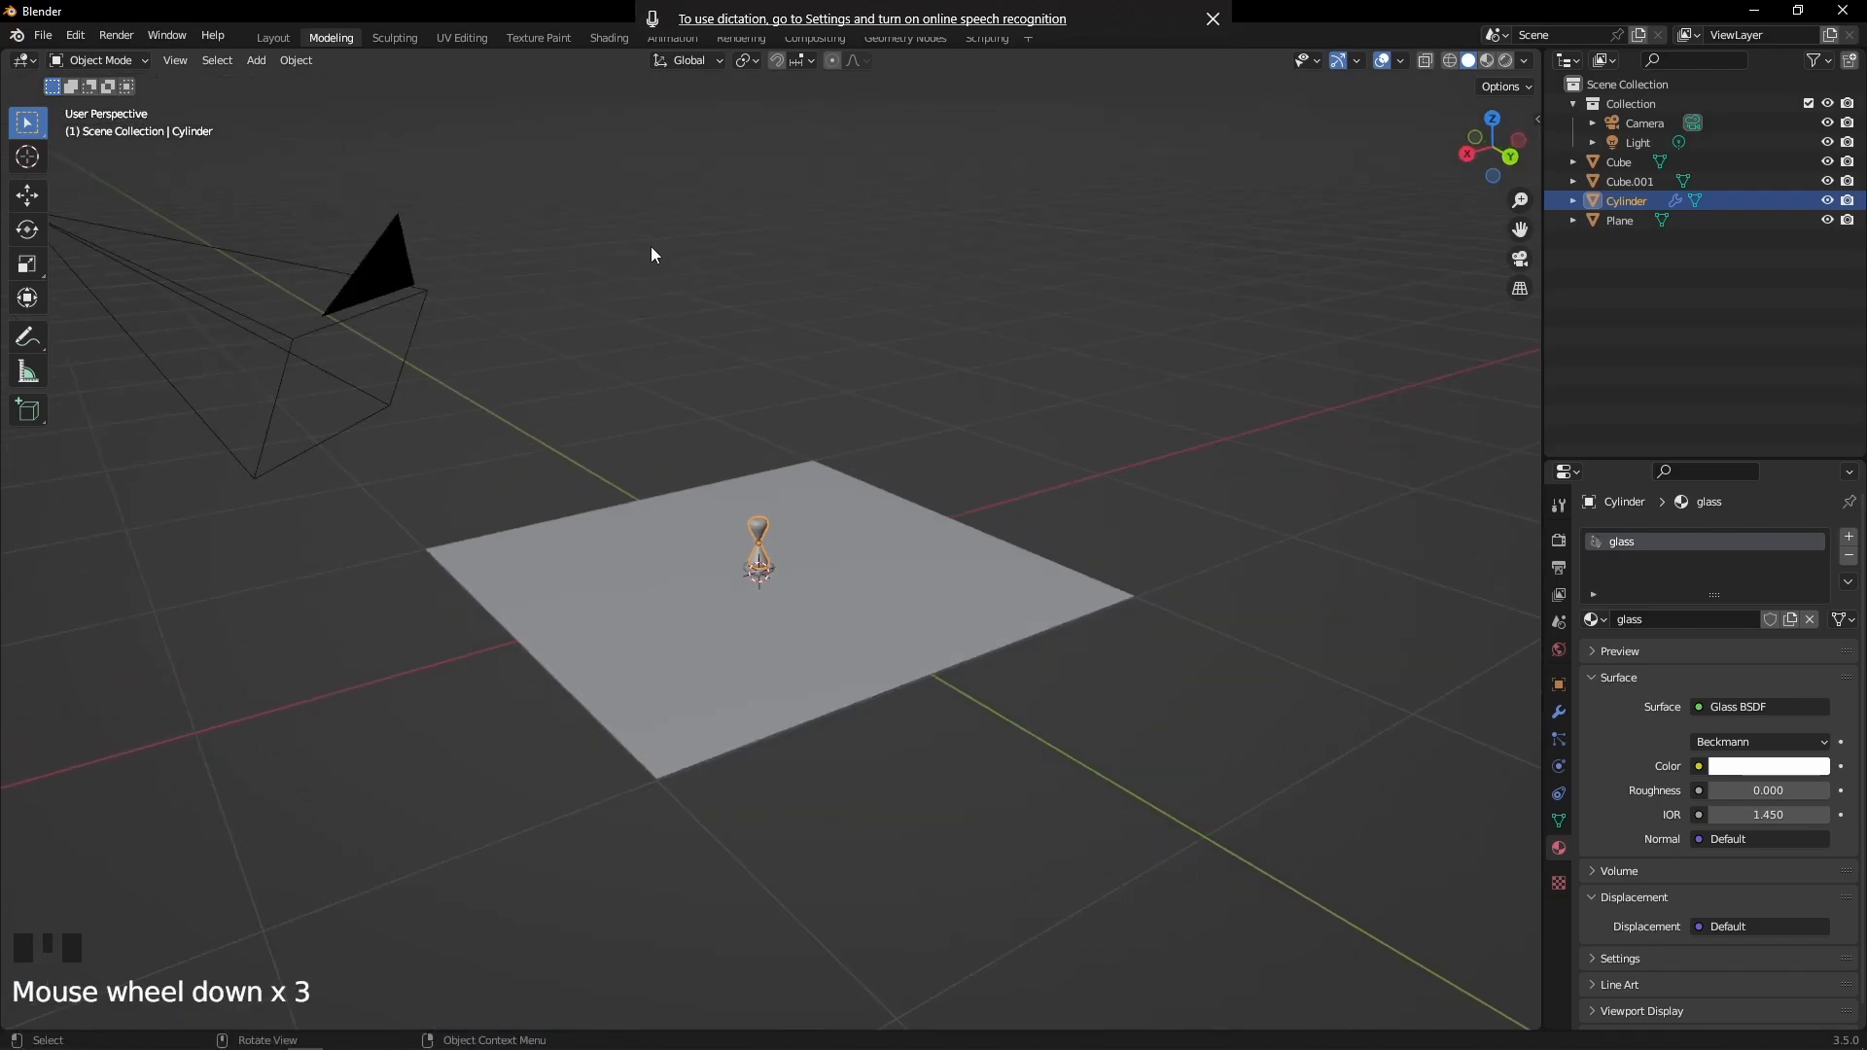
left_click(395, 304)
scroll(581, 251, "down", 3)
scroll(592, 264, "up", 4)
middle_click_drag(601, 280, 722, 347, "shift")
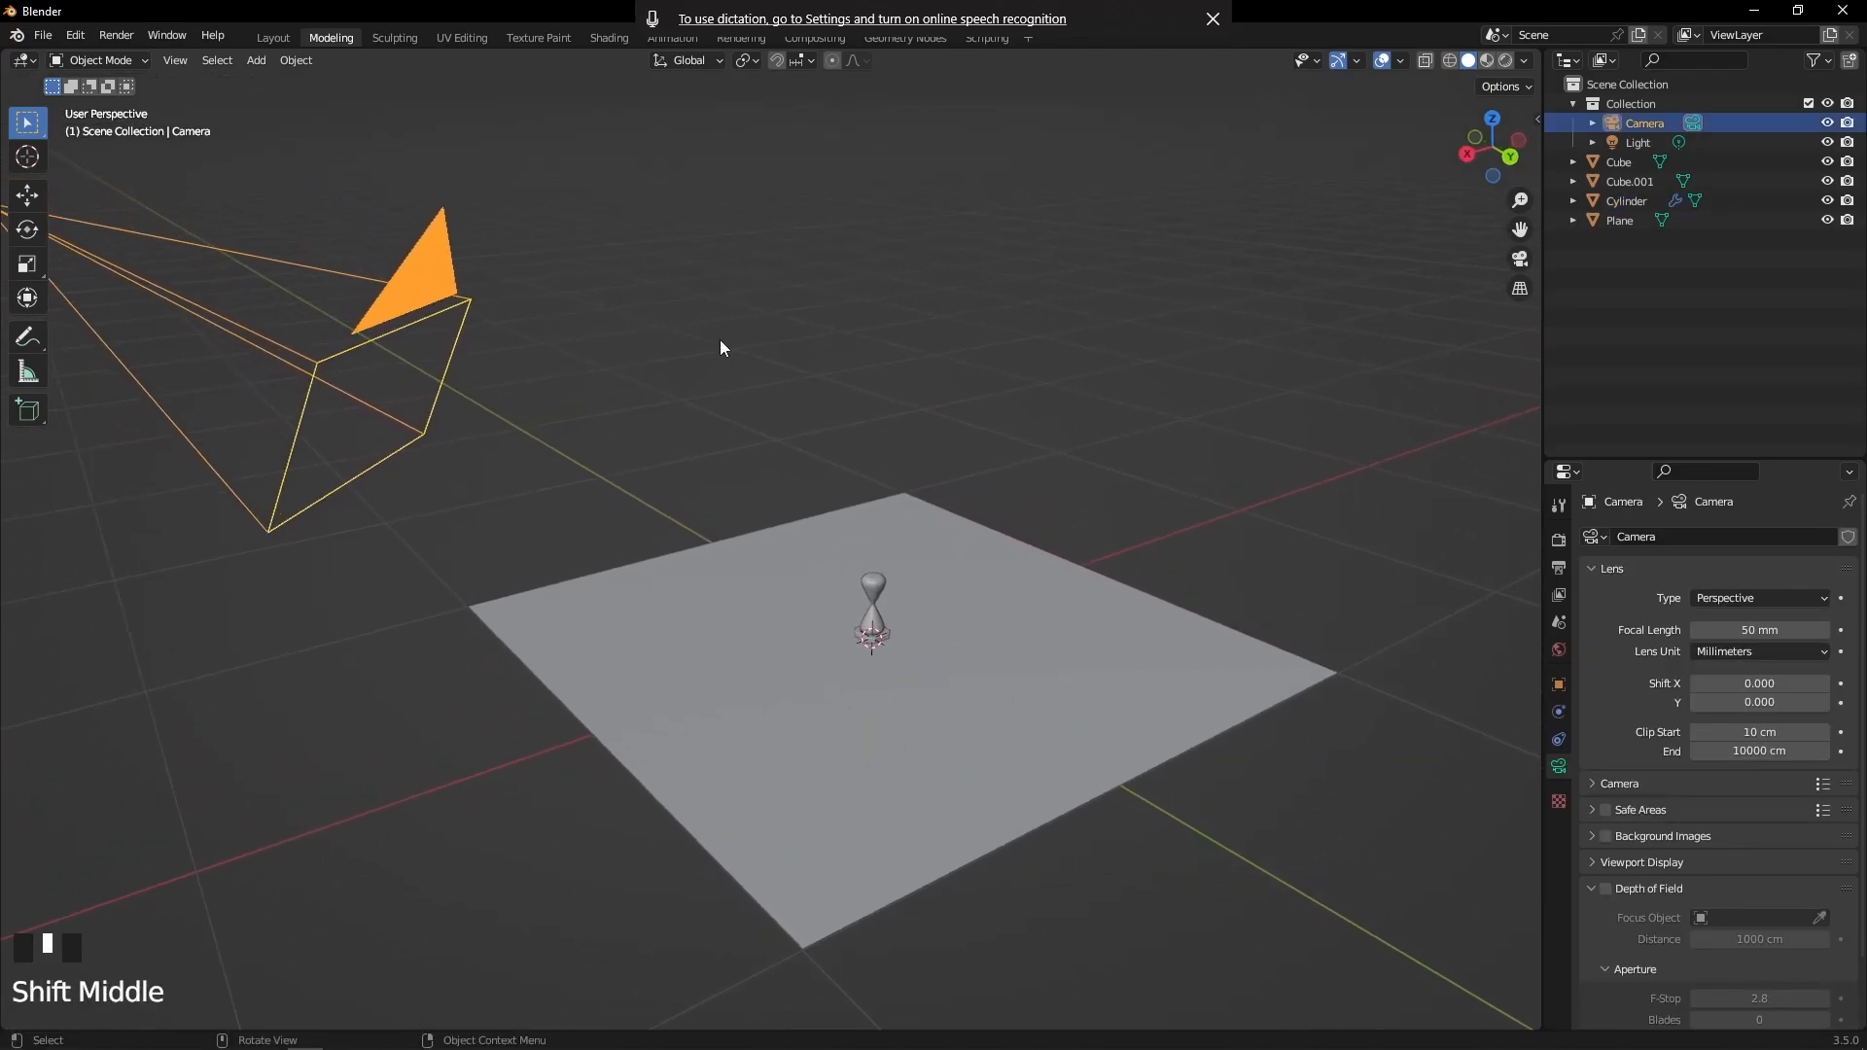
left_click(1496, 121)
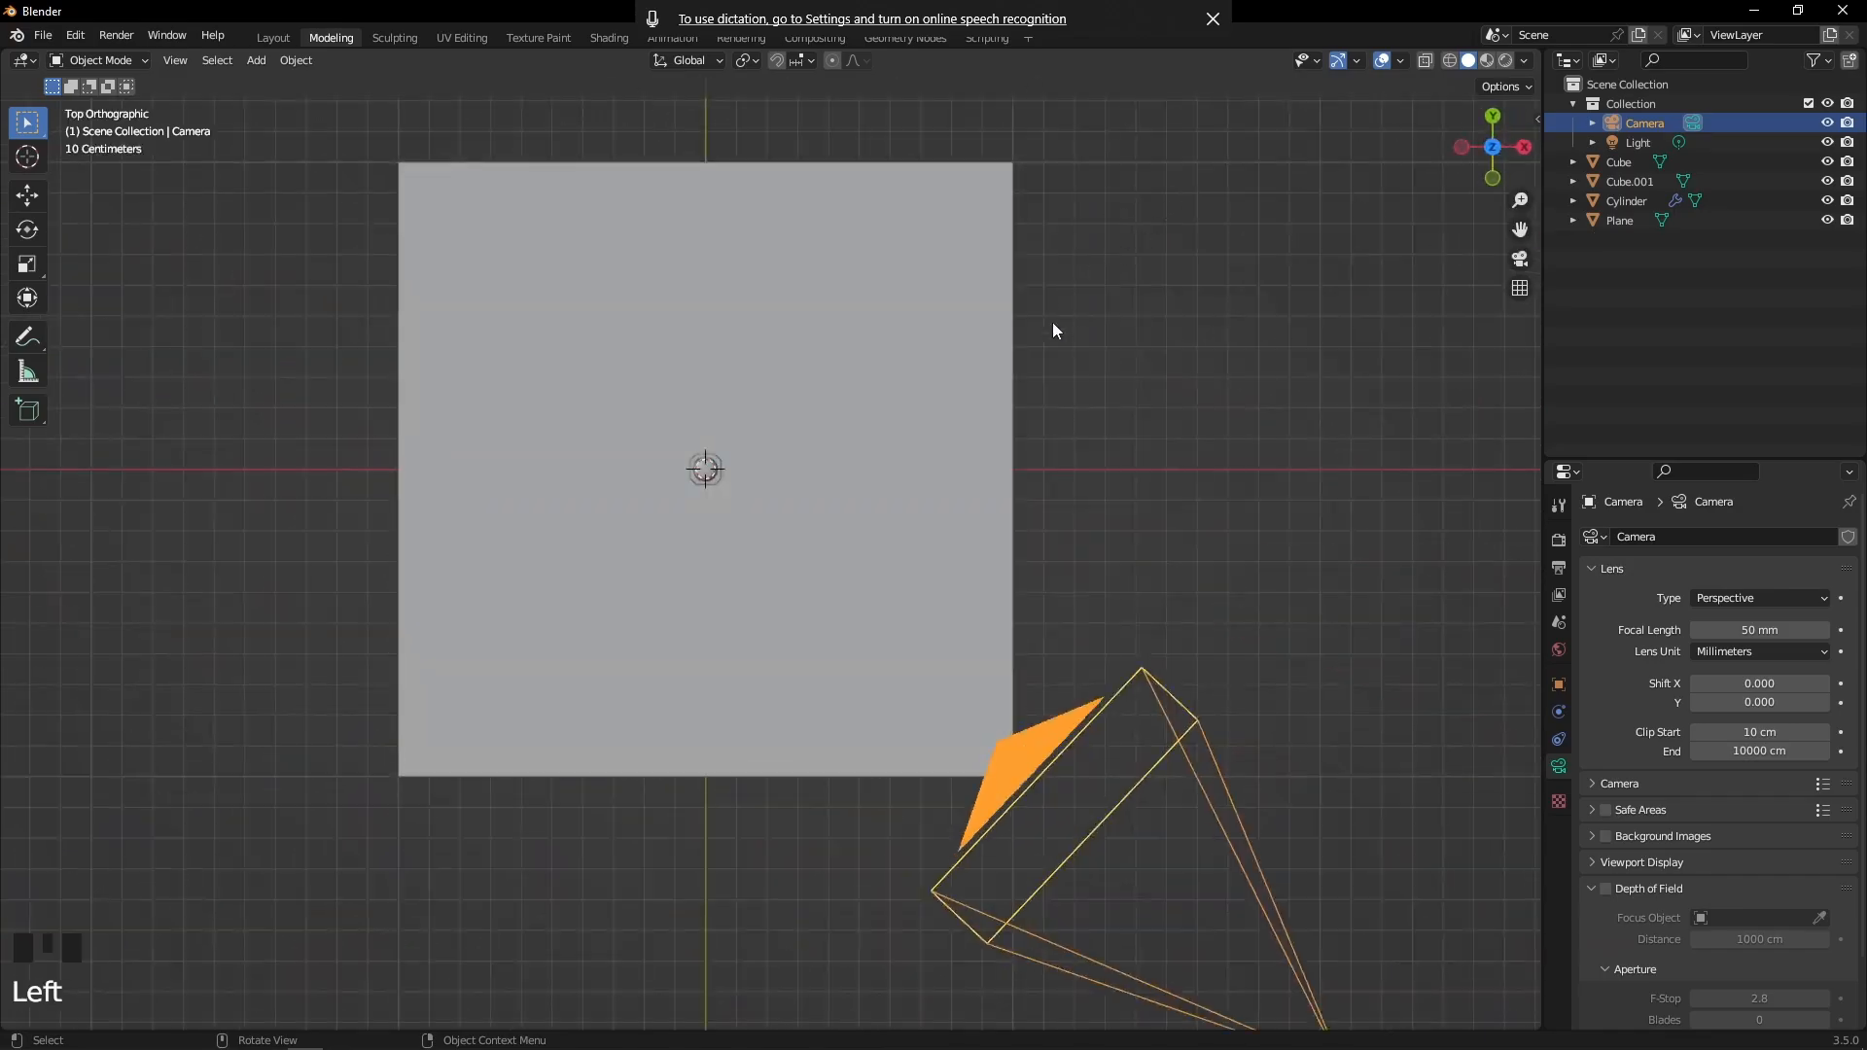
scroll(1071, 499, "down", 4)
key("g")
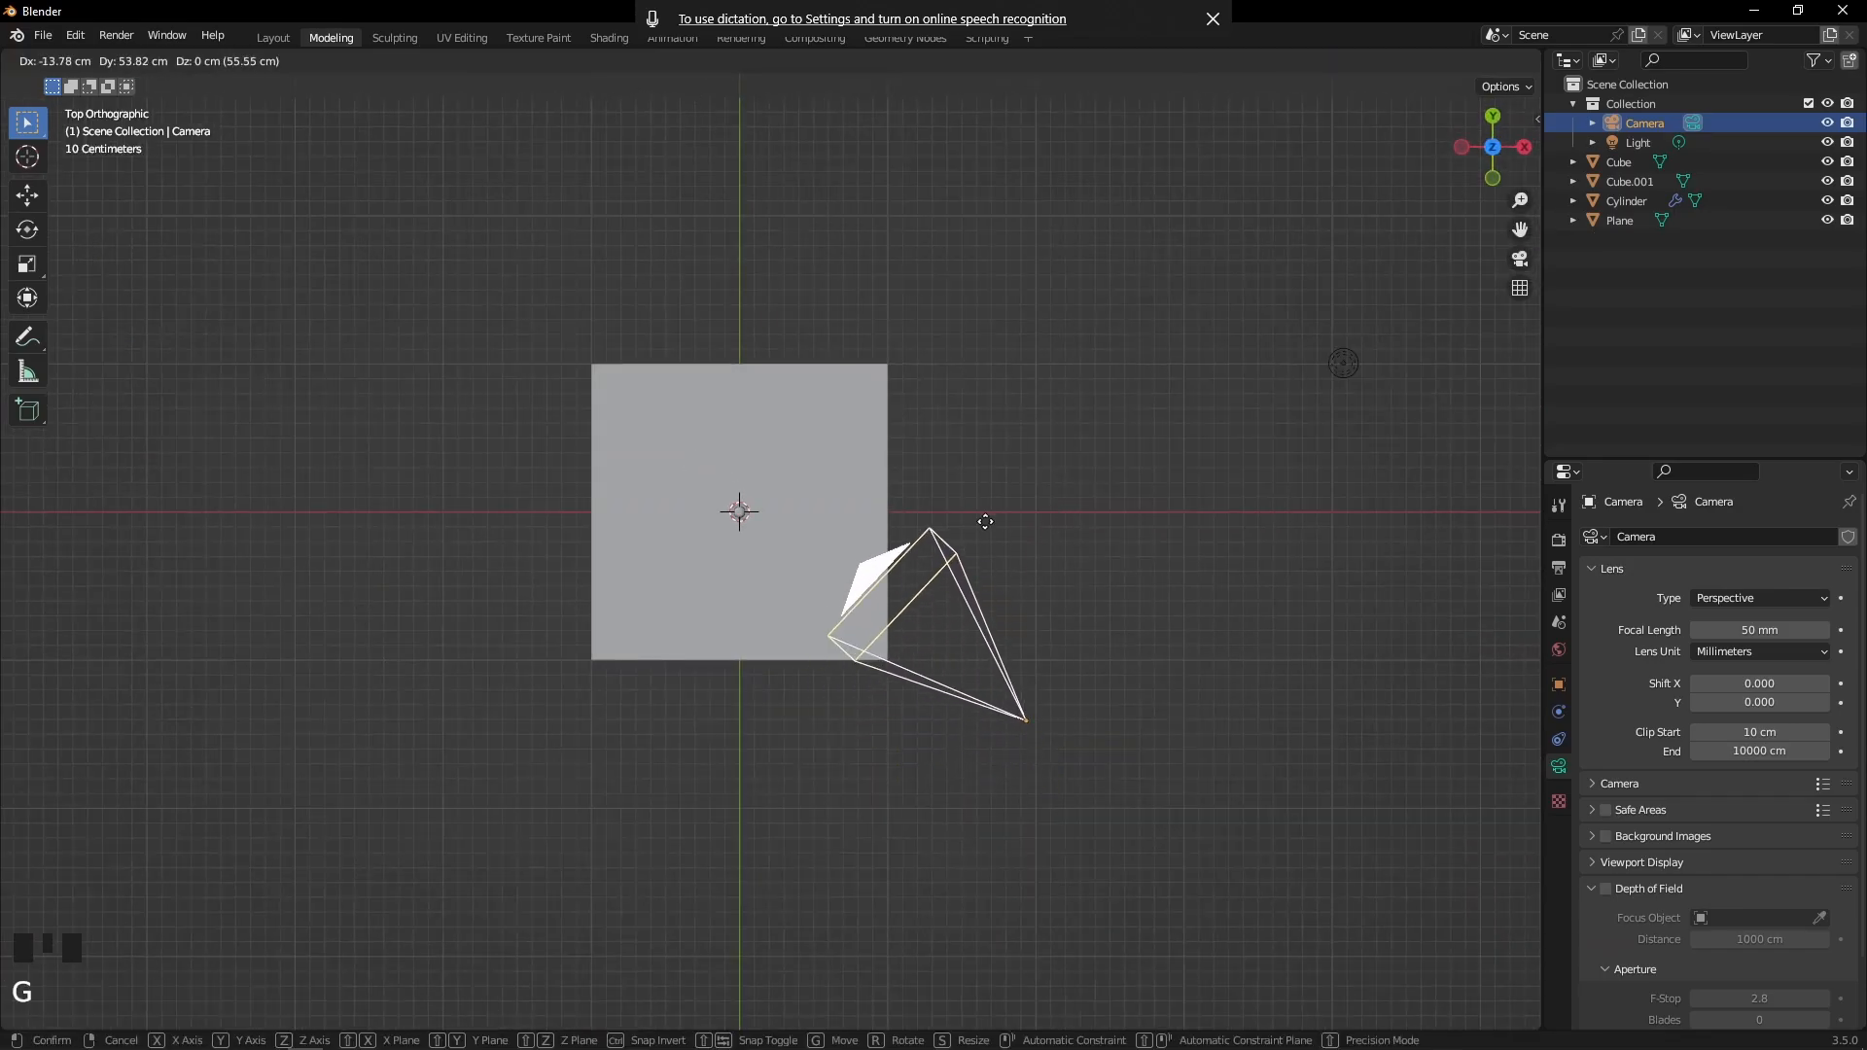
right_click(909, 510)
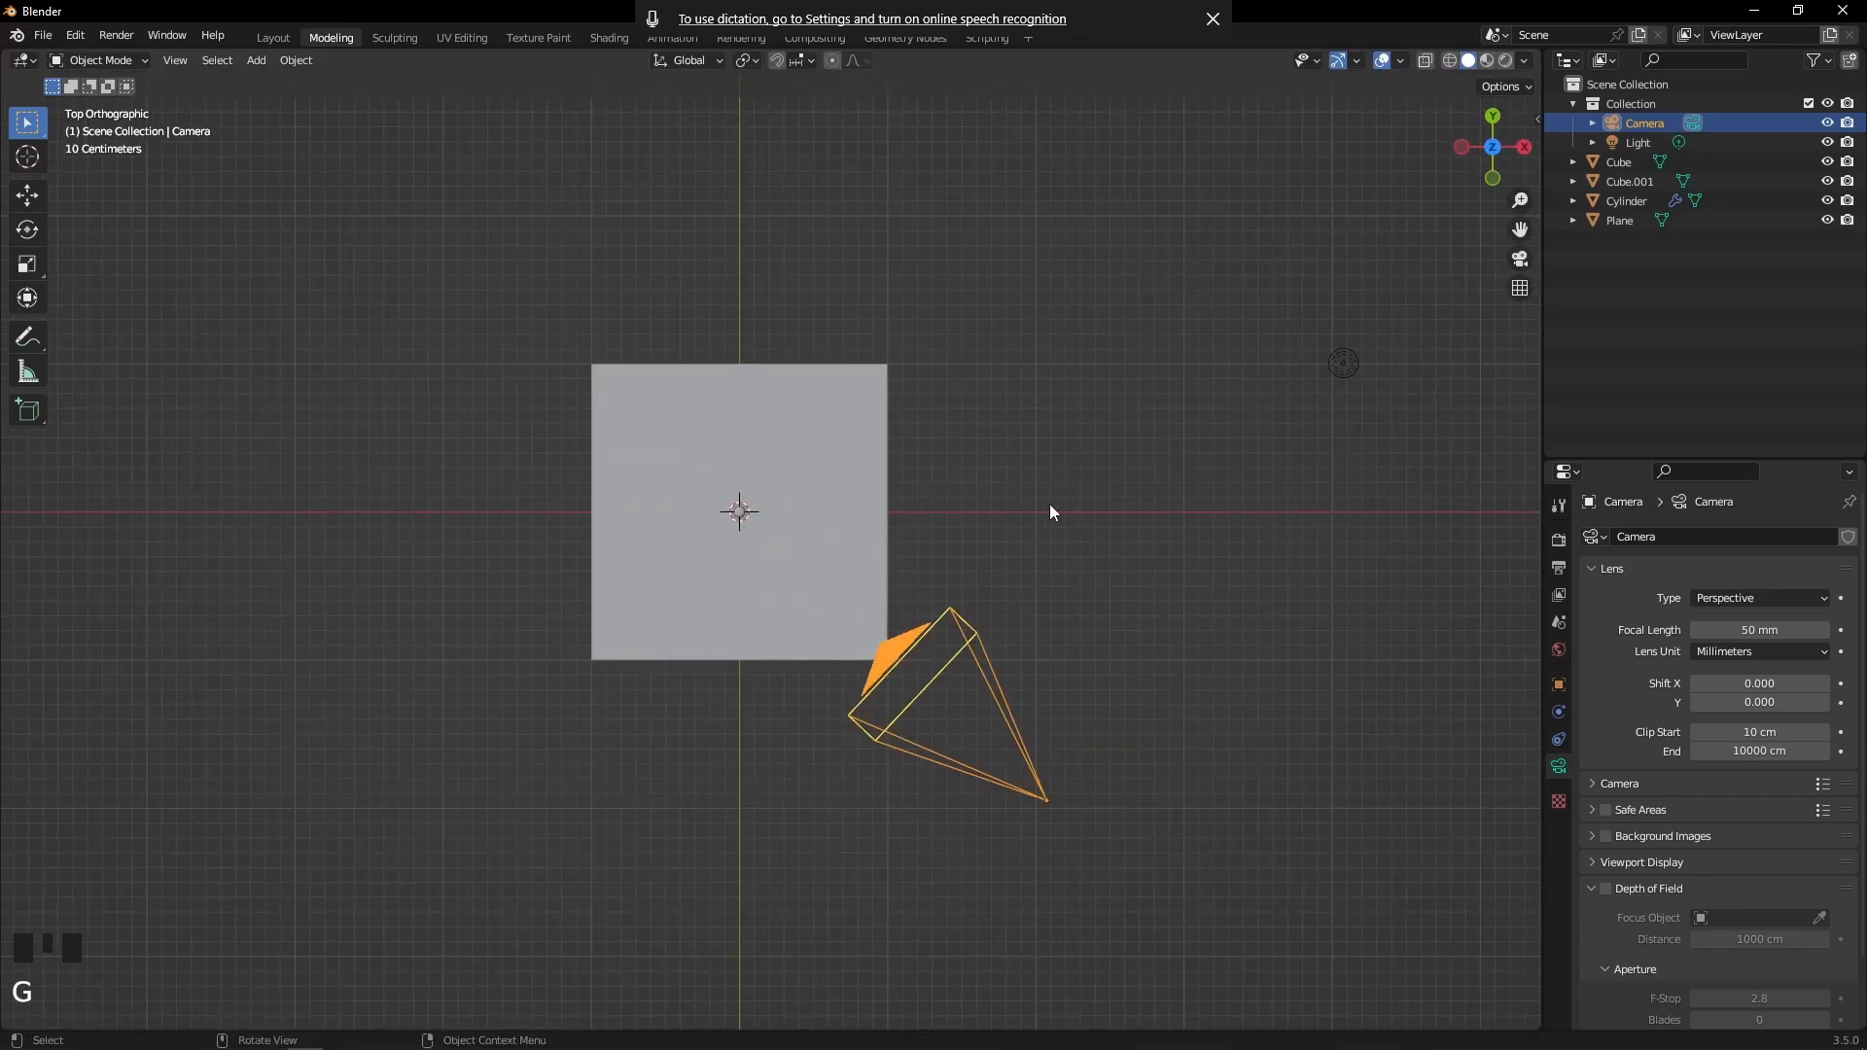
Select the camera again in the perspective view and look at the scene through it
middle_click_drag(1050, 510, 1118, 350)
left_click(1172, 405)
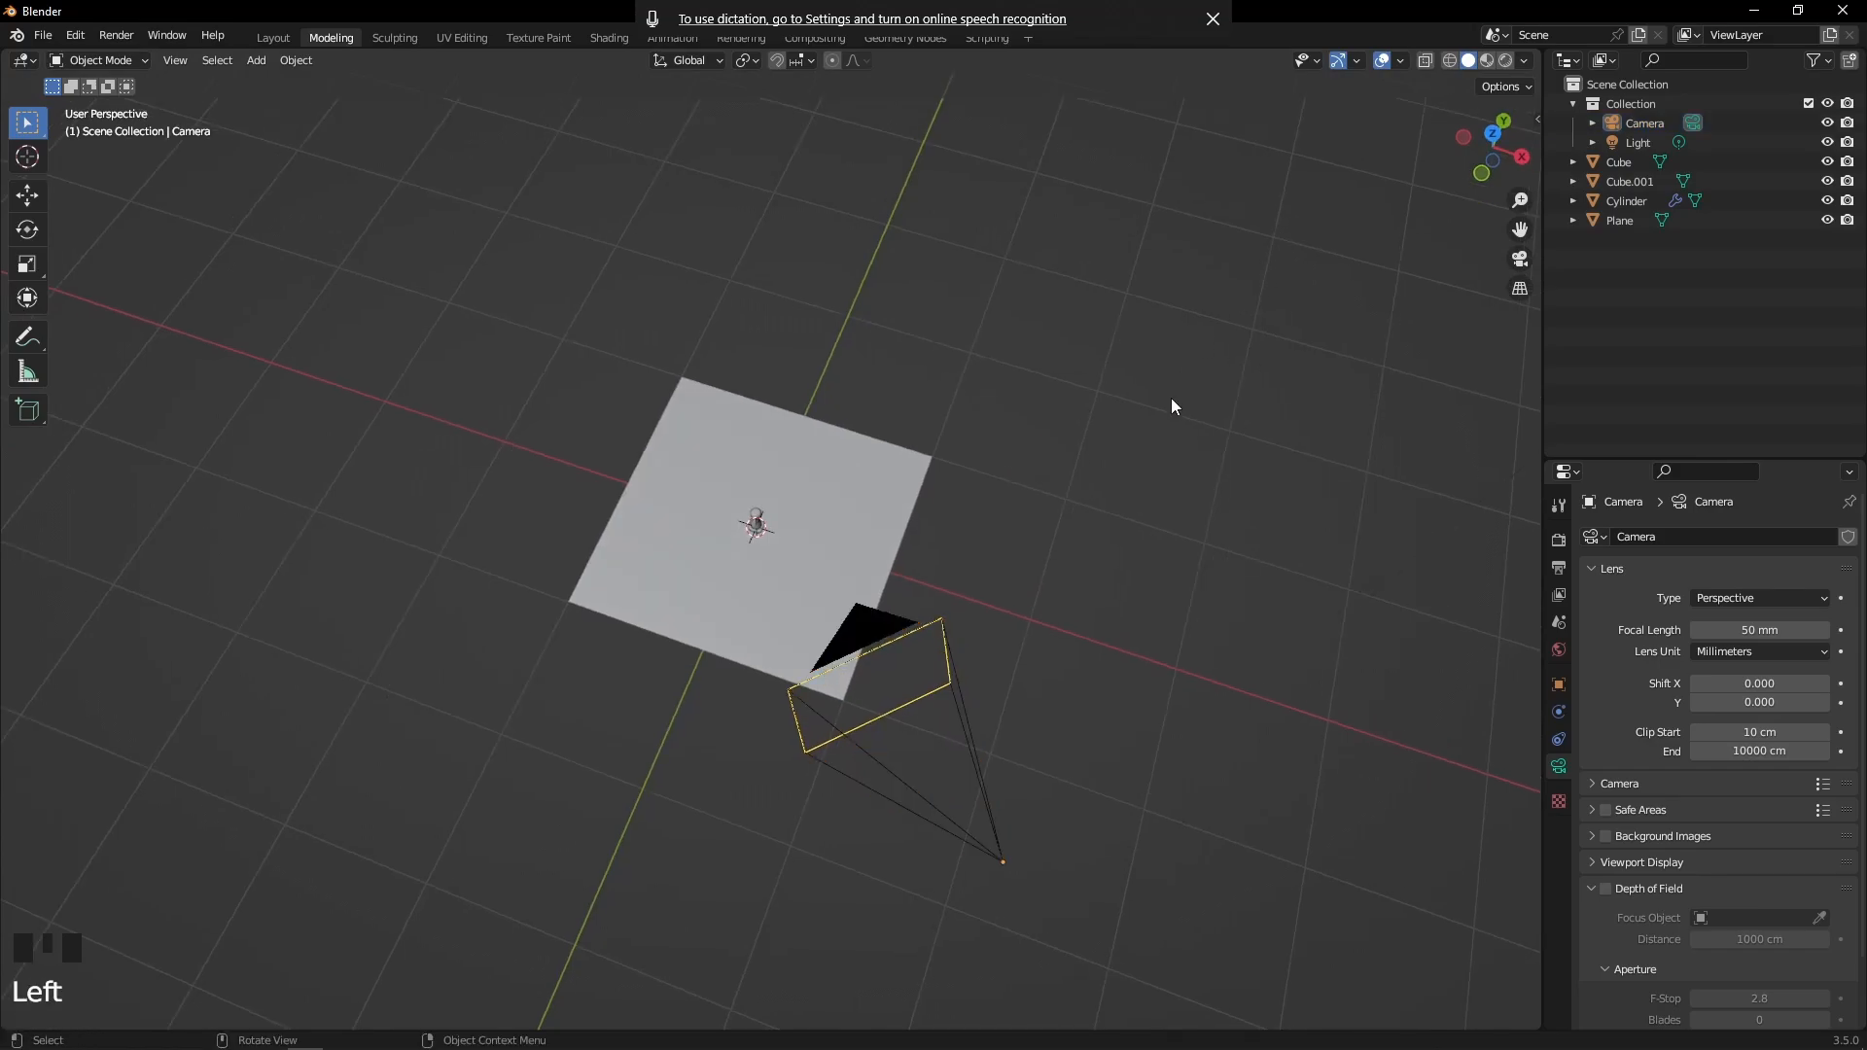
left_click(931, 633)
middle_click_drag(1083, 557, 1070, 494)
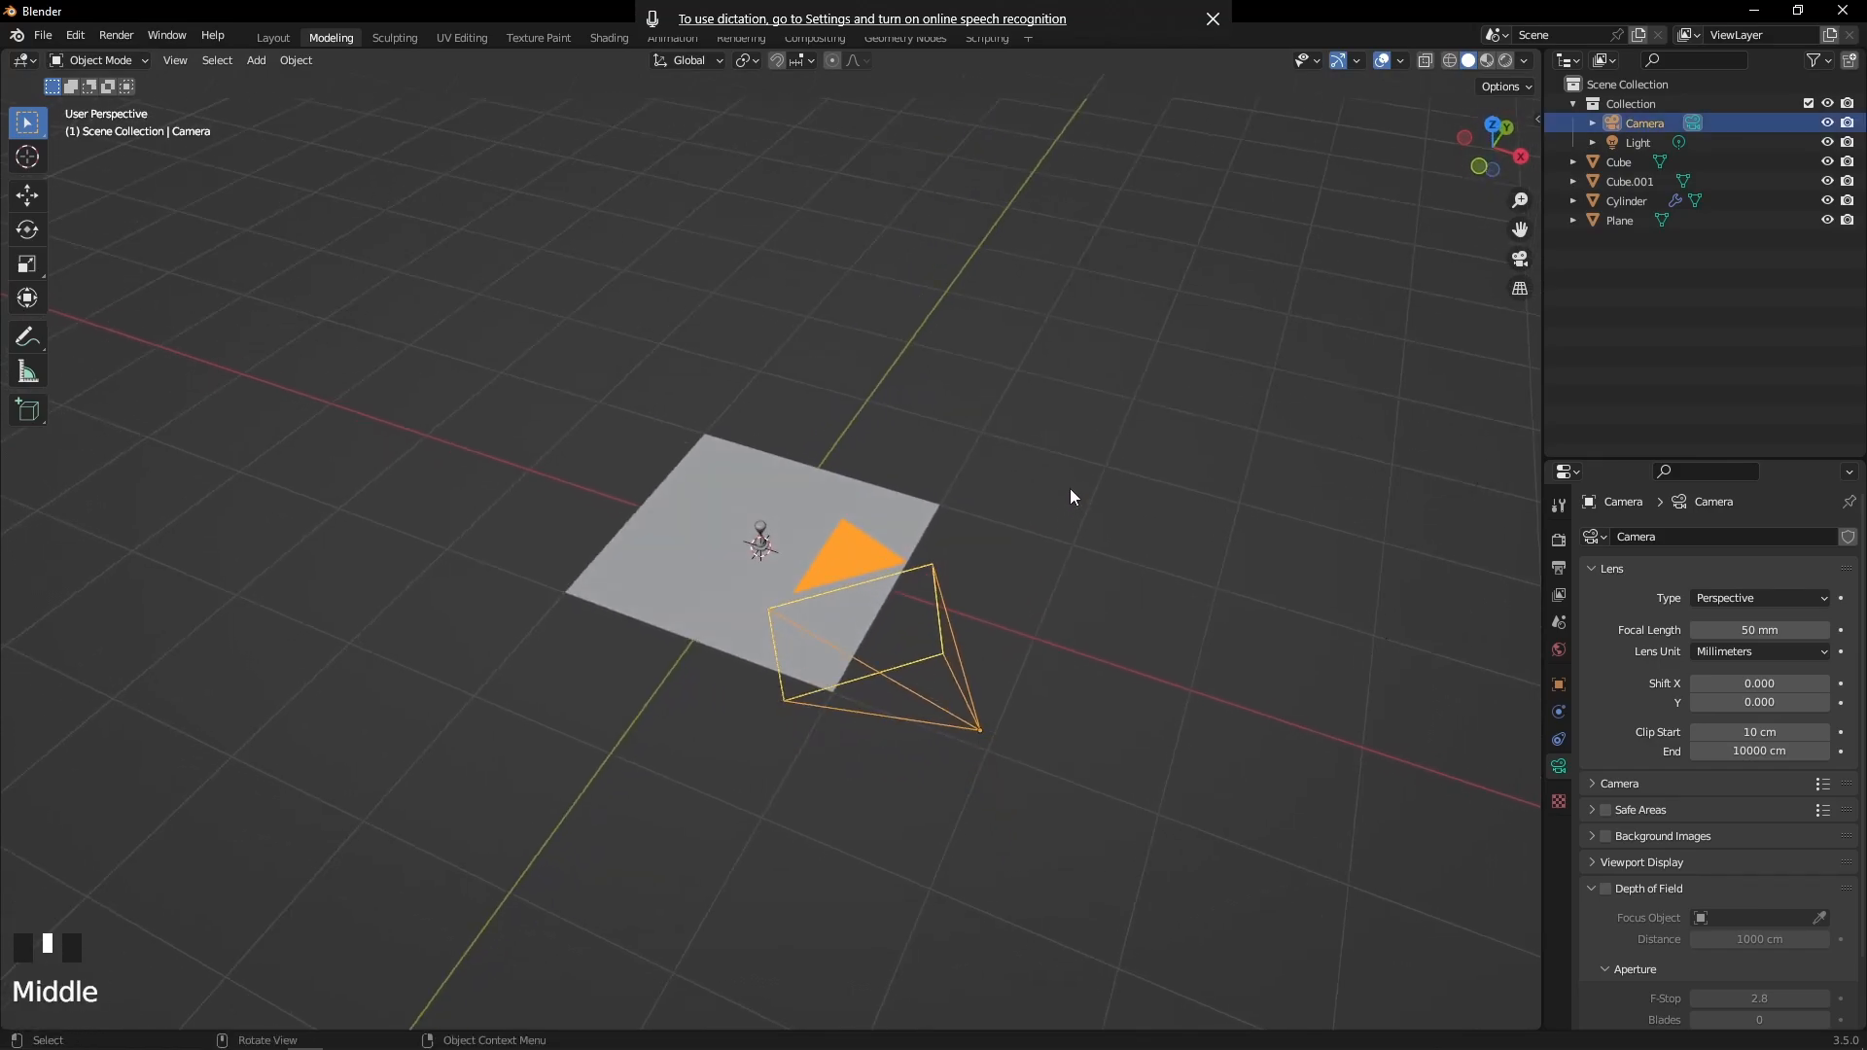
key("KP_0")
scroll(1184, 379, "up", 3)
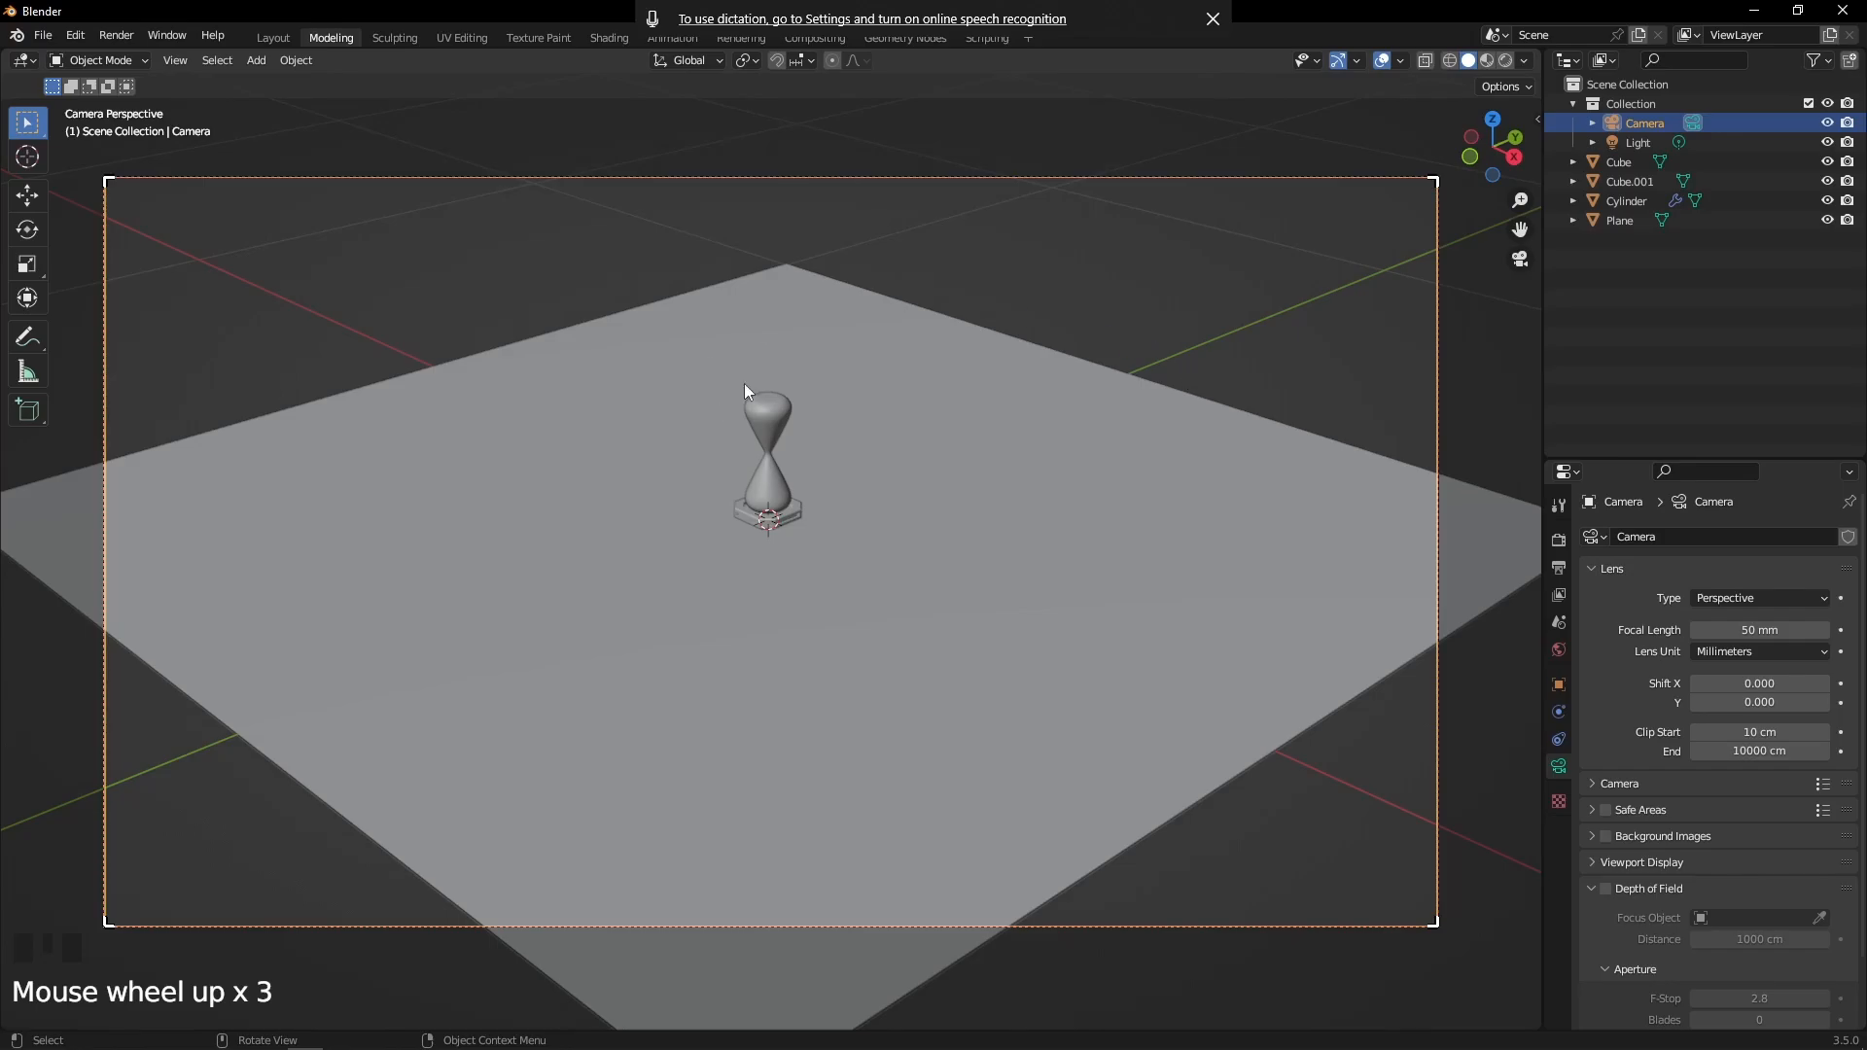
Turn on the Camera to View lock so that viewport navigation moves the camera
left_click(704, 133)
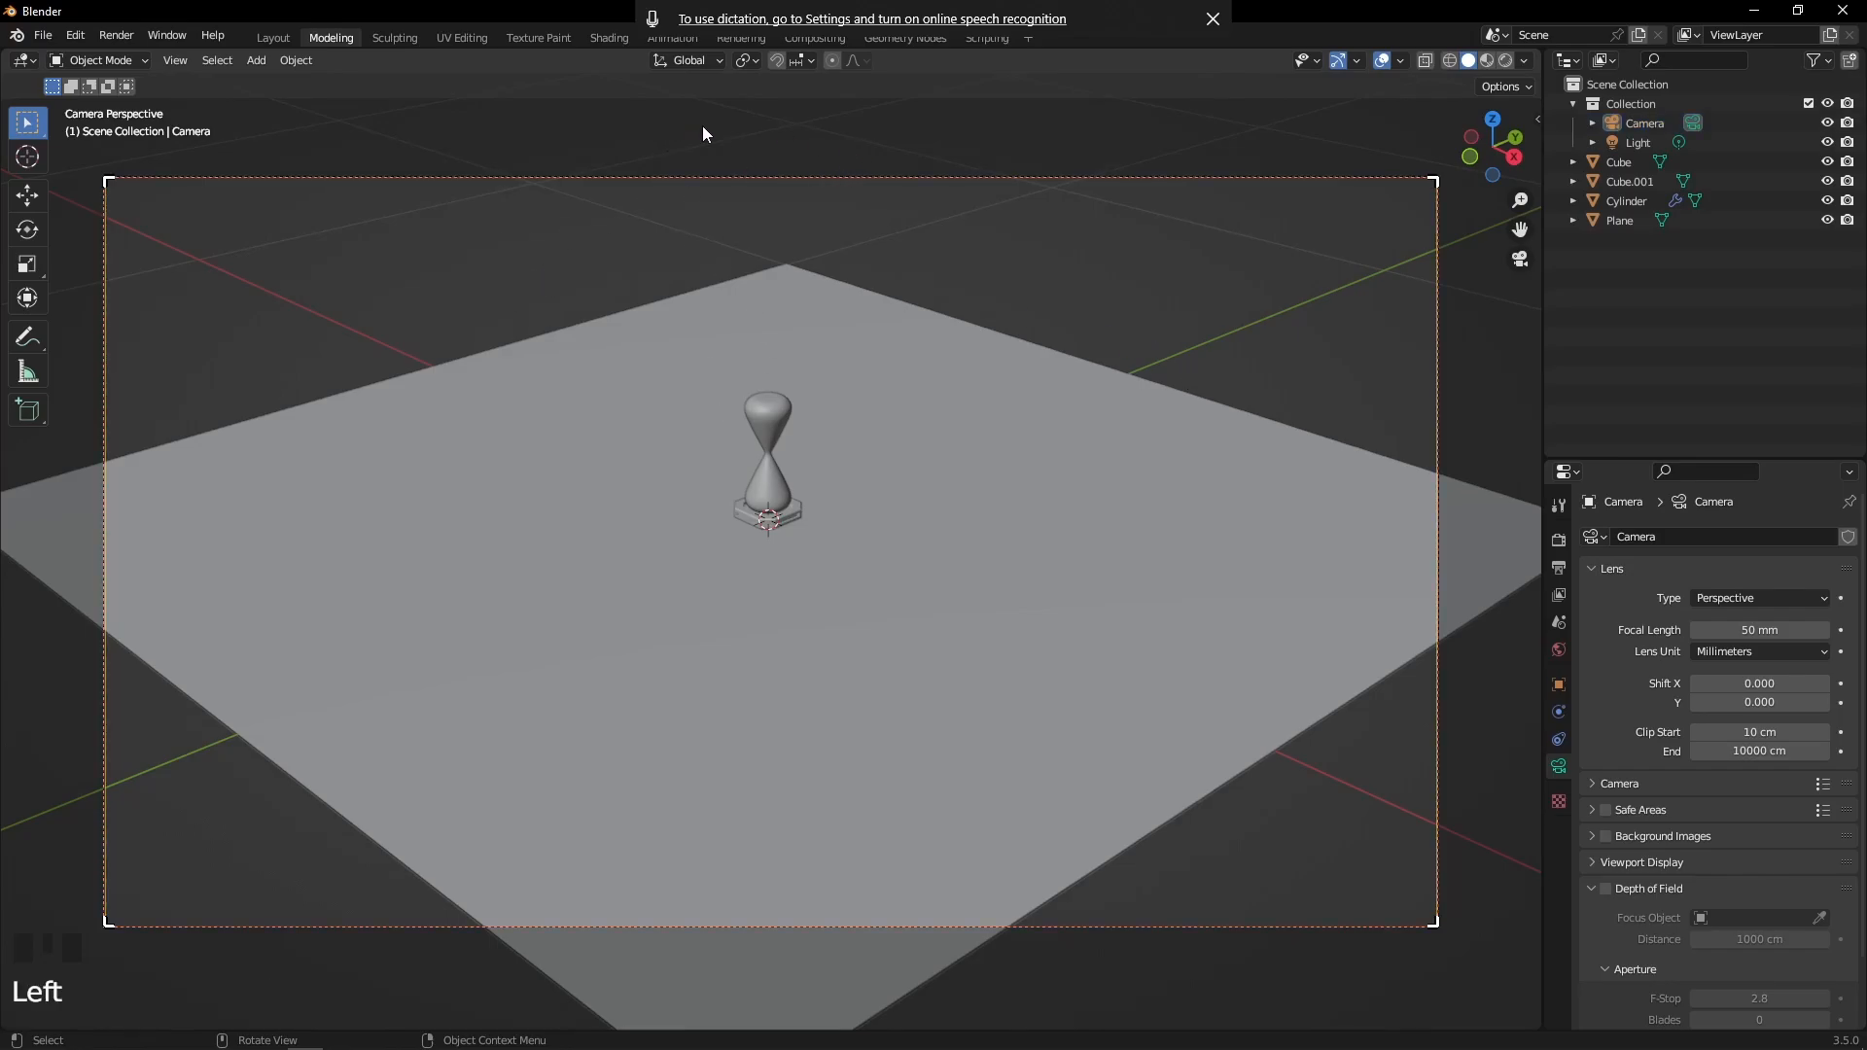
key("n")
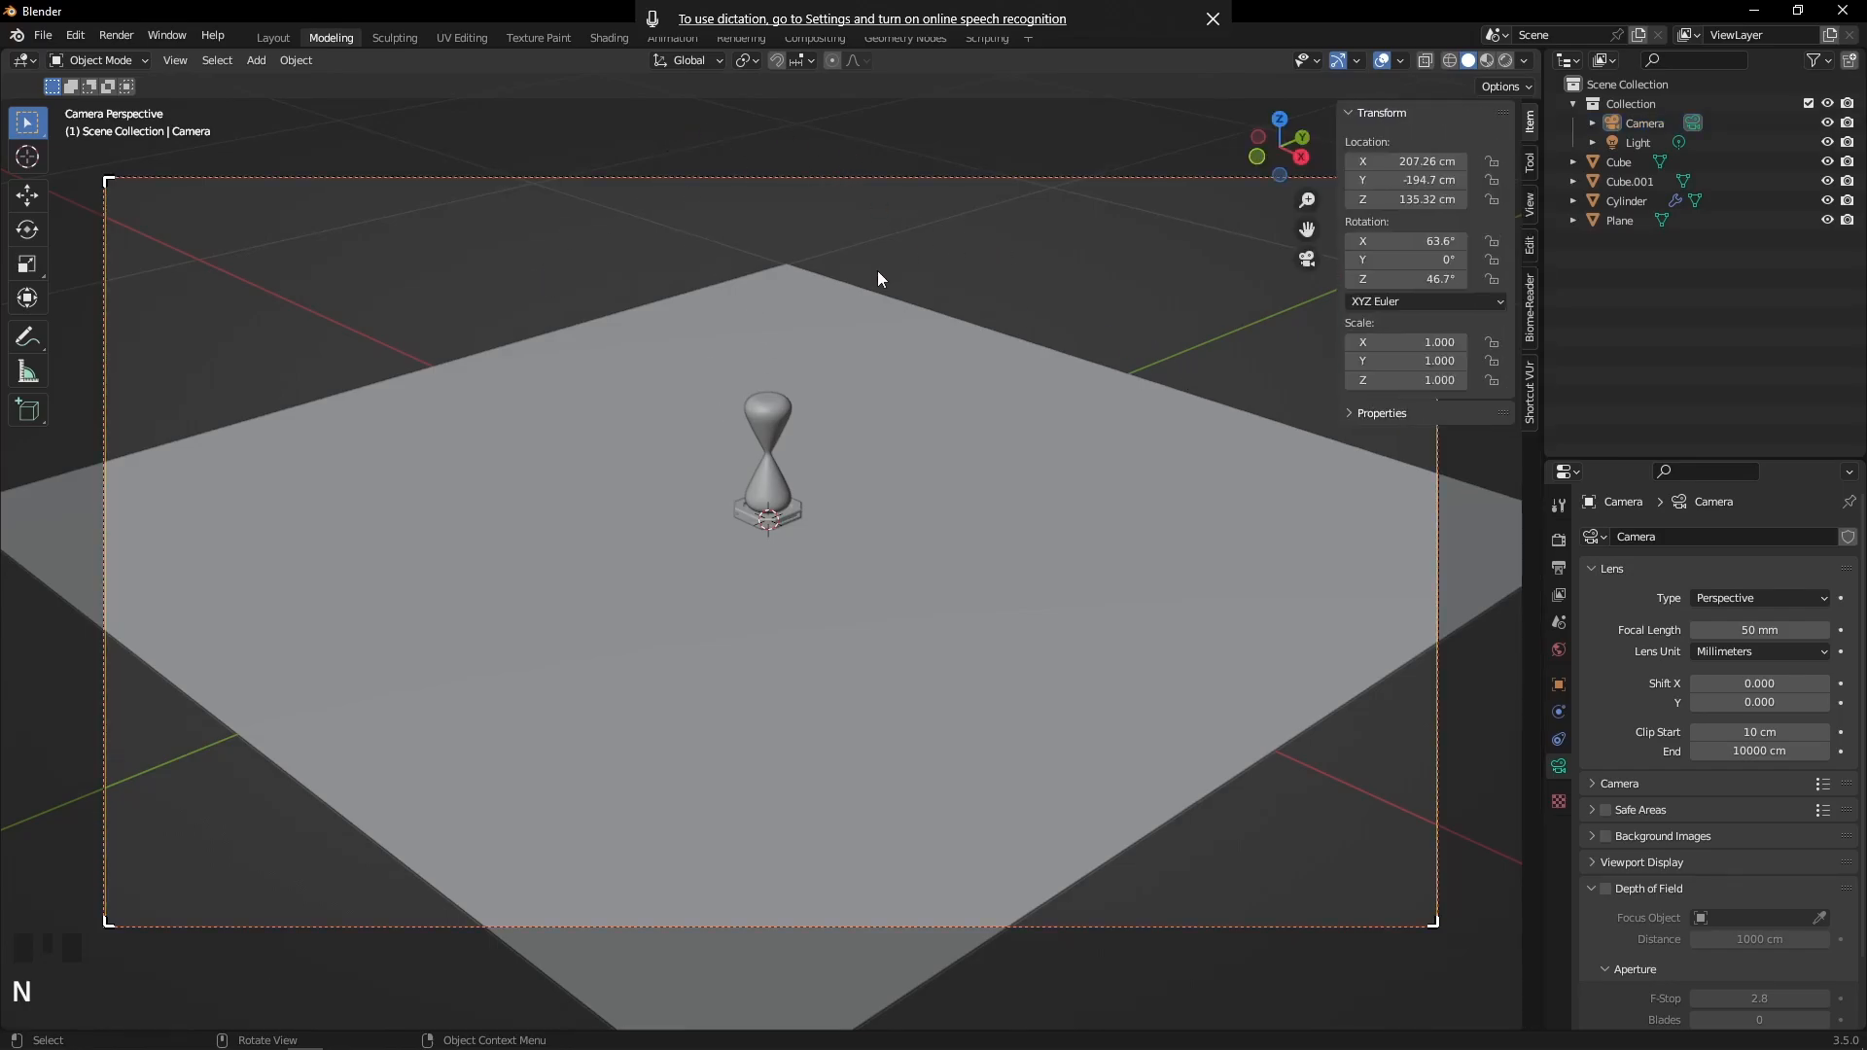
left_click(1530, 207)
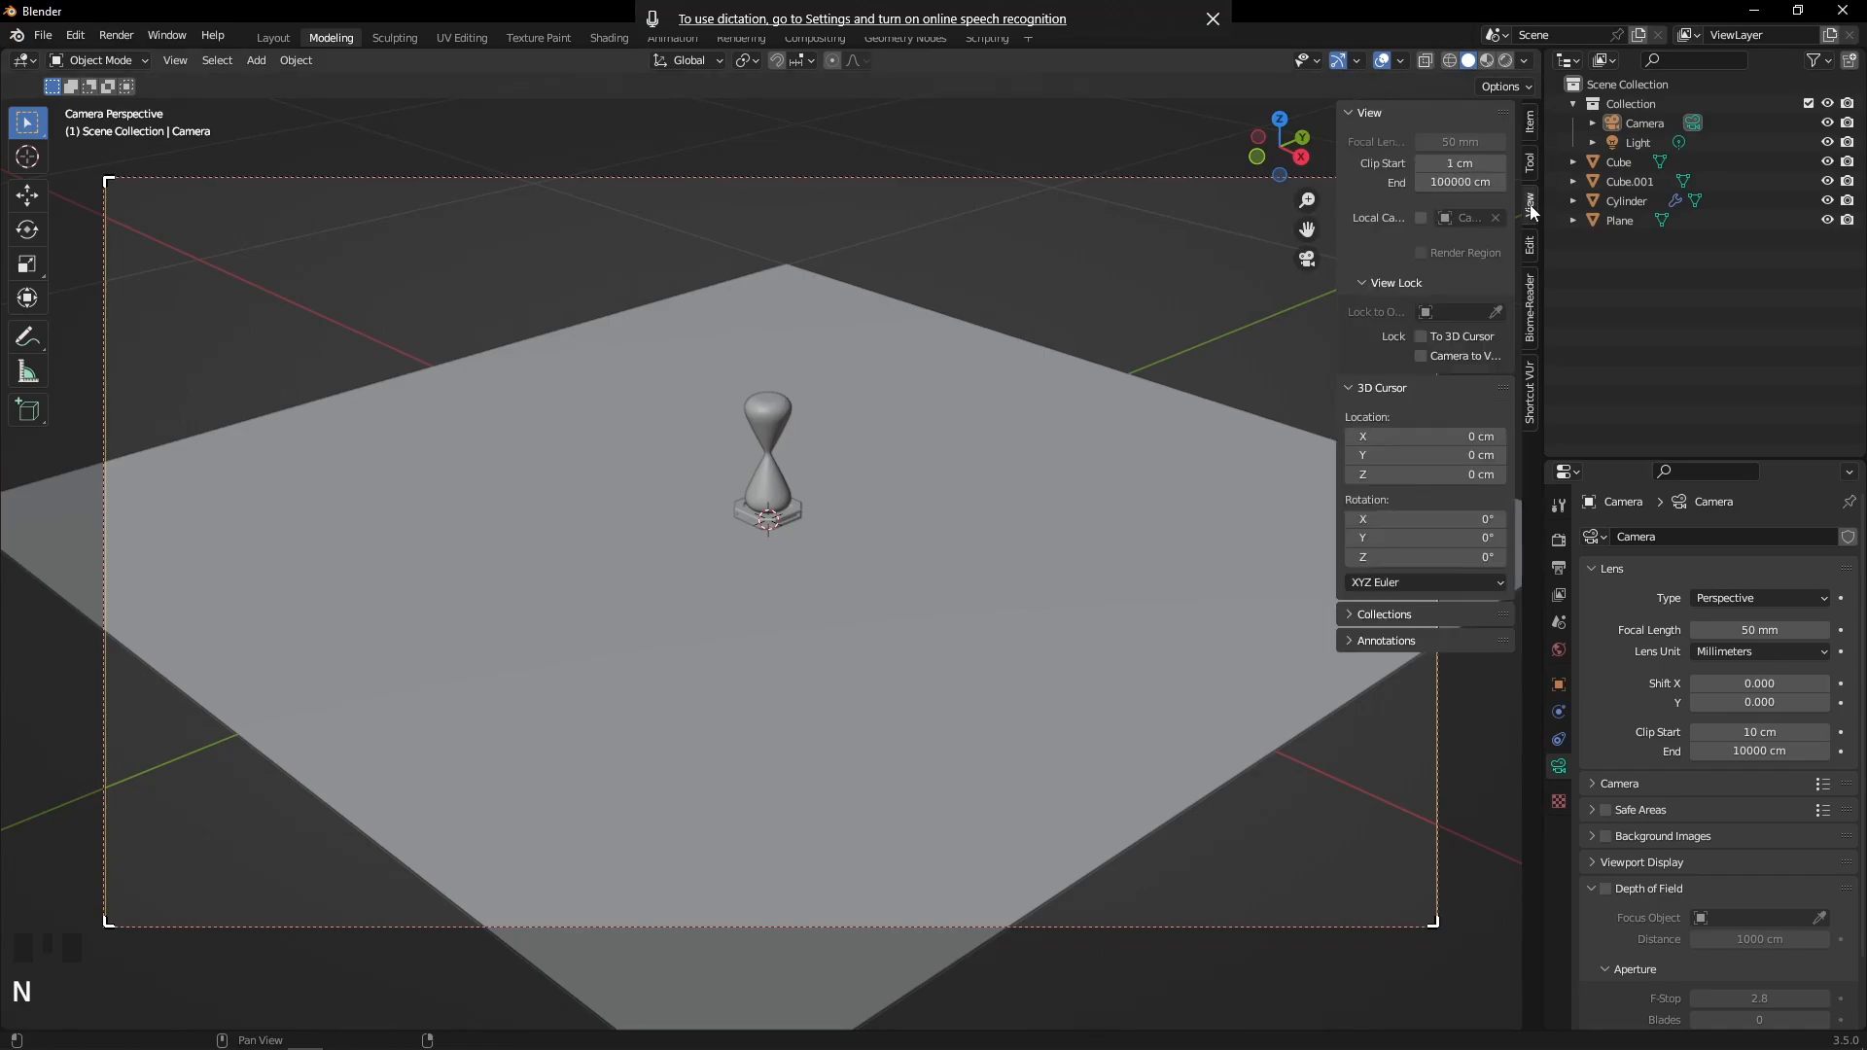
left_click_drag(1335, 351, 1299, 337)
left_click(1329, 356)
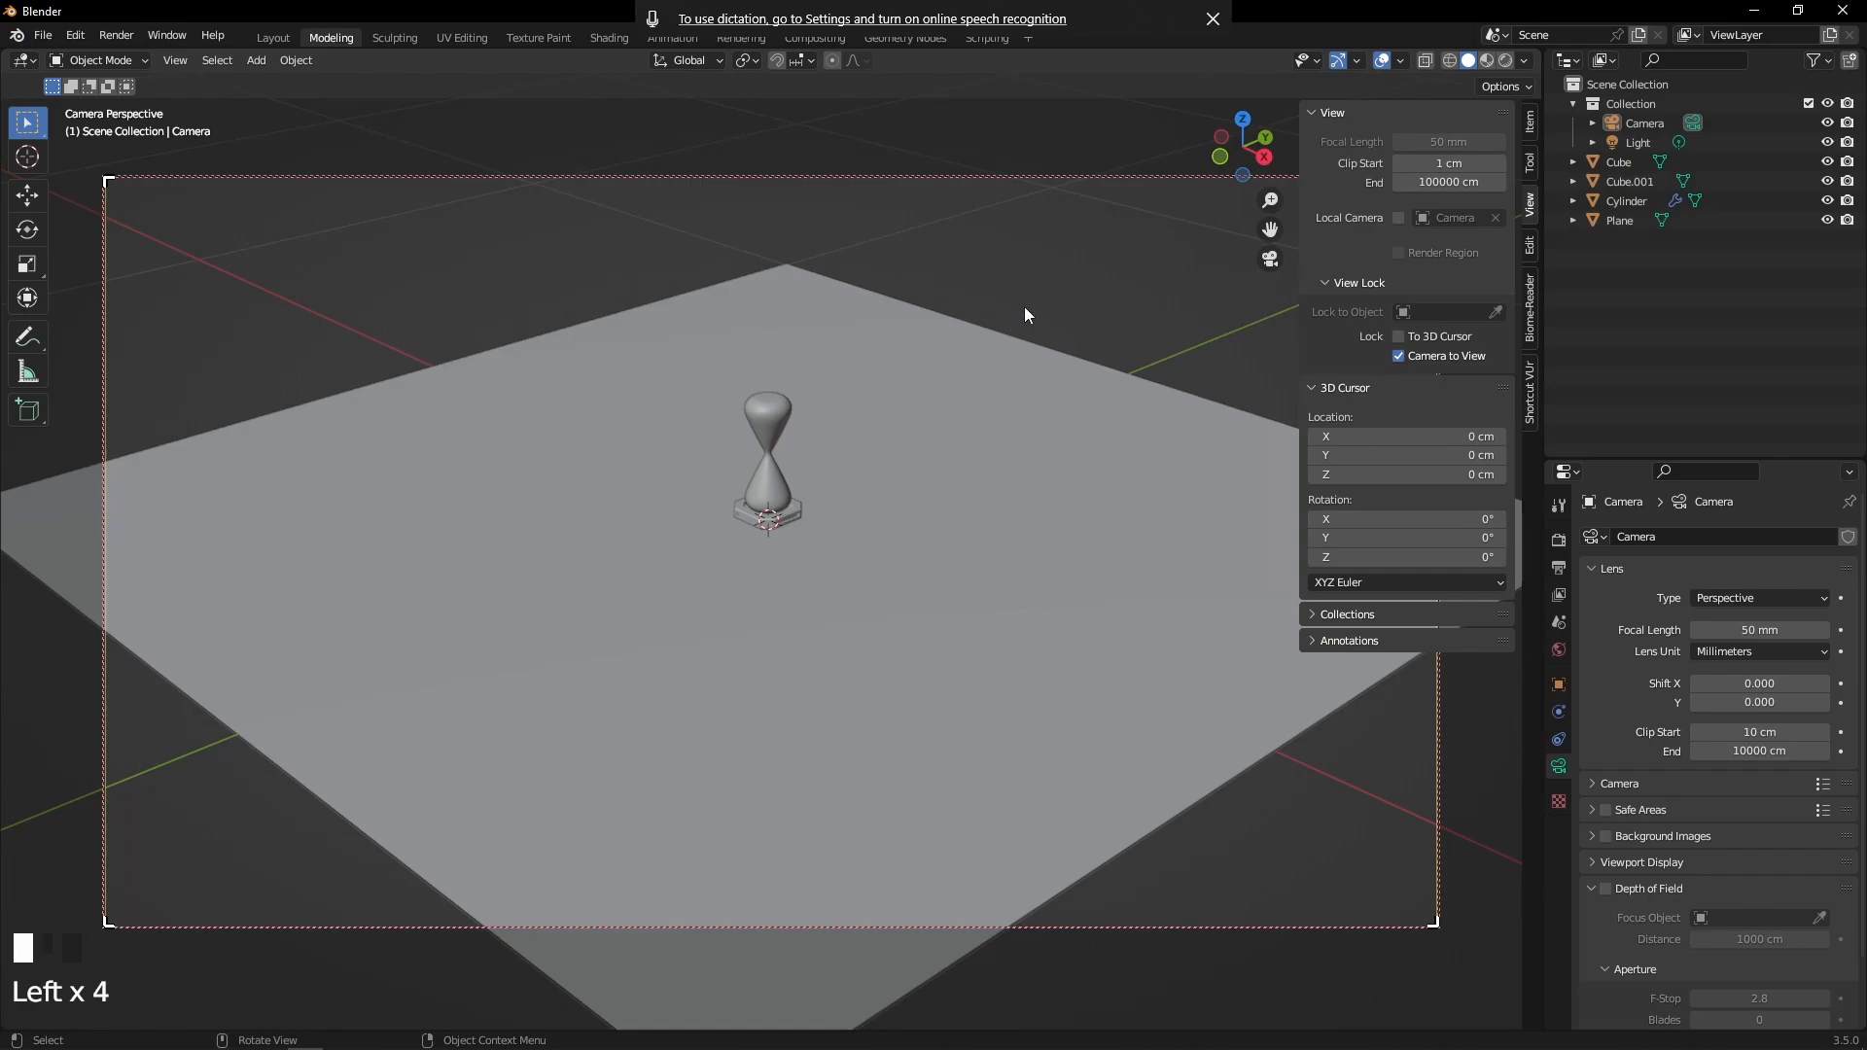
Bring the camera closer so the whole hourglass fills most of the frame's height
mouse_move(1024, 306)
middle_mouse_down()
mouse_move(967, 360)
mouse_move(947, 311)
mouse_move(1000, 295)
mouse_move(1013, 348)
mouse_move(1029, 298)
middle_mouse_up()
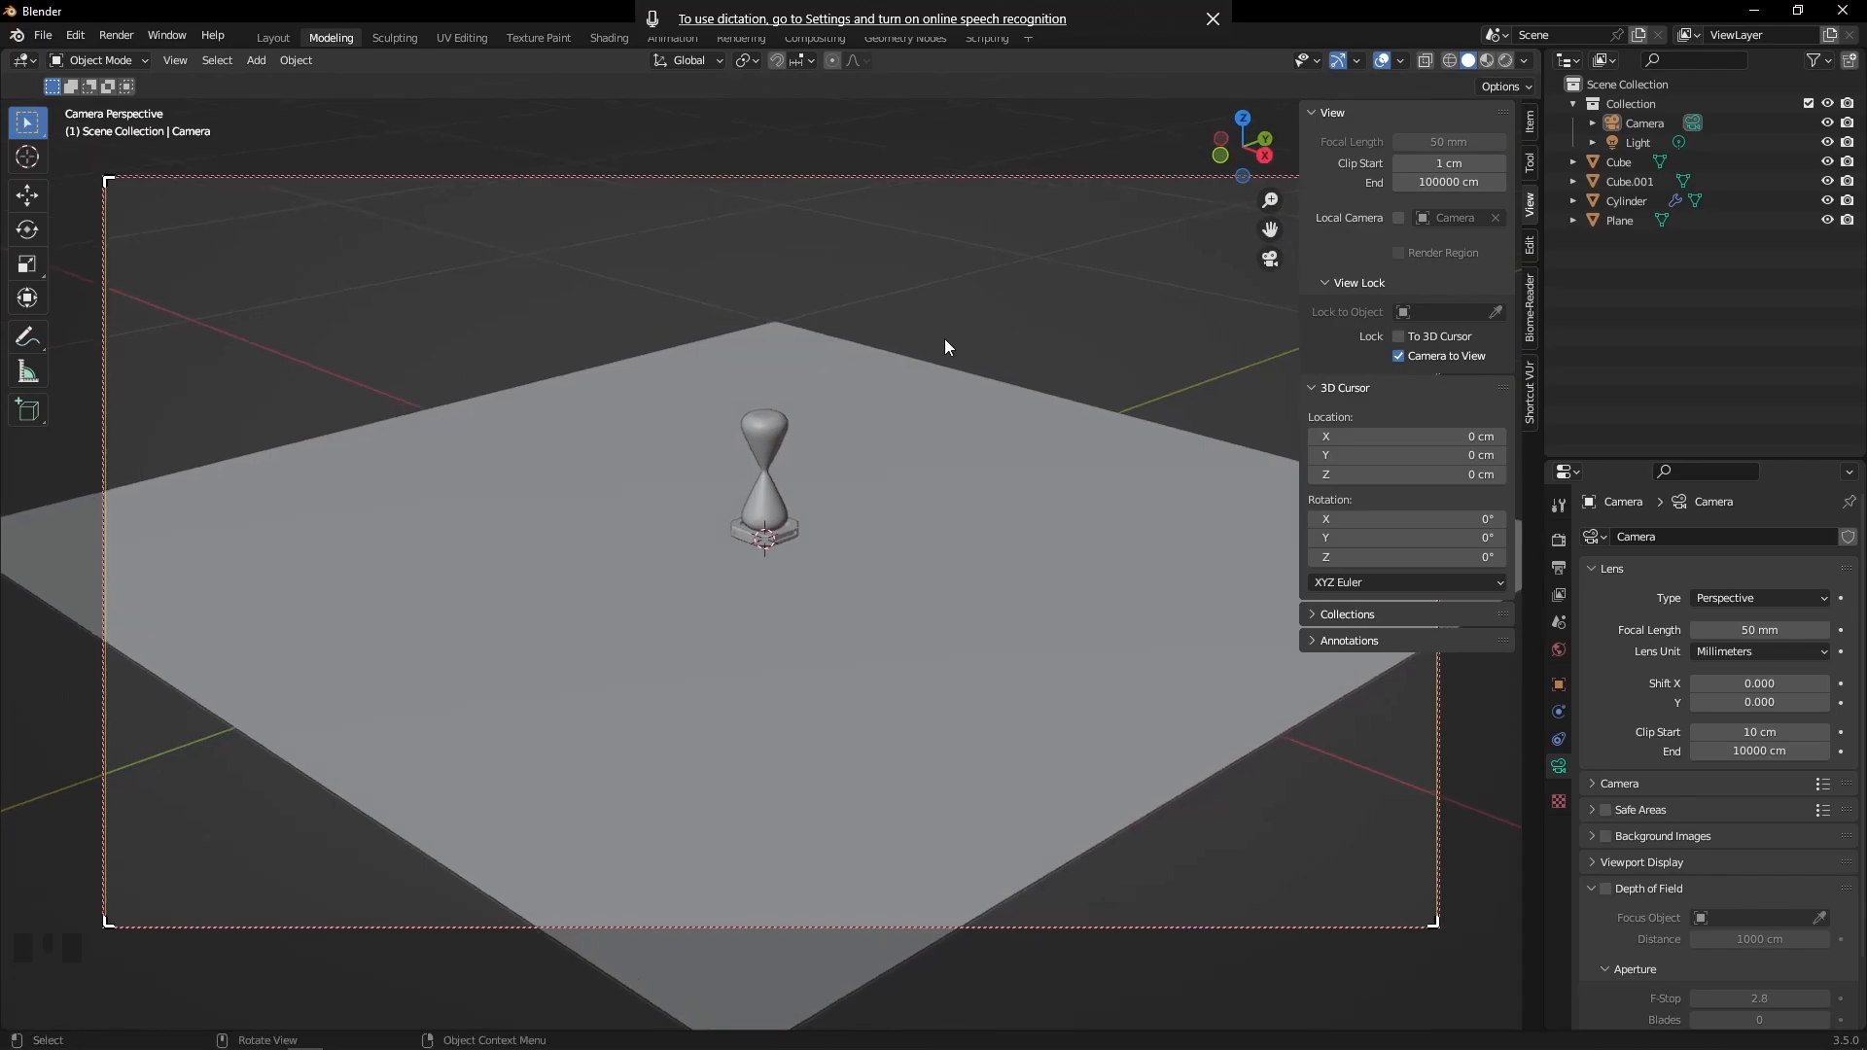
scroll(939, 352, "up", 5)
scroll(949, 358, "up", 4)
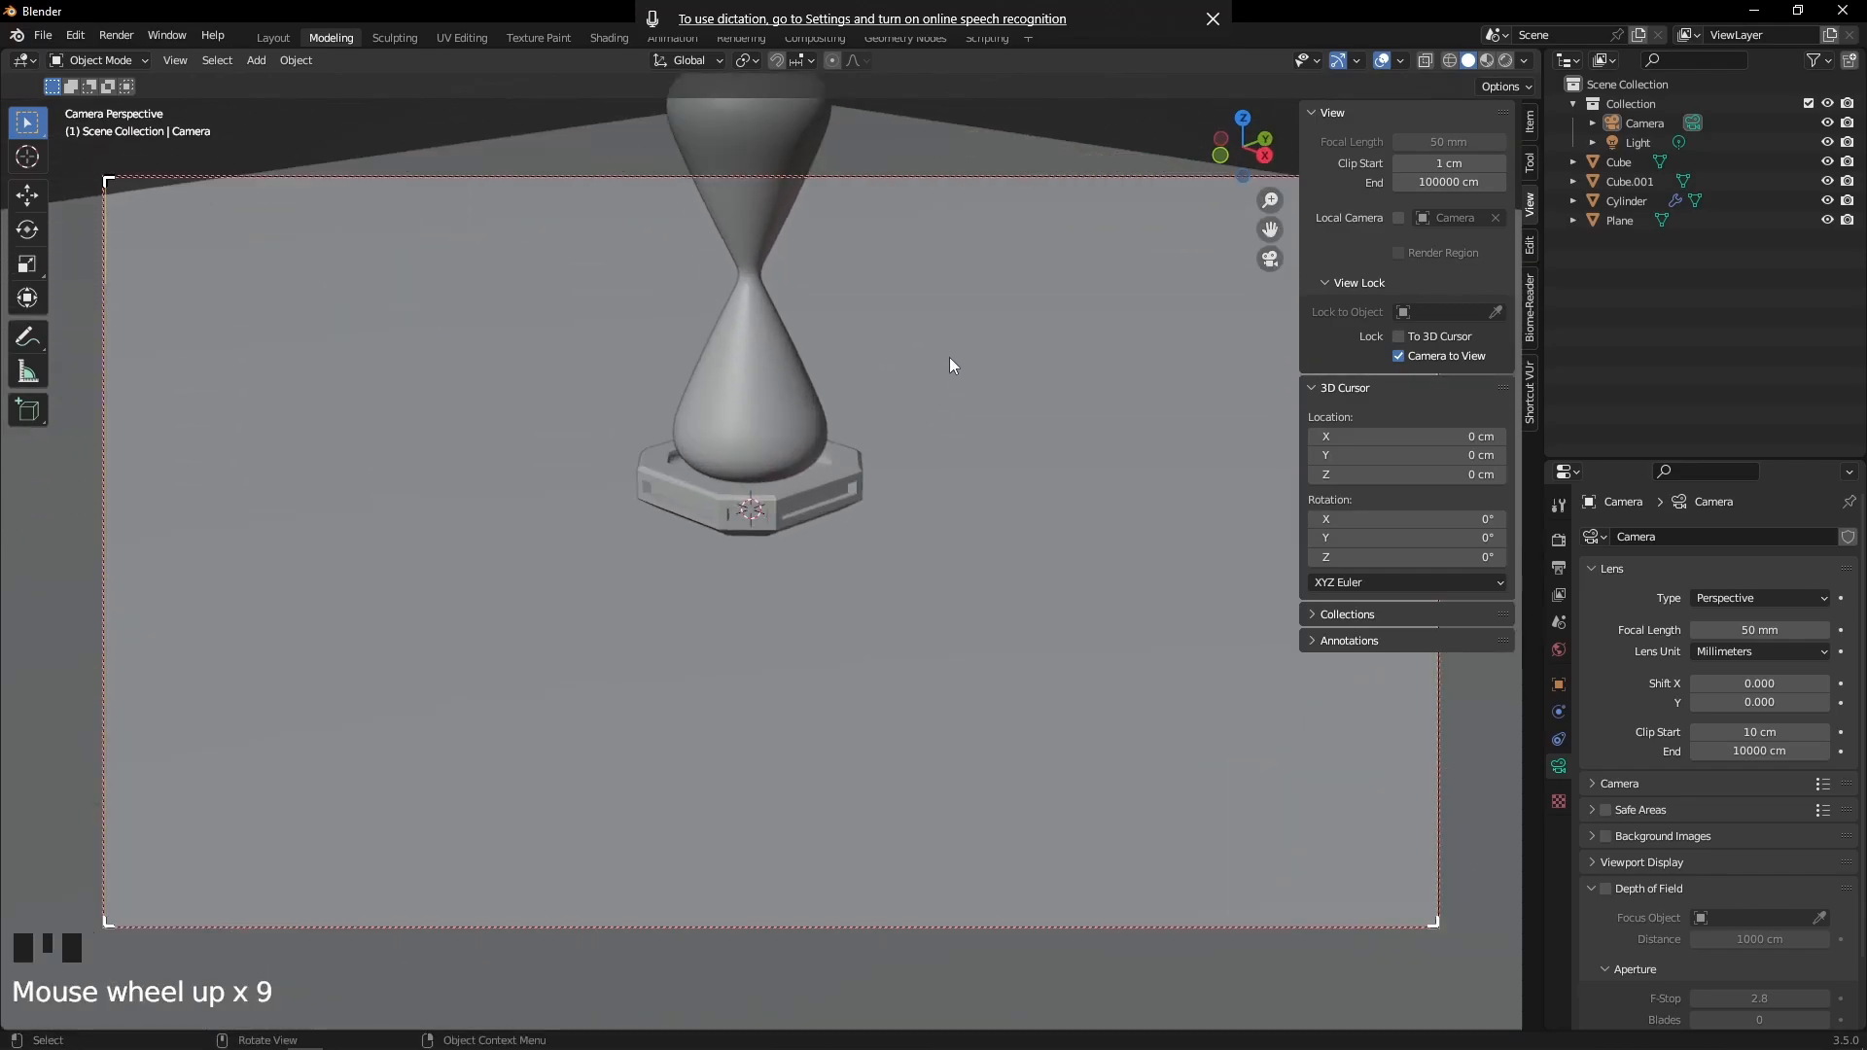
scroll(949, 358, "down", 6)
middle_click_drag(953, 346, 937, 416, "shift")
scroll(1018, 387, "up", 5)
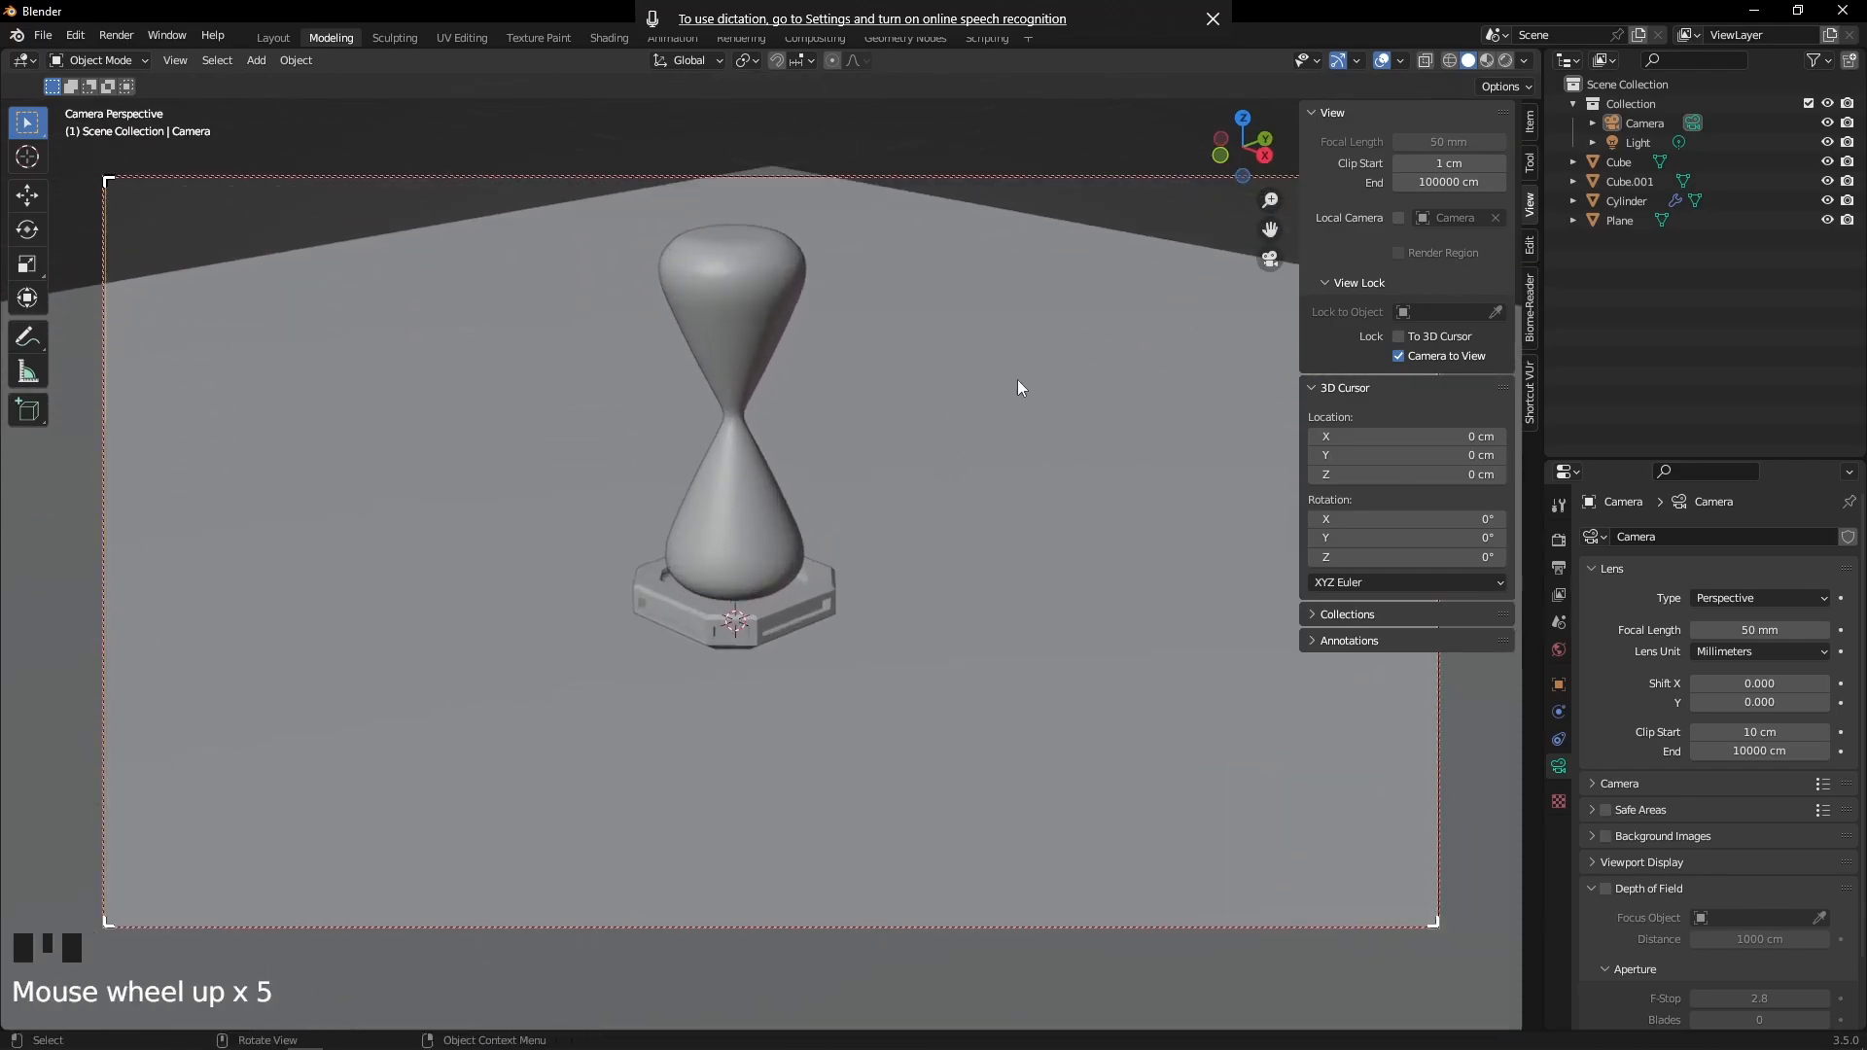
Preview the scene in rendered shading and reposition the camera to a low frontal view with the hourglass near the frame's centre
left_click(1505, 62)
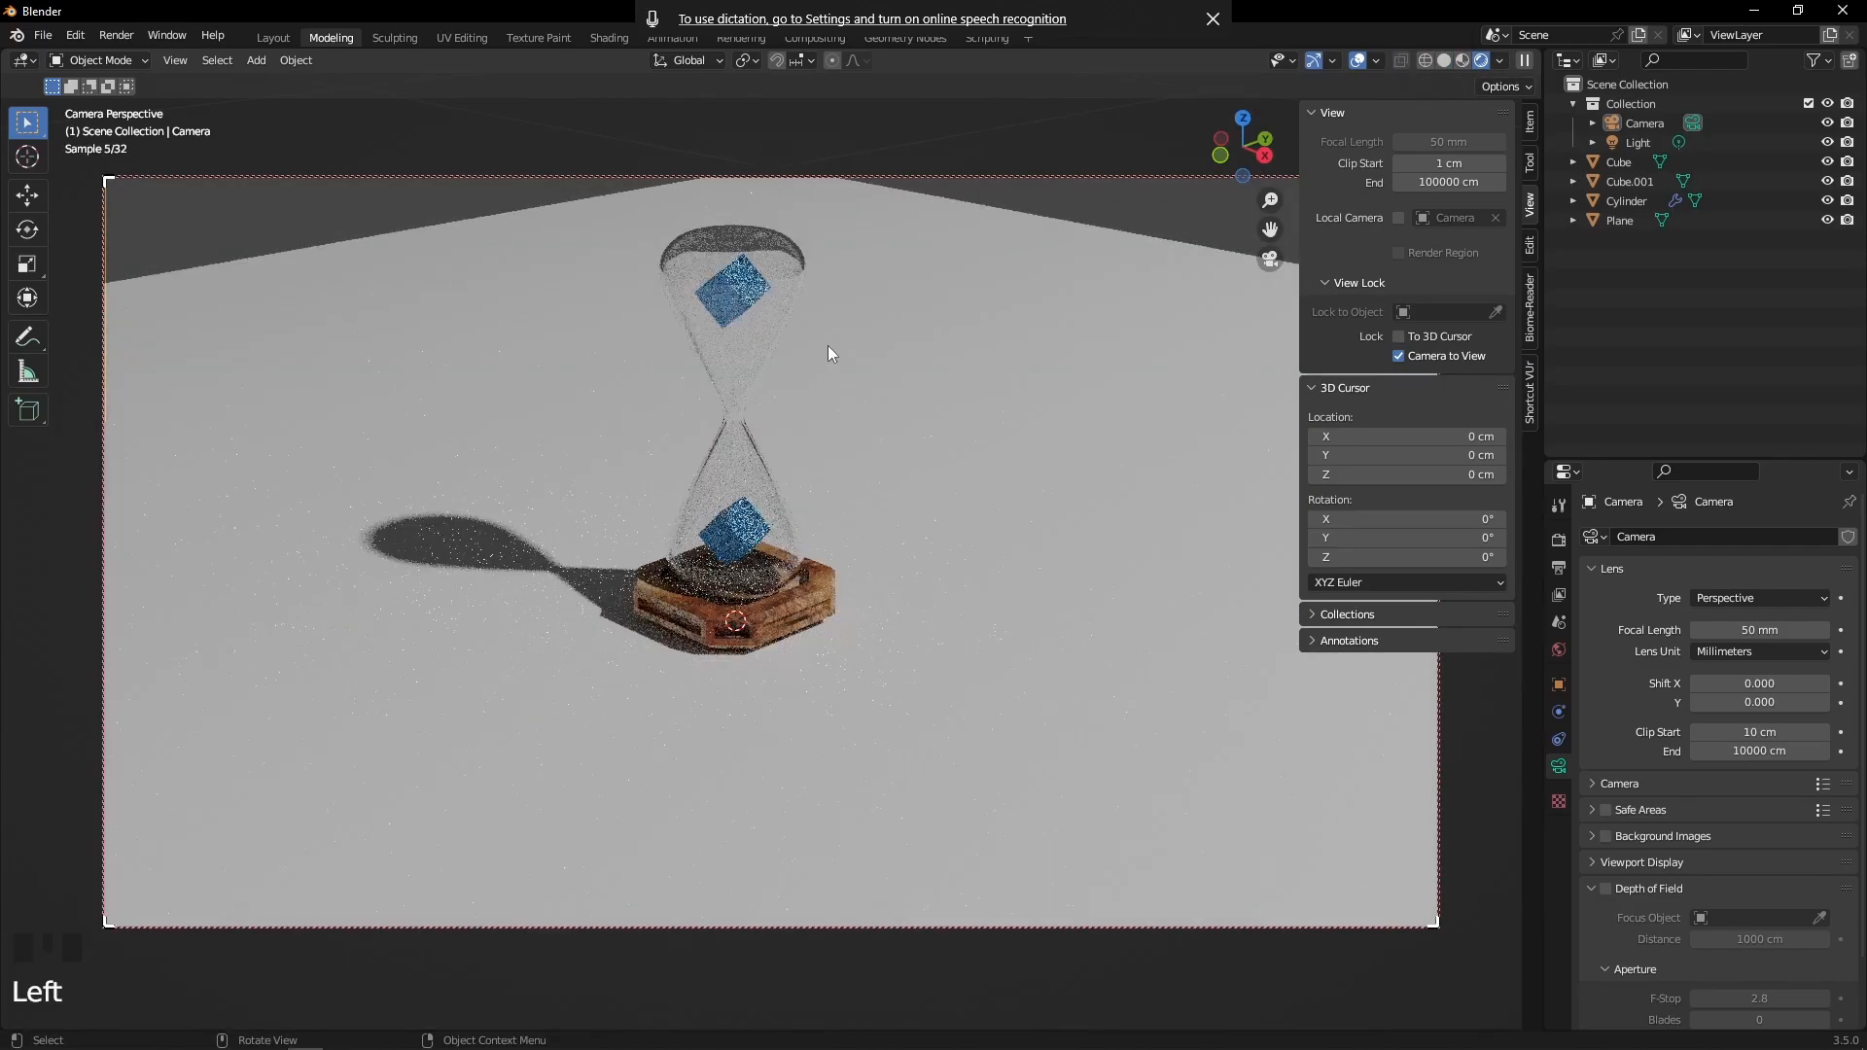
mouse_move(827, 346)
middle_mouse_down()
mouse_move(774, 369)
mouse_move(856, 428)
middle_mouse_up()
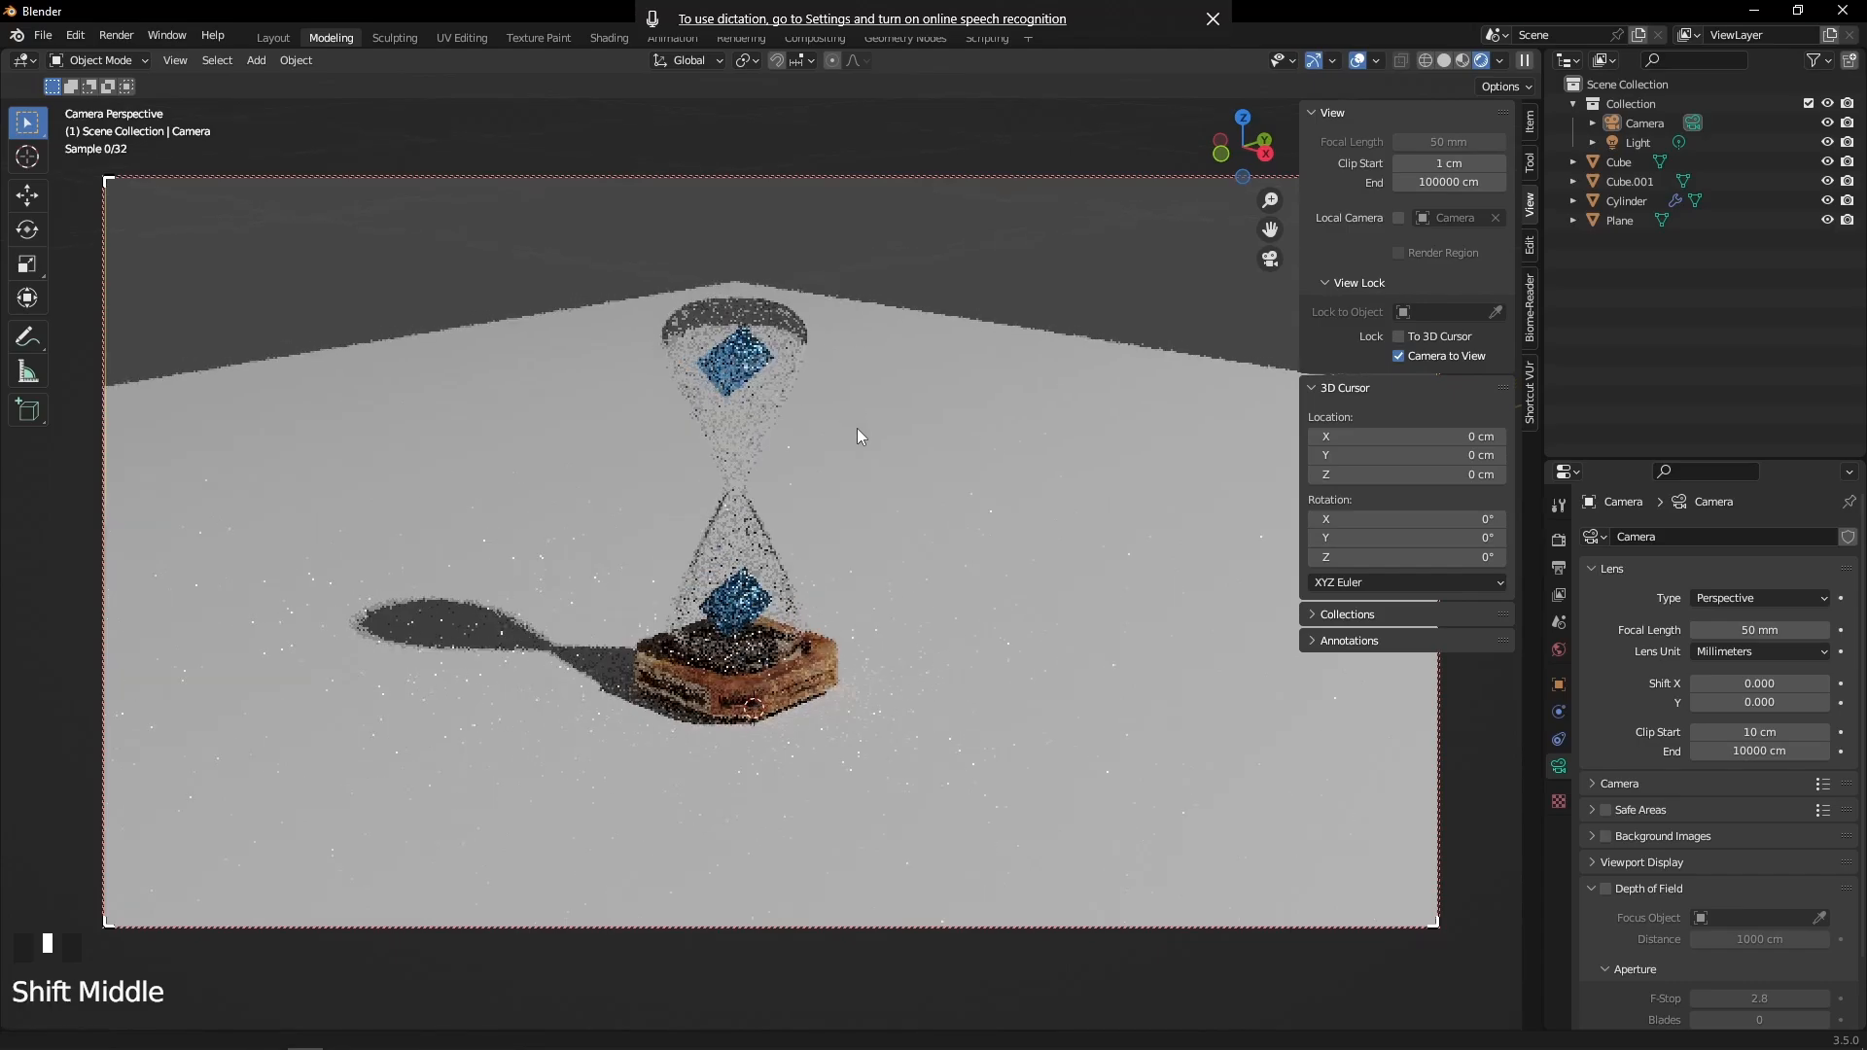
mouse_move(731, 389)
middle_mouse_down("shift")
mouse_move(826, 441)
mouse_move(887, 445)
mouse_move(919, 364)
mouse_move(568, 477)
mouse_move(931, 452)
mouse_move(621, 346)
mouse_move(875, 358)
mouse_move(693, 319)
middle_mouse_up("shift")
scroll(855, 434, "up", 1)
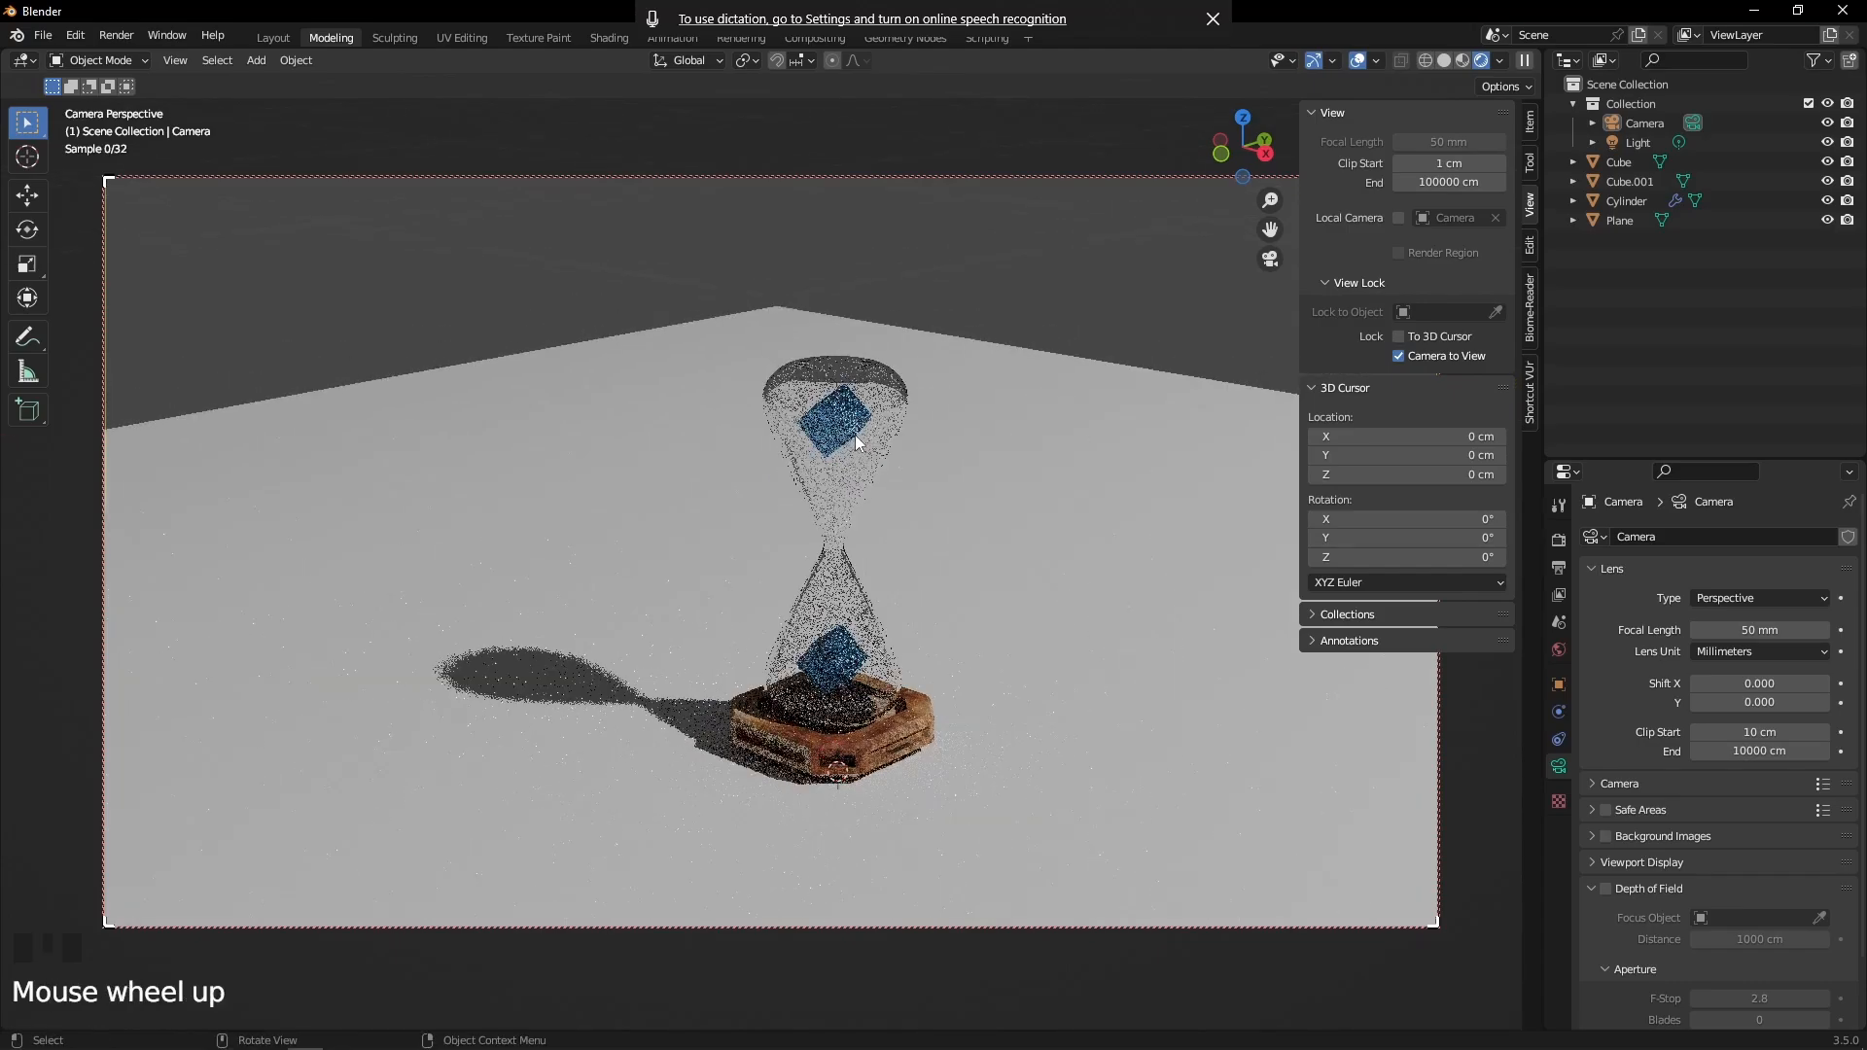
scroll(855, 435, "up", 1)
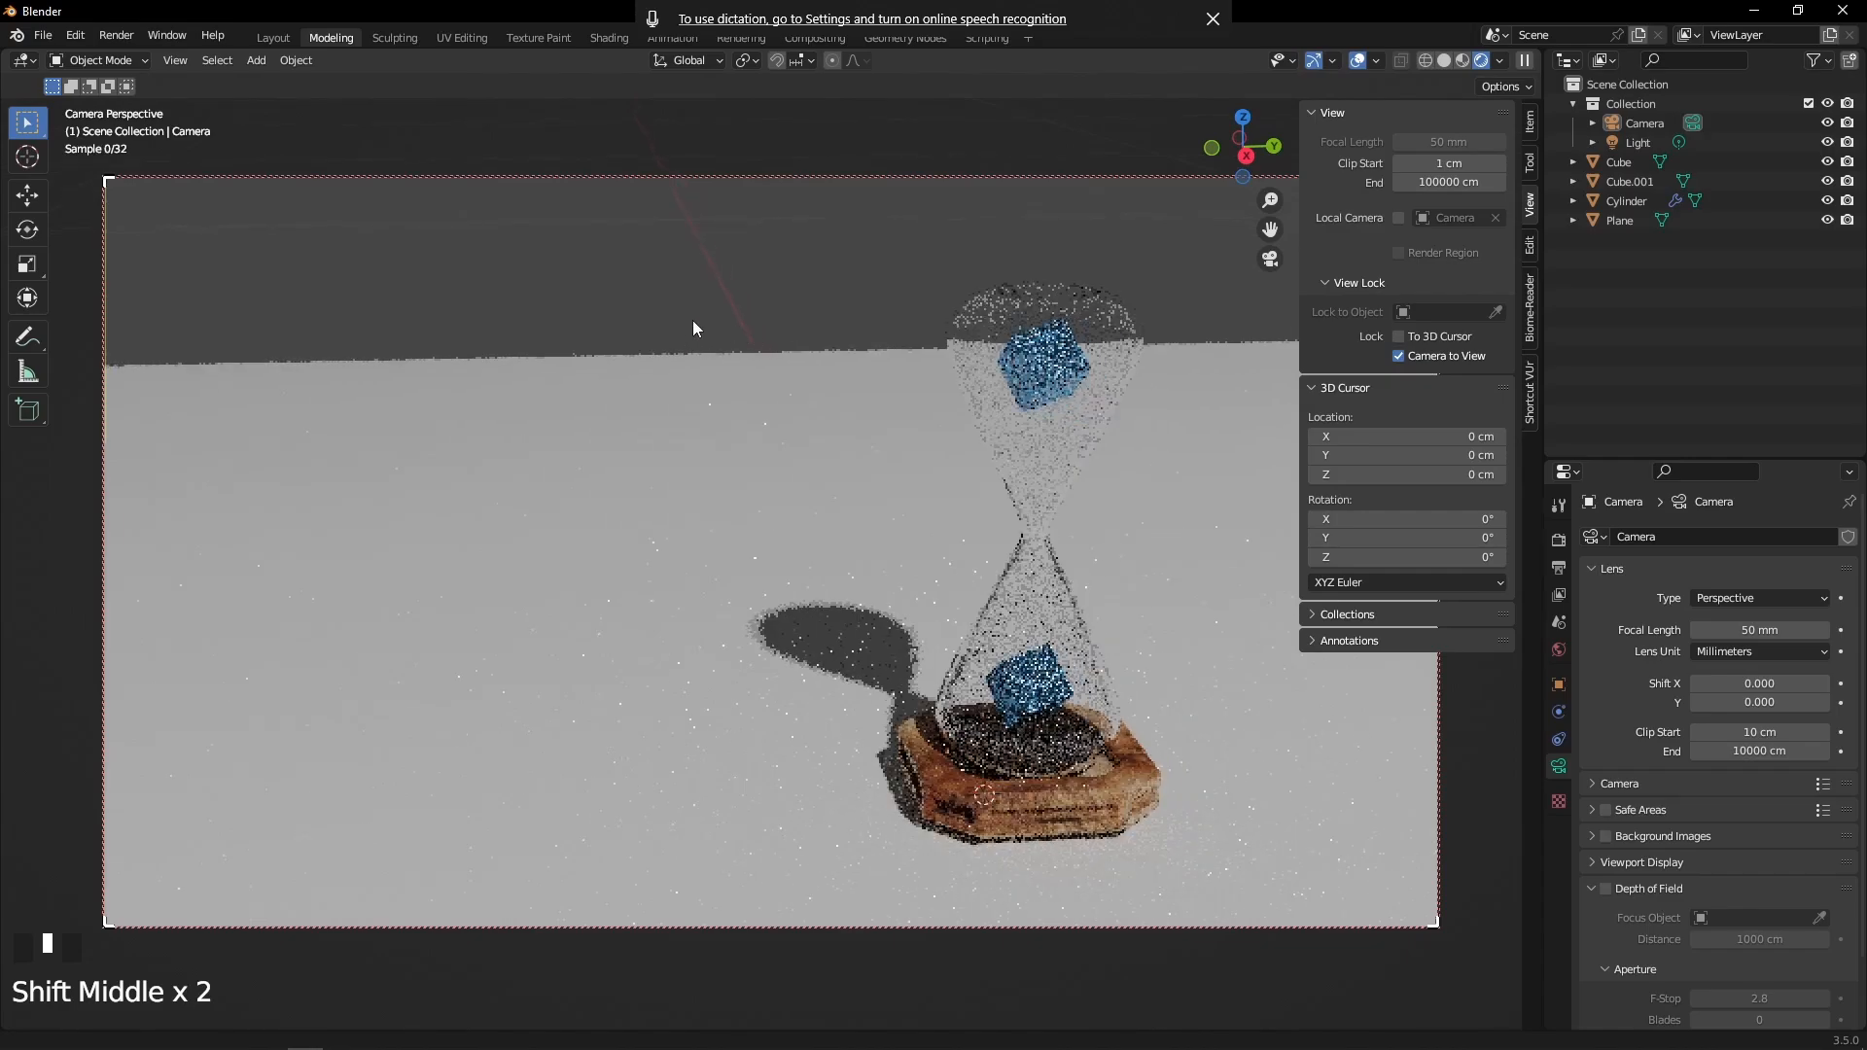
mouse_move(860, 322)
middle_mouse_down("shift")
mouse_move(754, 325)
mouse_move(926, 398)
mouse_move(924, 383)
mouse_move(1015, 370)
middle_mouse_up("shift")
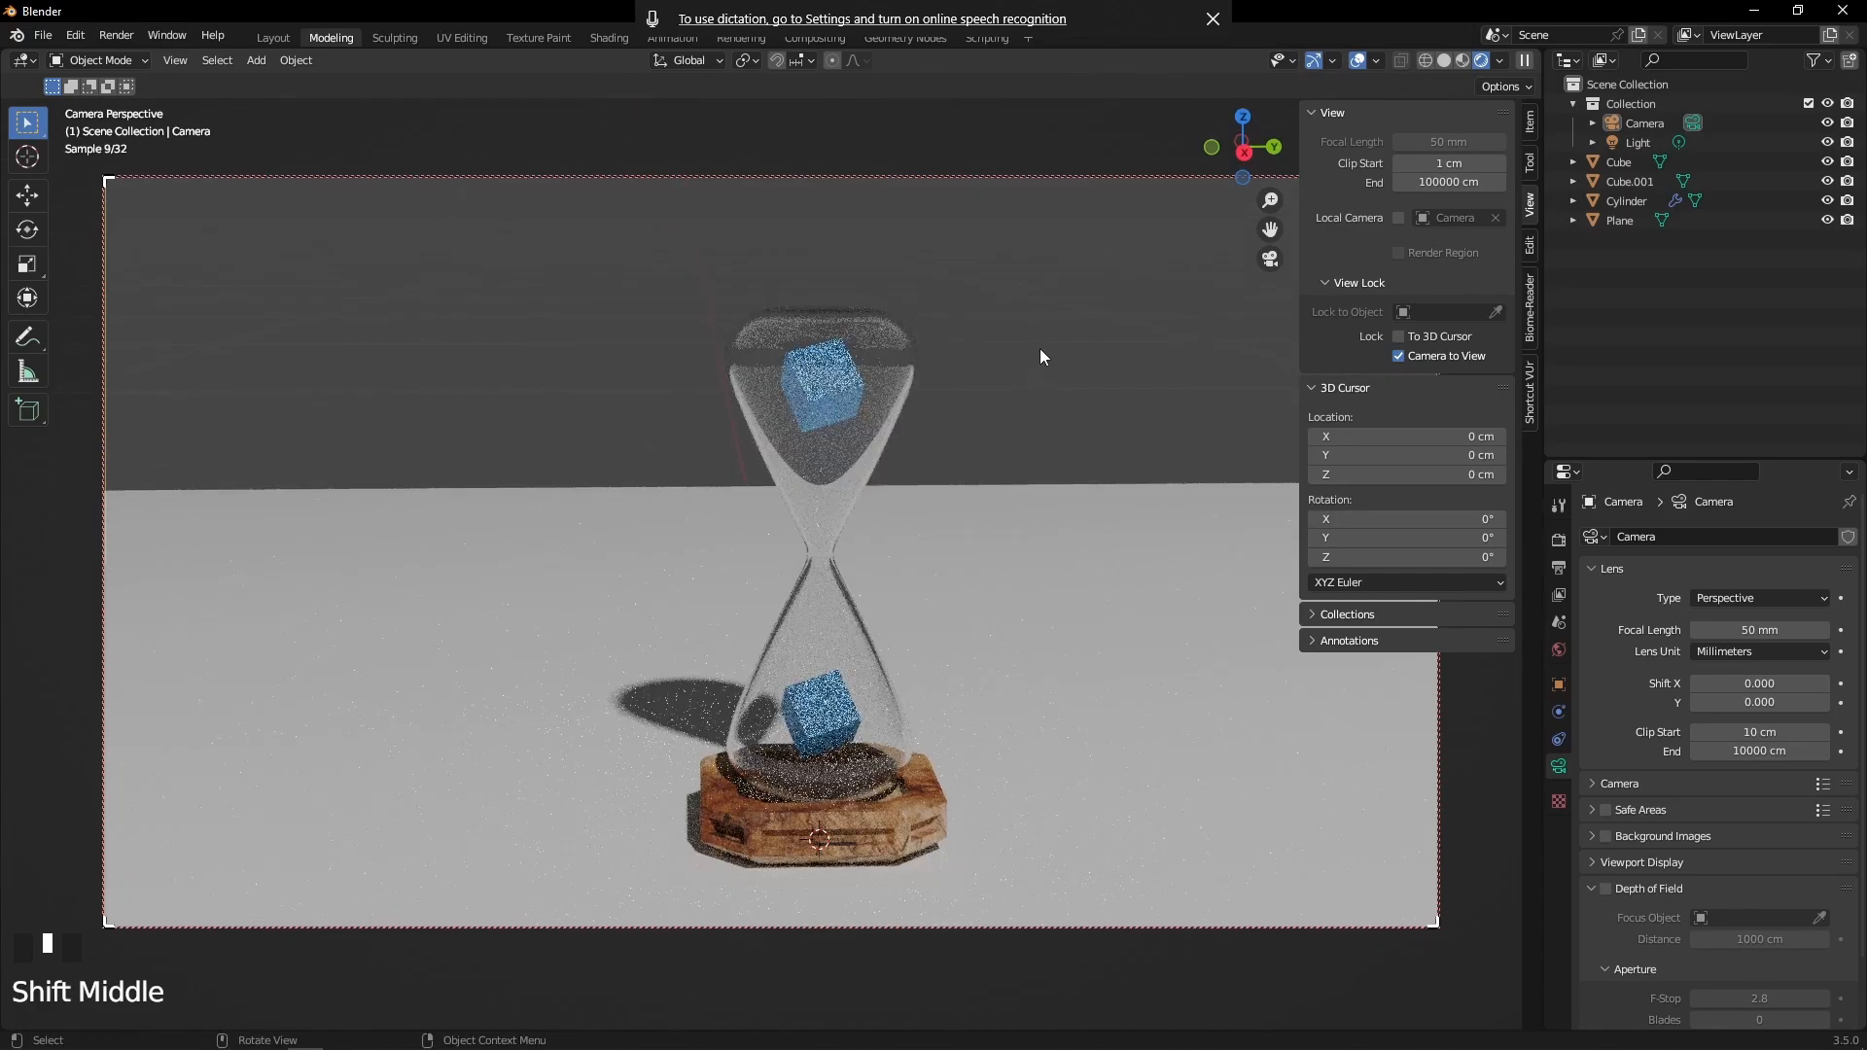
Turn off the Camera to View lock, leave the camera view and hide the sidebar
left_click(1399, 356)
middle_click_drag(1153, 309, 1126, 323)
scroll(1131, 321, "down", 6)
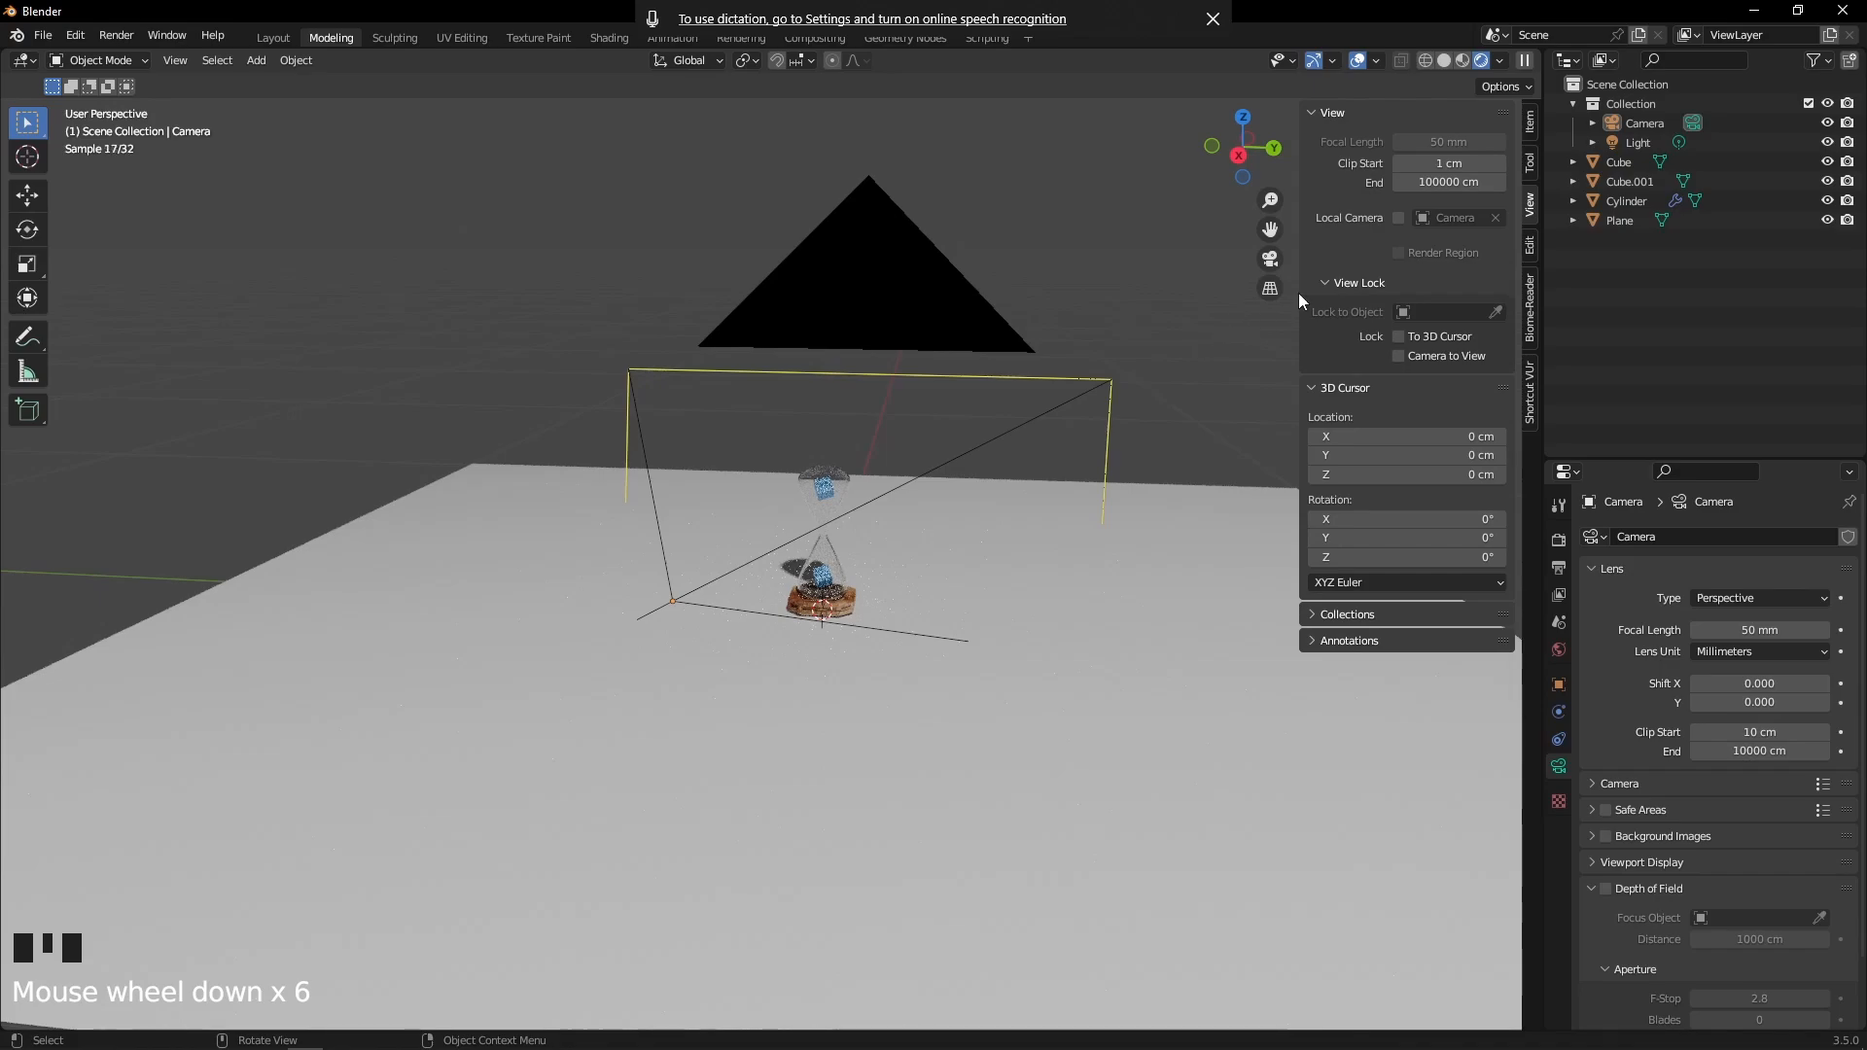
key("n")
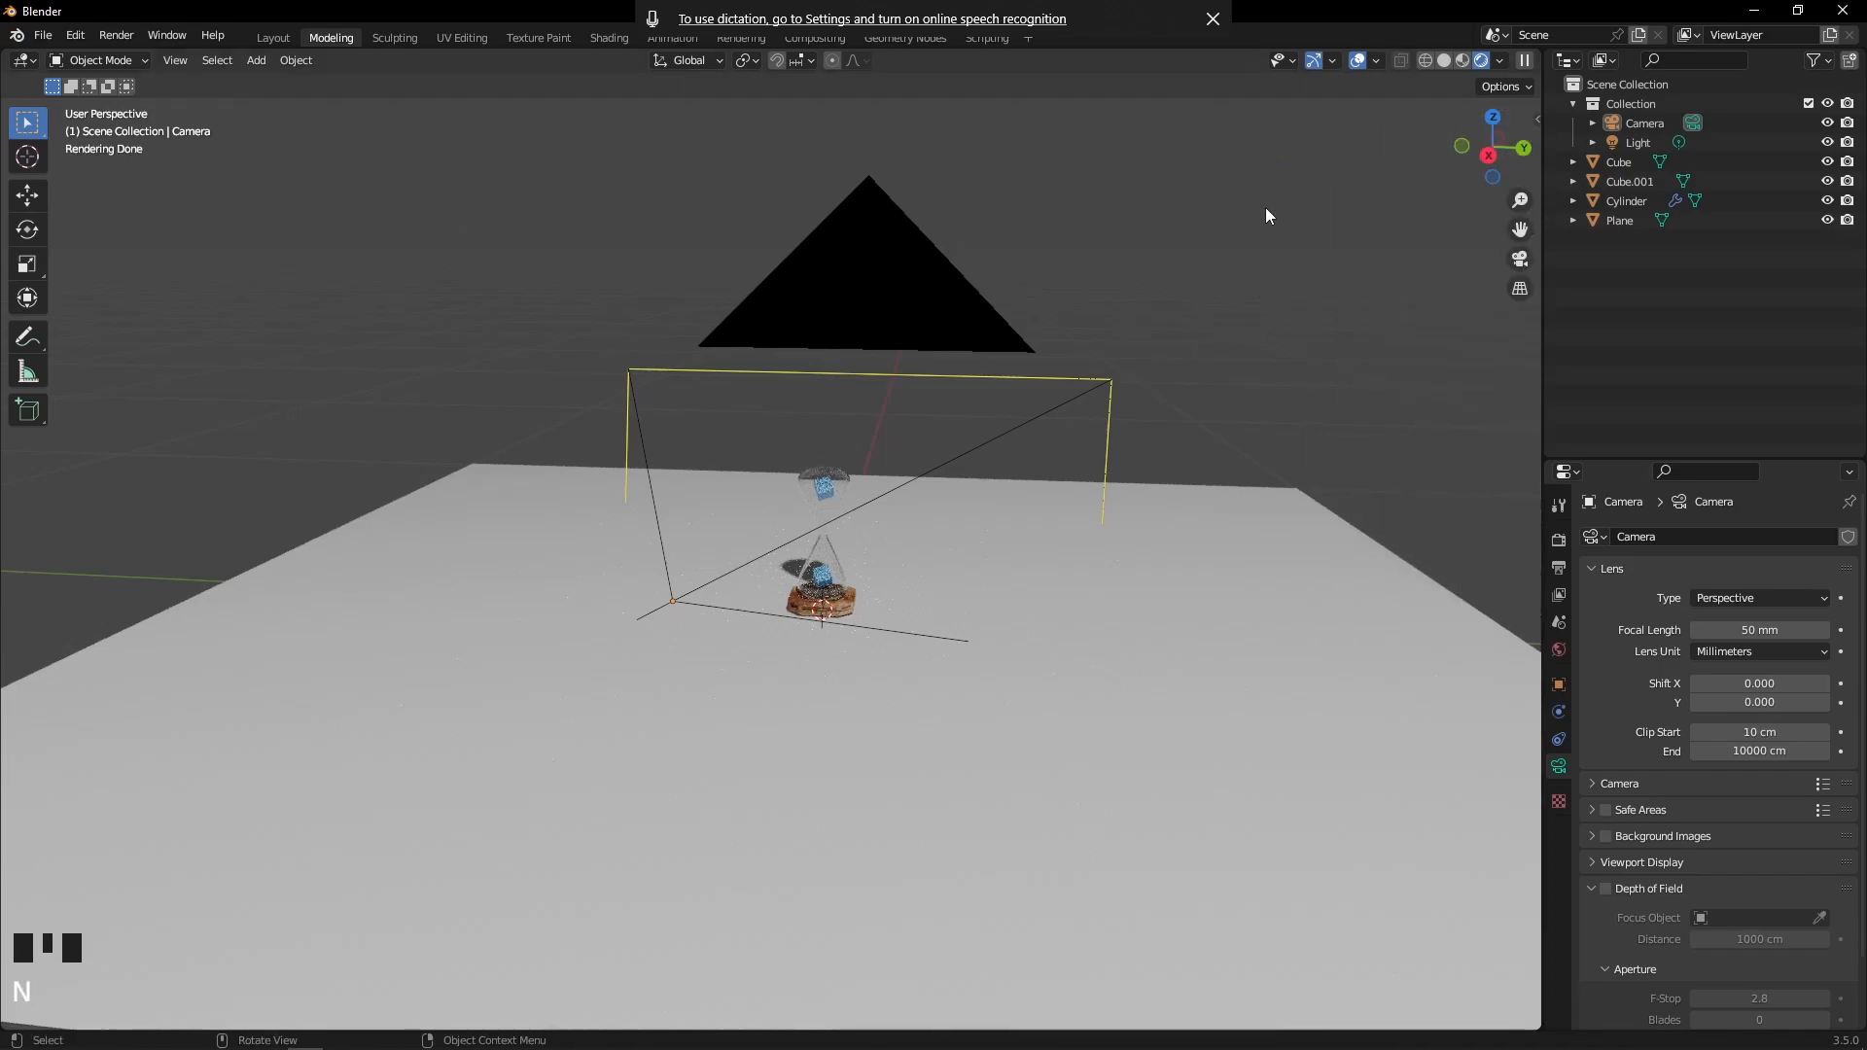
Return the viewport to solid shading and check the hourglass's framing through the camera
middle_click_drag(1265, 208, 1126, 226)
scroll(1128, 224, "down", 2)
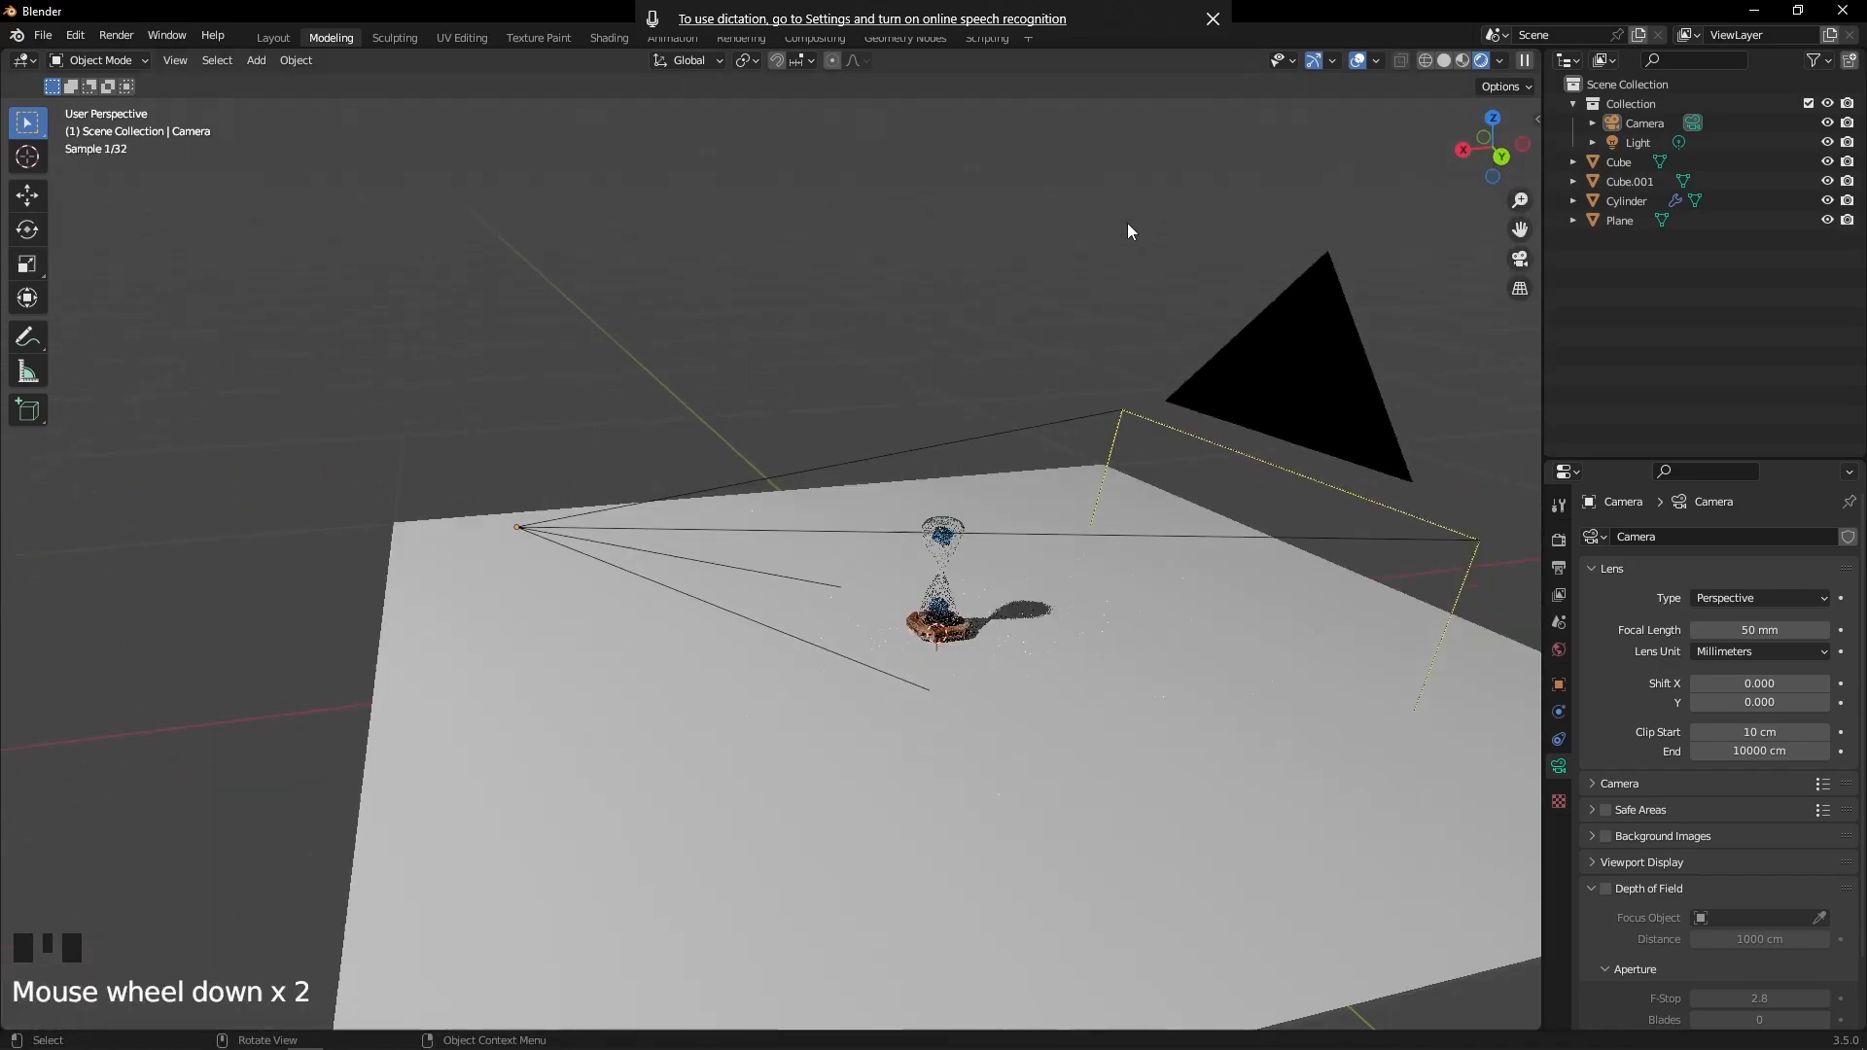
left_click(1444, 61)
mouse_move(1179, 331)
middle_mouse_down()
mouse_move(1118, 322)
mouse_move(1105, 420)
middle_mouse_up()
scroll(1113, 438, "up", 2)
key("KP_0")
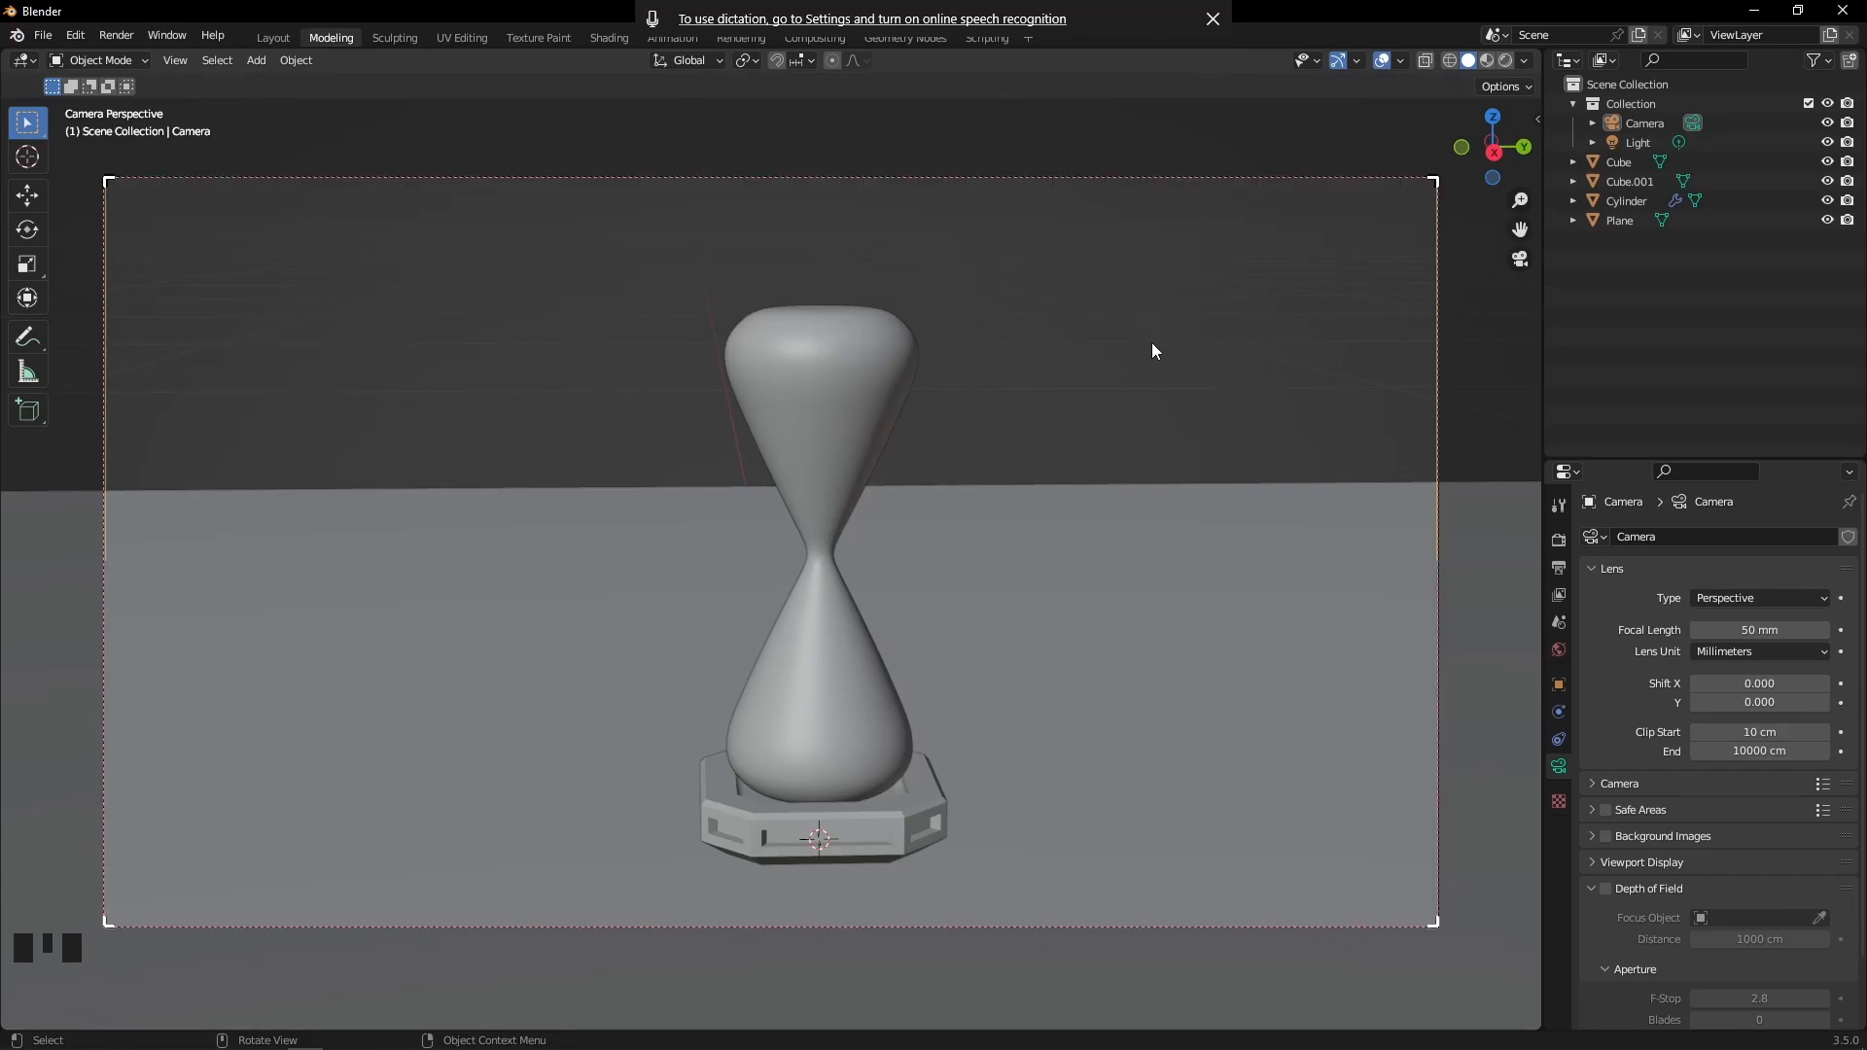
key("KP_0")
Extrude the floor plane's back edge behind the hourglass about 78 cm straight up along Z to form a backdrop wall
middle_click(1209, 580)
left_click(1271, 730)
scroll(1209, 648, "down", 4)
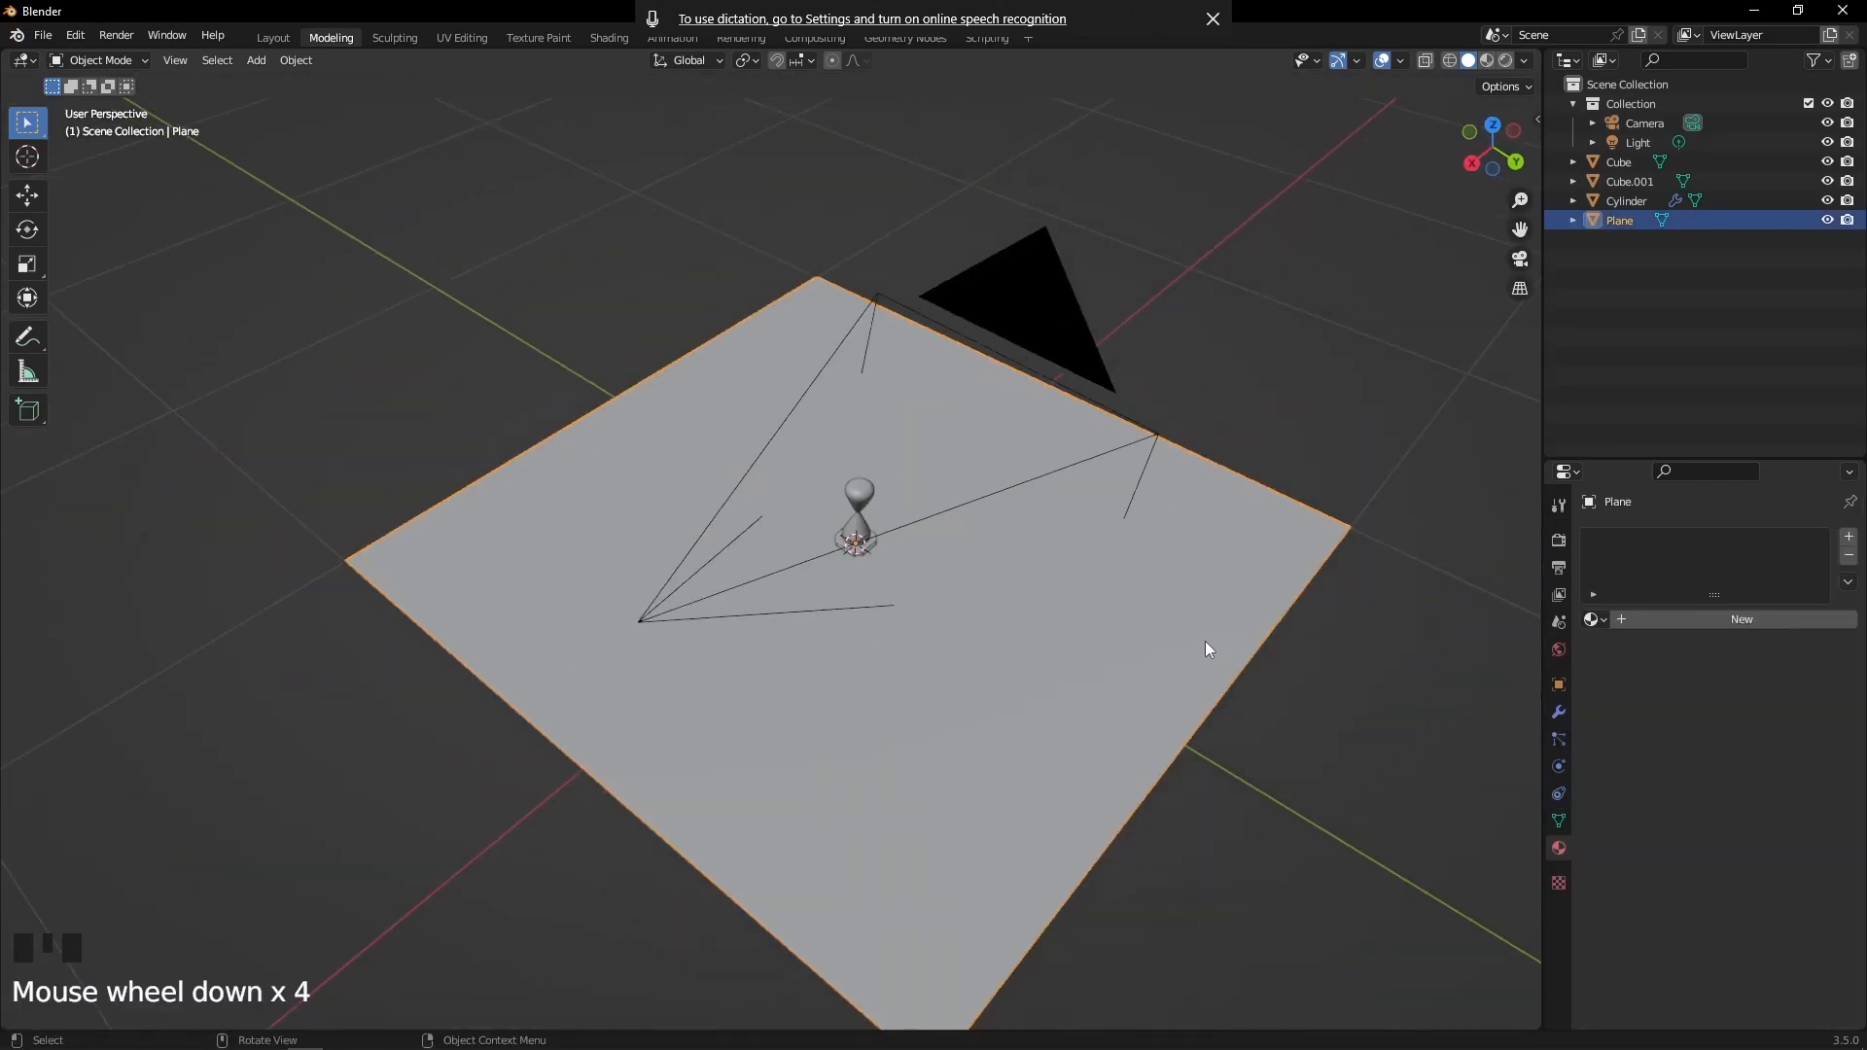
middle_click_drag(1205, 650, 867, 575, "shift")
key("Tab")
left_click(664, 255)
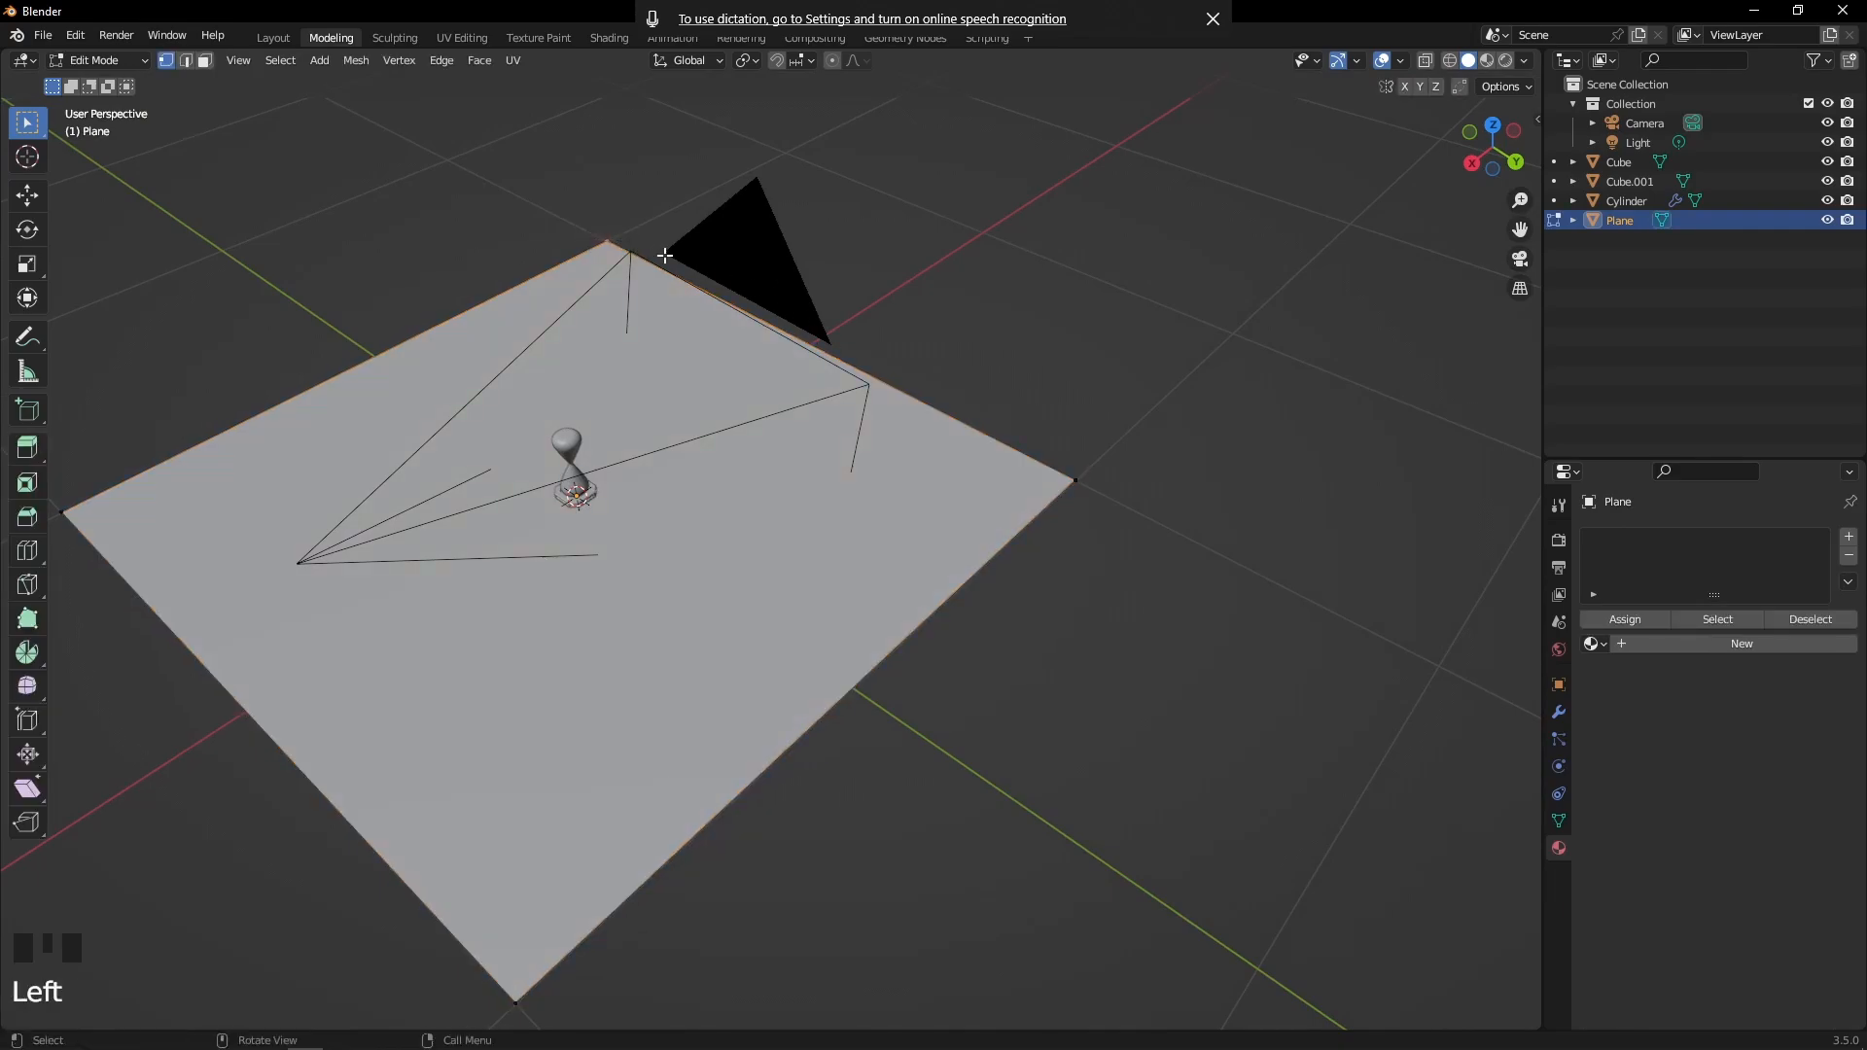
left_click(1084, 481, "shift")
middle_click_drag(1110, 435, 1080, 354)
key("e")
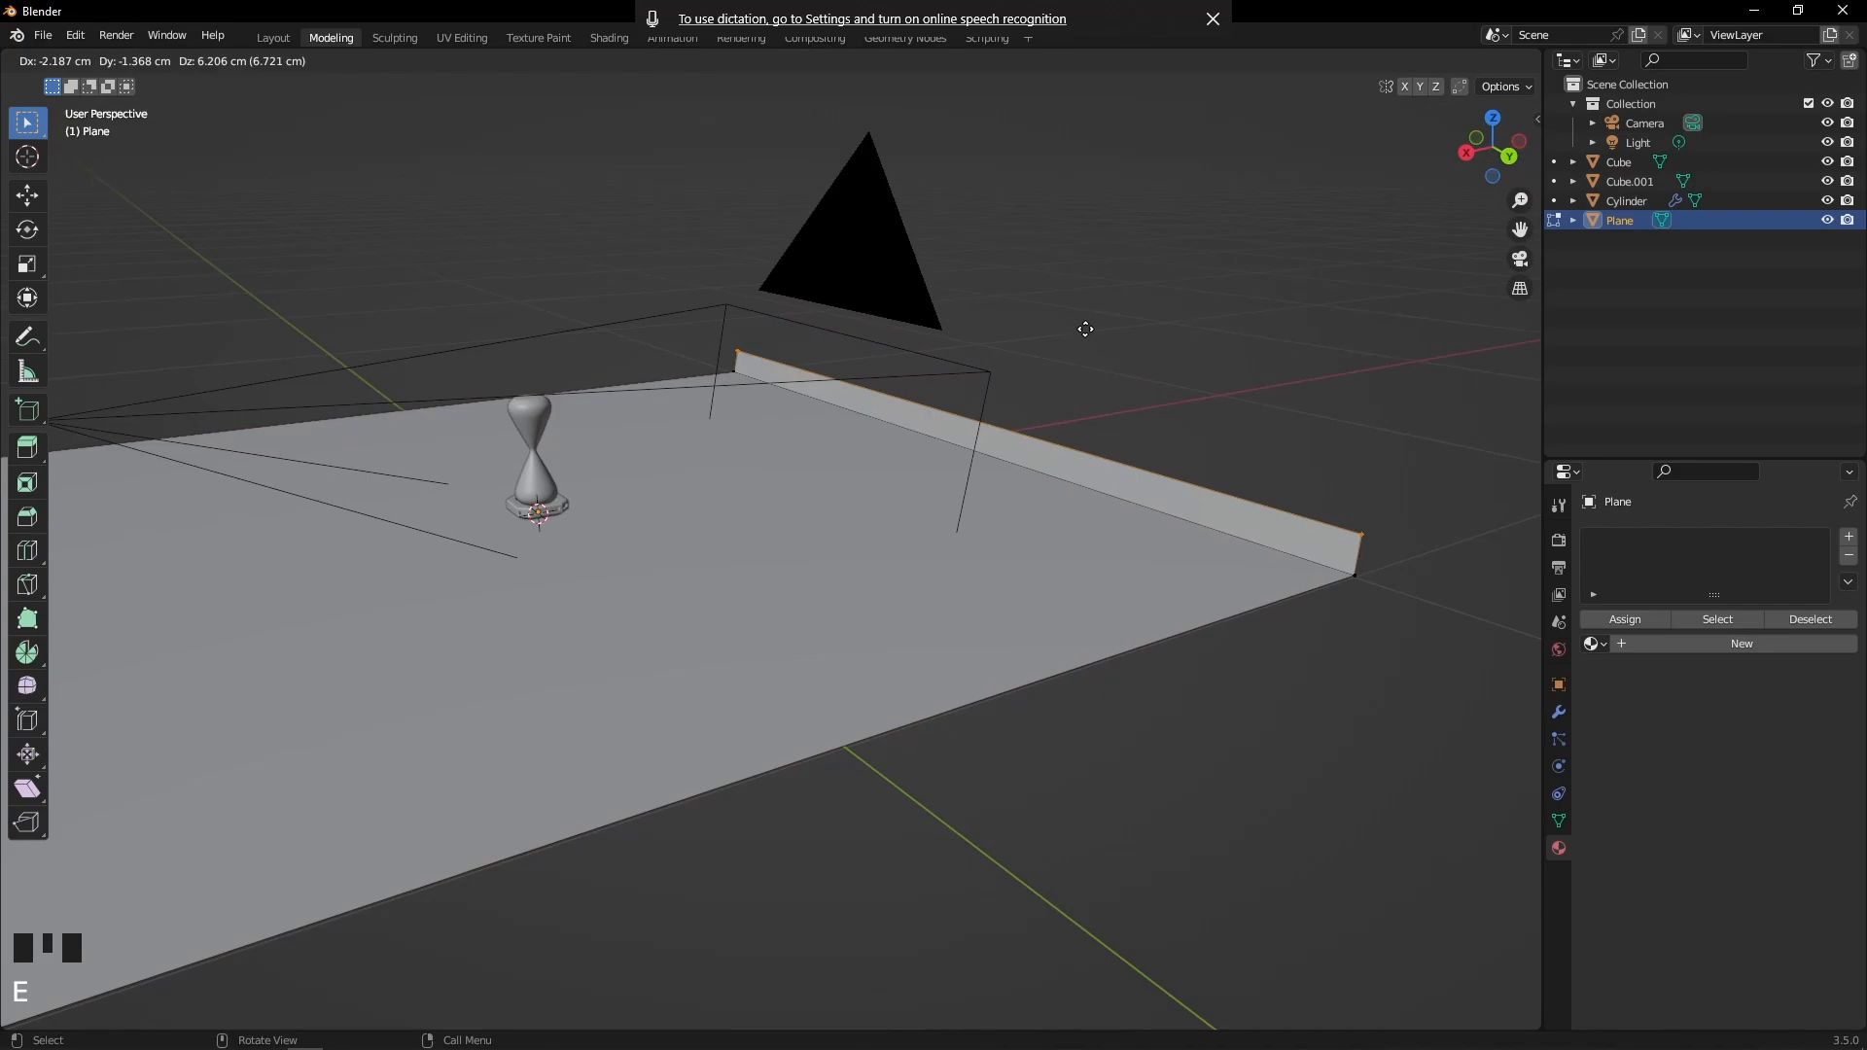
key("z")
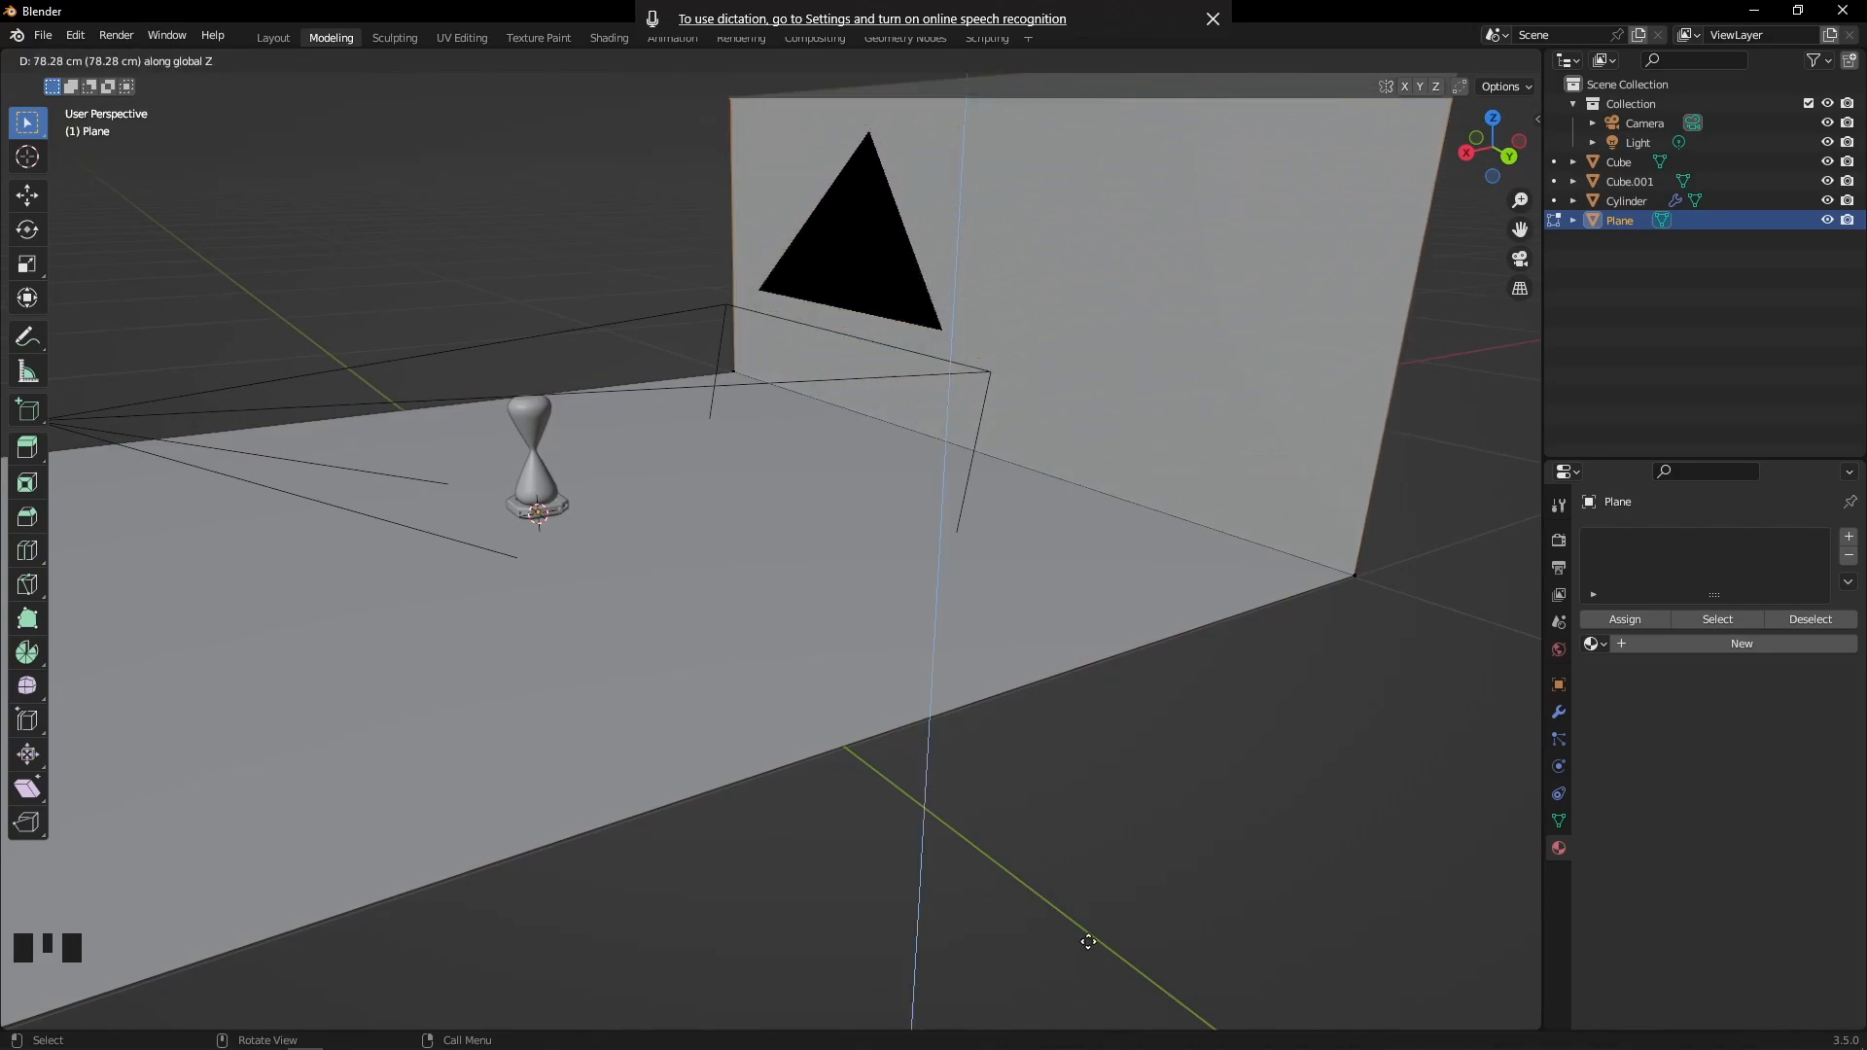
left_click(1113, 816)
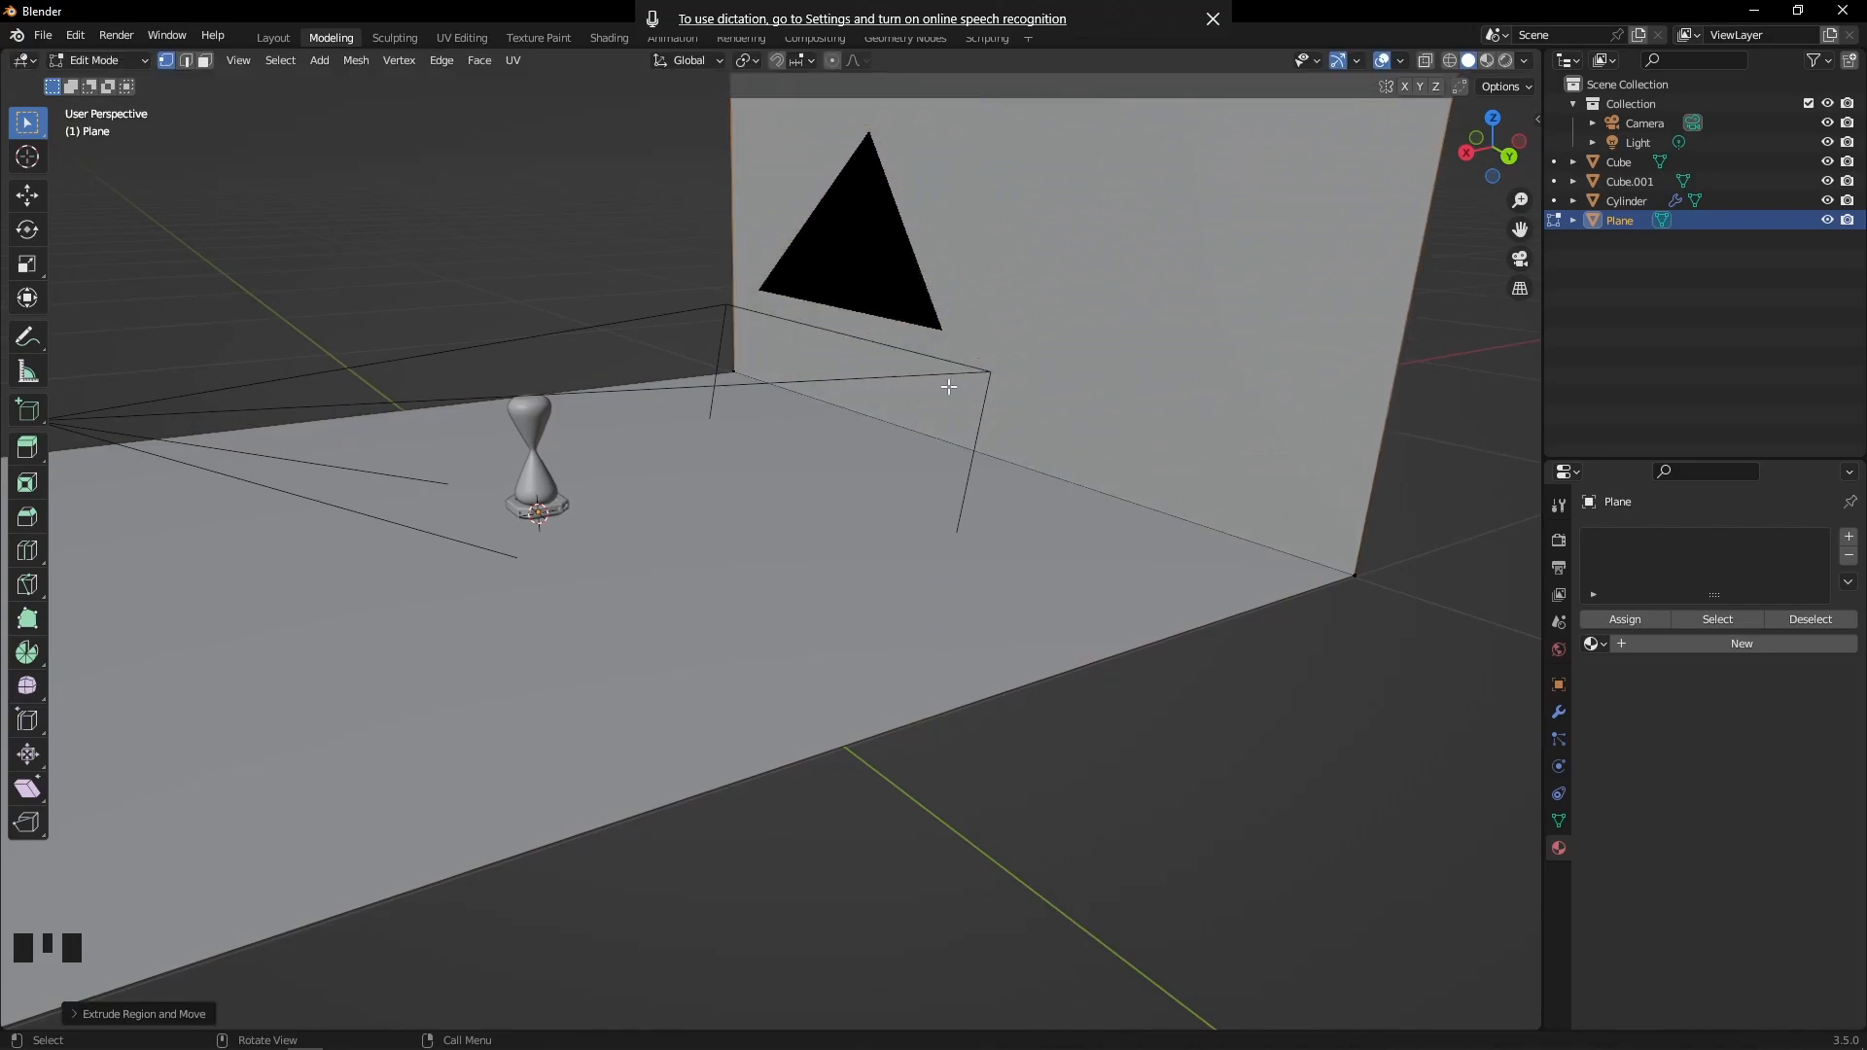
Bevel the edge between the floor and the backdrop wall with 6 segments and return to Object Mode
left_click(188, 62)
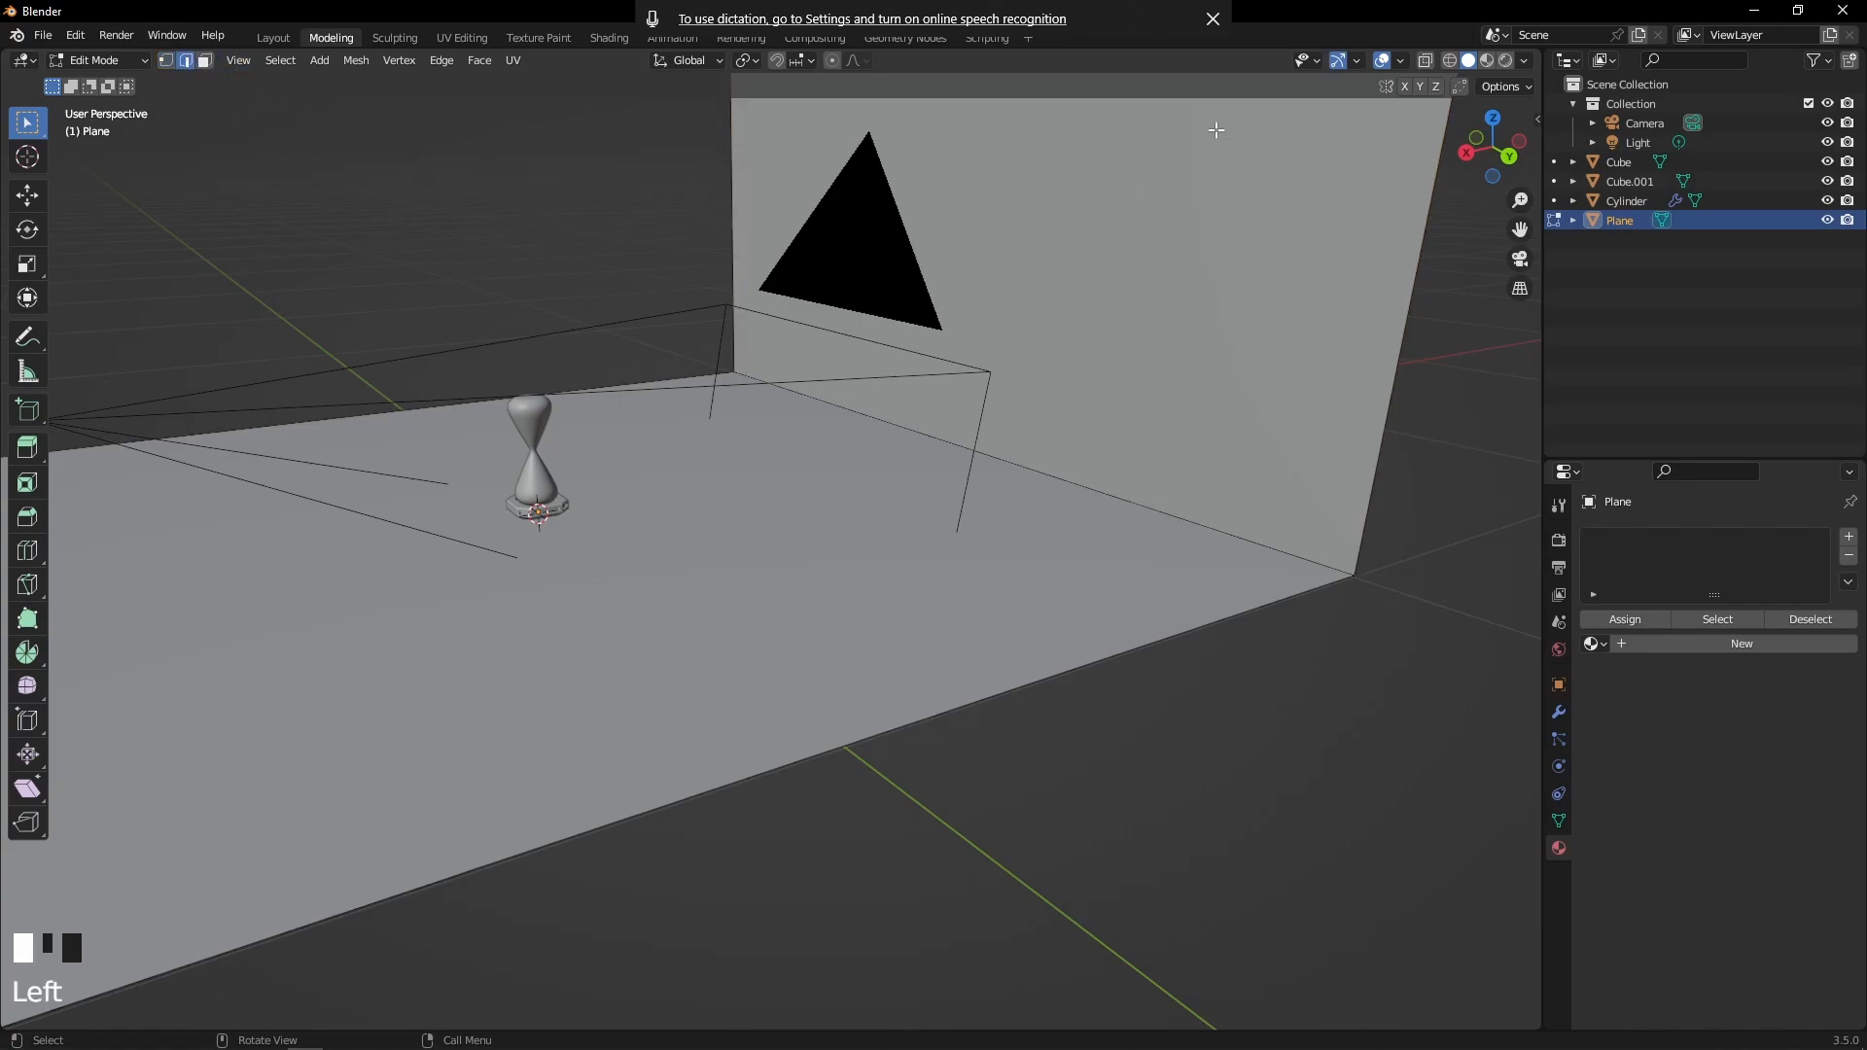
left_click(1213, 18)
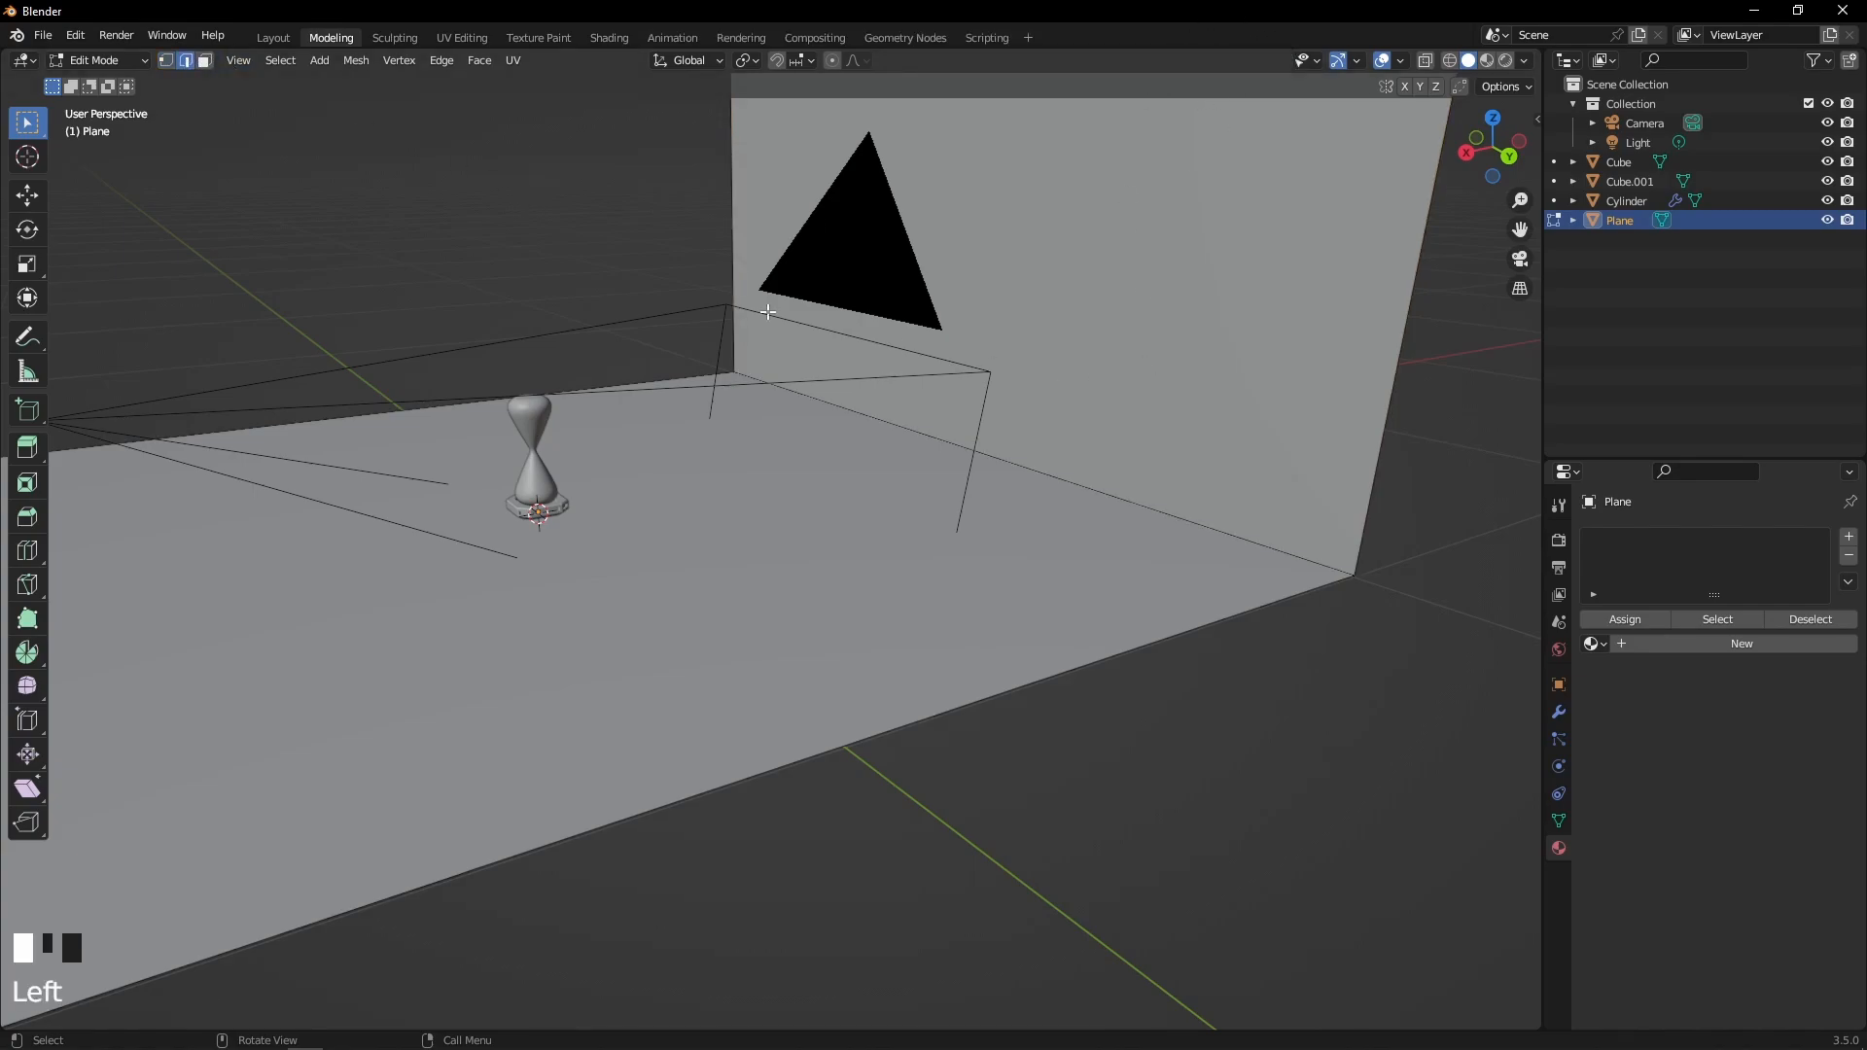
left_click(1283, 551)
scroll(1395, 598, "up", 2)
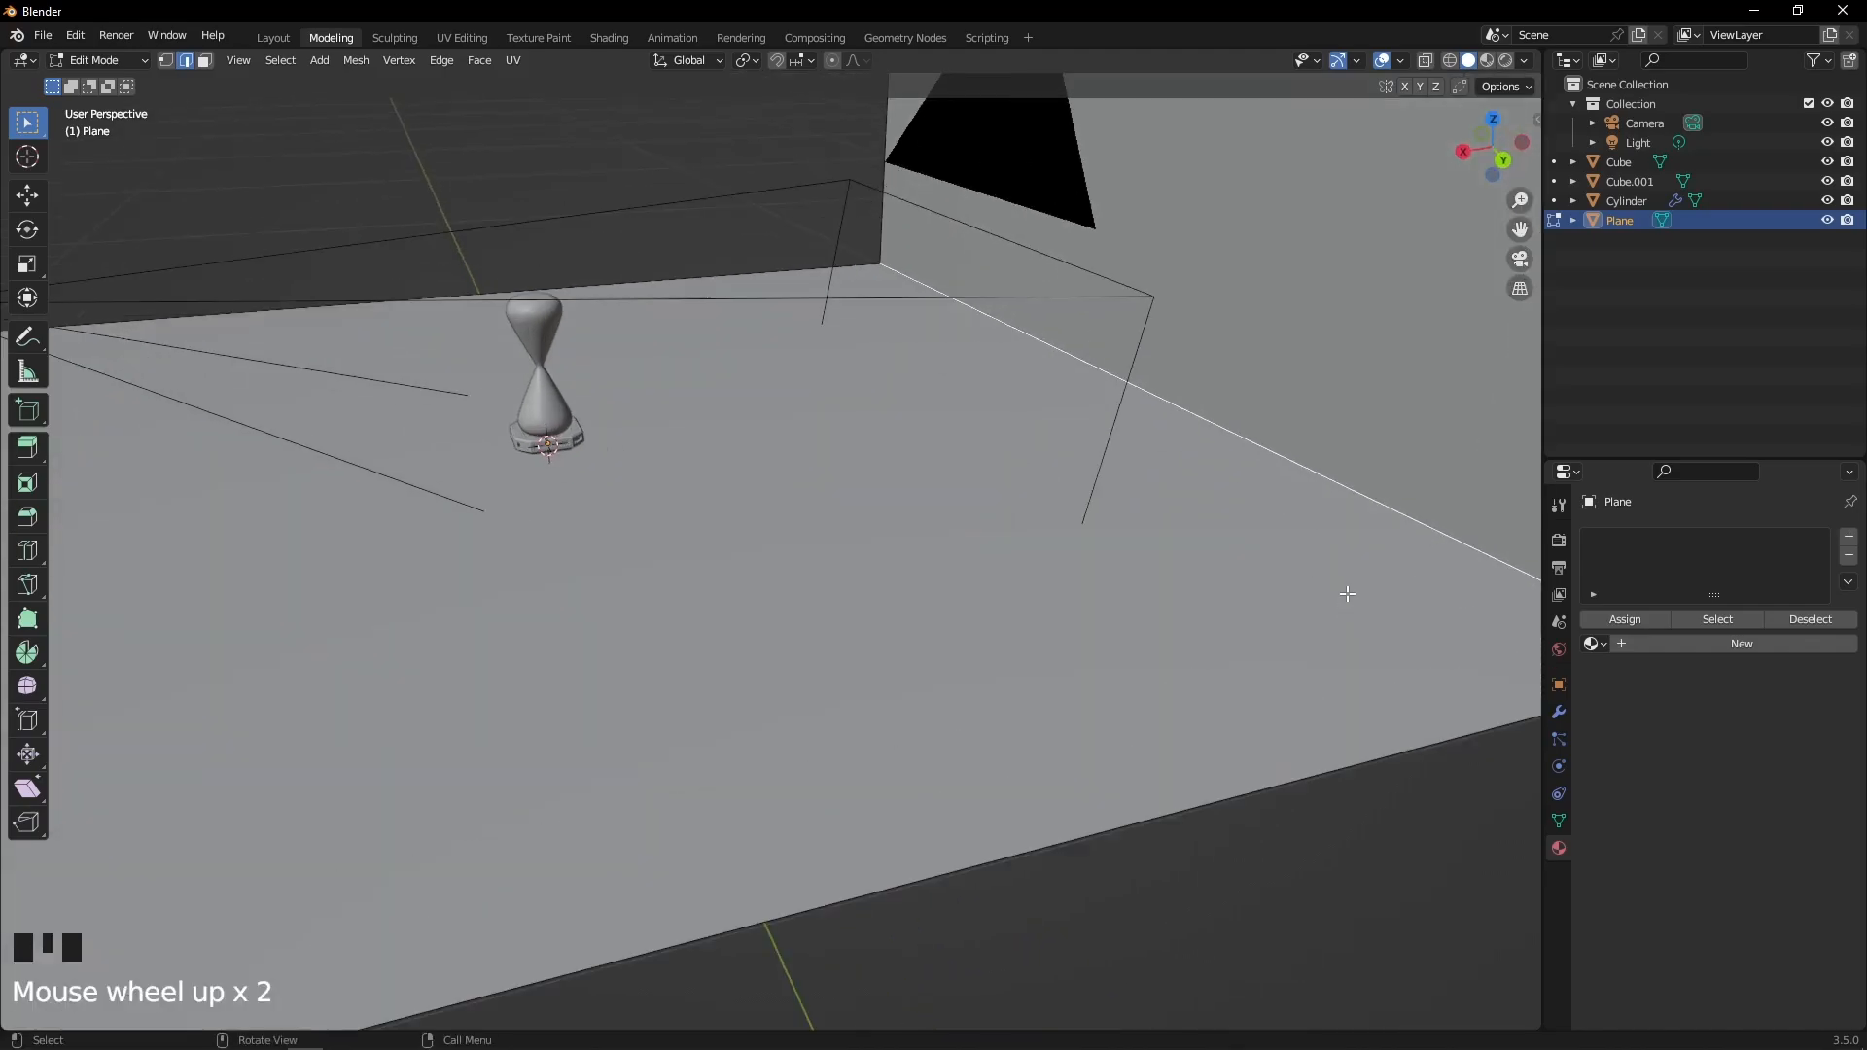
key("ctrl+b")
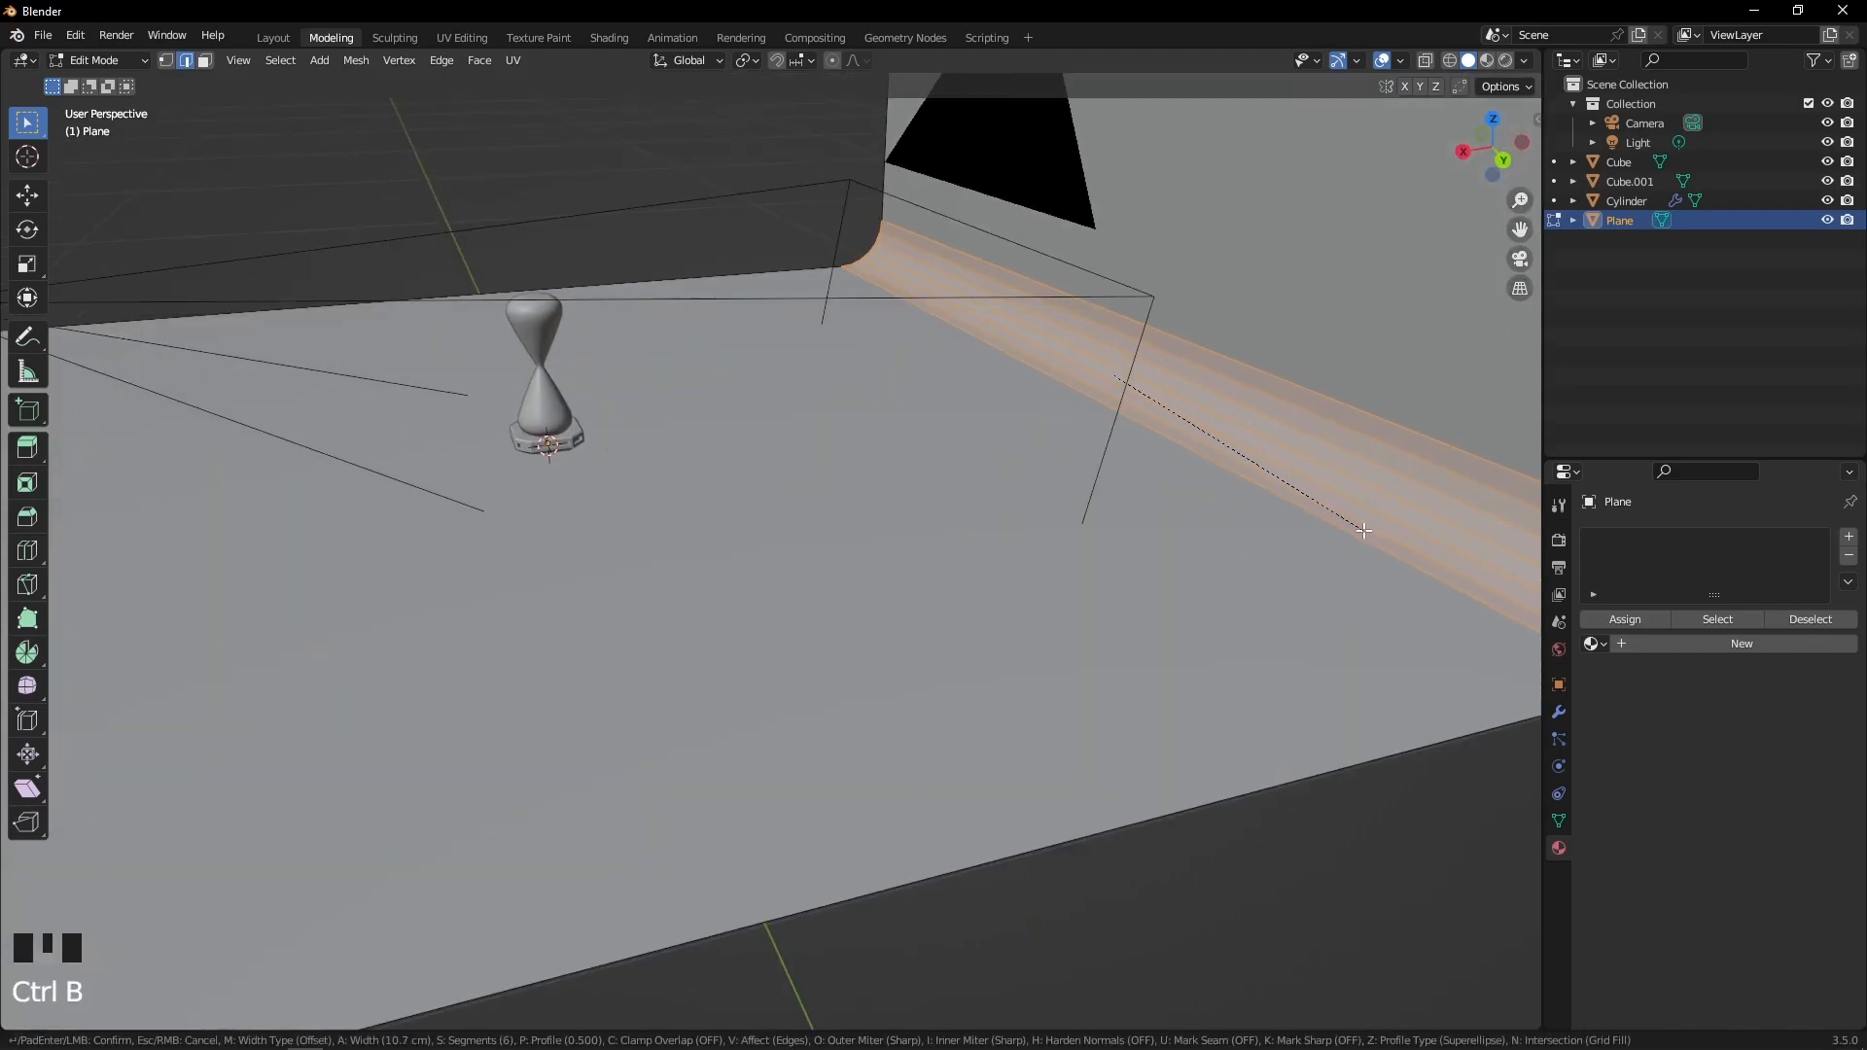
left_click(1362, 501)
key("Tab")
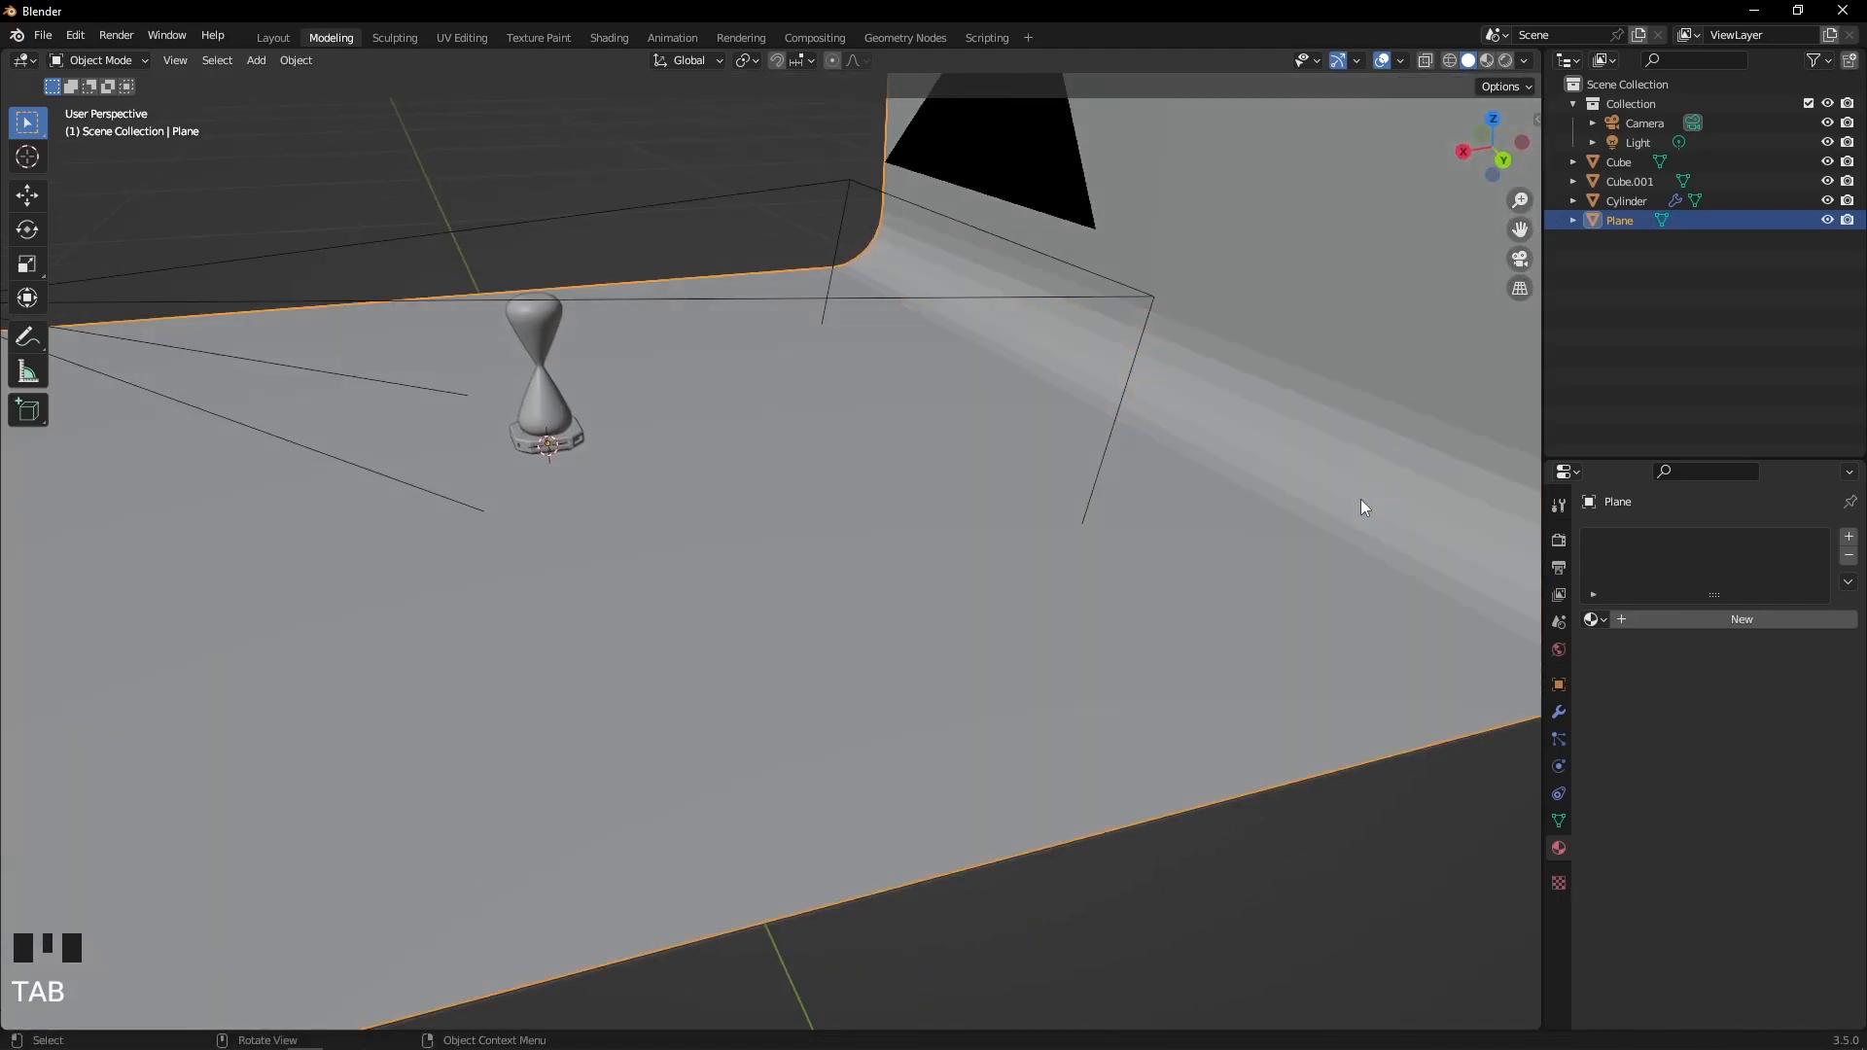
Apply Shade Smooth to the curved backdrop plane
scroll(1265, 617, "down", 6)
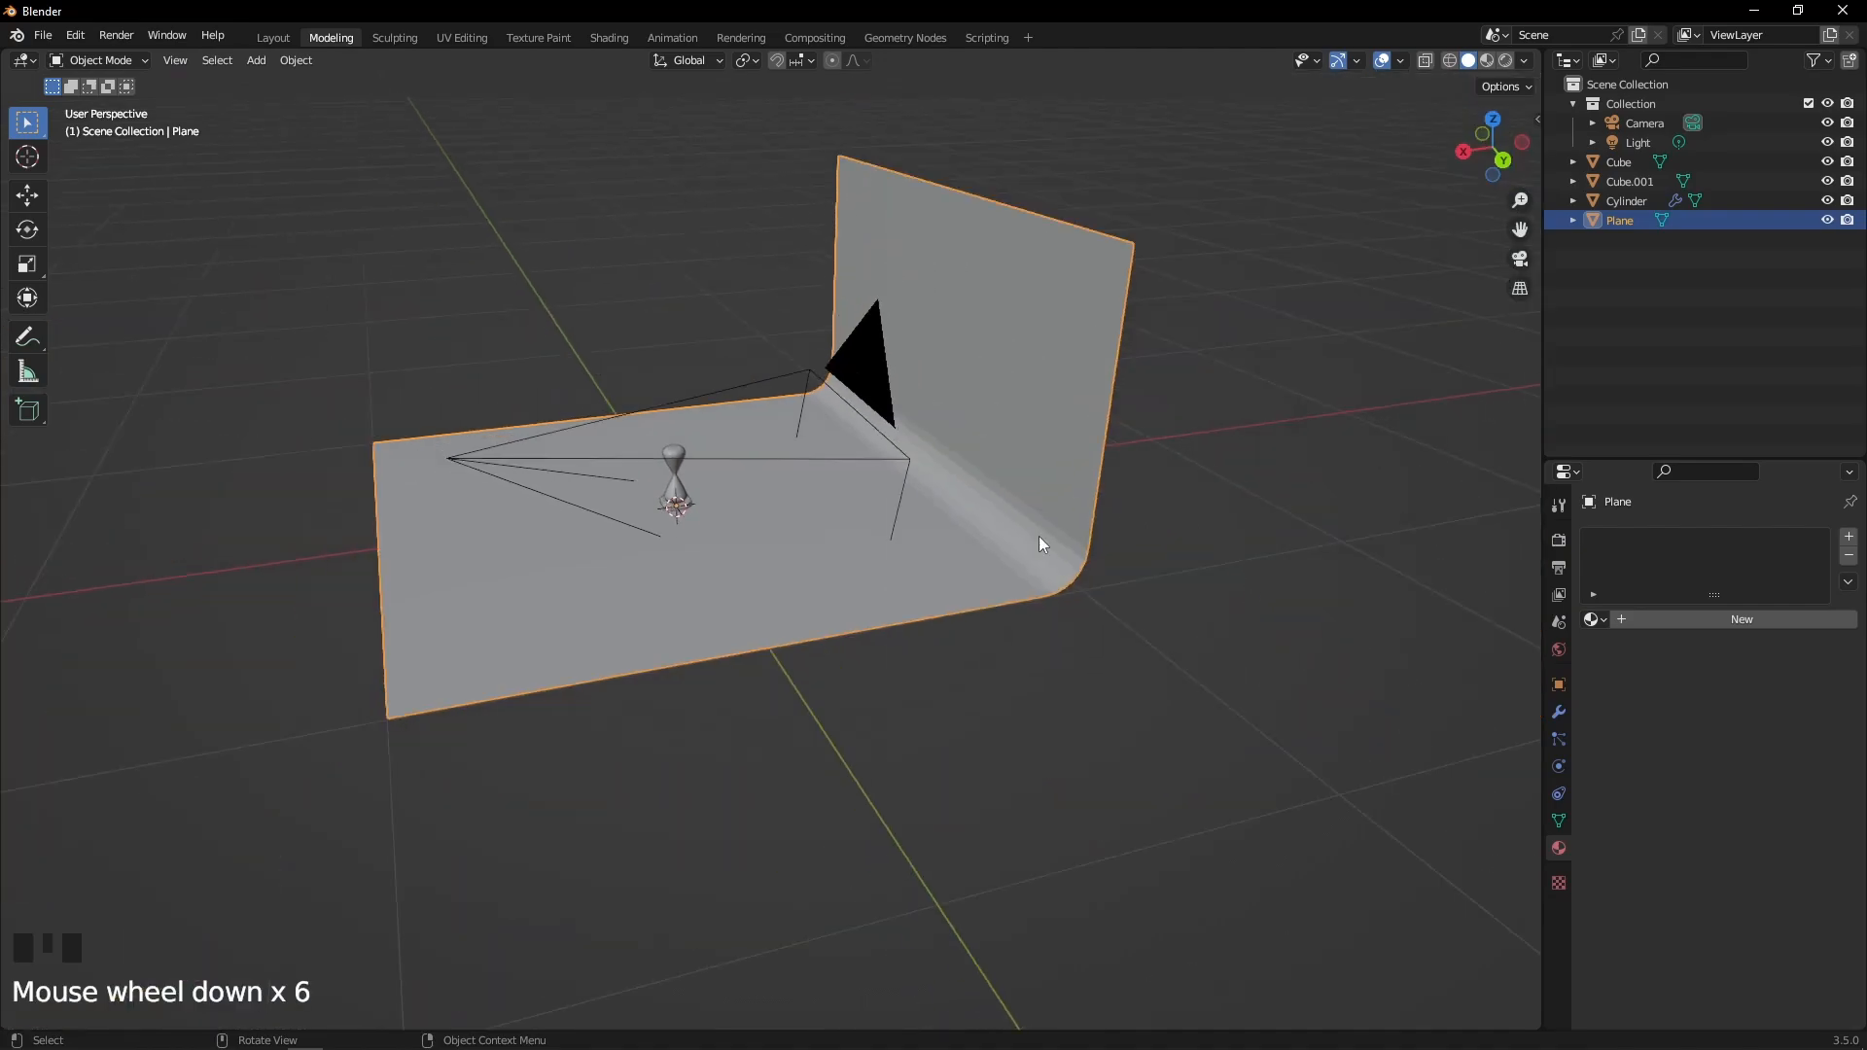
right_click(1036, 535)
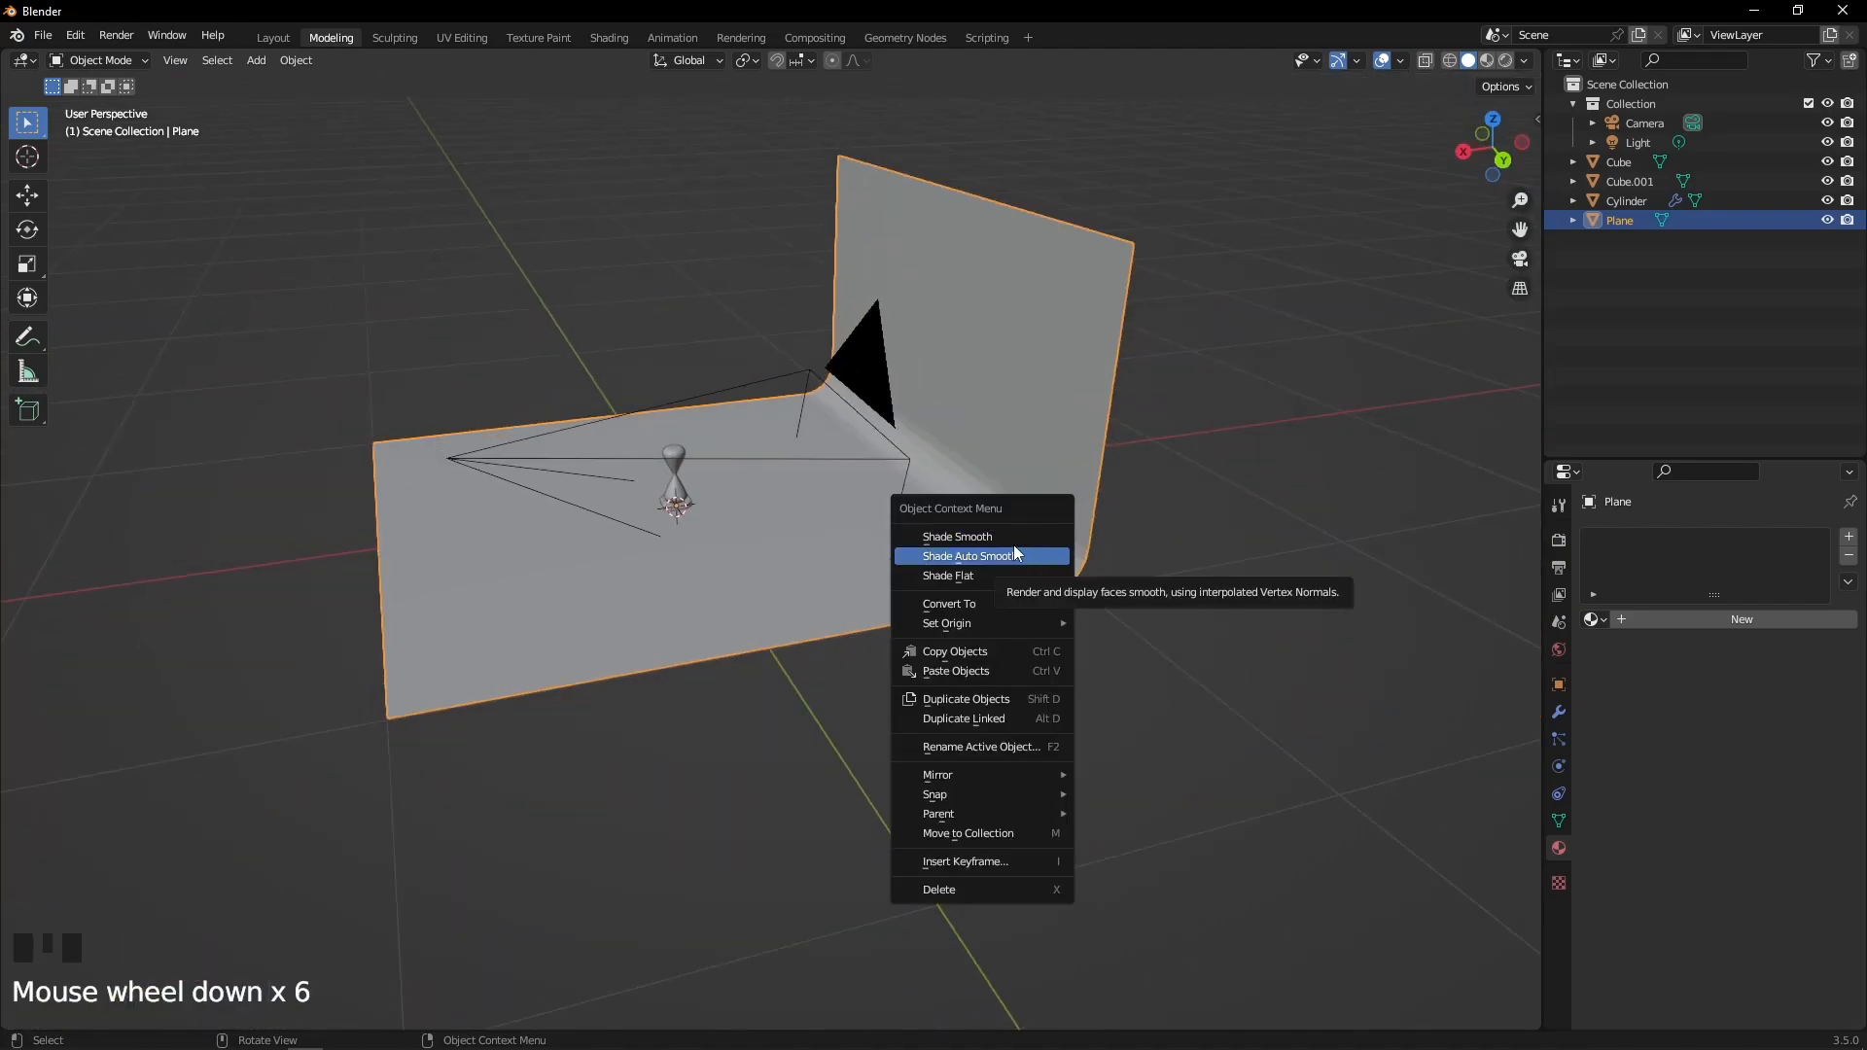
left_click(1009, 538)
scroll(1010, 545, "up", 4)
middle_click_drag(1010, 546, 1036, 542)
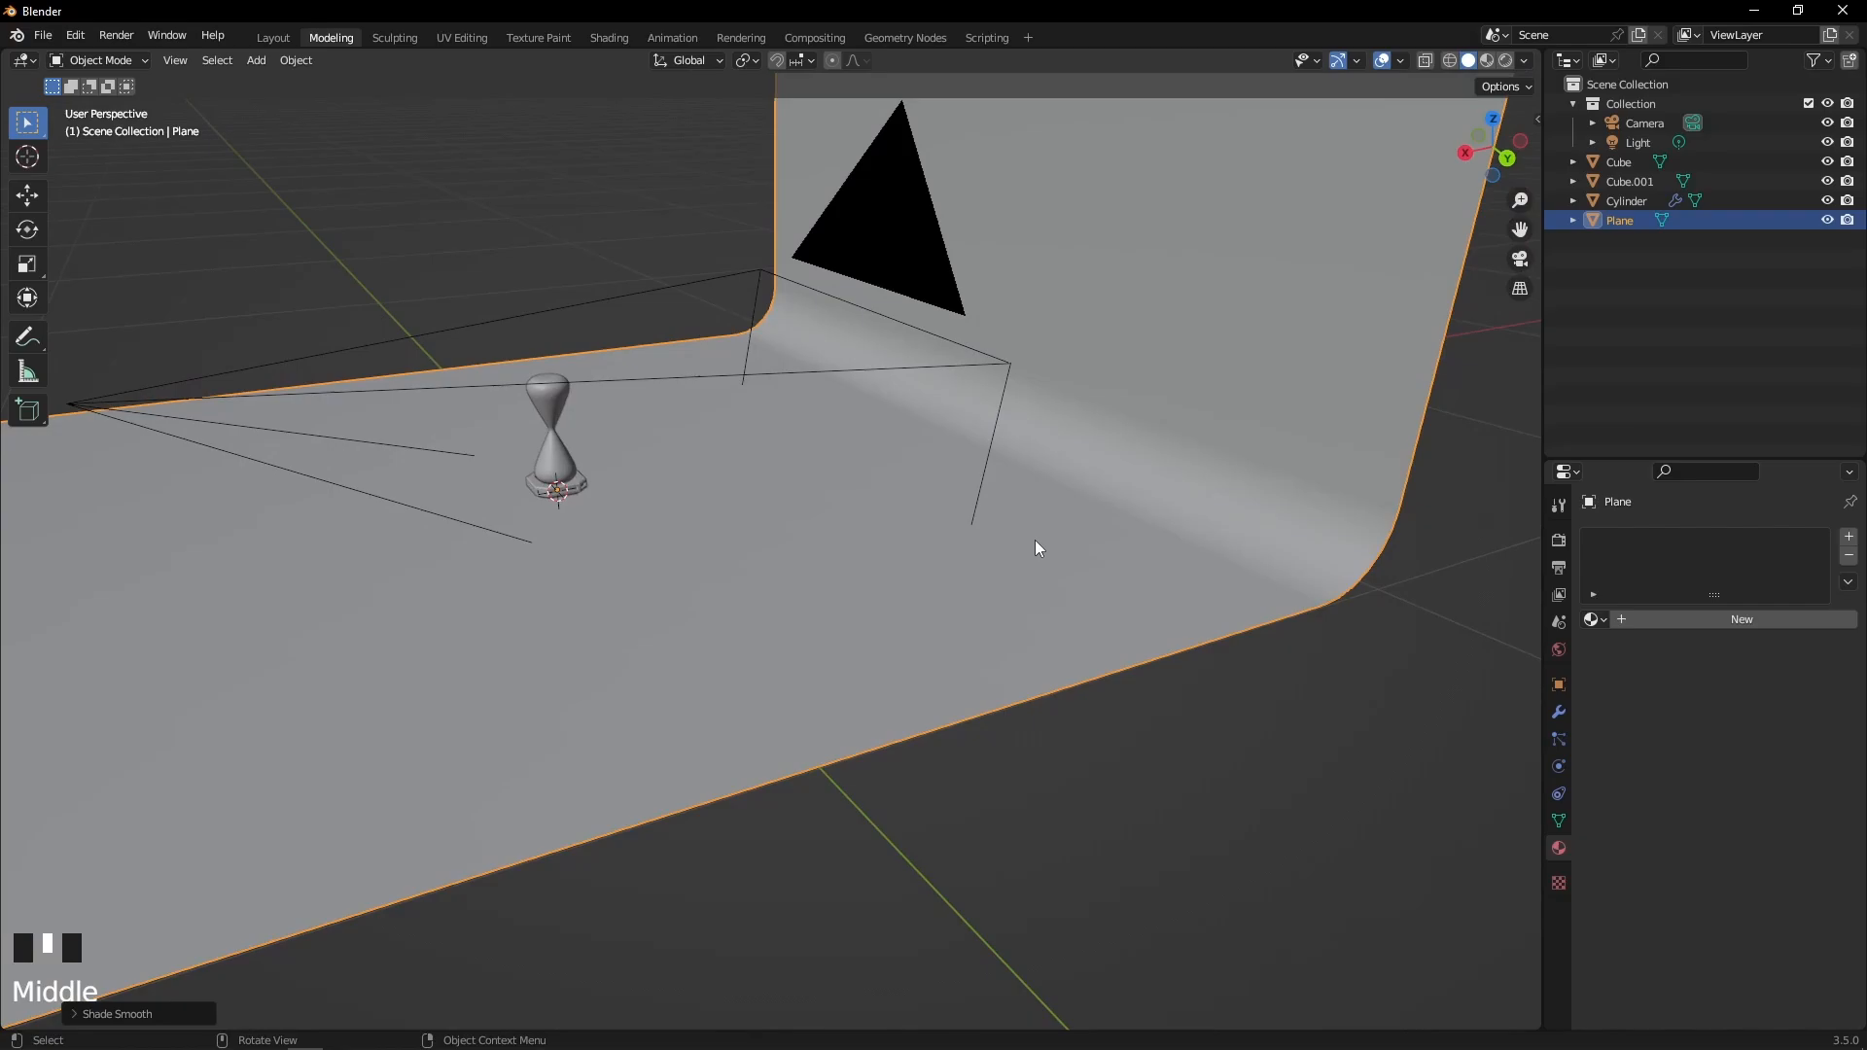
Preview the hourglass through the camera in rendered shading and display the scene's render settings
key("KP_0")
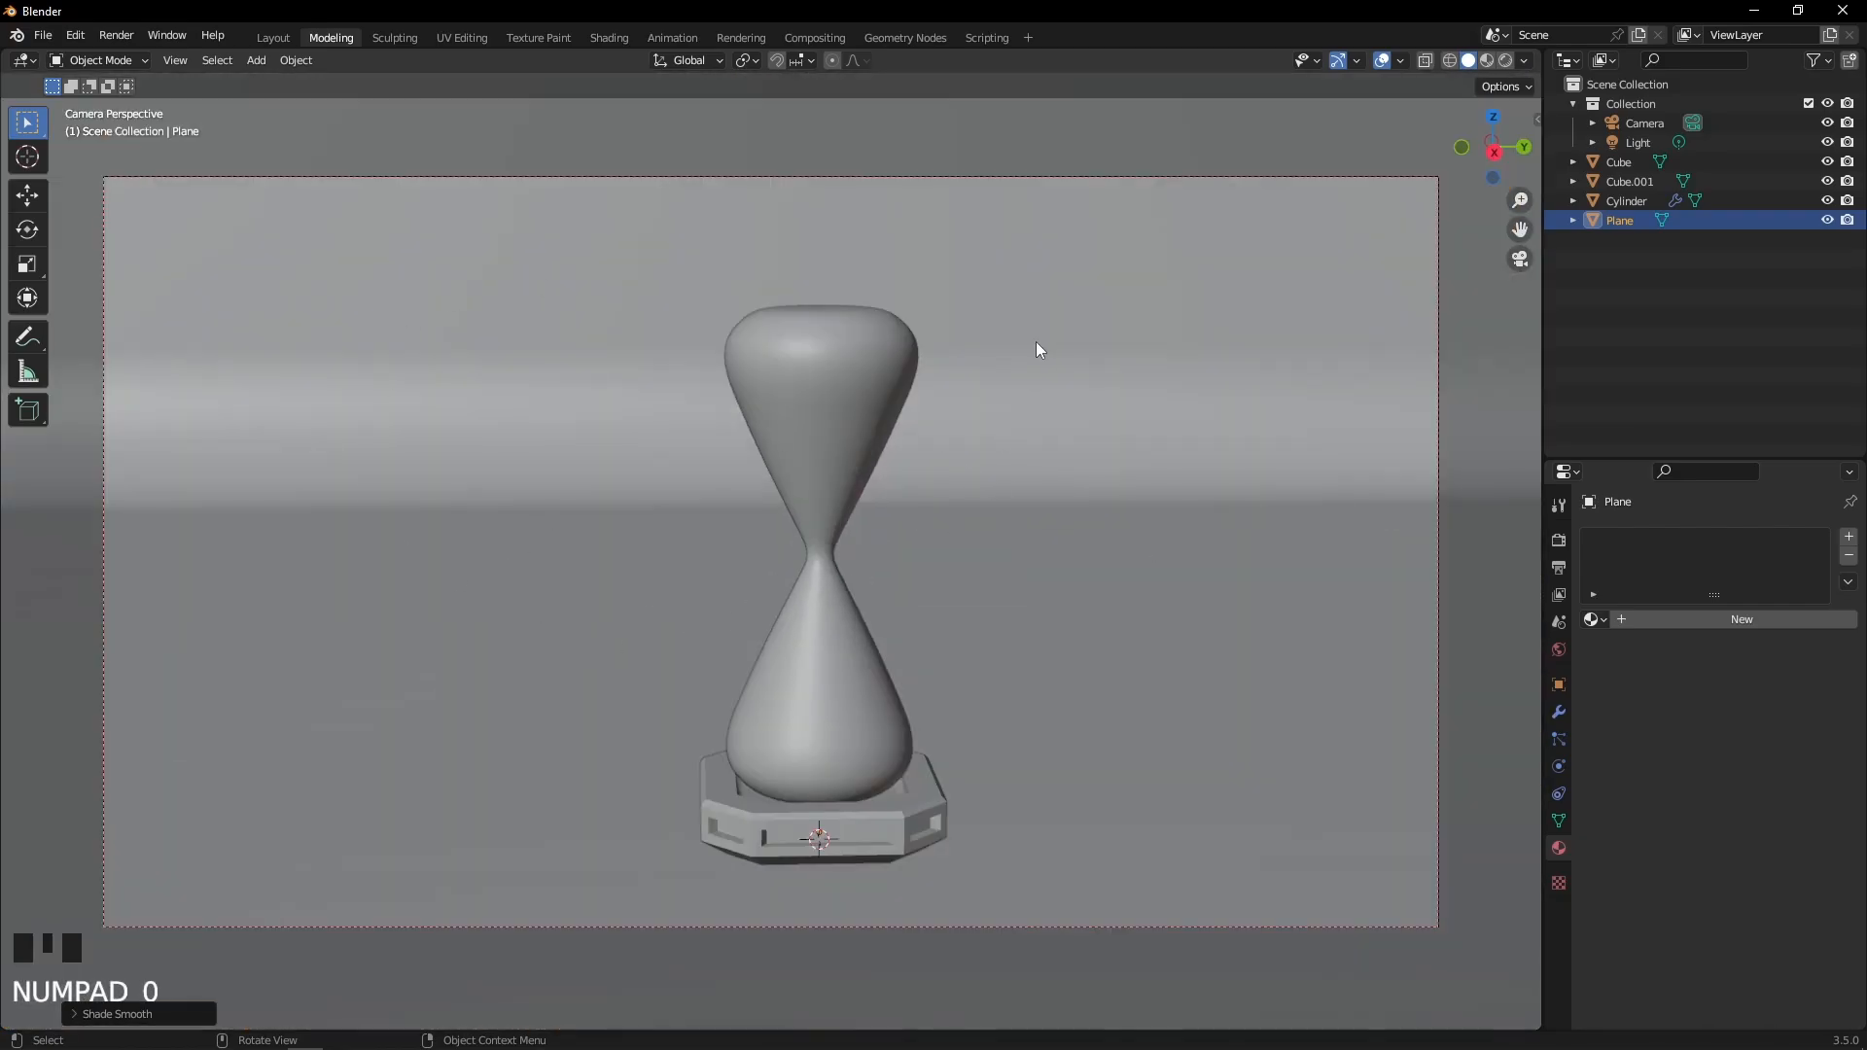
left_click(1505, 60)
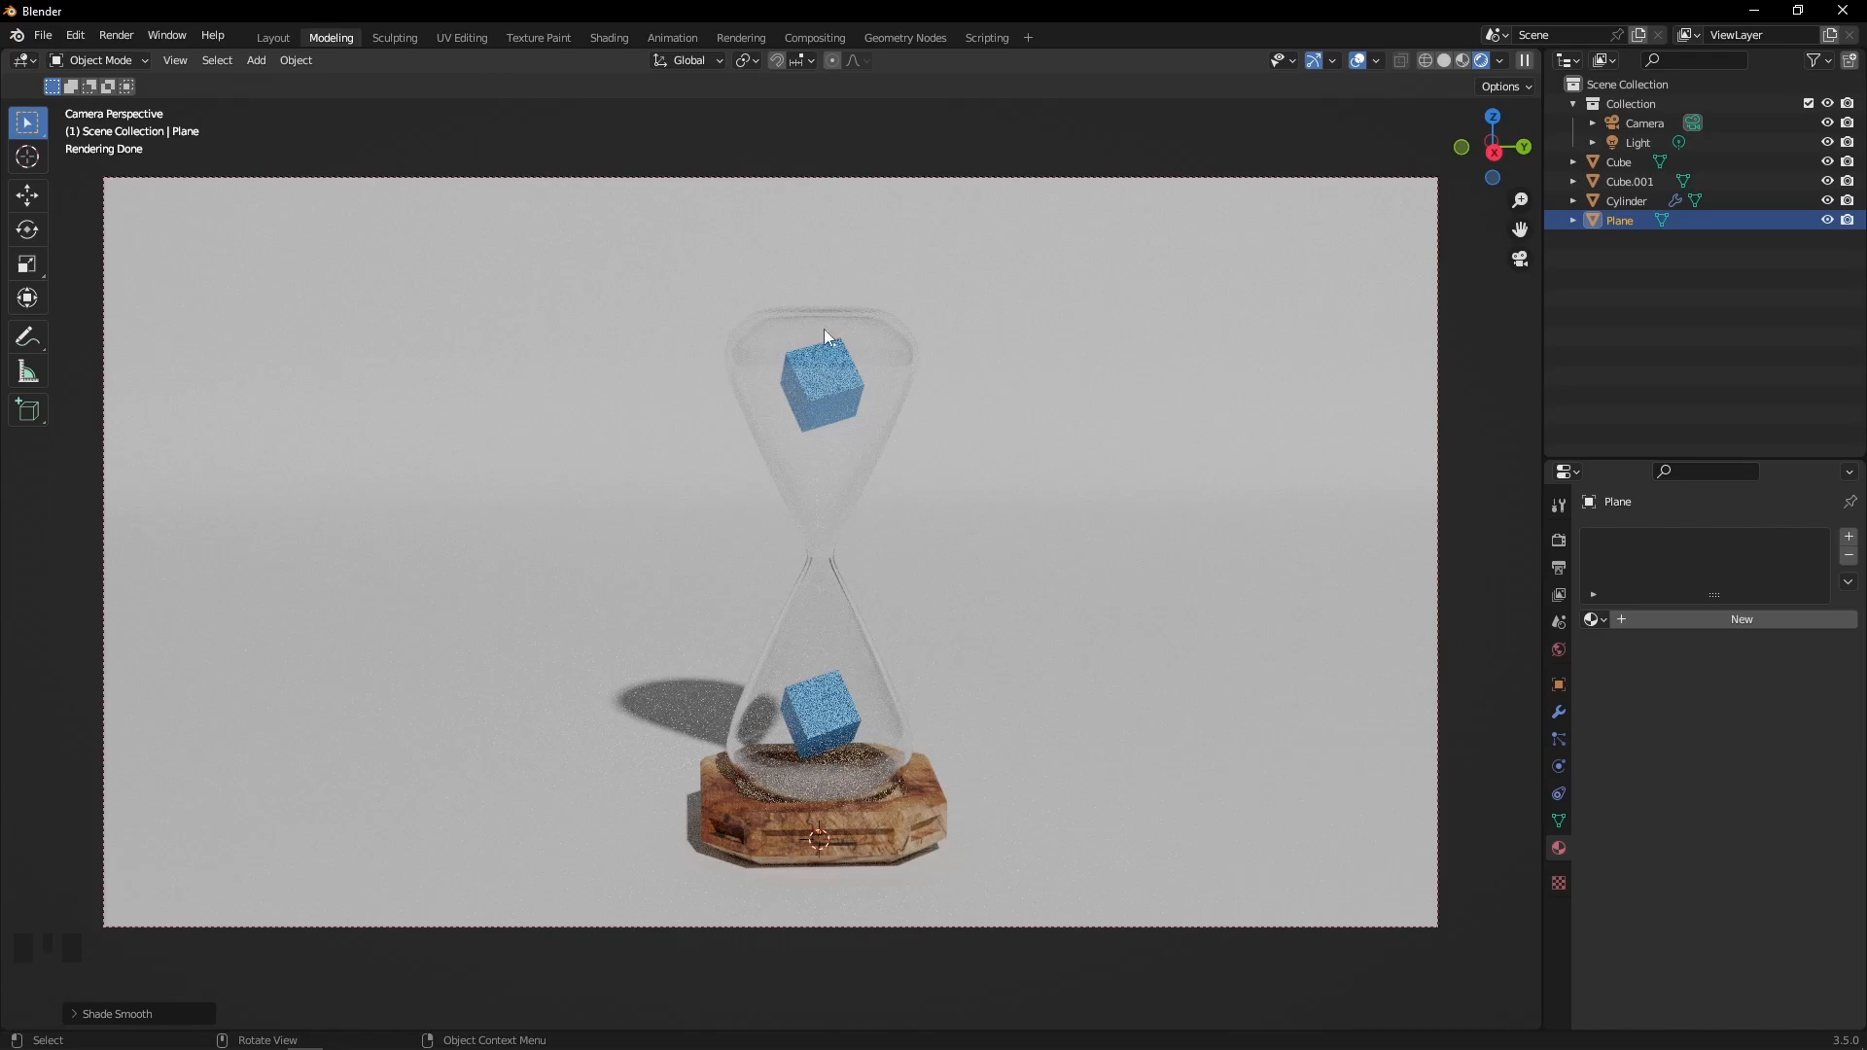
left_click(1559, 540)
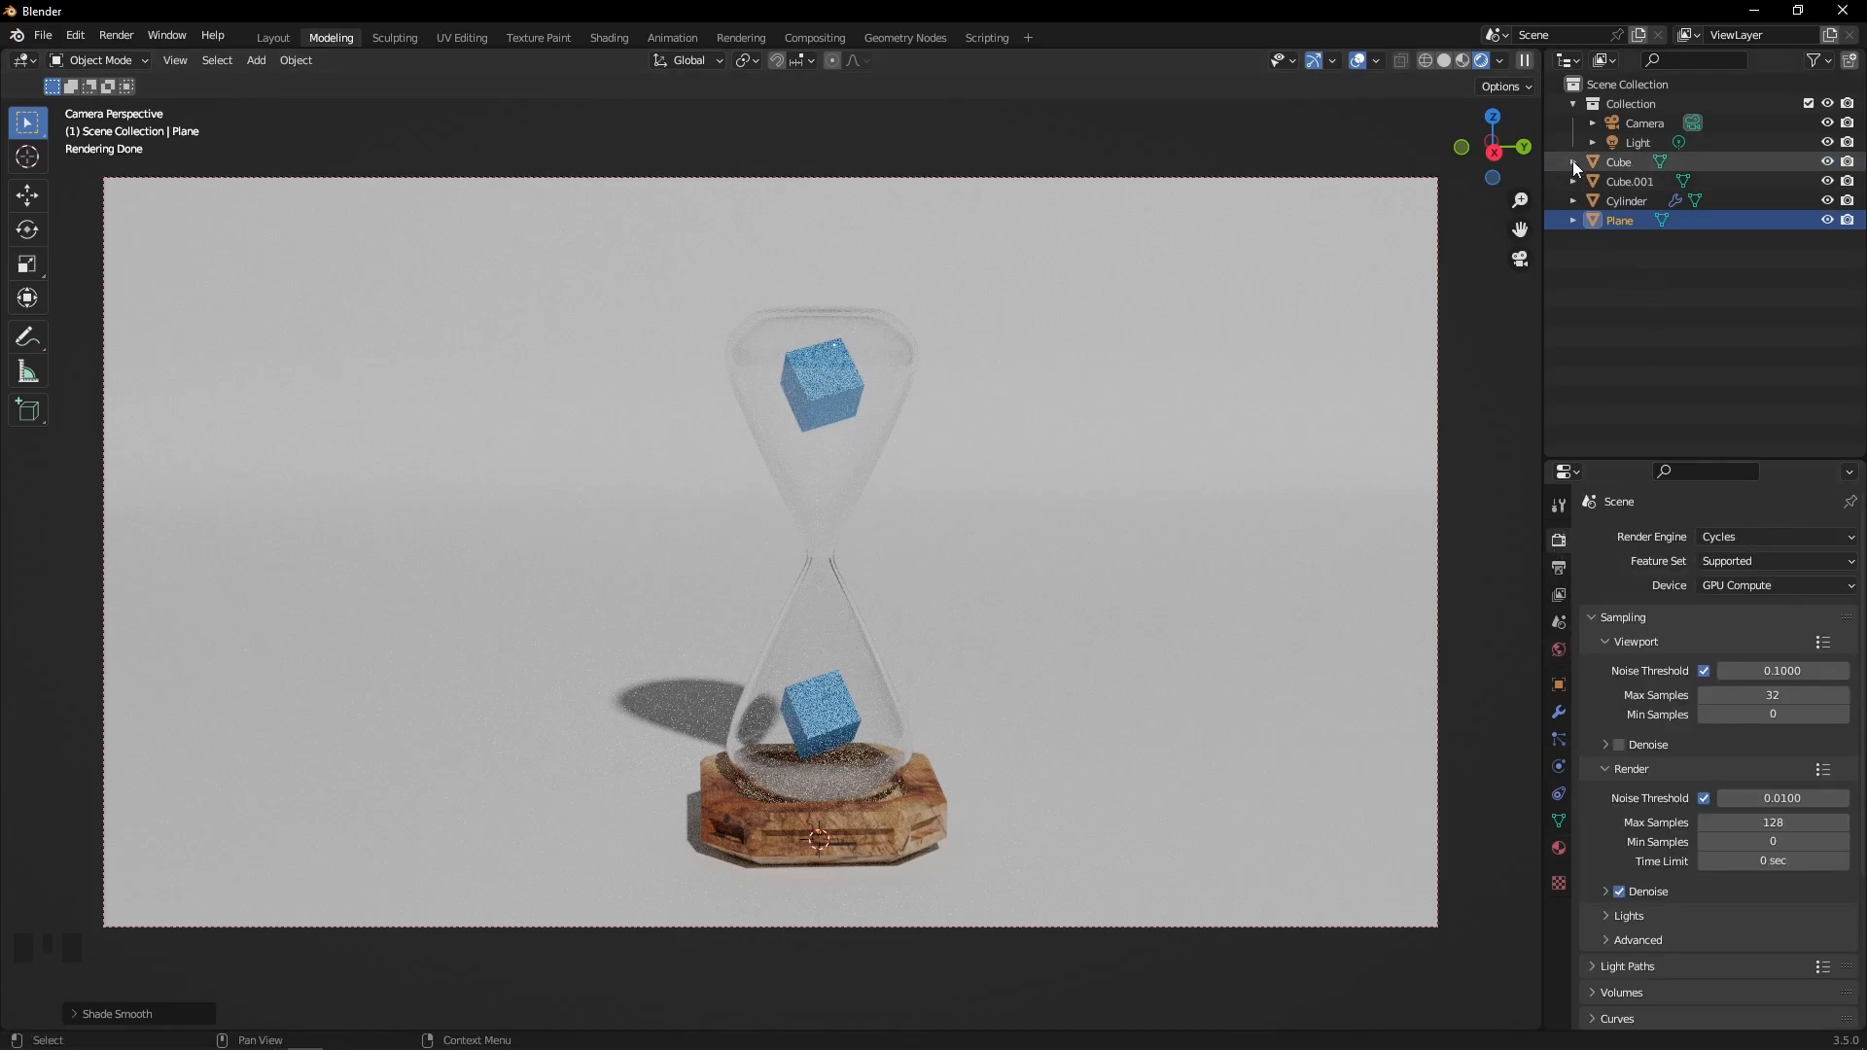
Select the camera, check its placement in the scene, and display its lens settings in an enlarged properties area
left_click(1643, 123)
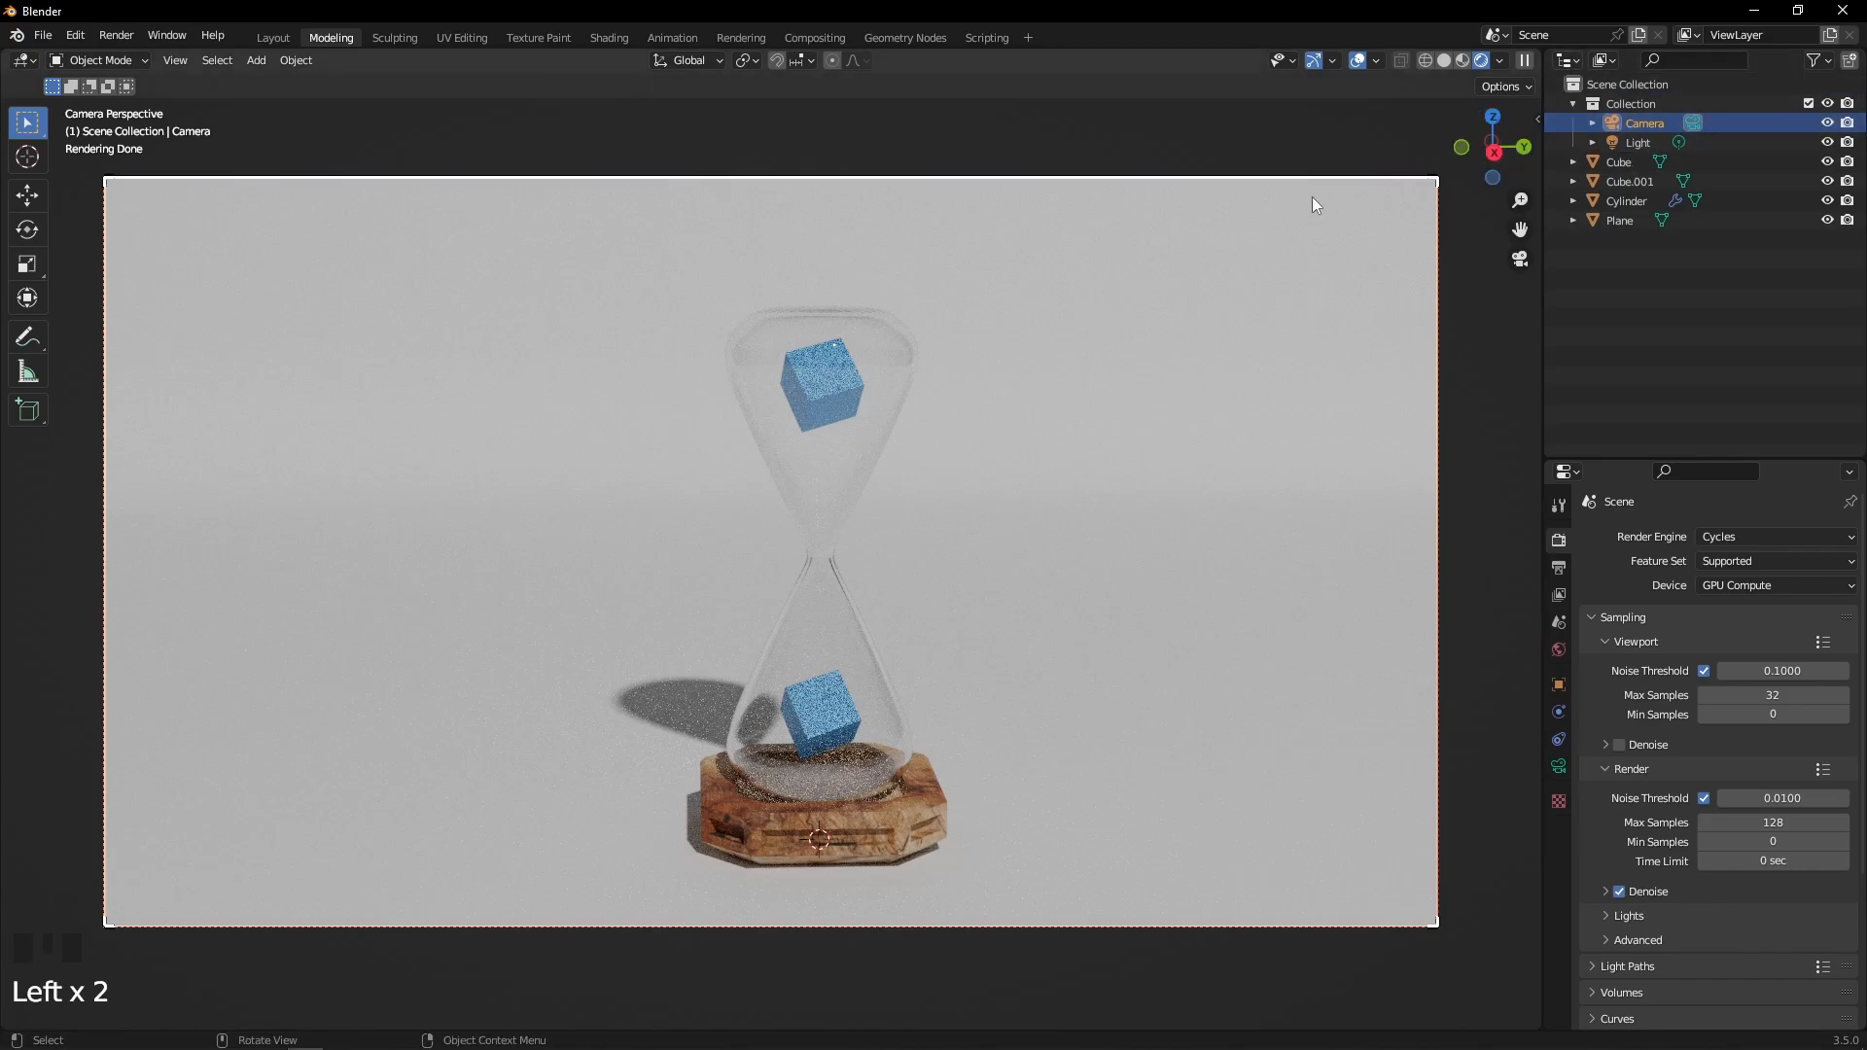
scroll(1217, 237, "down", 2)
middle_click_drag(1217, 237, 1142, 246)
scroll(337, 488, "down", 4)
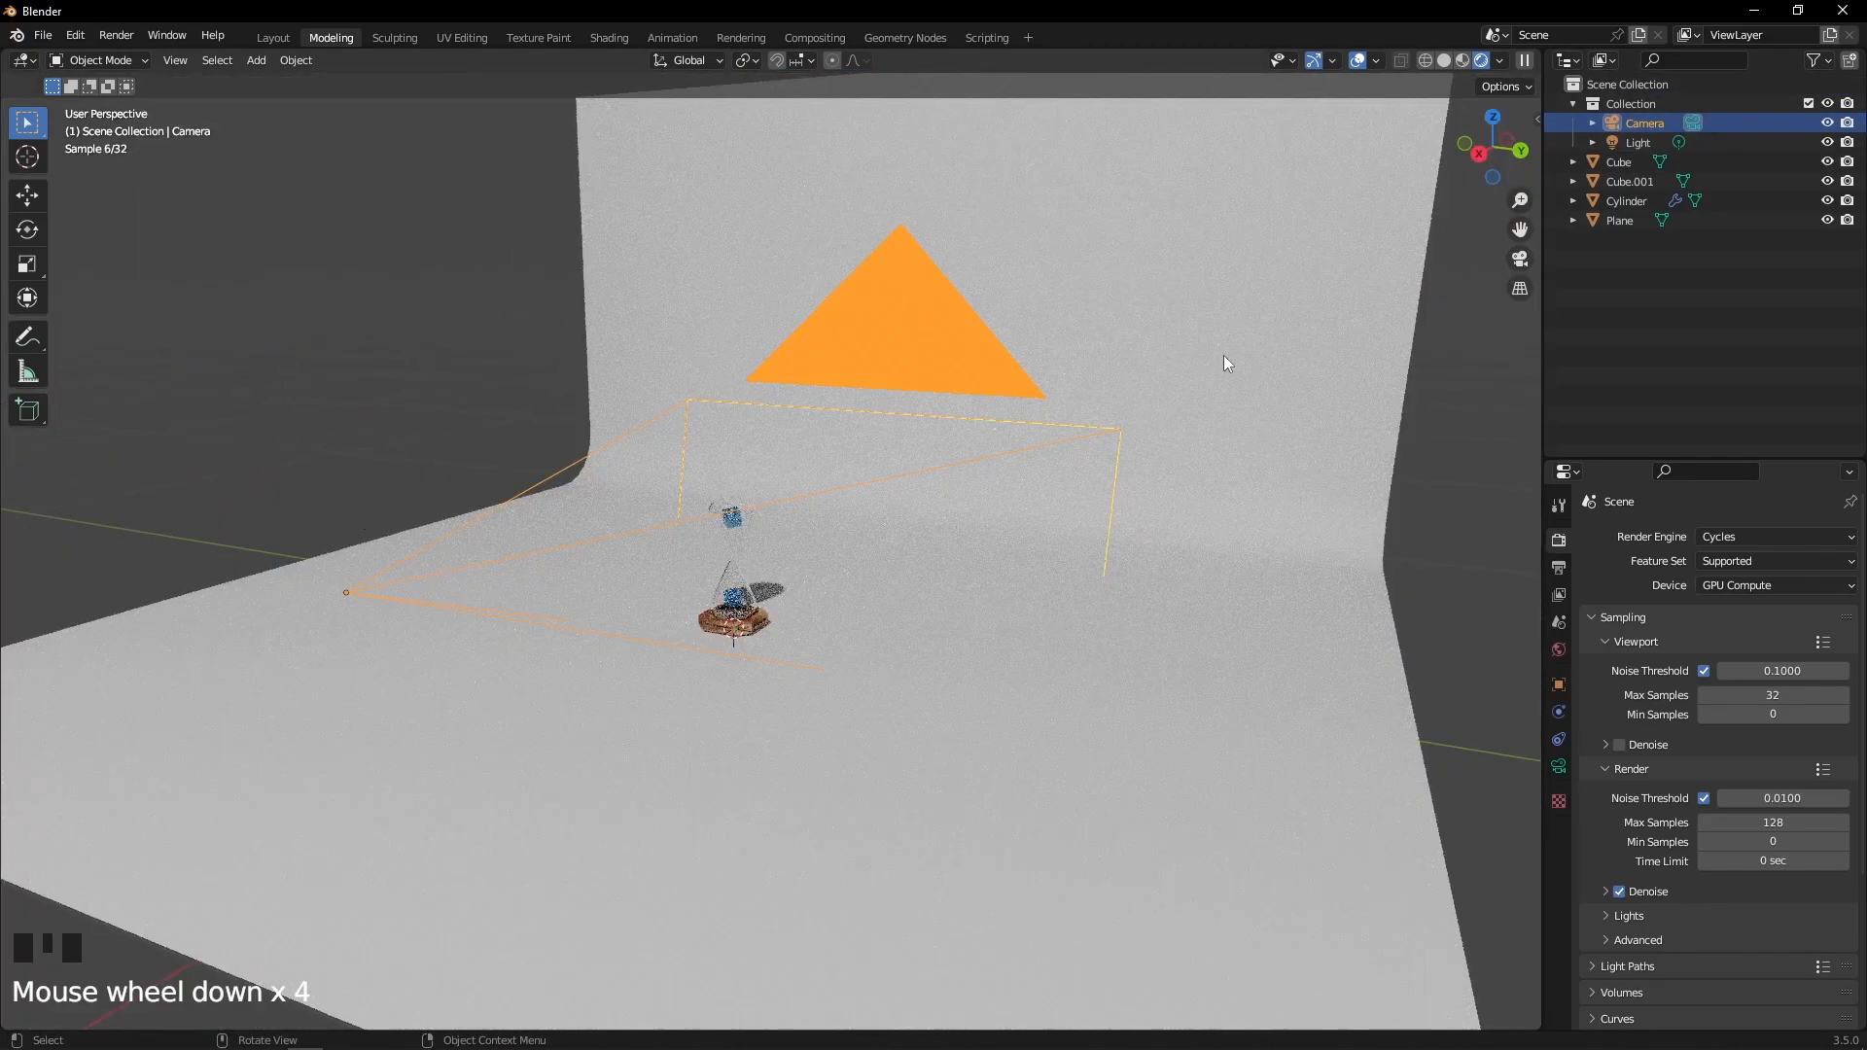
key("KP_0")
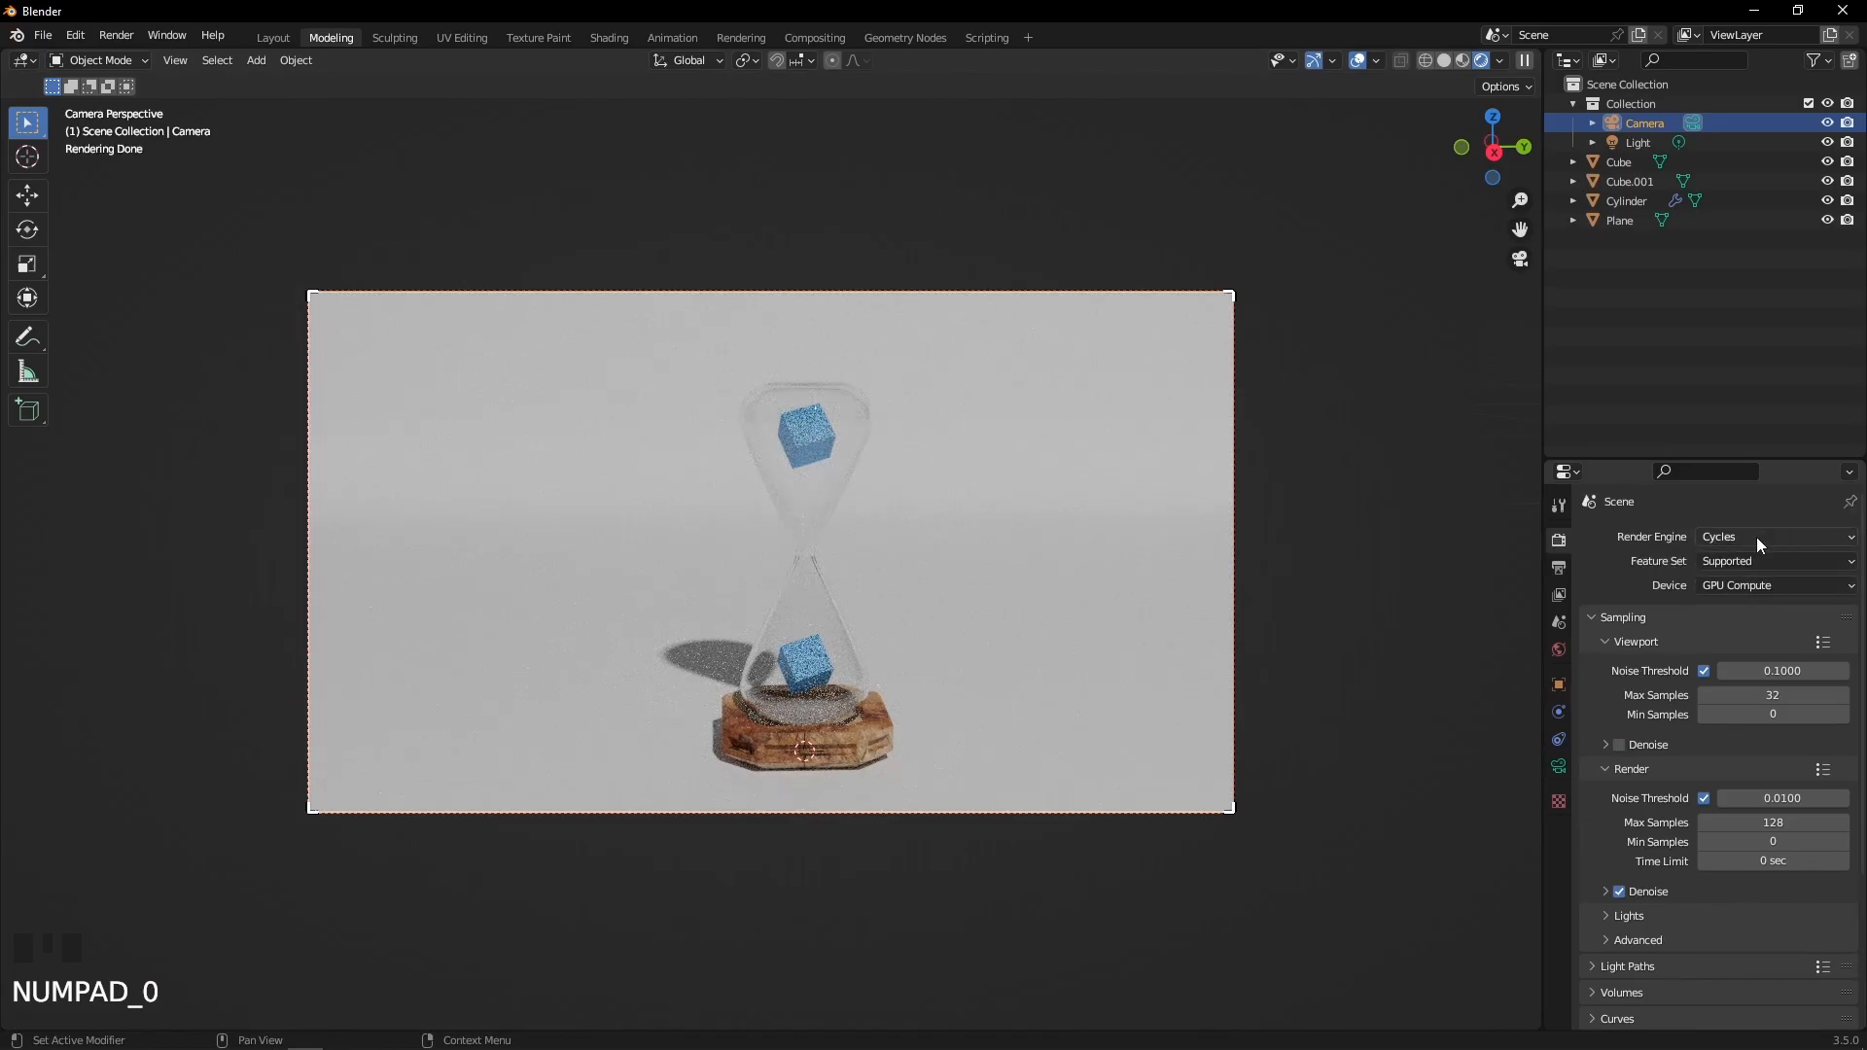
scroll(865, 472, "down", 2)
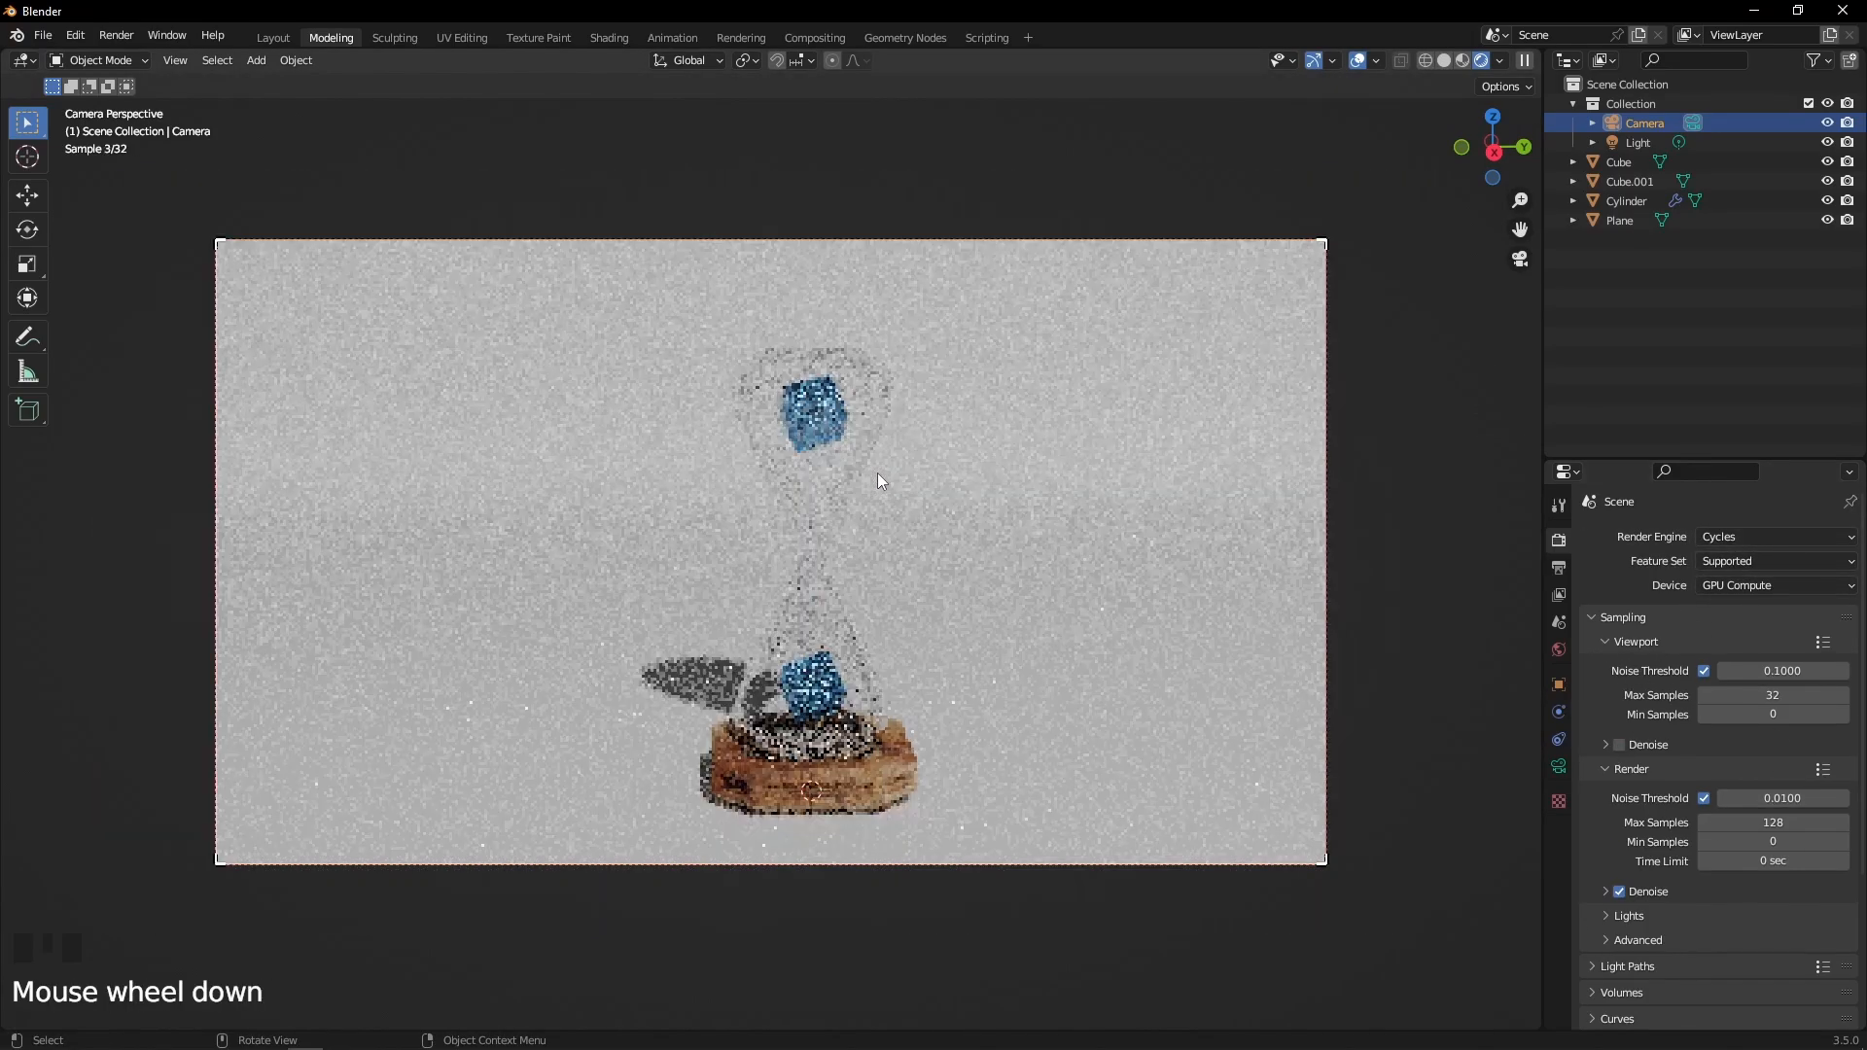
left_click(1558, 767)
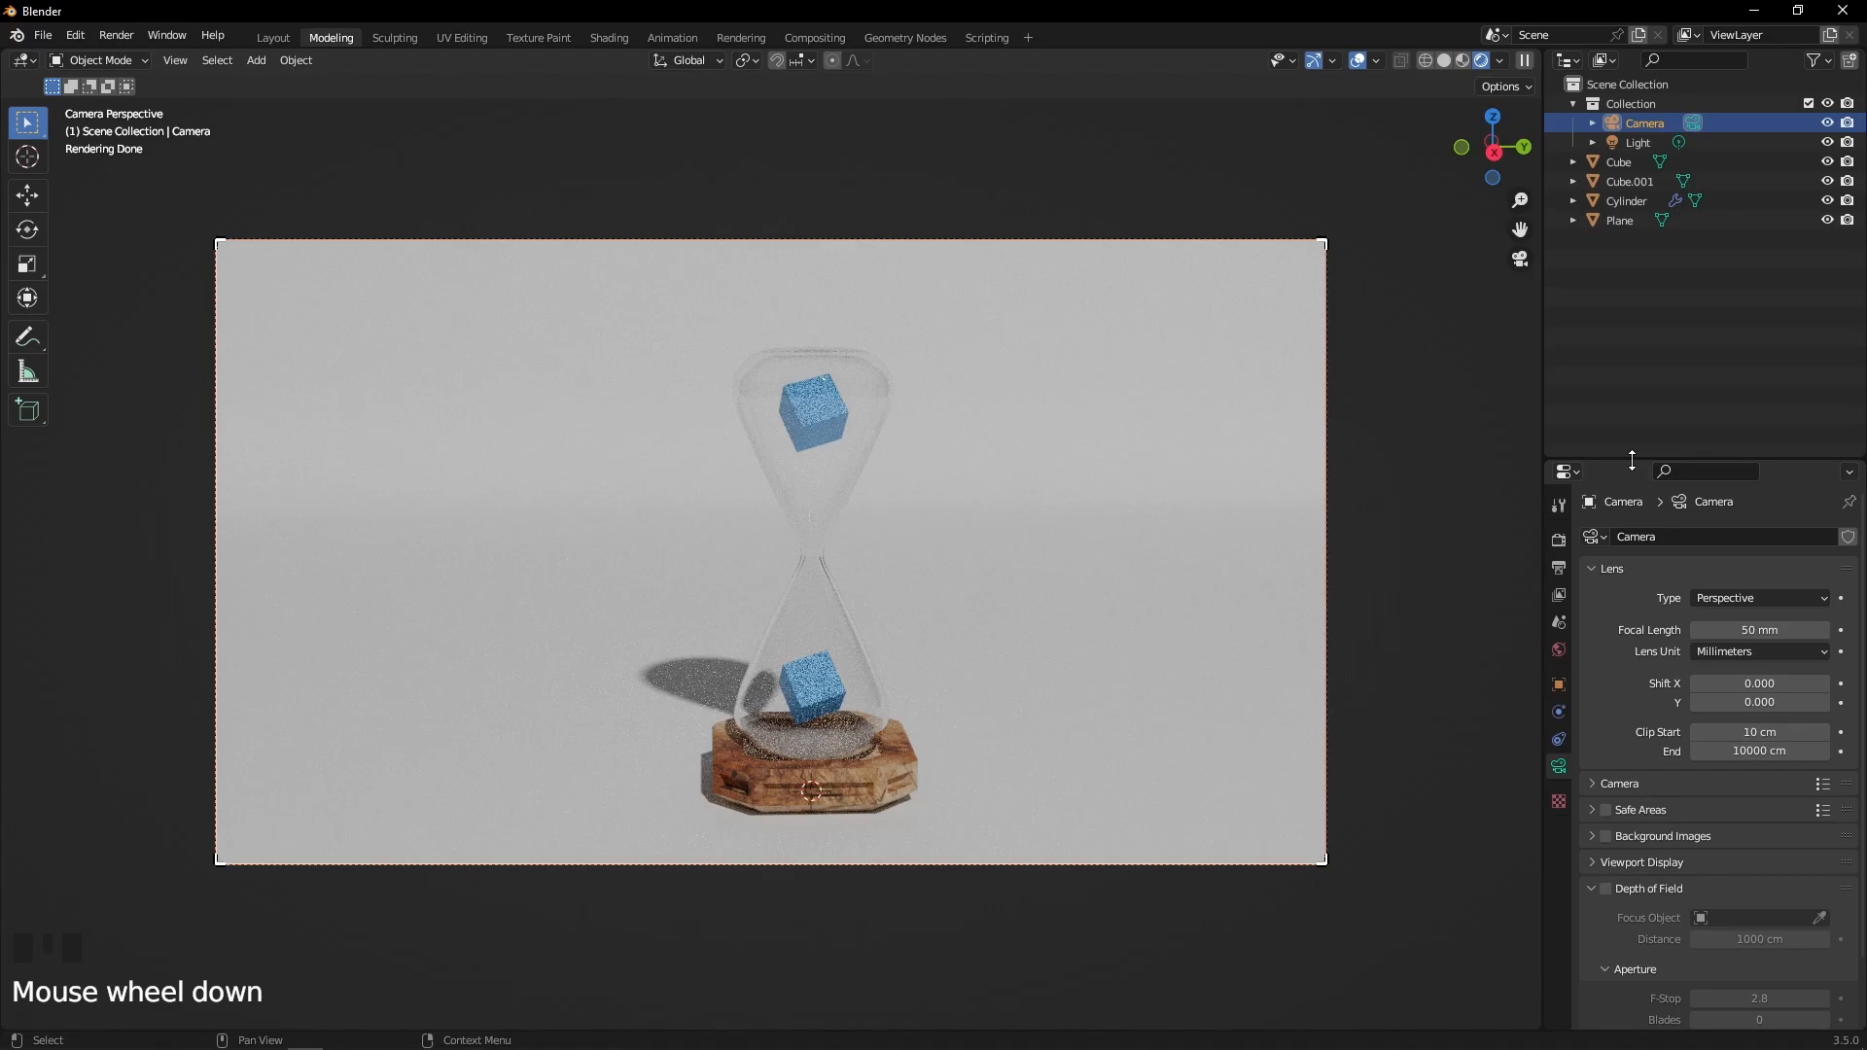
left_click_drag(1632, 459, 1632, 393)
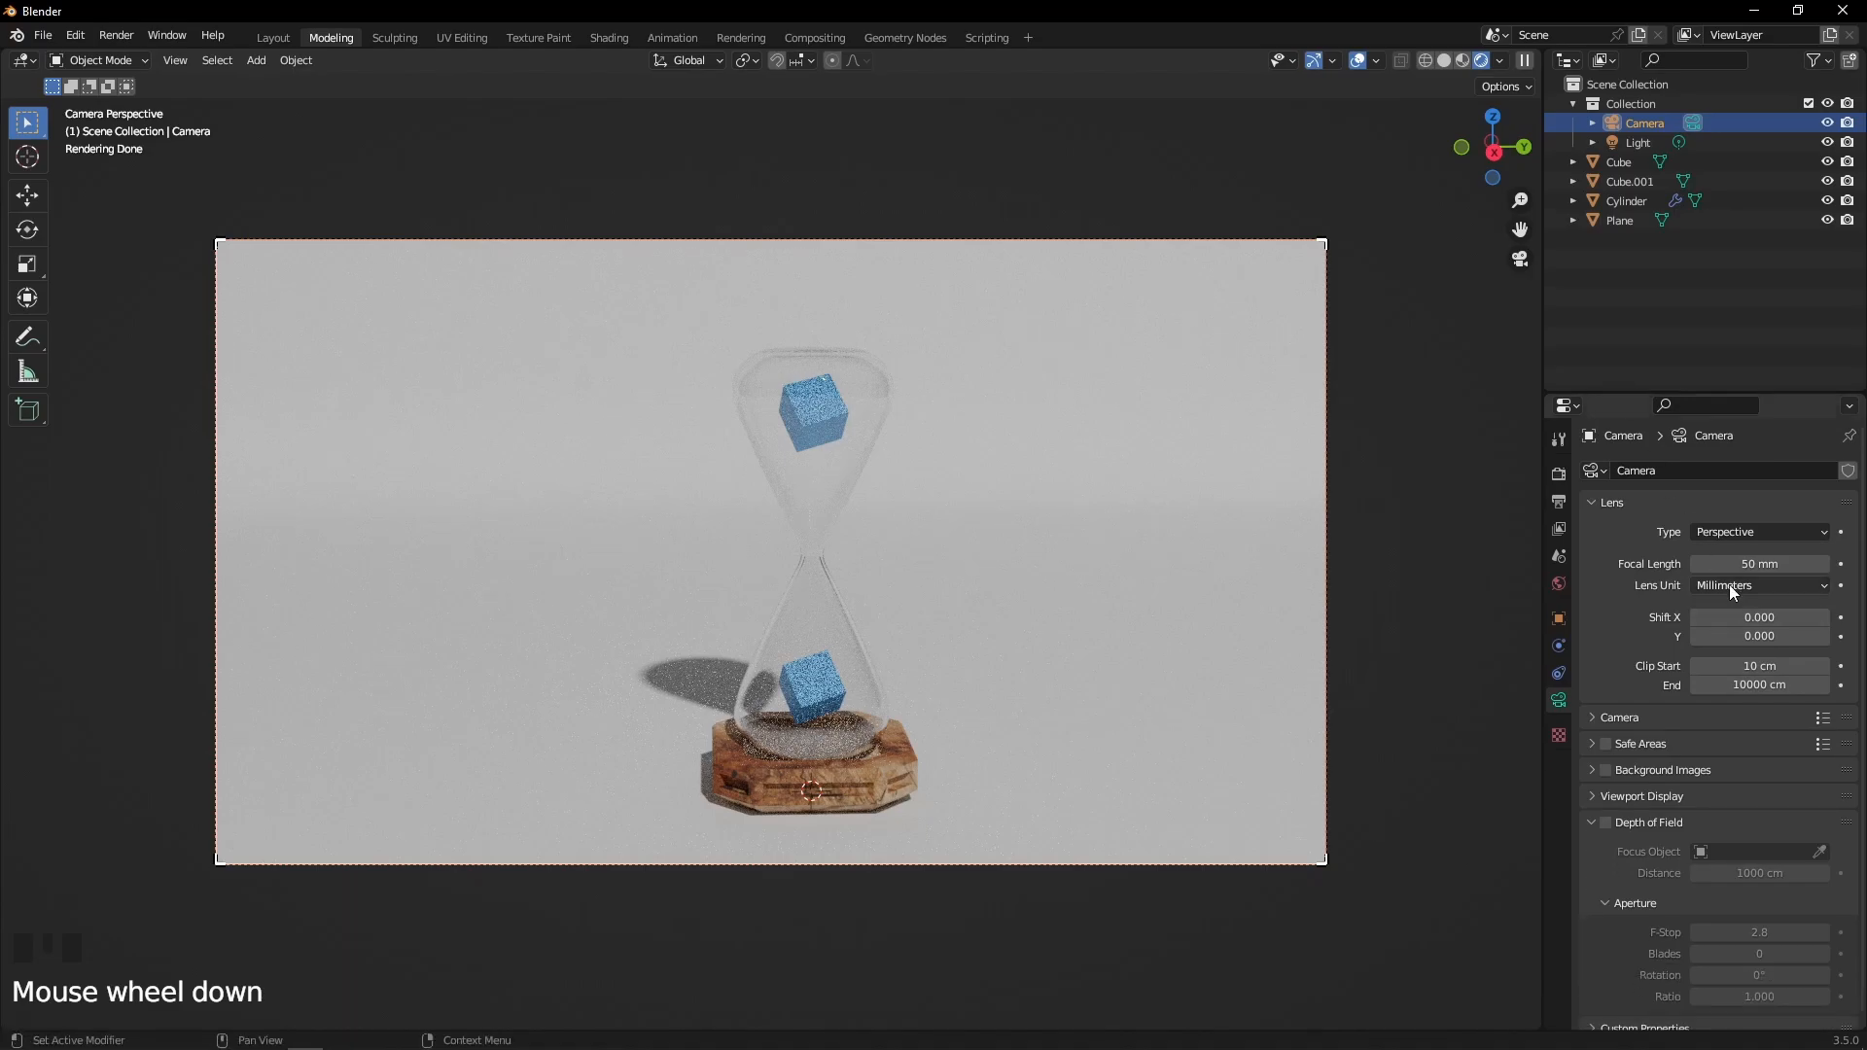
Try a 54 mm focal length and the Panoramic and Orthographic lens types, then restore Perspective with a 50 mm focal length
left_click_drag(1743, 565, 1772, 565)
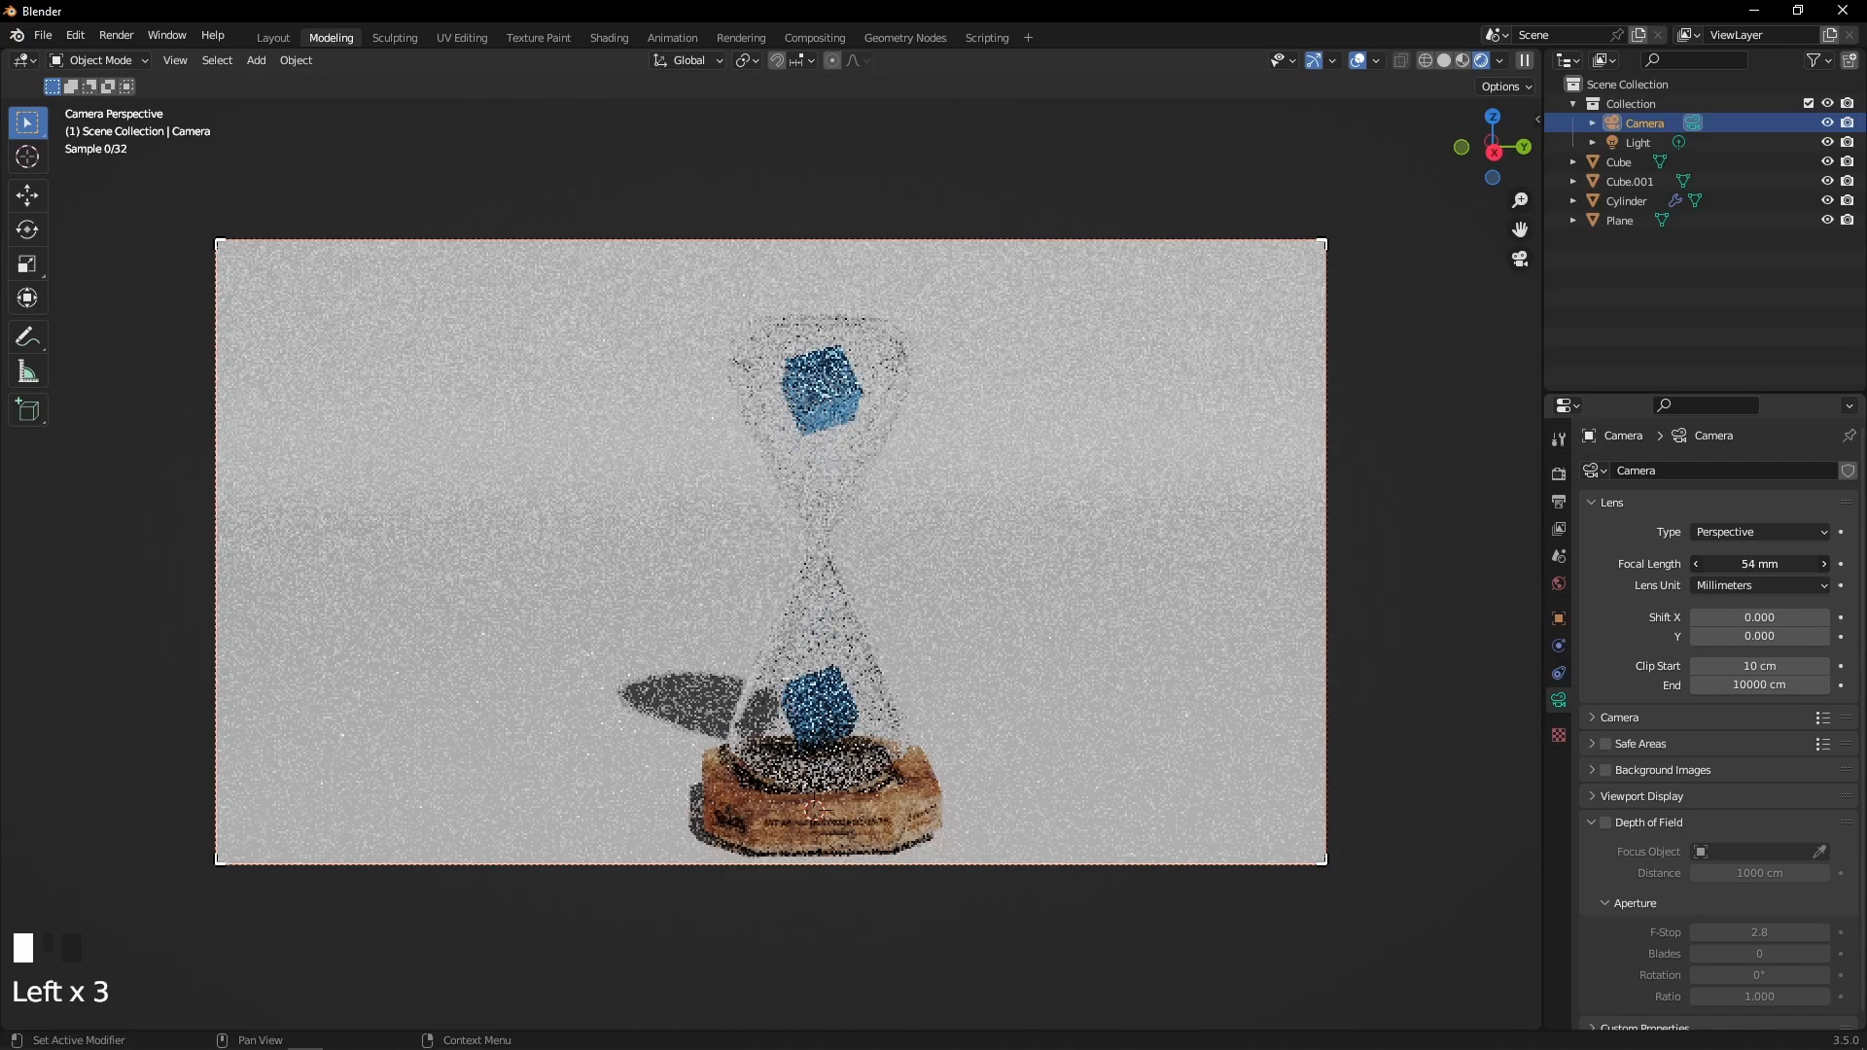
left_click(1743, 531)
left_click(1734, 597)
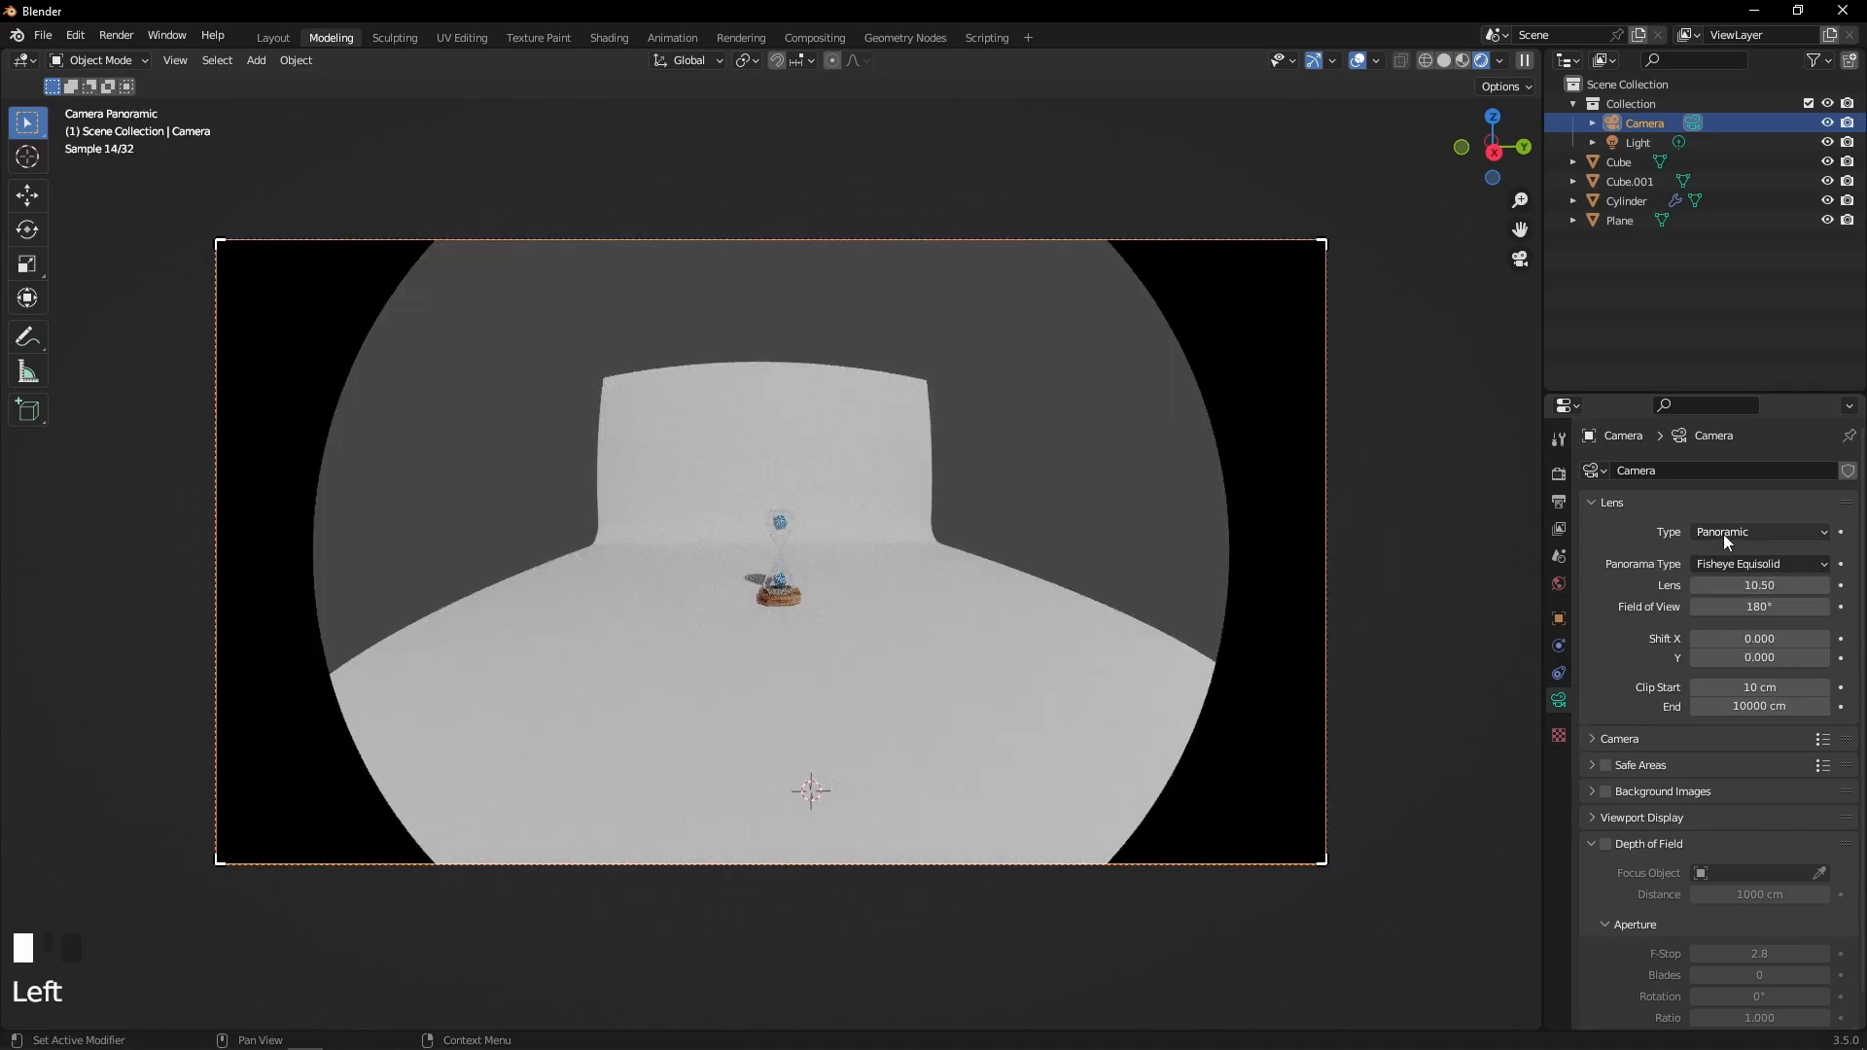
left_click(1724, 533)
left_click(1747, 581)
left_click(1751, 532)
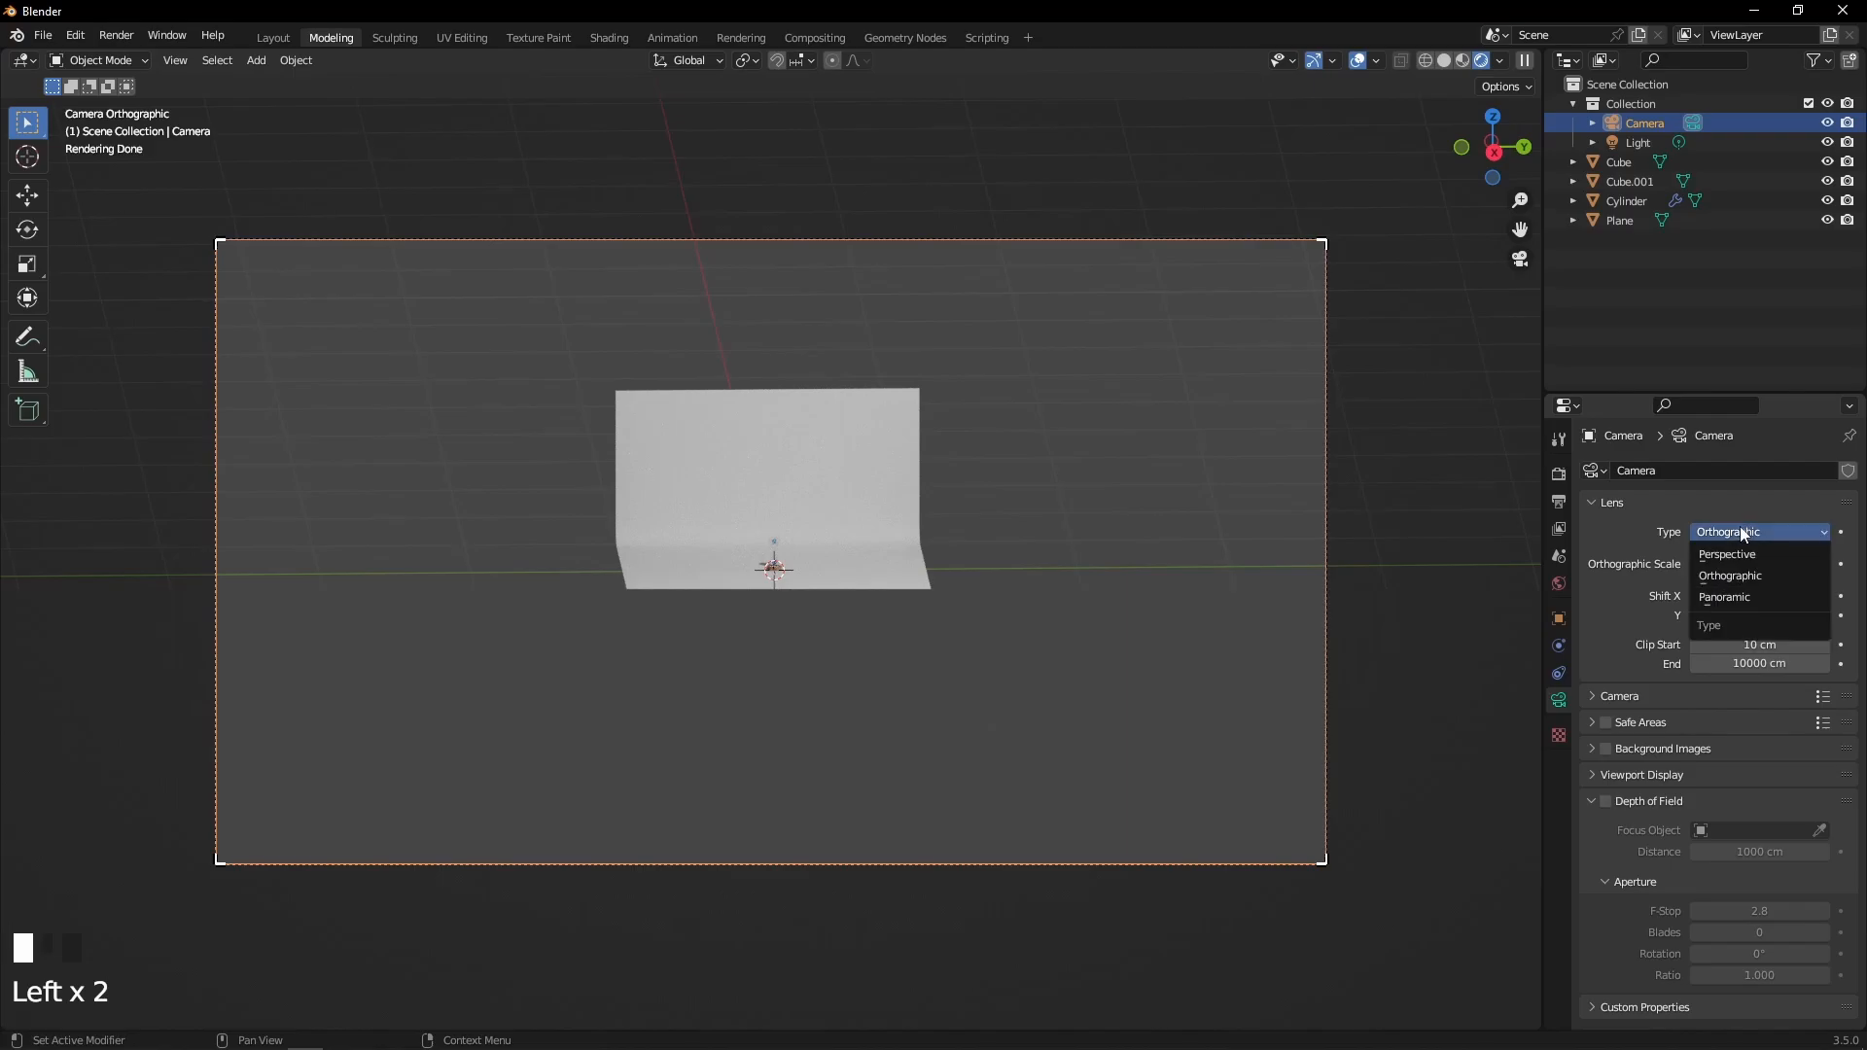
left_click(1739, 558)
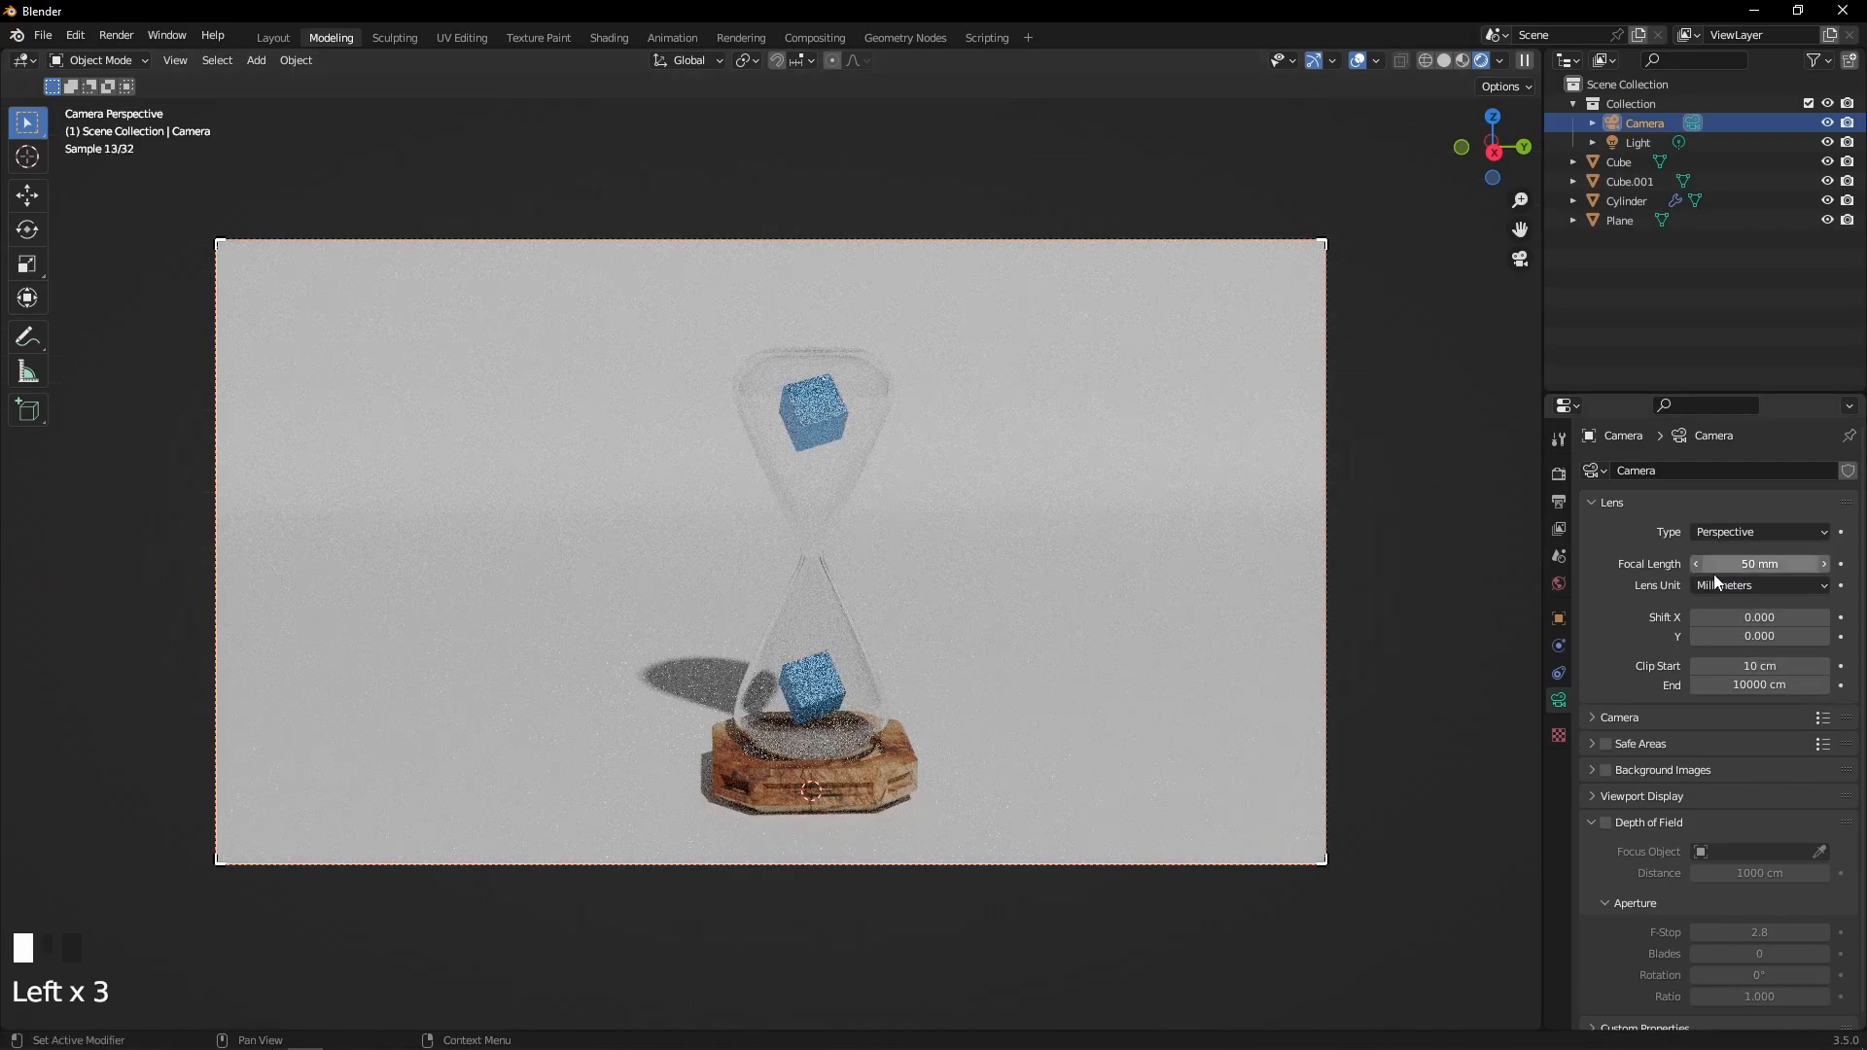
left_click(1748, 564)
key("Return")
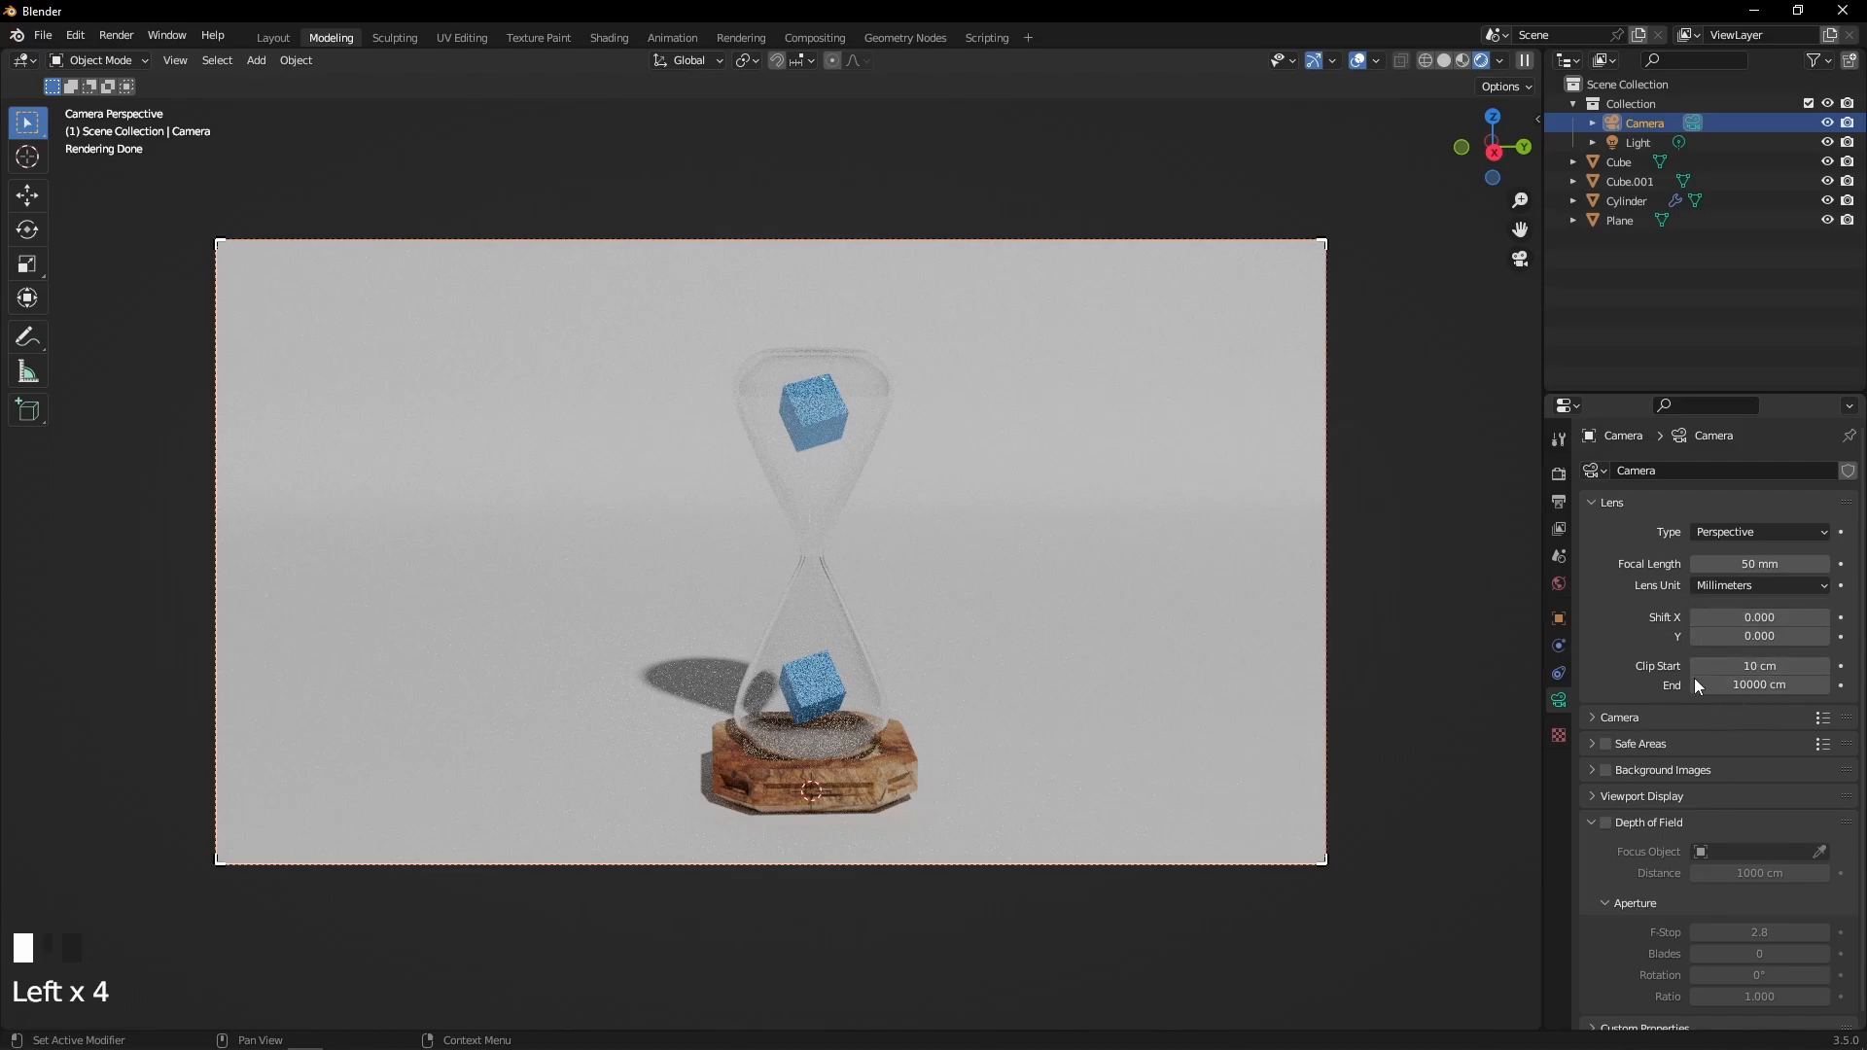
Enable the camera's depth of field and pick the hourglass Cylinder as the focus object
left_click(1606, 823)
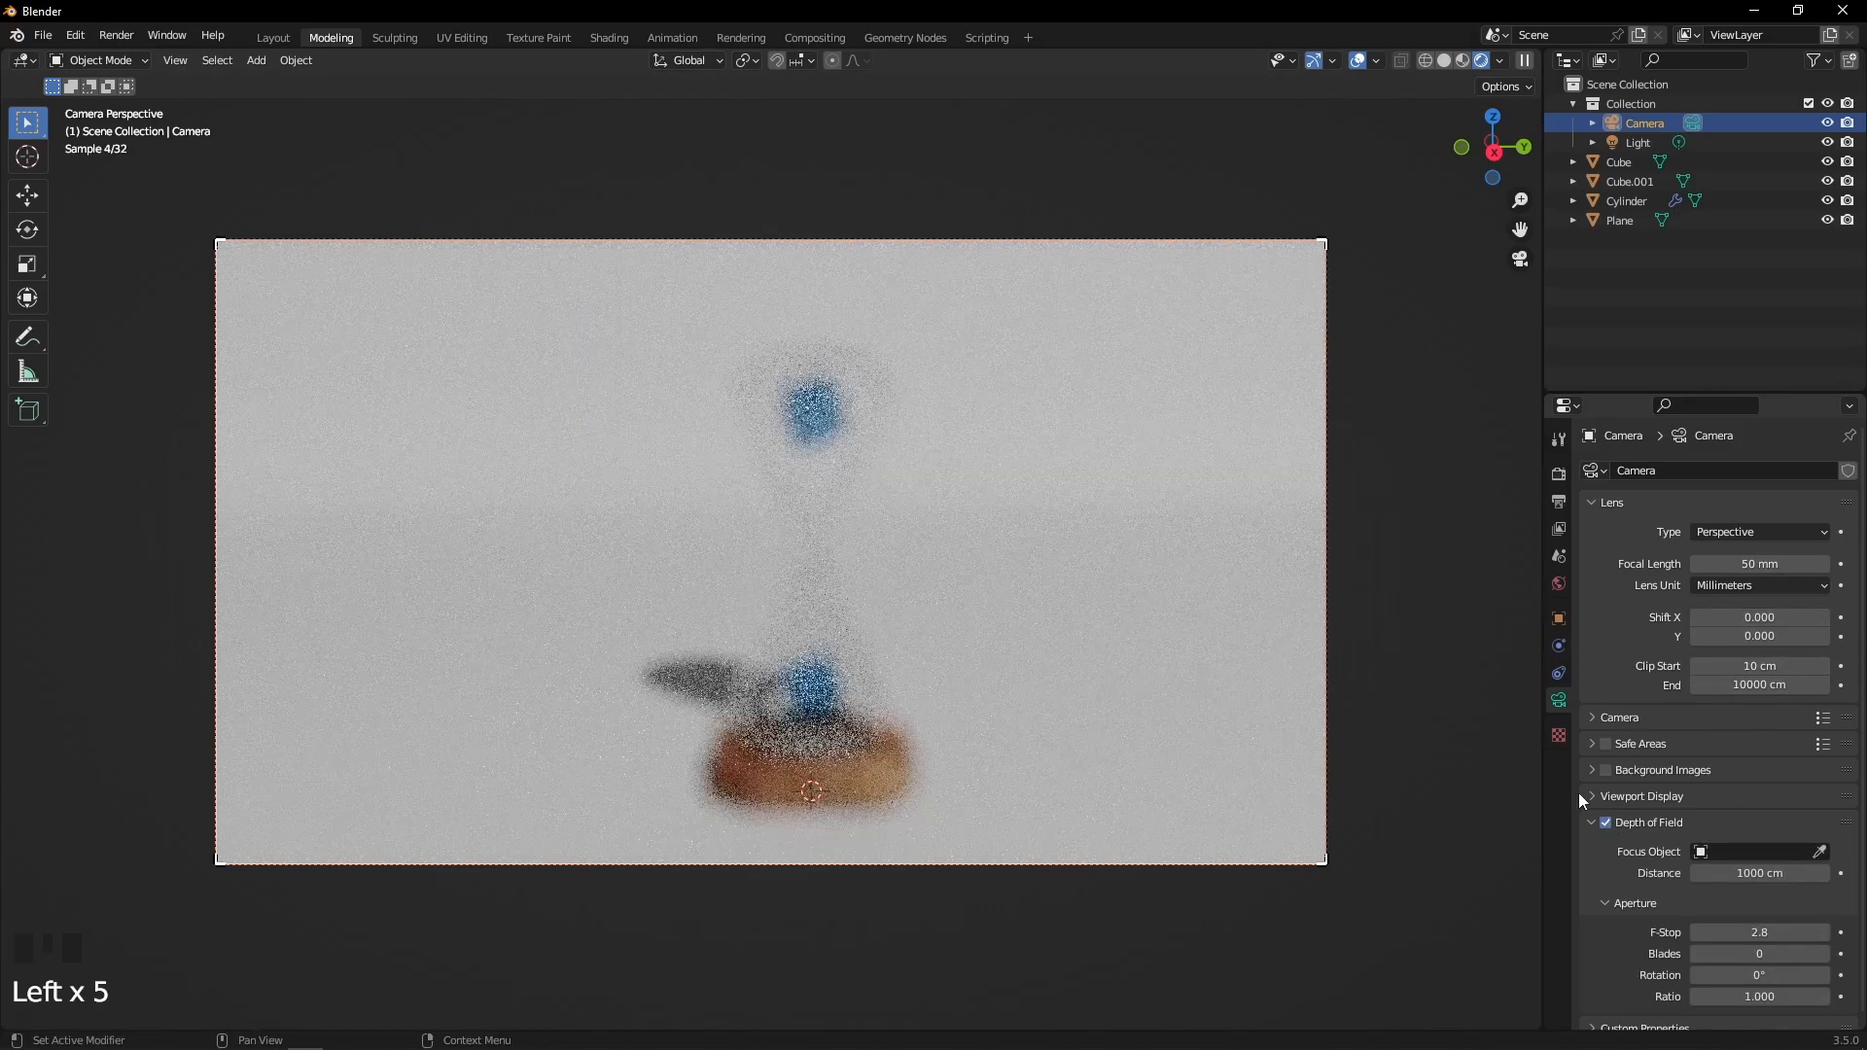
left_click(1818, 851)
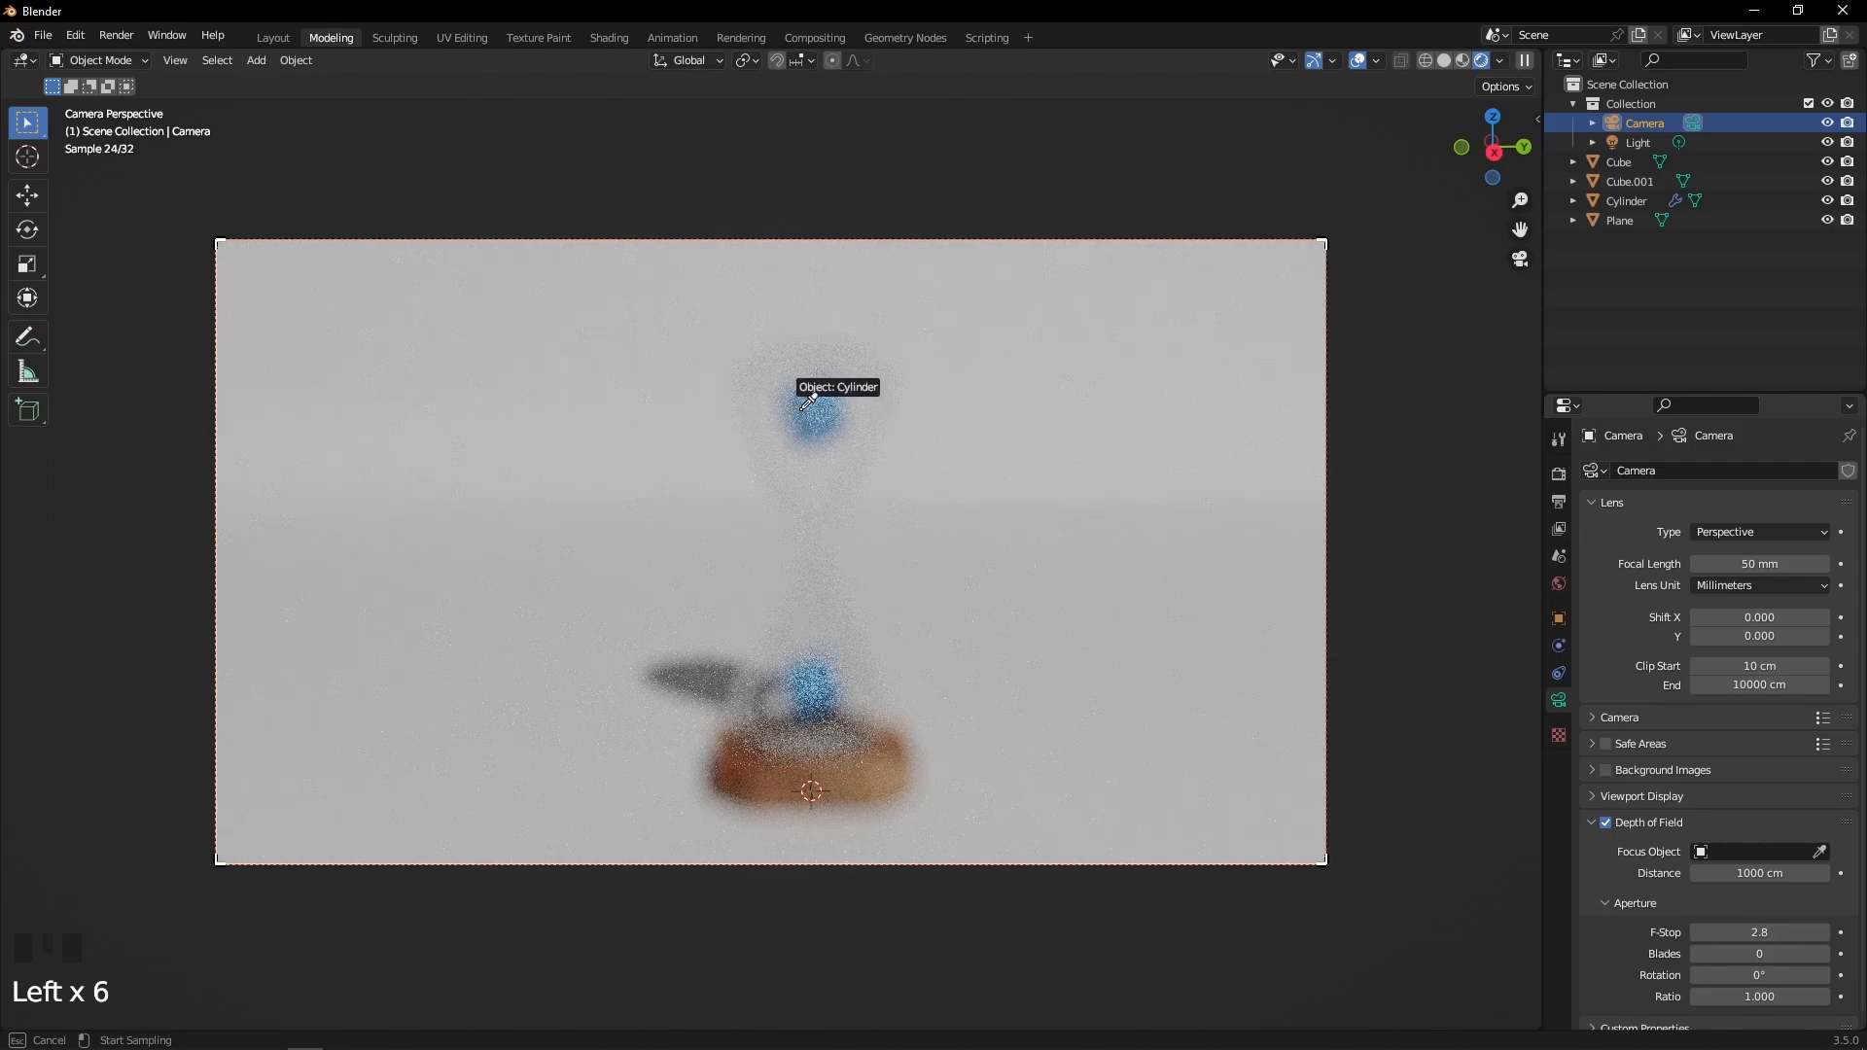
left_click(793, 389)
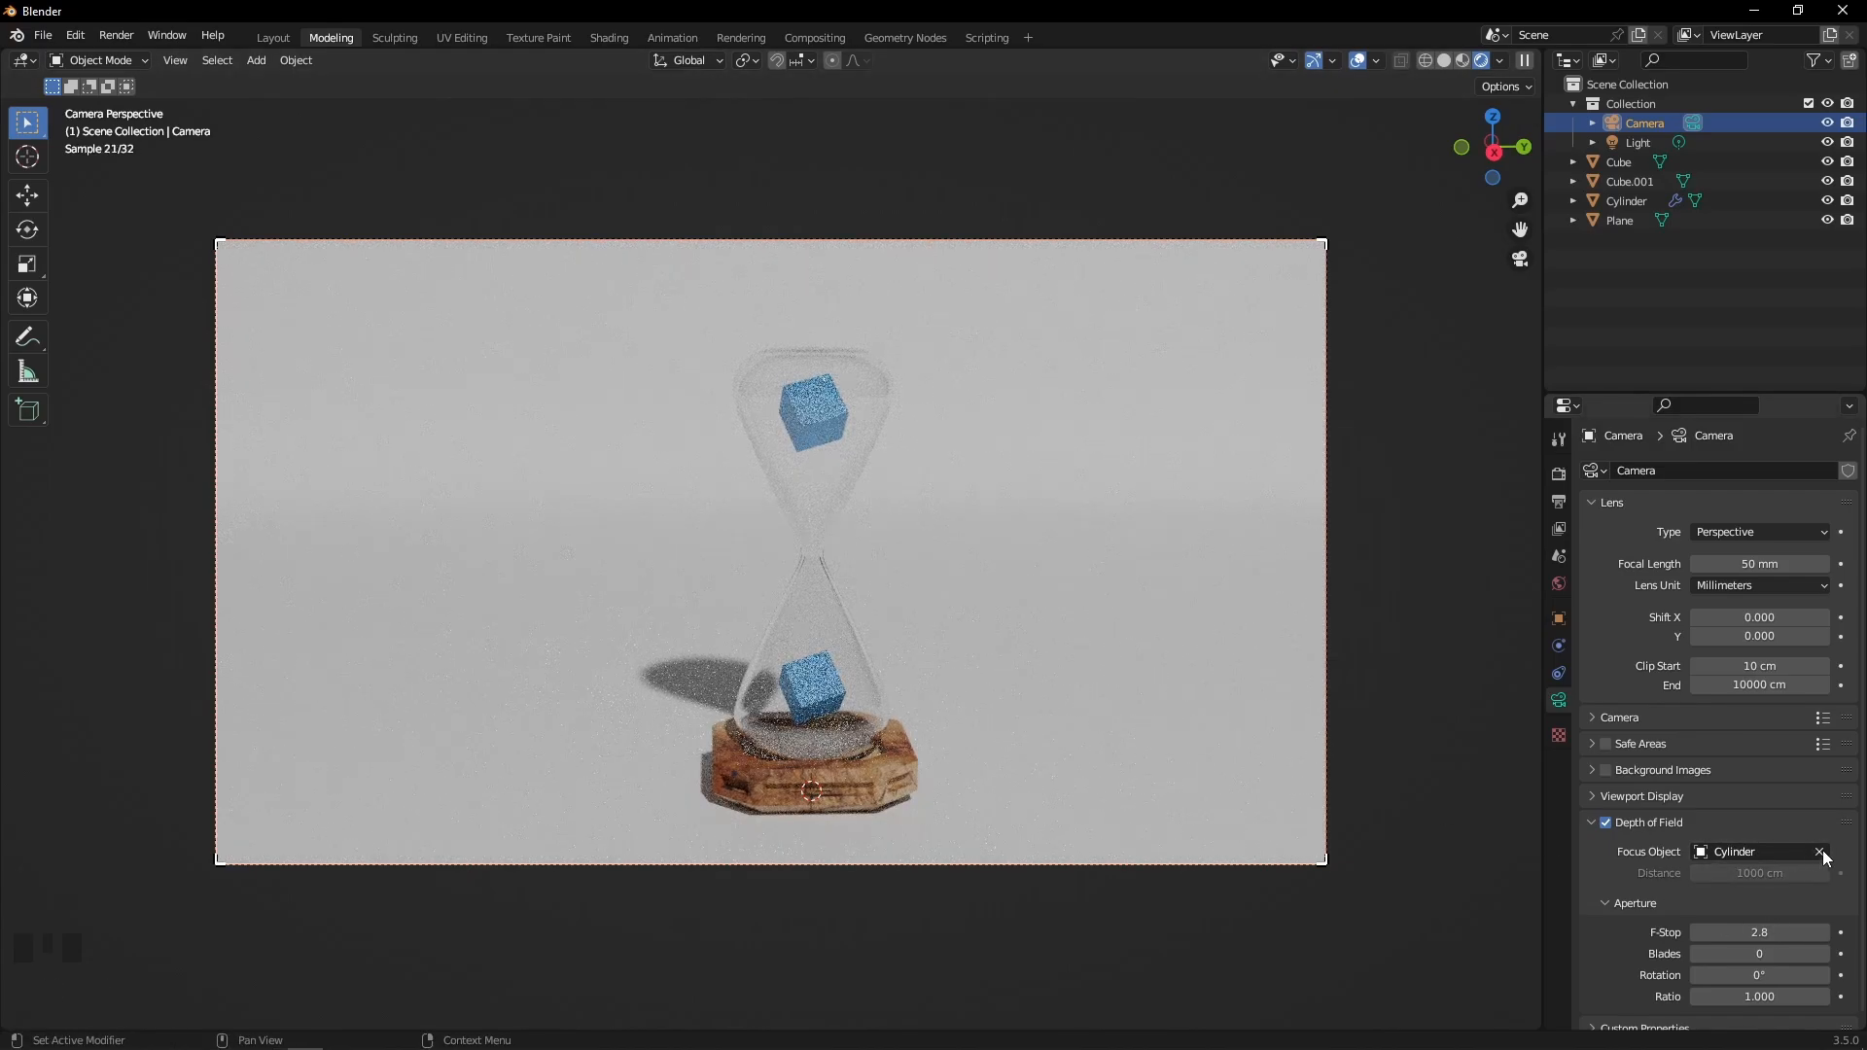
Clear and re-pick the focus object at the upper blue cube, then turn off depth of field and collapse its settings
left_click(1818, 853)
left_click(1819, 853)
left_click(815, 407)
left_click(1603, 822)
left_click(1588, 823)
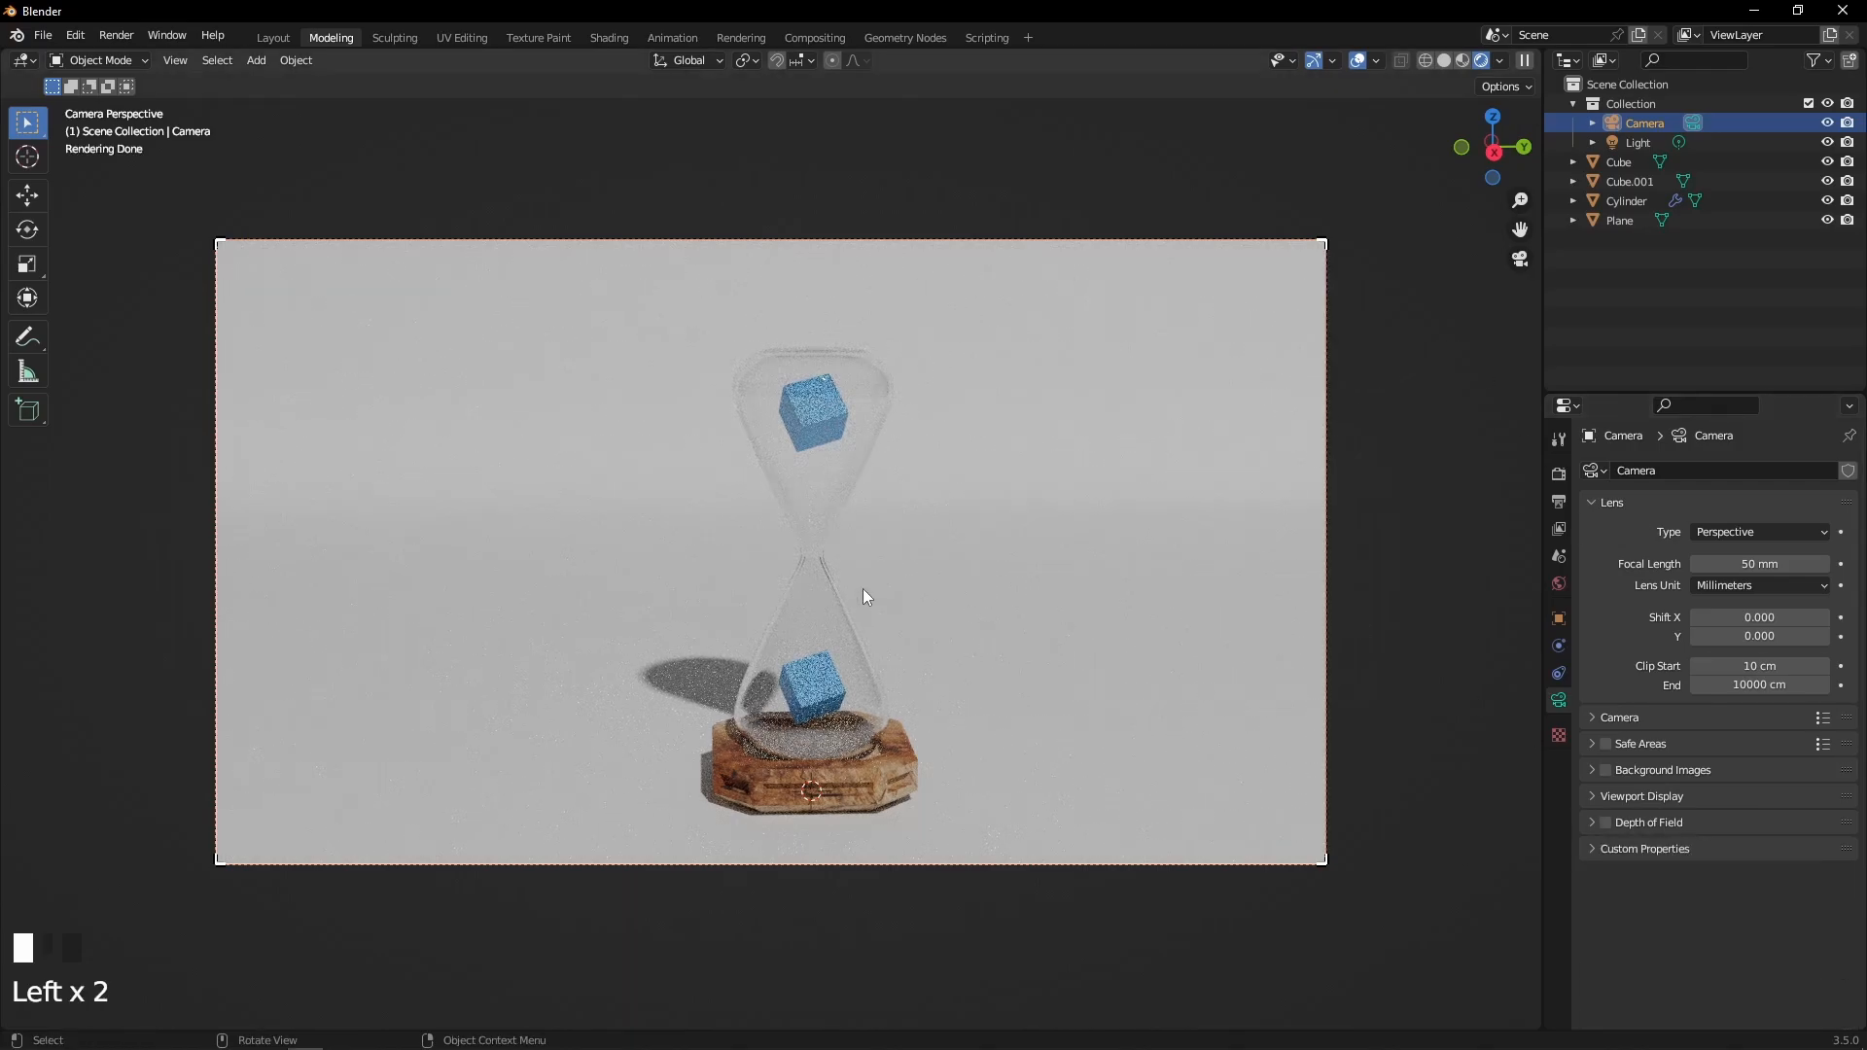
Examine the hourglass render through the camera, then the whole backdrop from outside the camera view, and deselect the camera
scroll(900, 591, "up", 2)
scroll(902, 589, "down", 1)
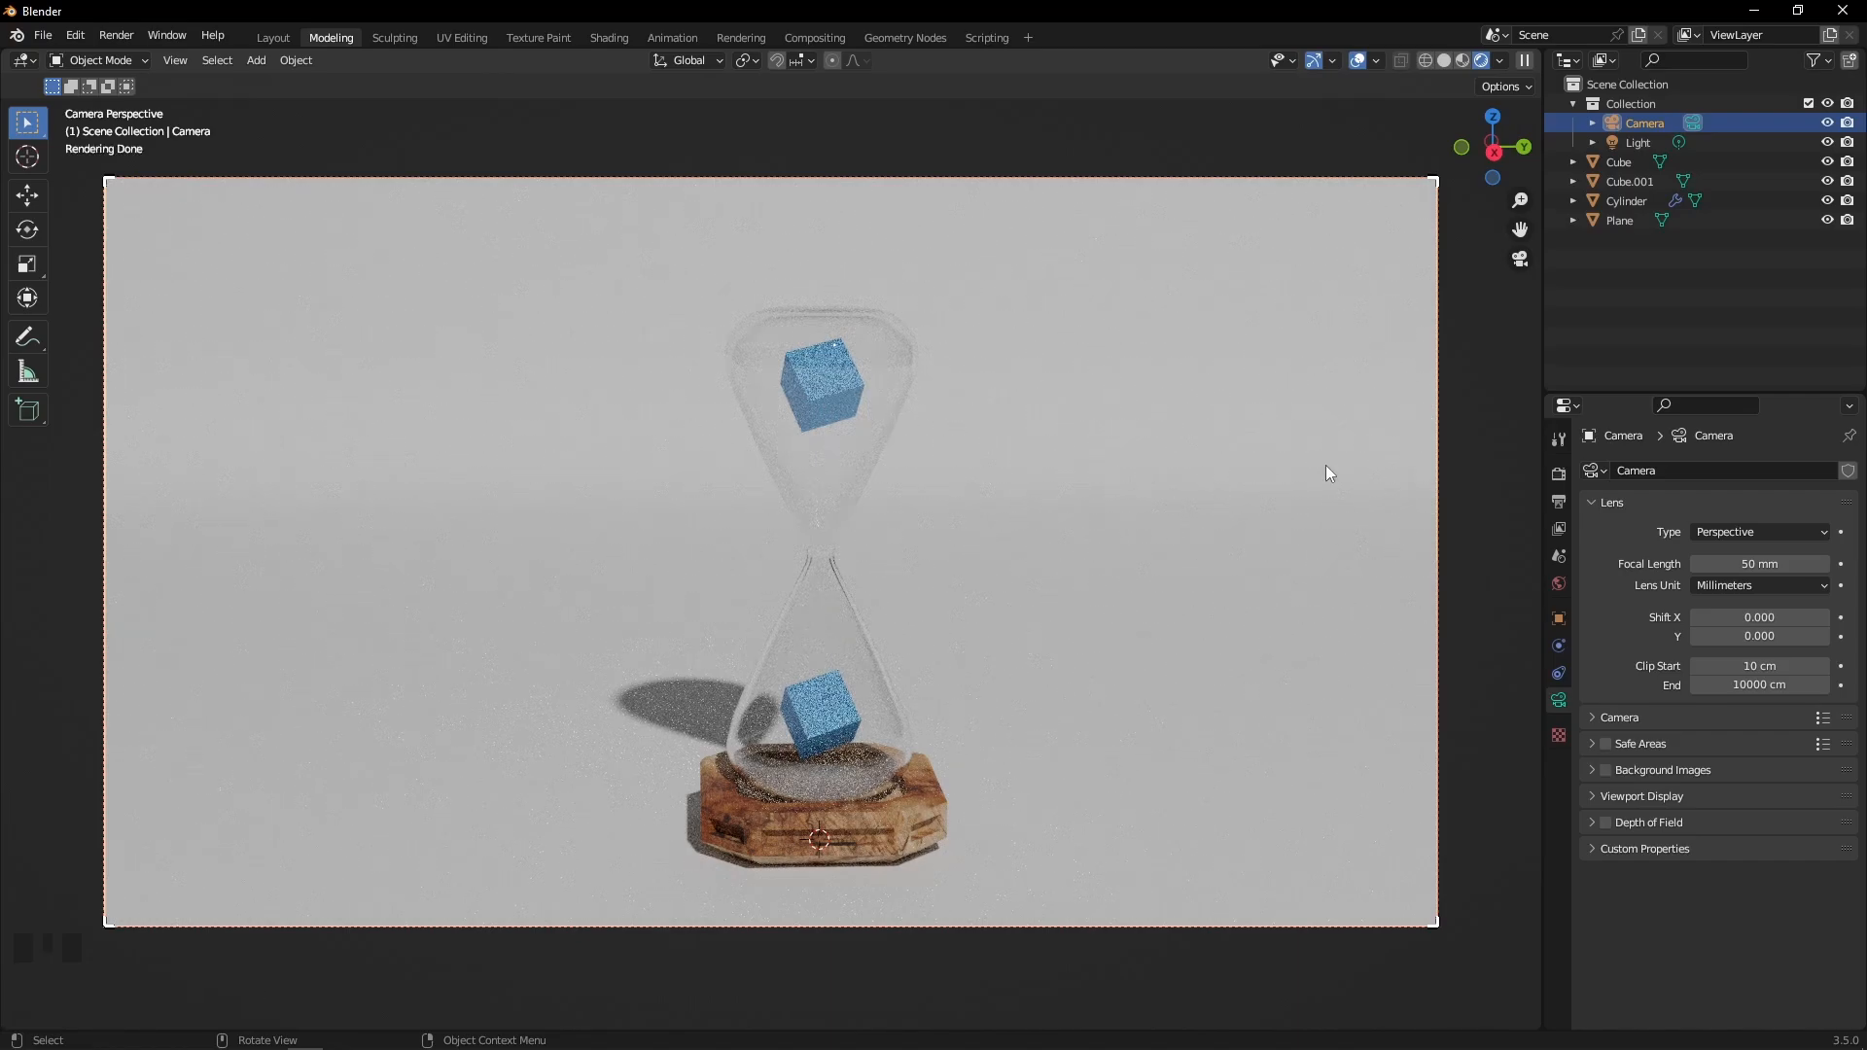
middle_click_drag(1206, 363, 1050, 381)
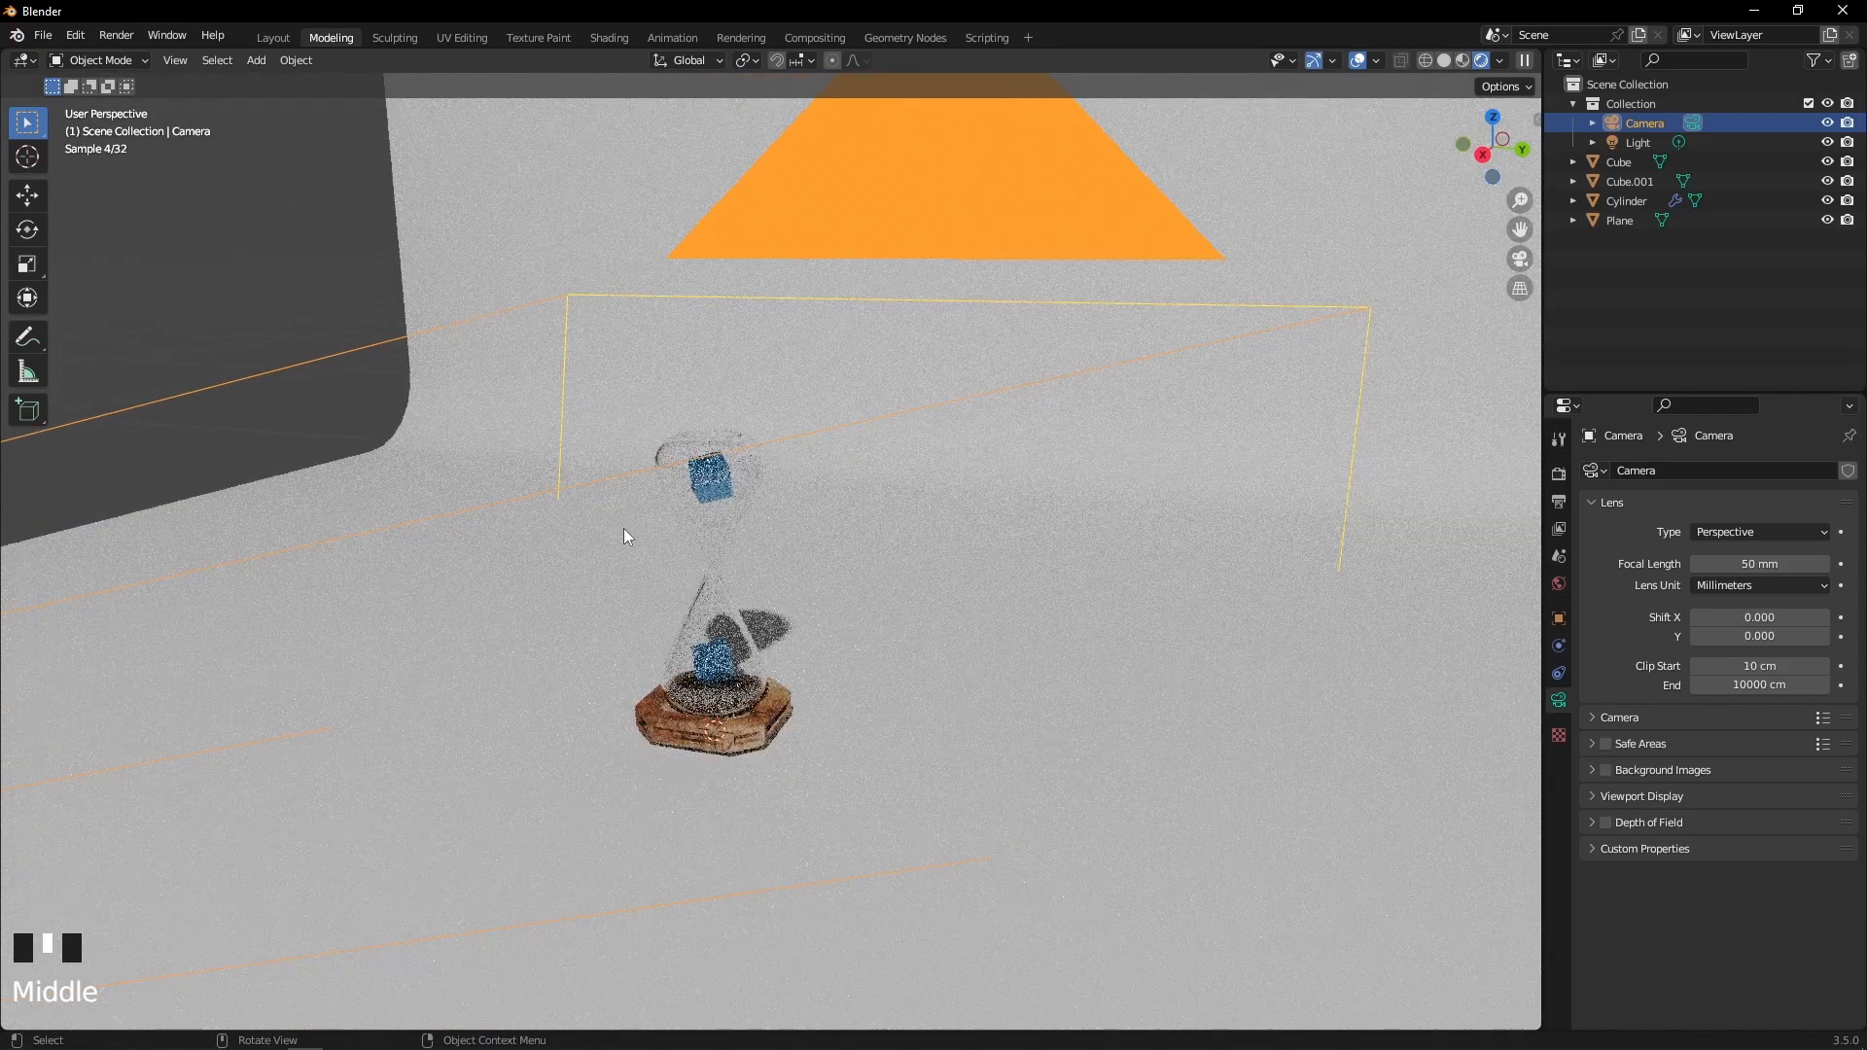
scroll(843, 551, "down", 2)
middle_click(868, 528)
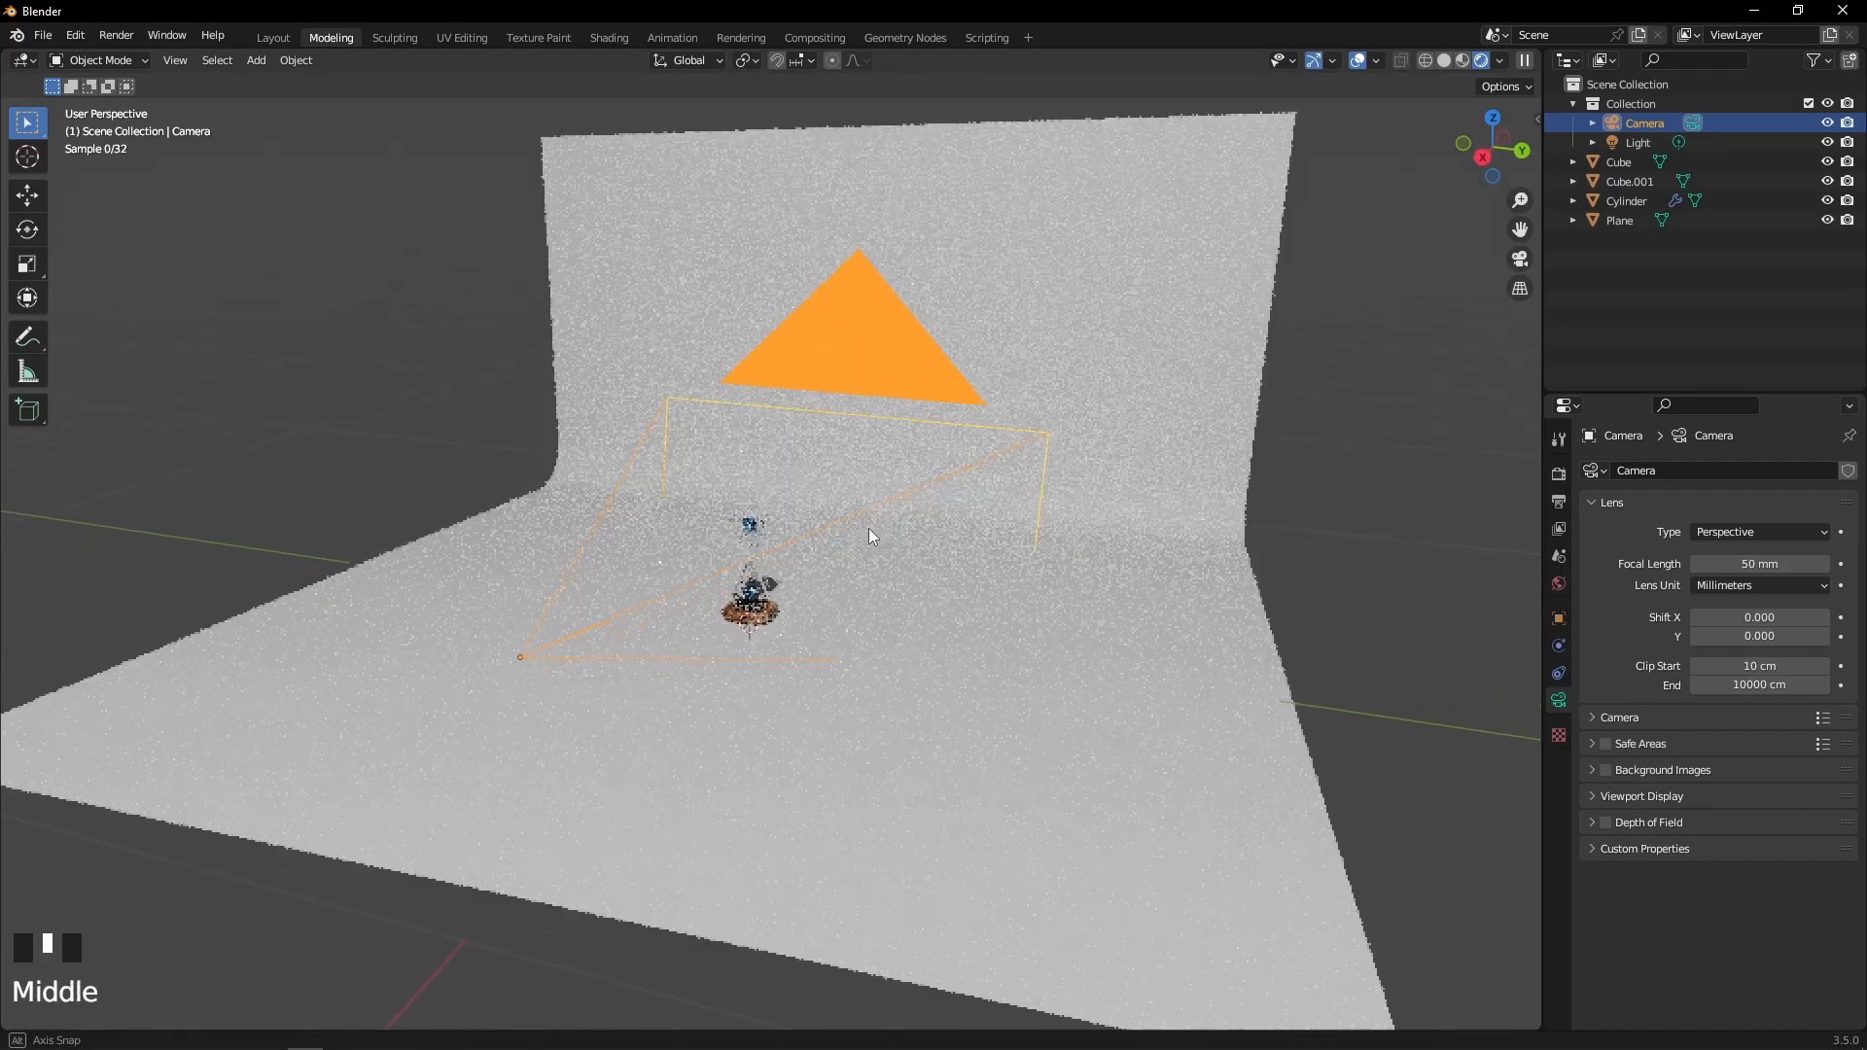
scroll(948, 504, "down", 2)
left_click(1238, 508)
scroll(883, 447, "down", 6)
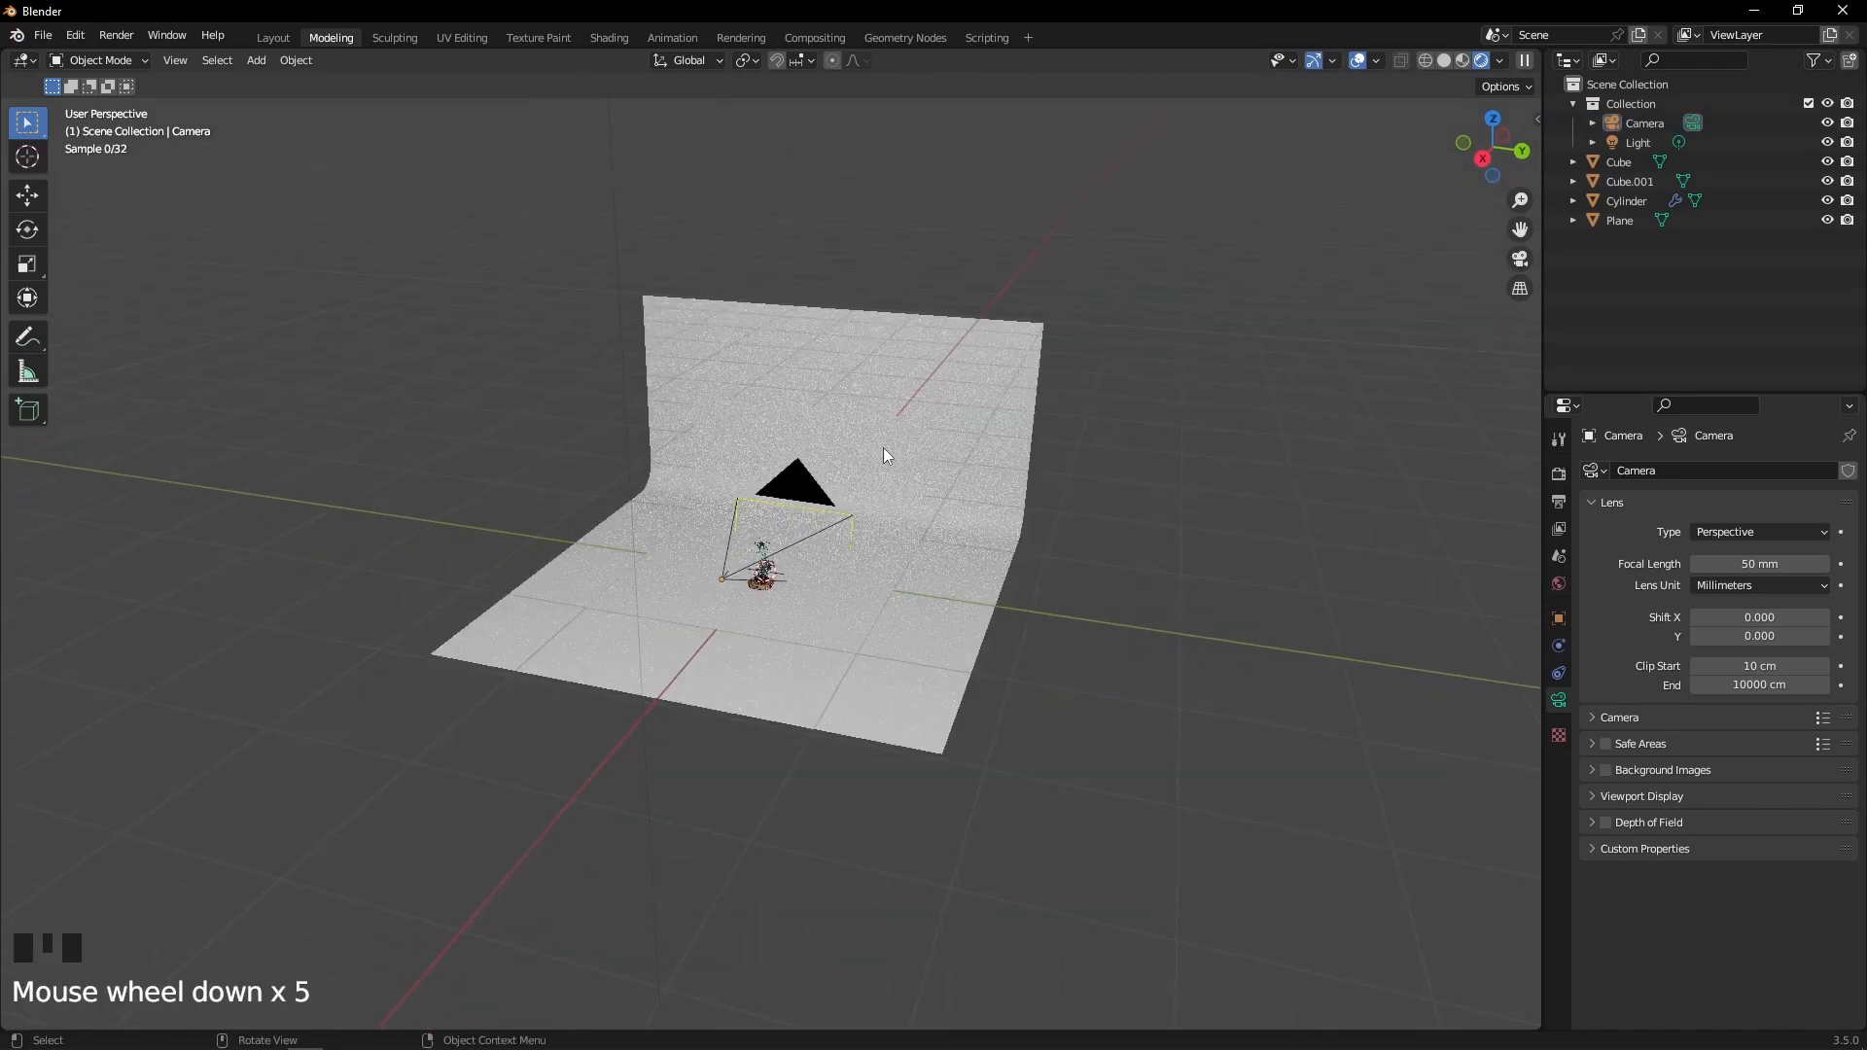
Select the existing light high above the backdrop to view its settings, then deselect it and look back at the hourglass
middle_click_drag(846, 401, 861, 414)
left_click(749, 209)
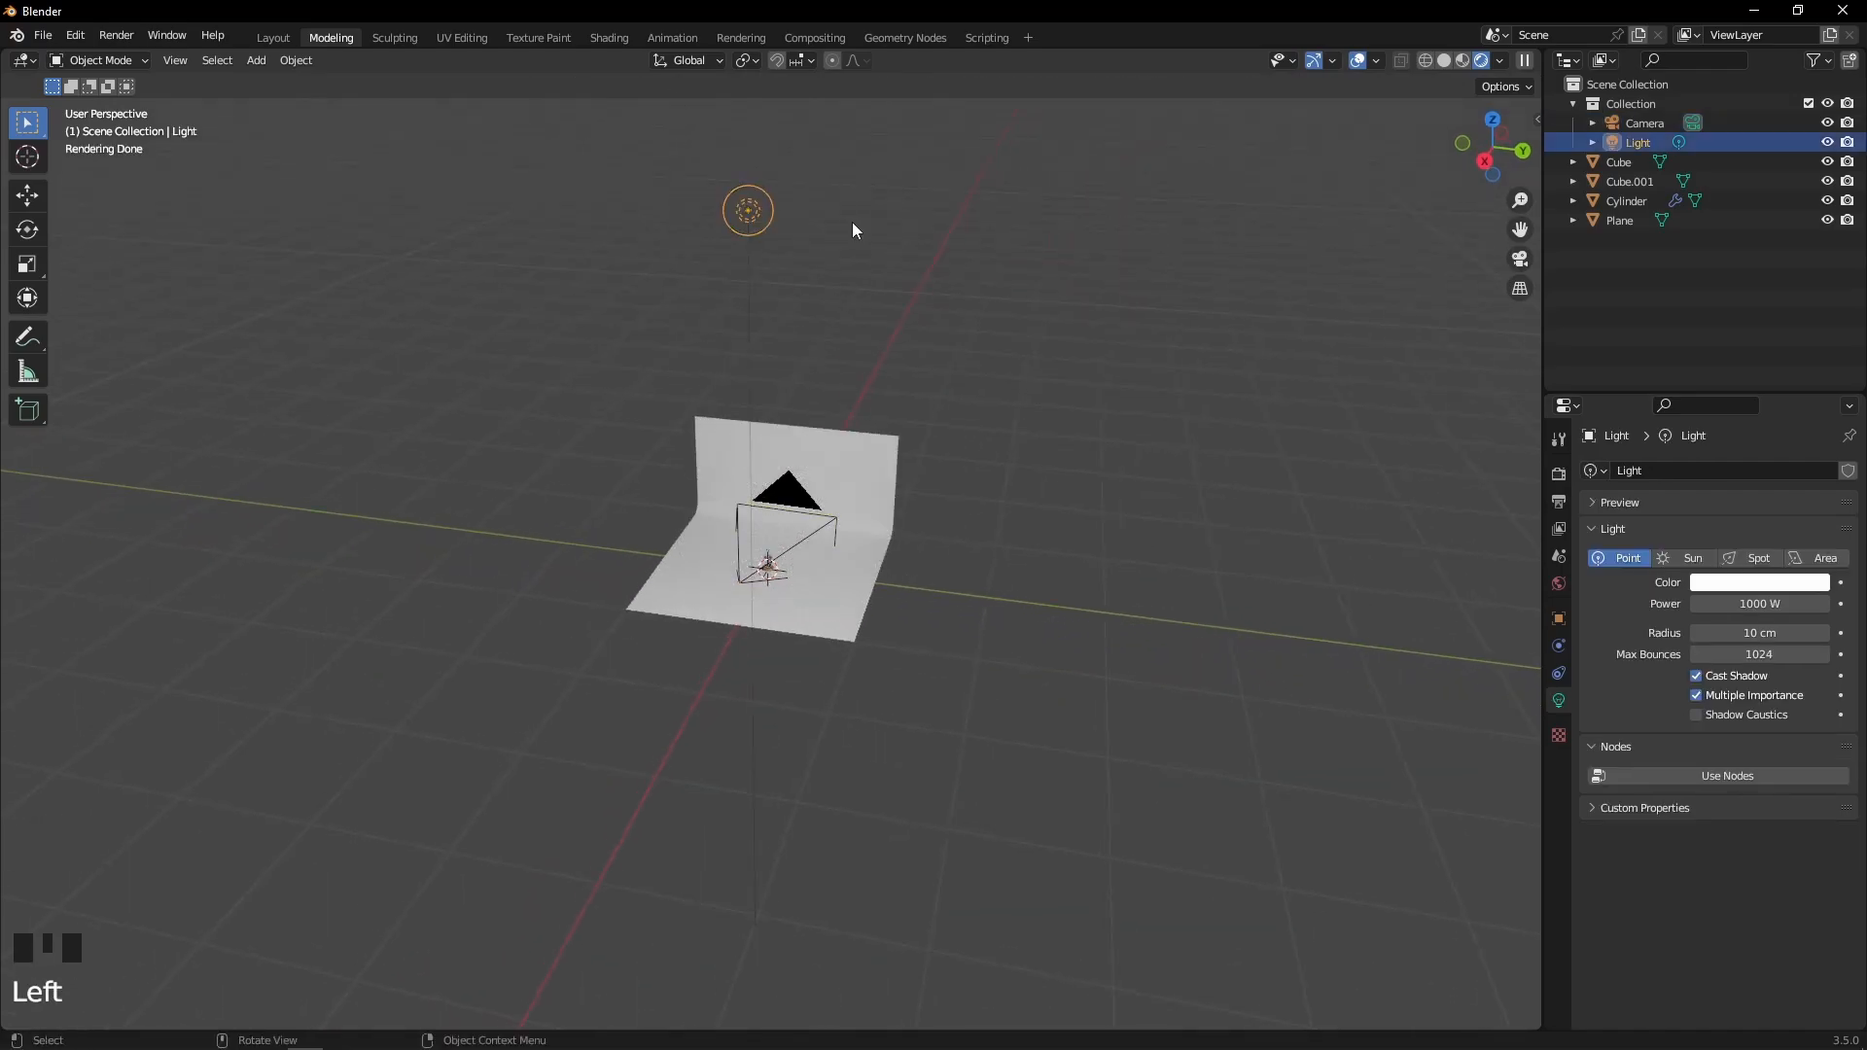
middle_click_drag(854, 223, 809, 267)
left_click(819, 336)
scroll(796, 538, "up", 4)
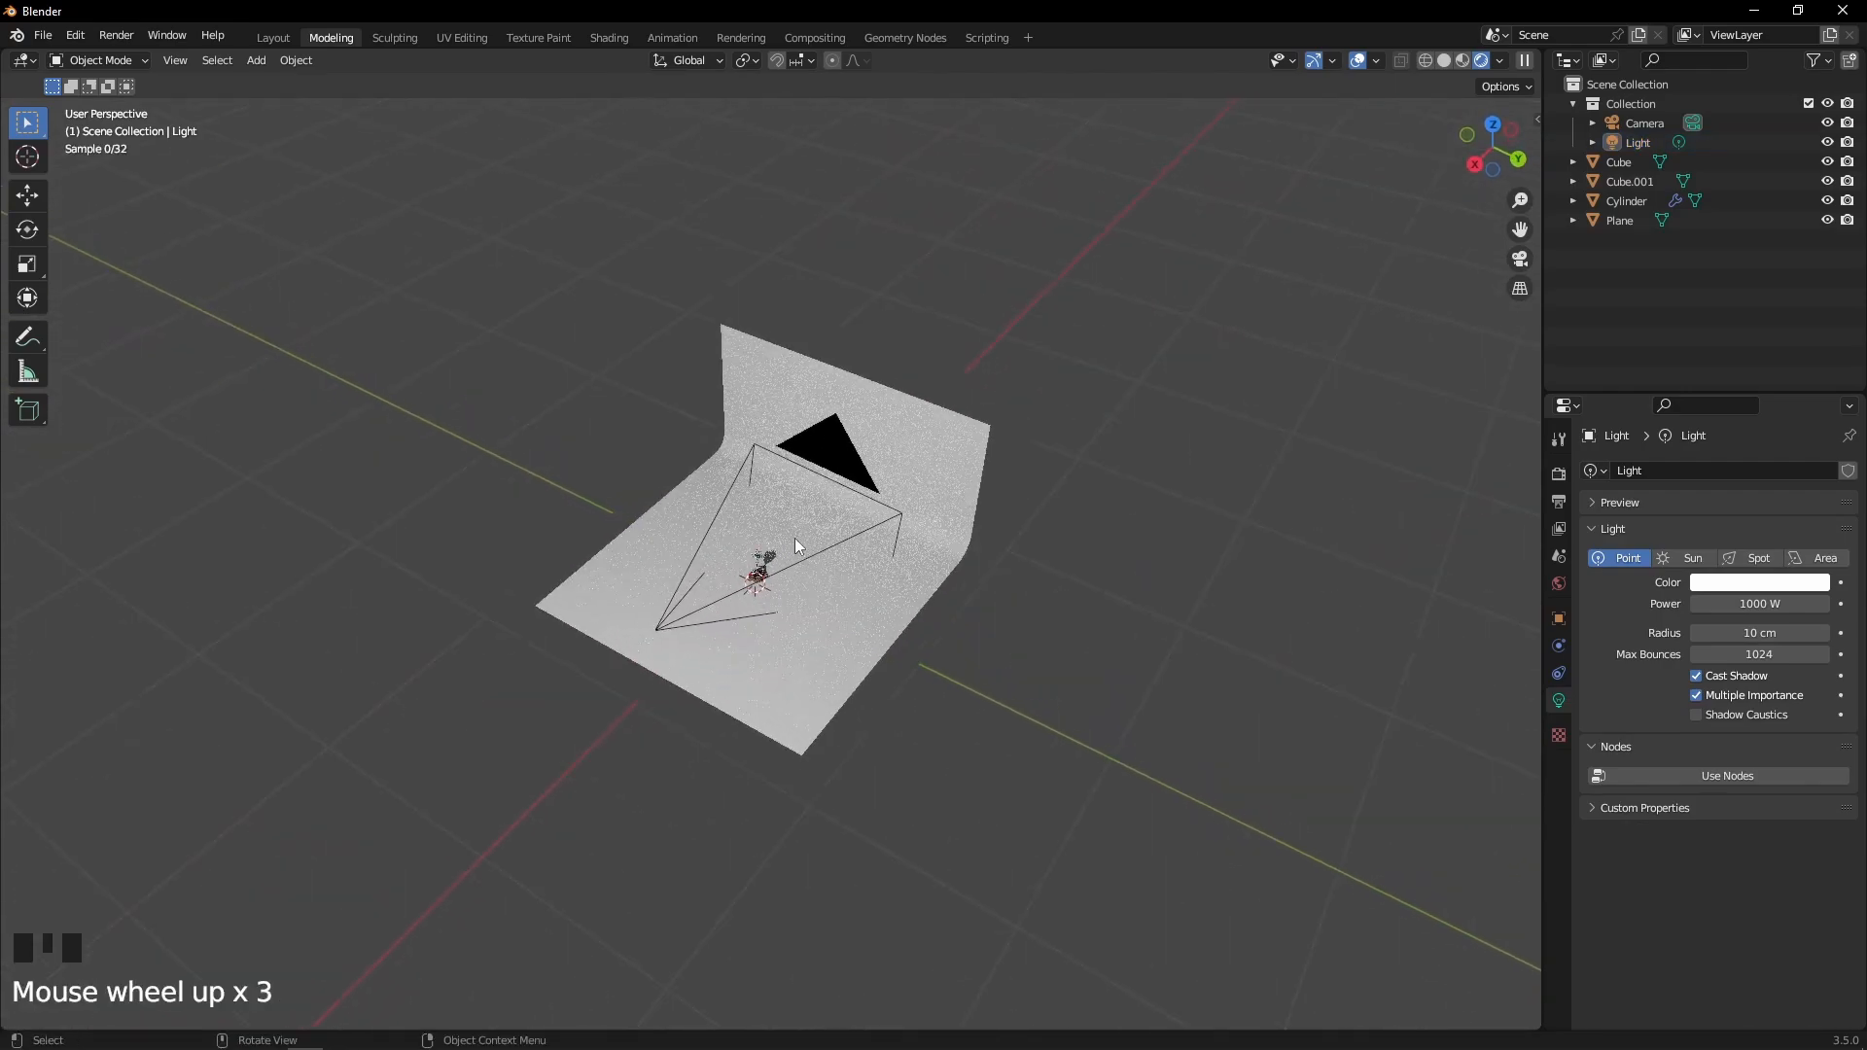
middle_click_drag(763, 585, 809, 527)
scroll(1000, 370, "up", 1)
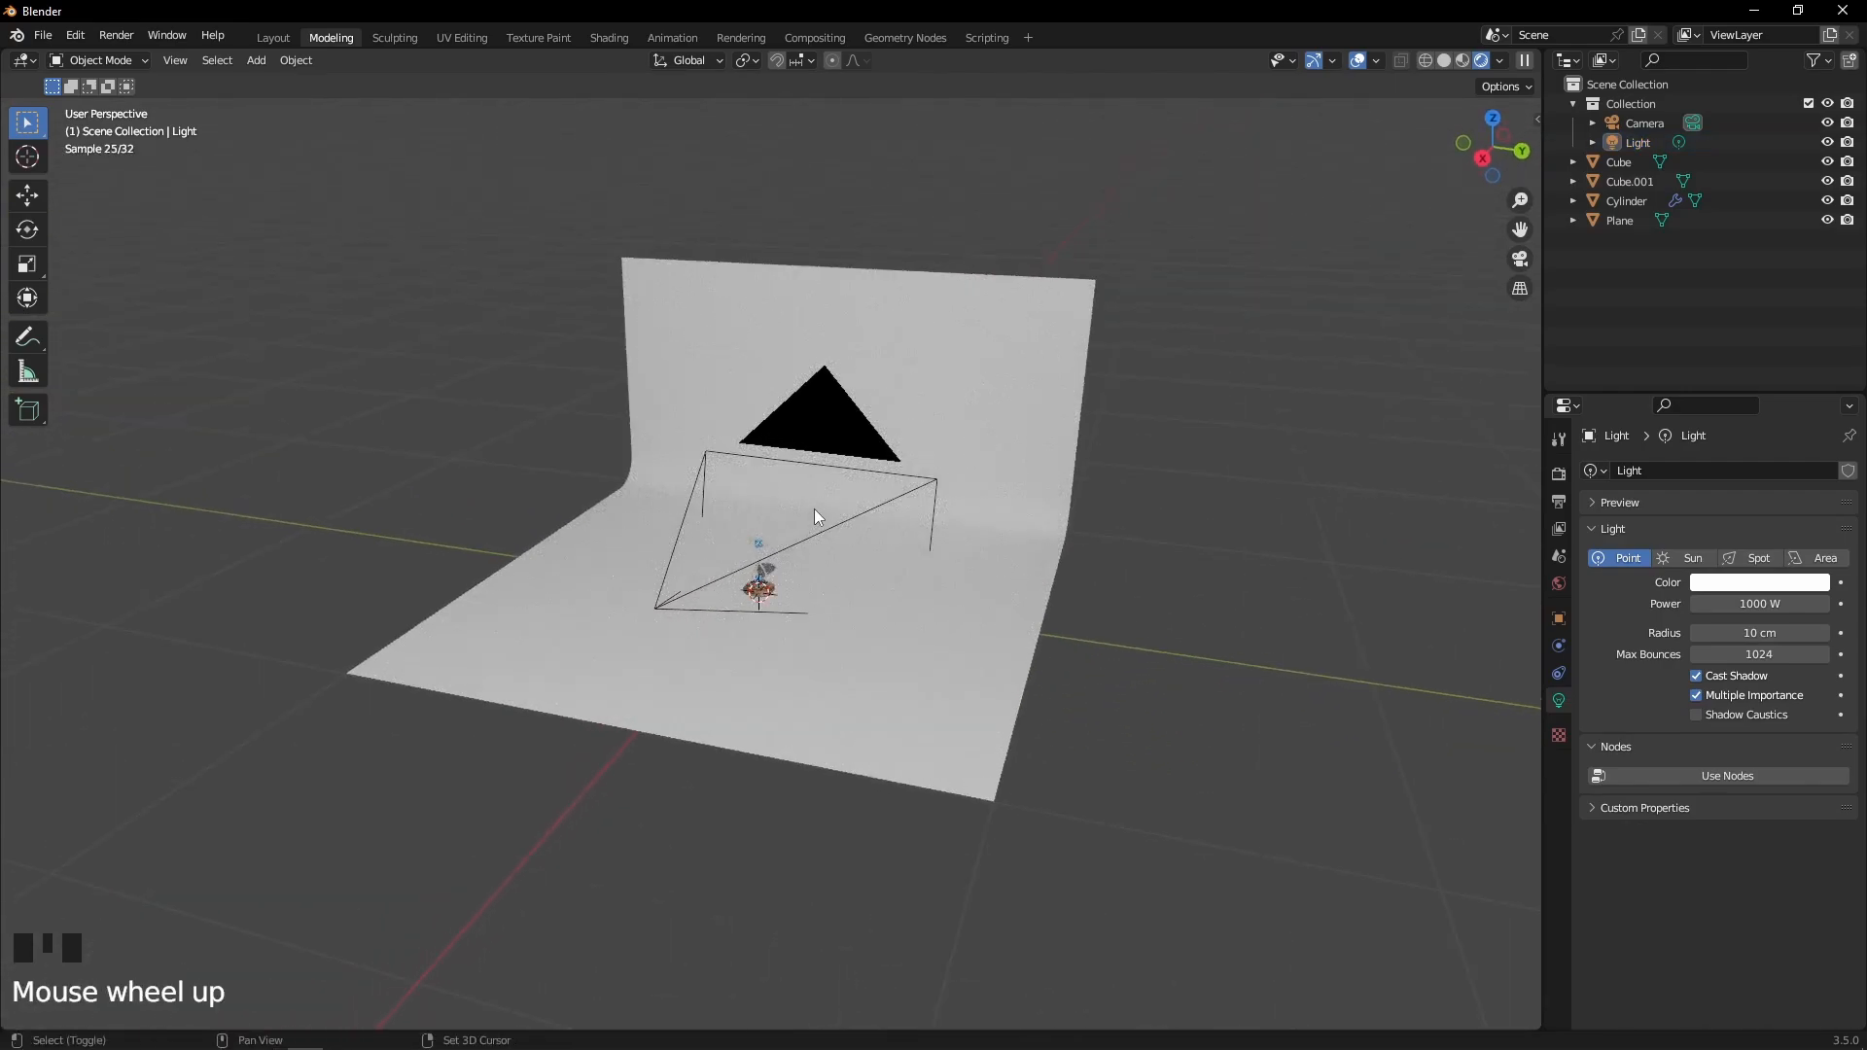
Add a point light at the 3D cursor in the hourglass base and switch the viewport to solid shading
key("shift+s")
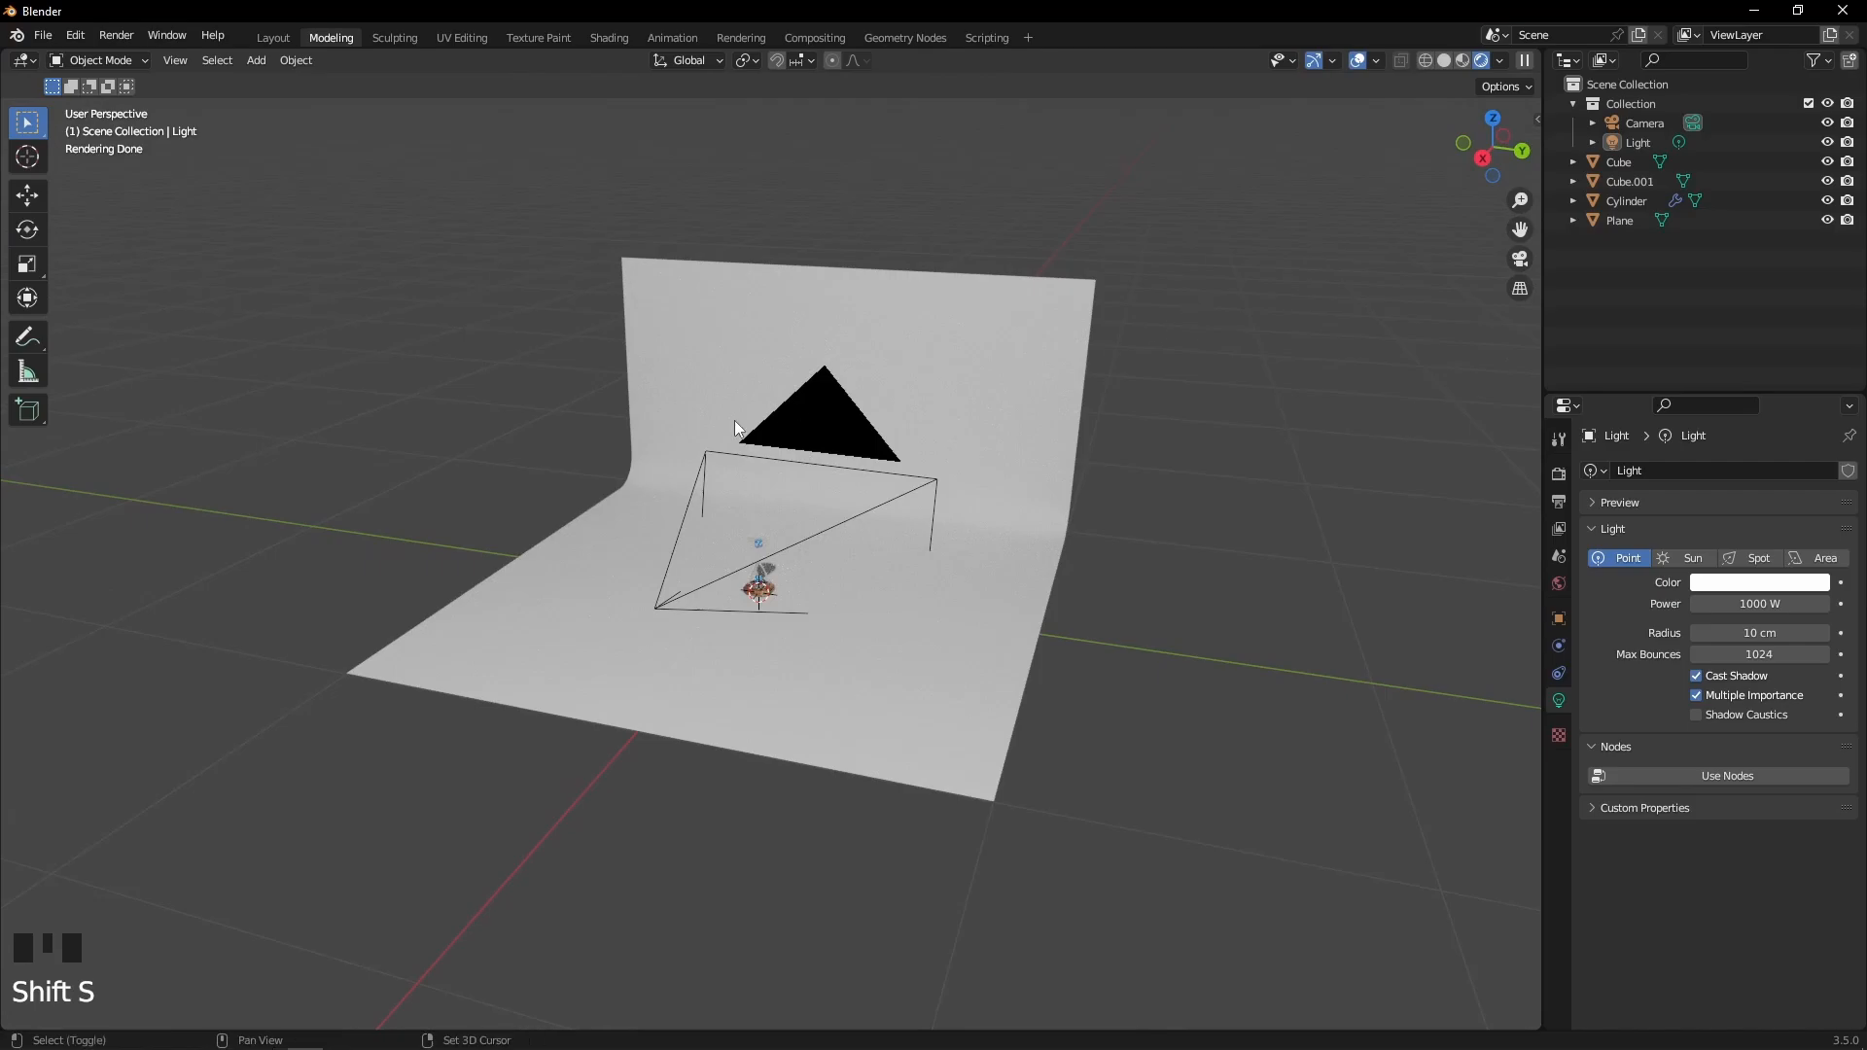
key("shift+a")
mouse_move(650, 660)
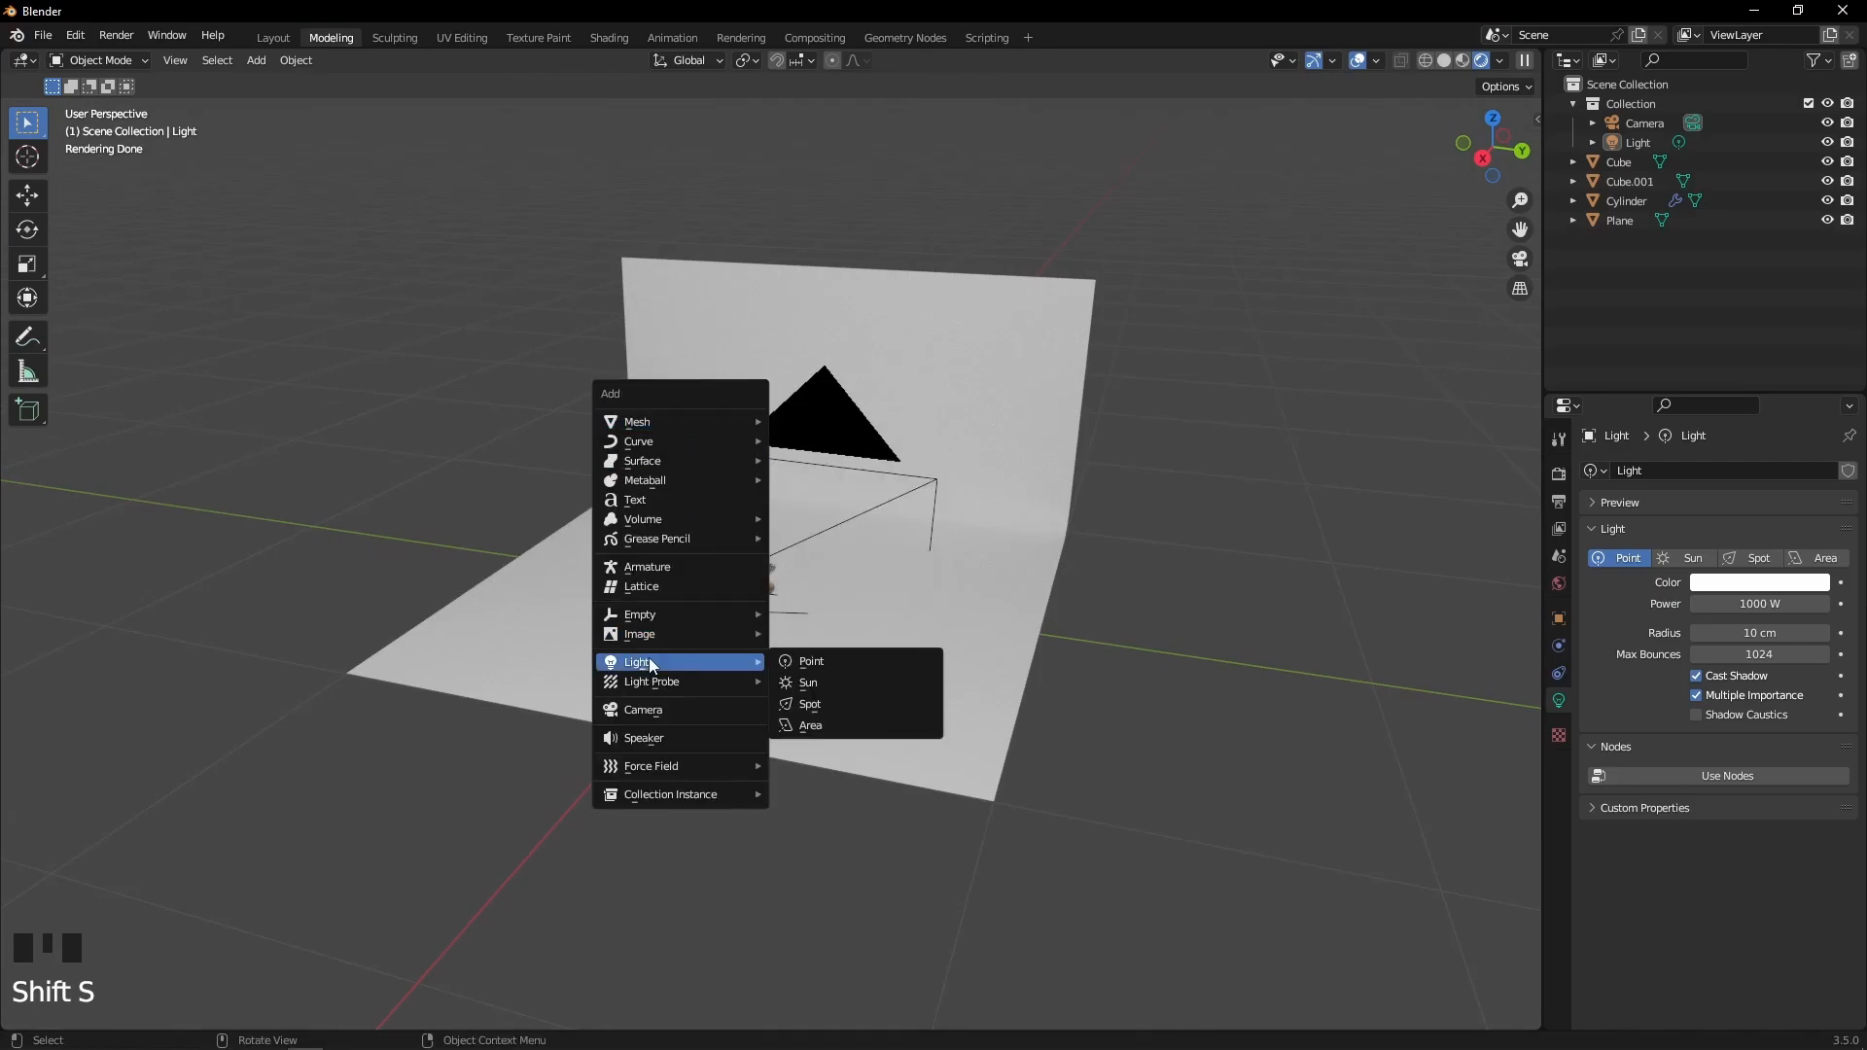
left_click(786, 664)
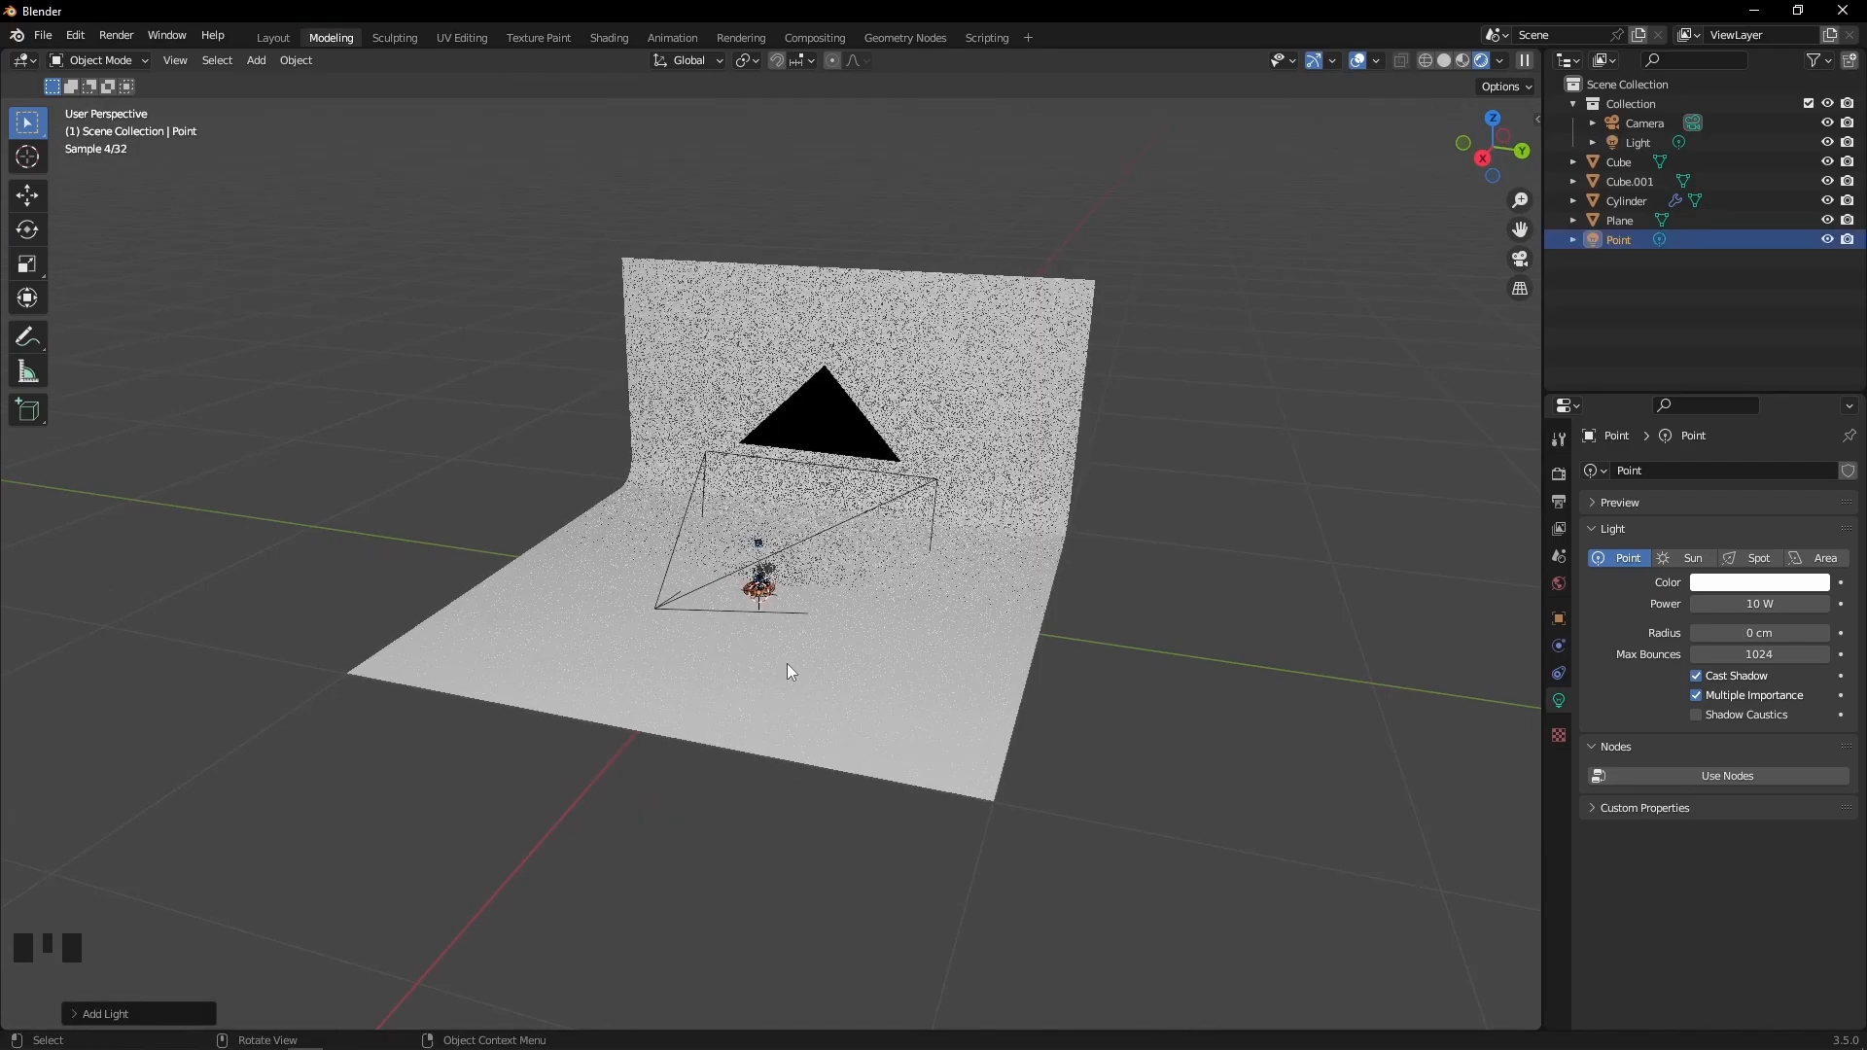
scroll(995, 476, "up", 2)
left_click(1445, 60)
scroll(937, 455, "up", 1)
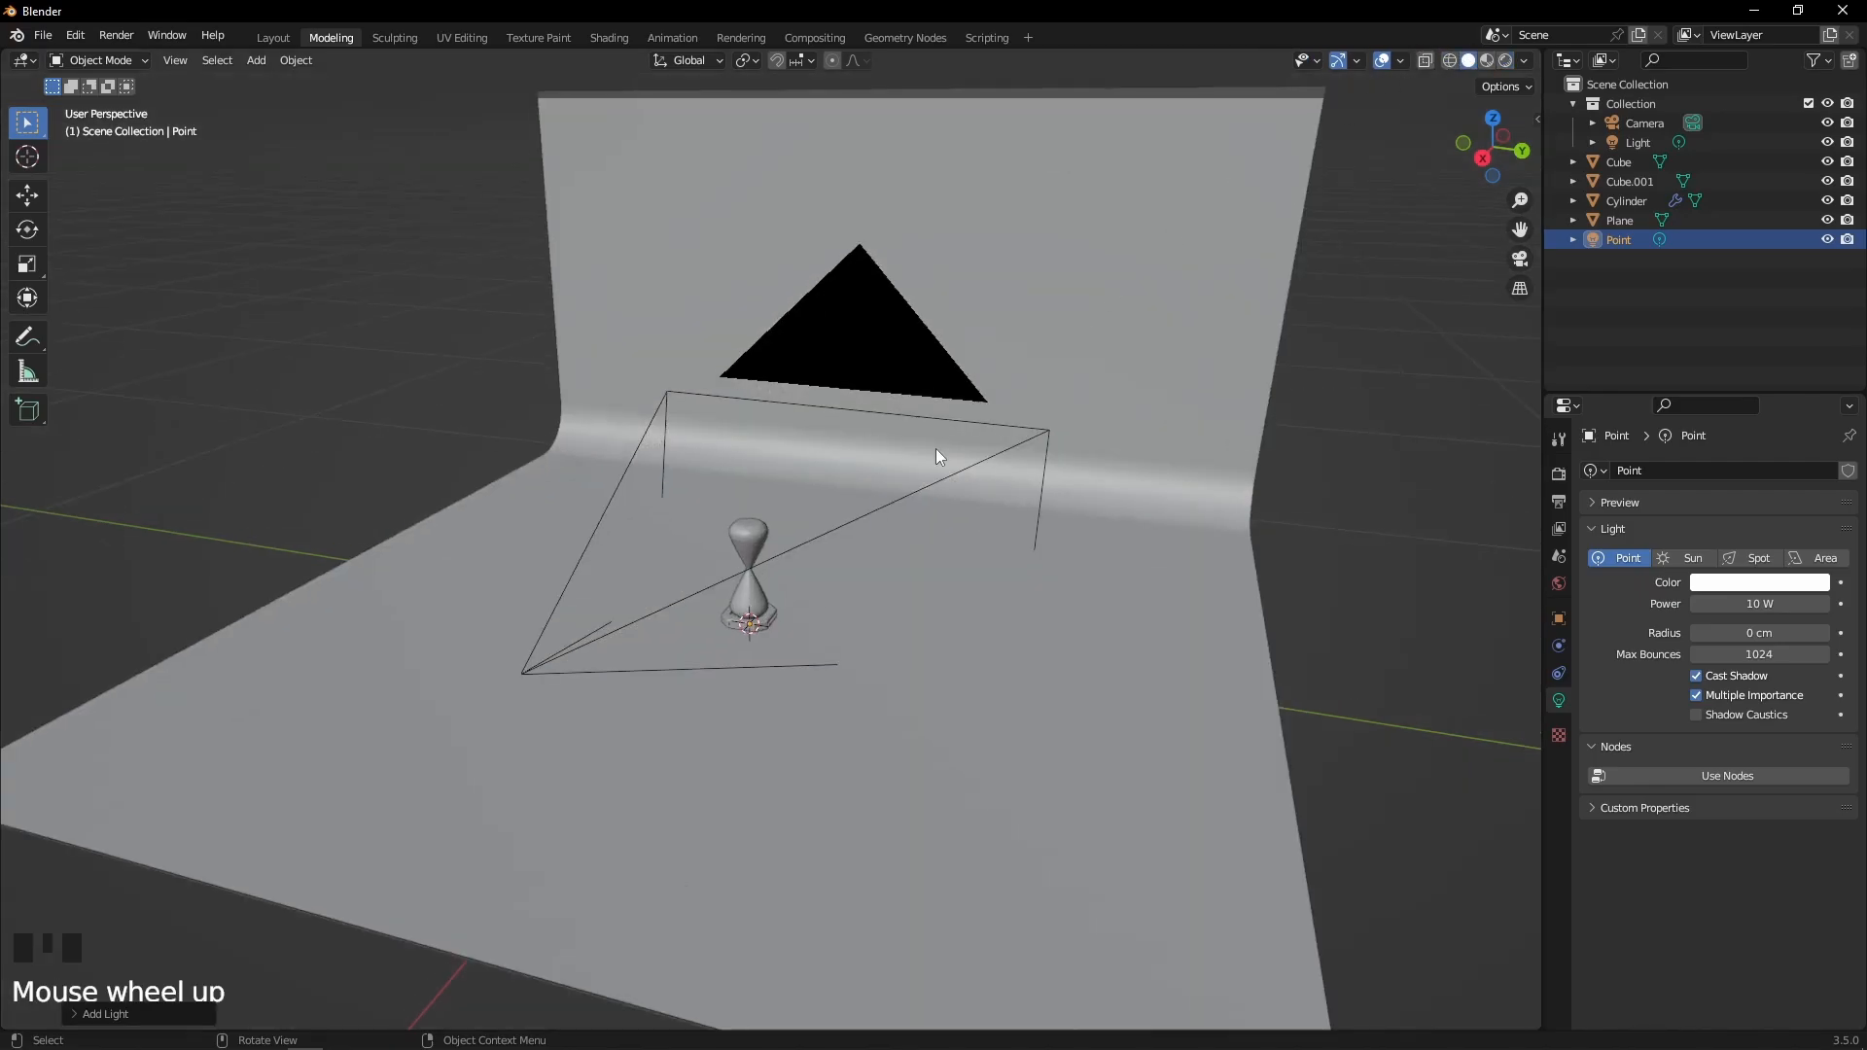
Raise the new point light straight up along Z until it sits well above the hourglass
scroll(764, 623, "up", 6)
middle_click_drag(745, 784, 837, 601, "shift")
scroll(900, 539, "down", 5)
key("g")
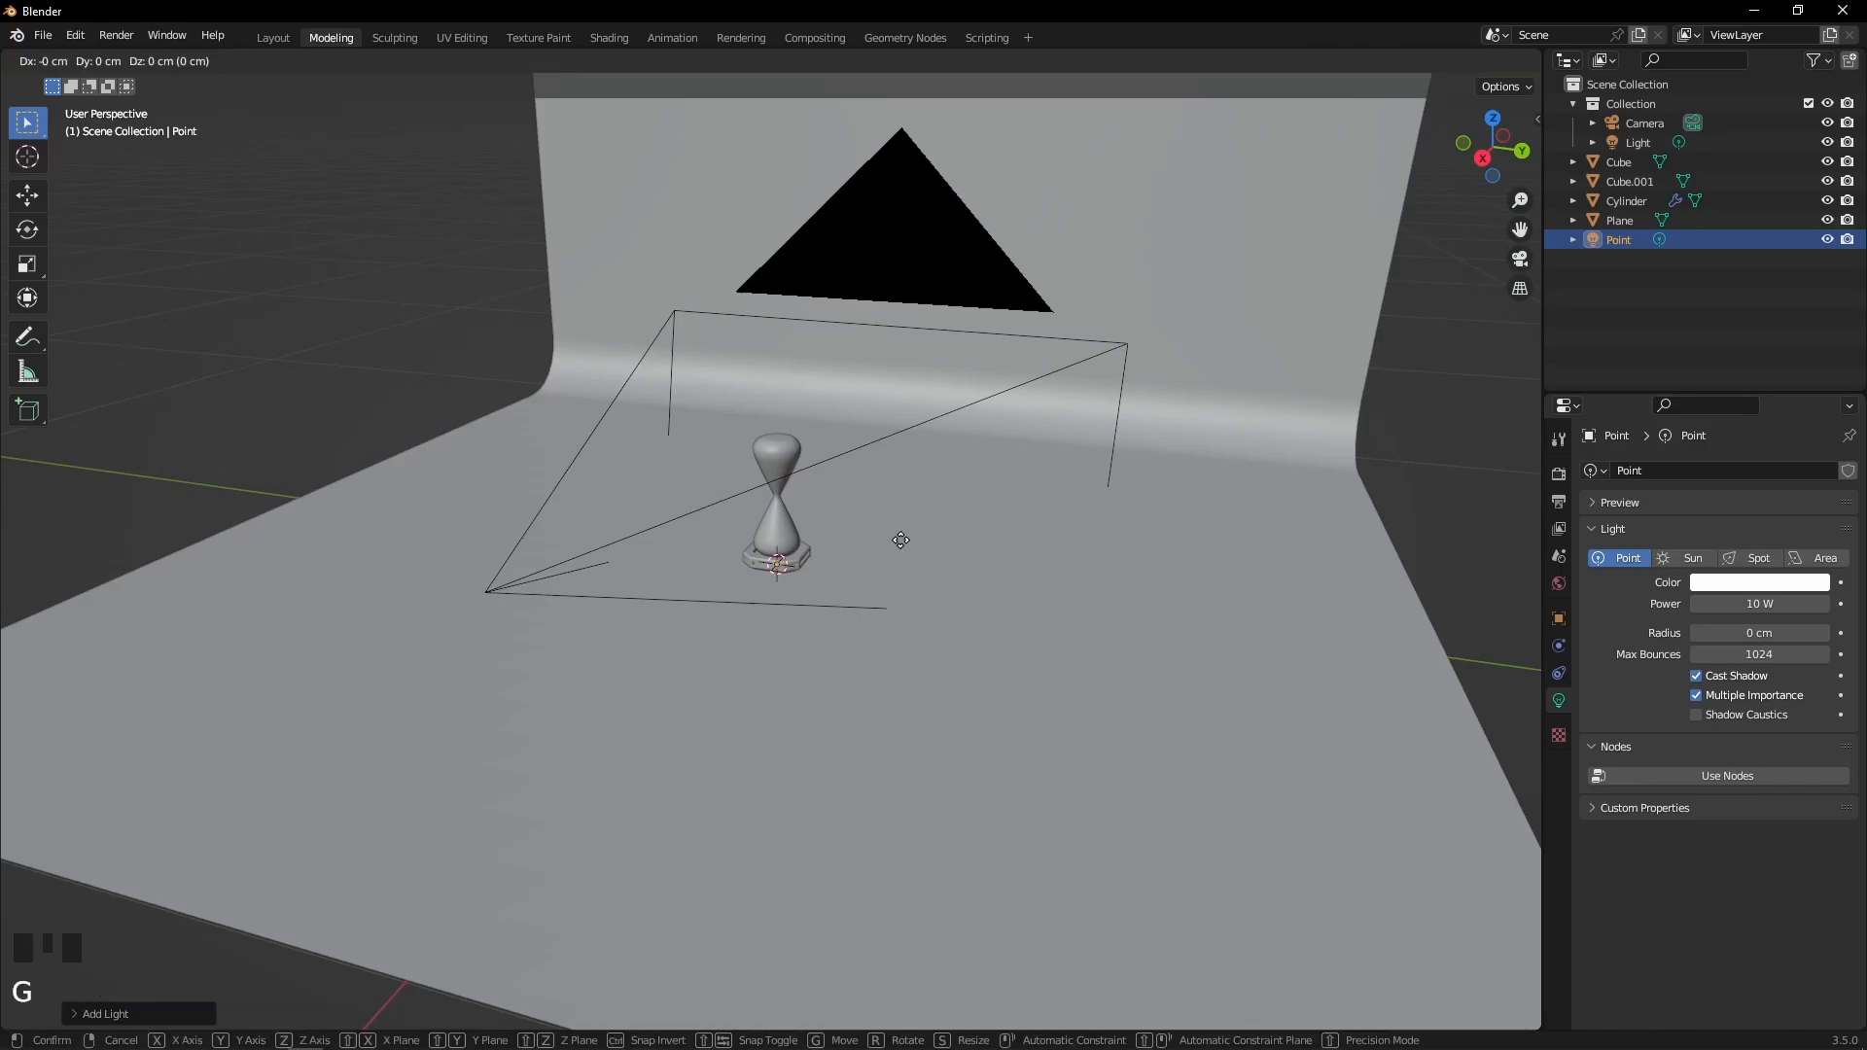
key("z")
left_click(913, 285)
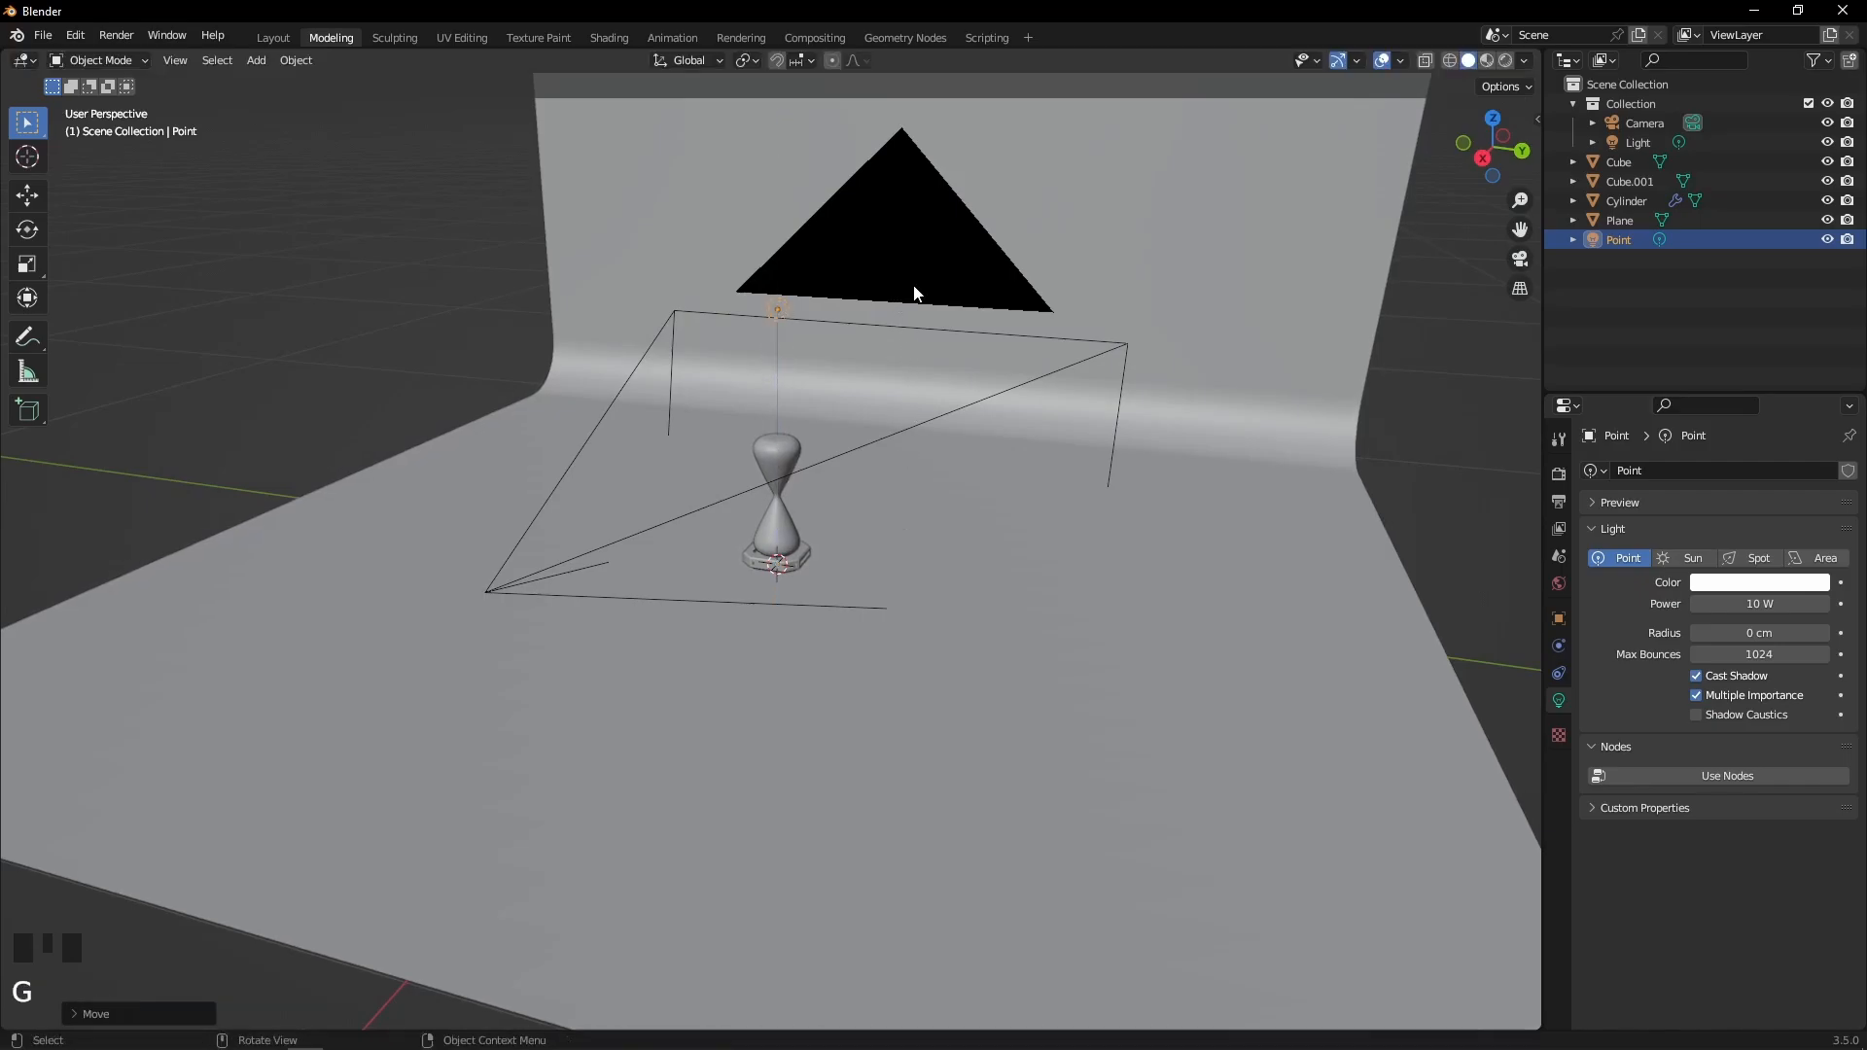
Examine the point light's position over the hourglass from several angles, along with its light settings
middle_click_drag(913, 287, 1116, 317)
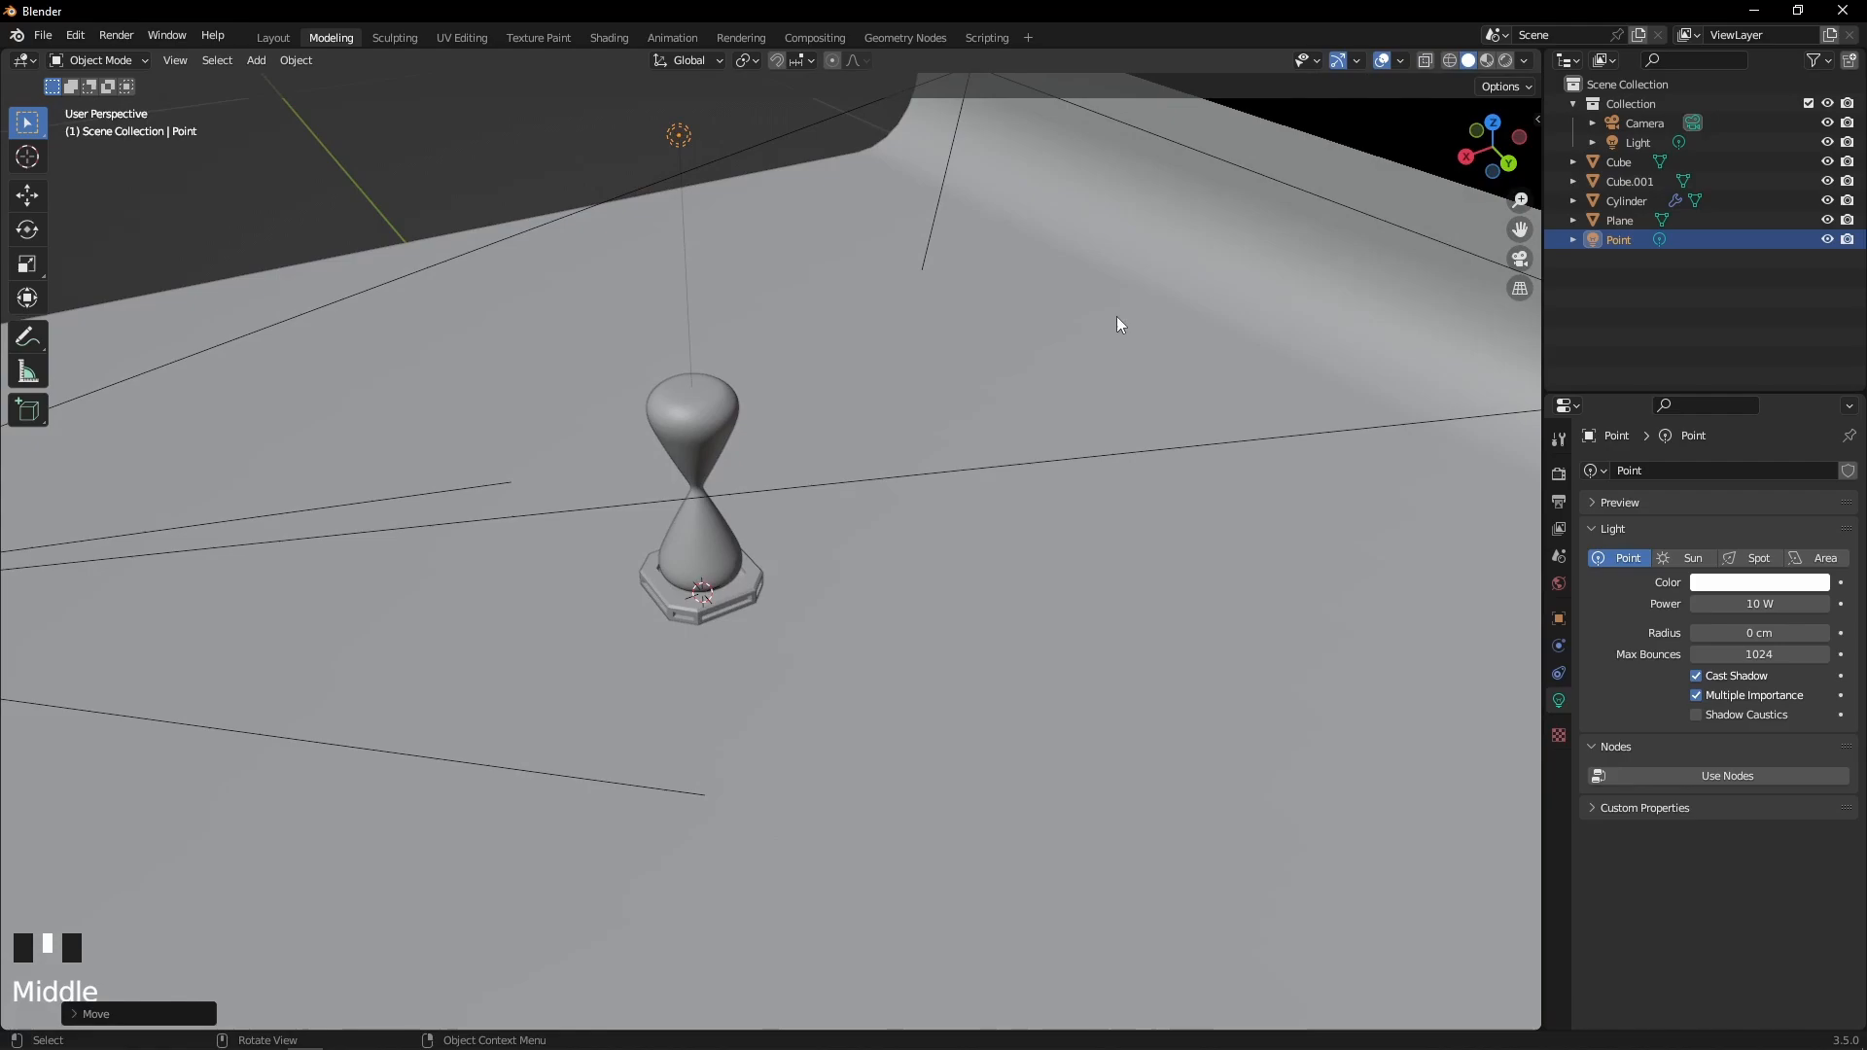
left_click(1562, 675)
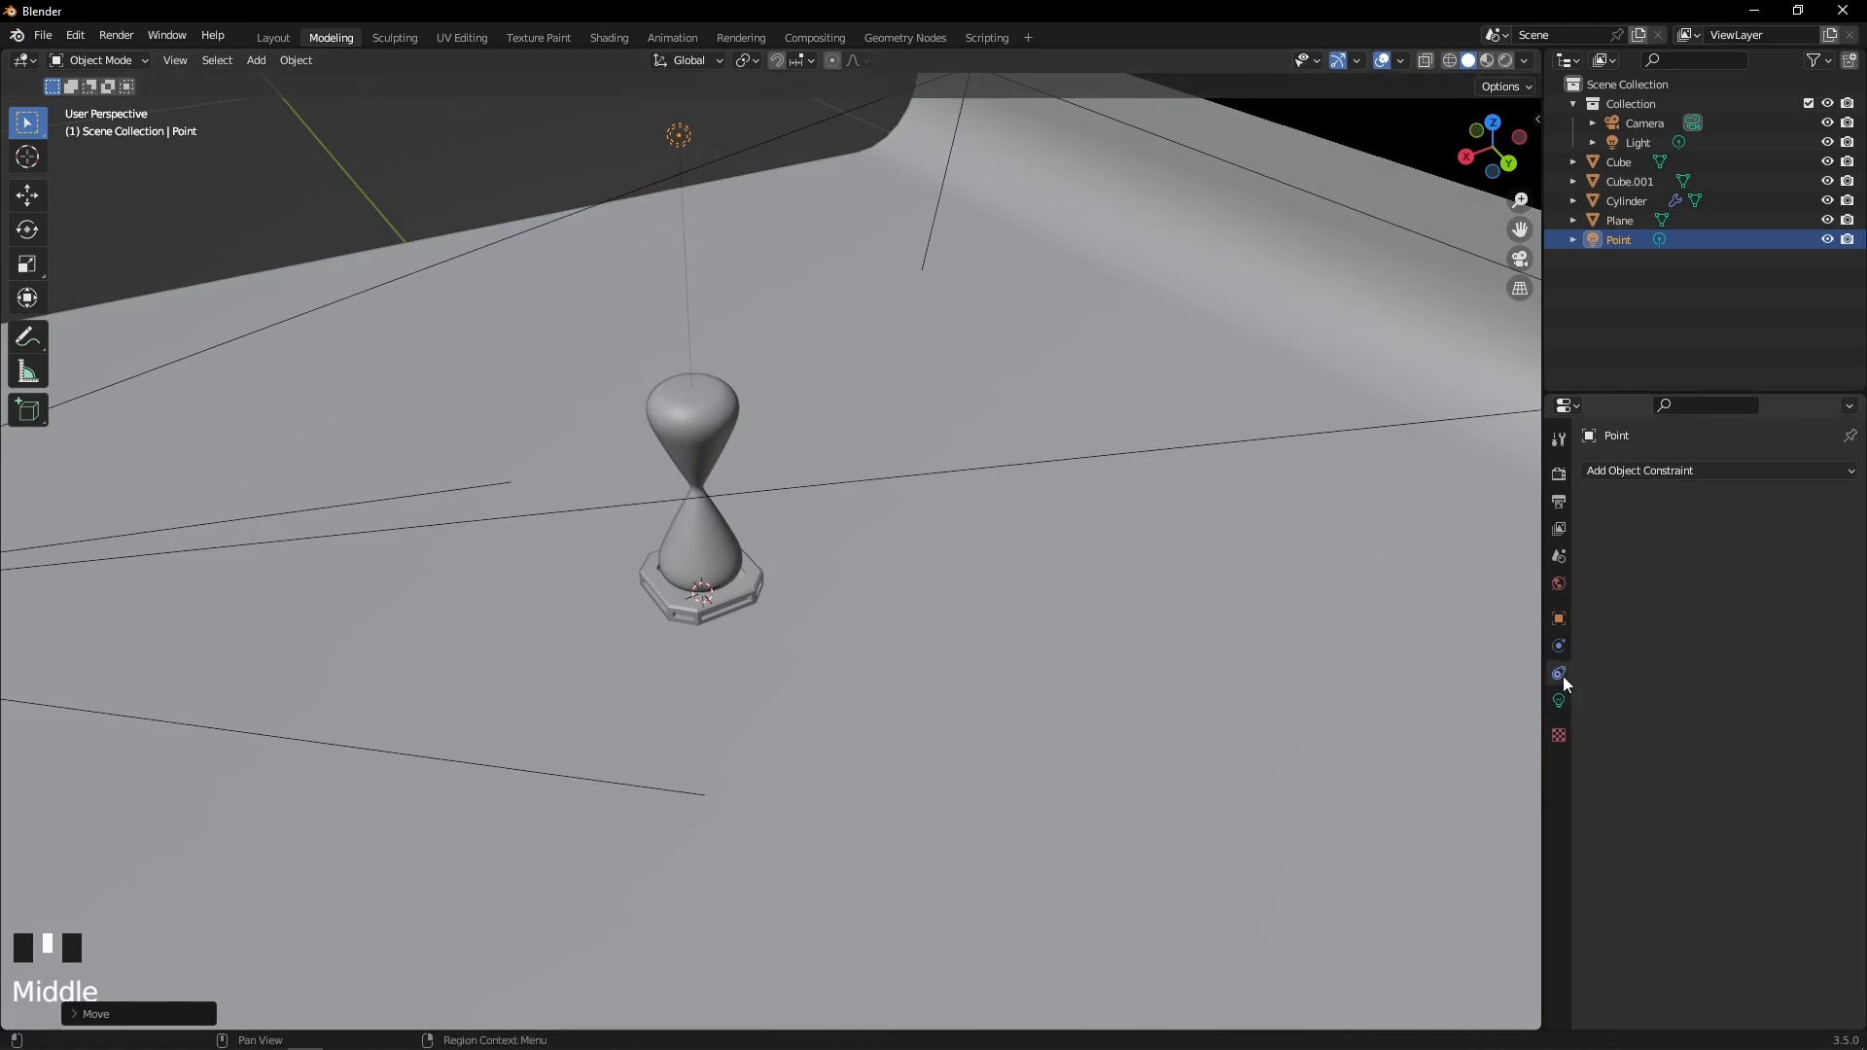
left_click(1561, 702)
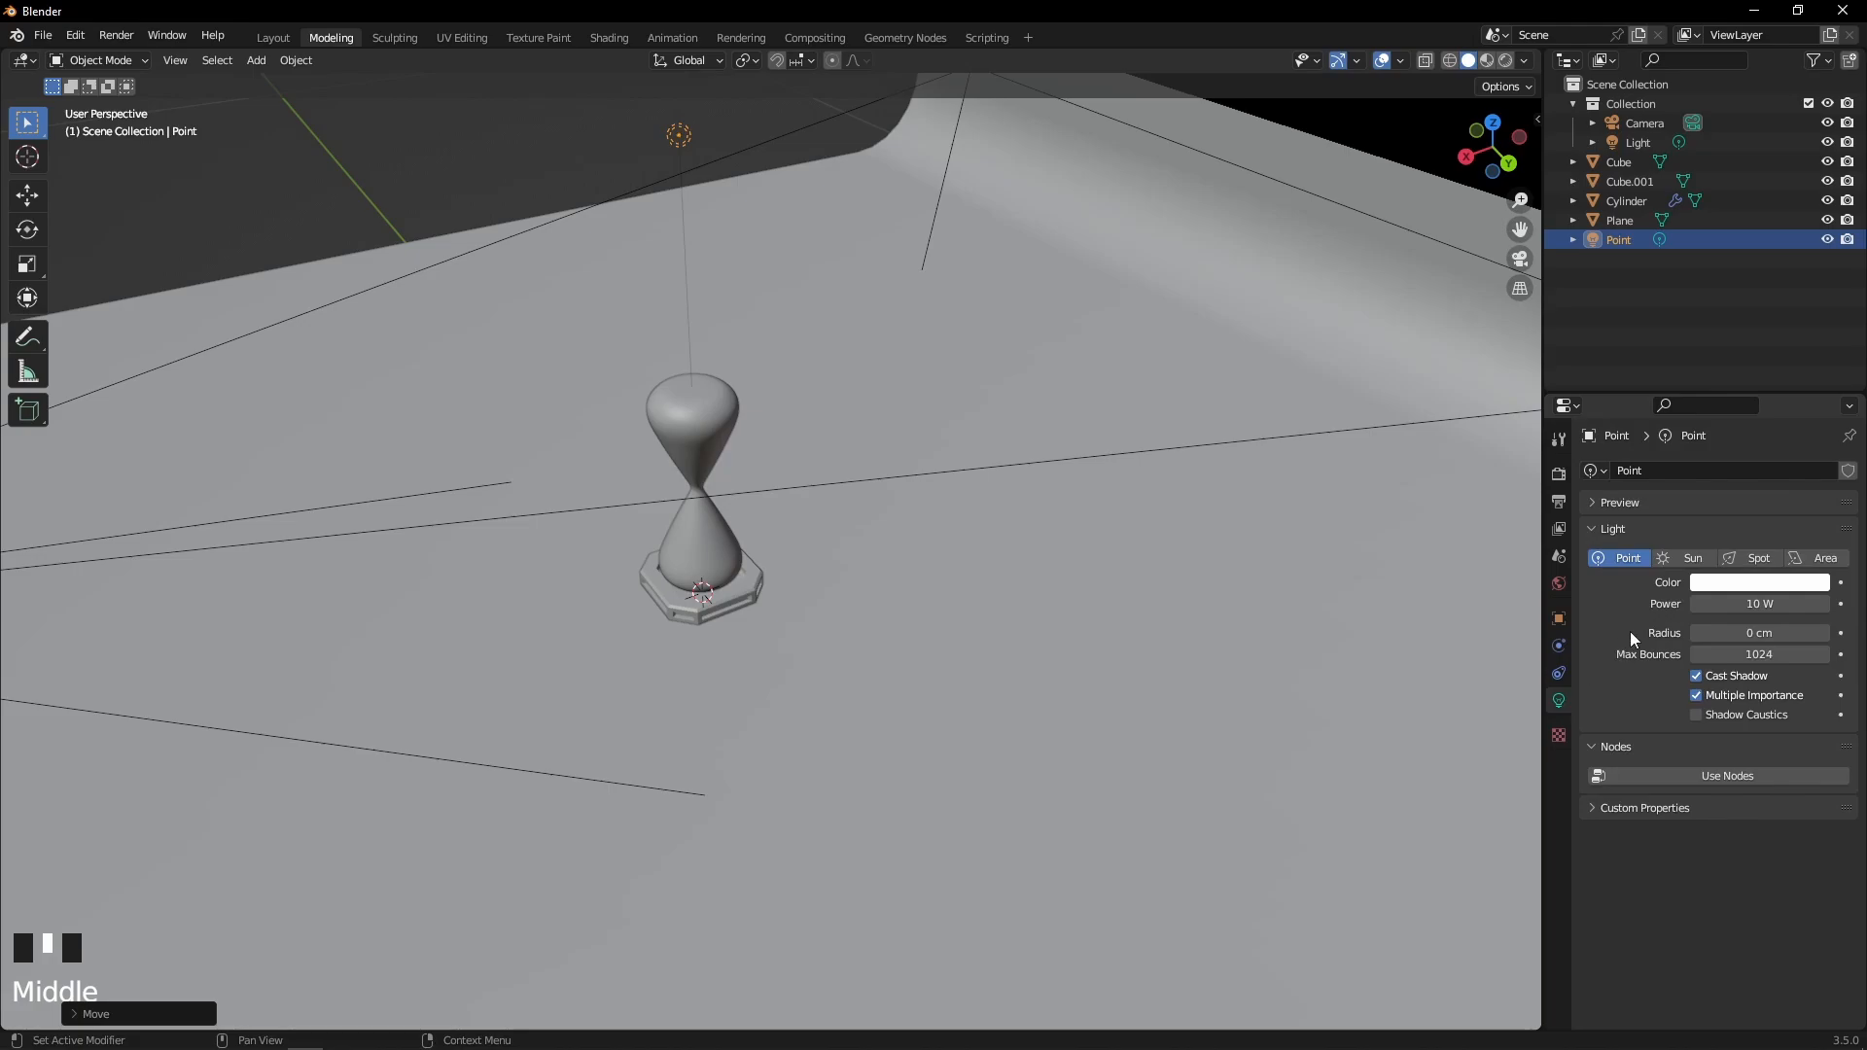
scroll(899, 328, "up", 1)
scroll(714, 308, "down", 4)
middle_click_drag(714, 307, 756, 290)
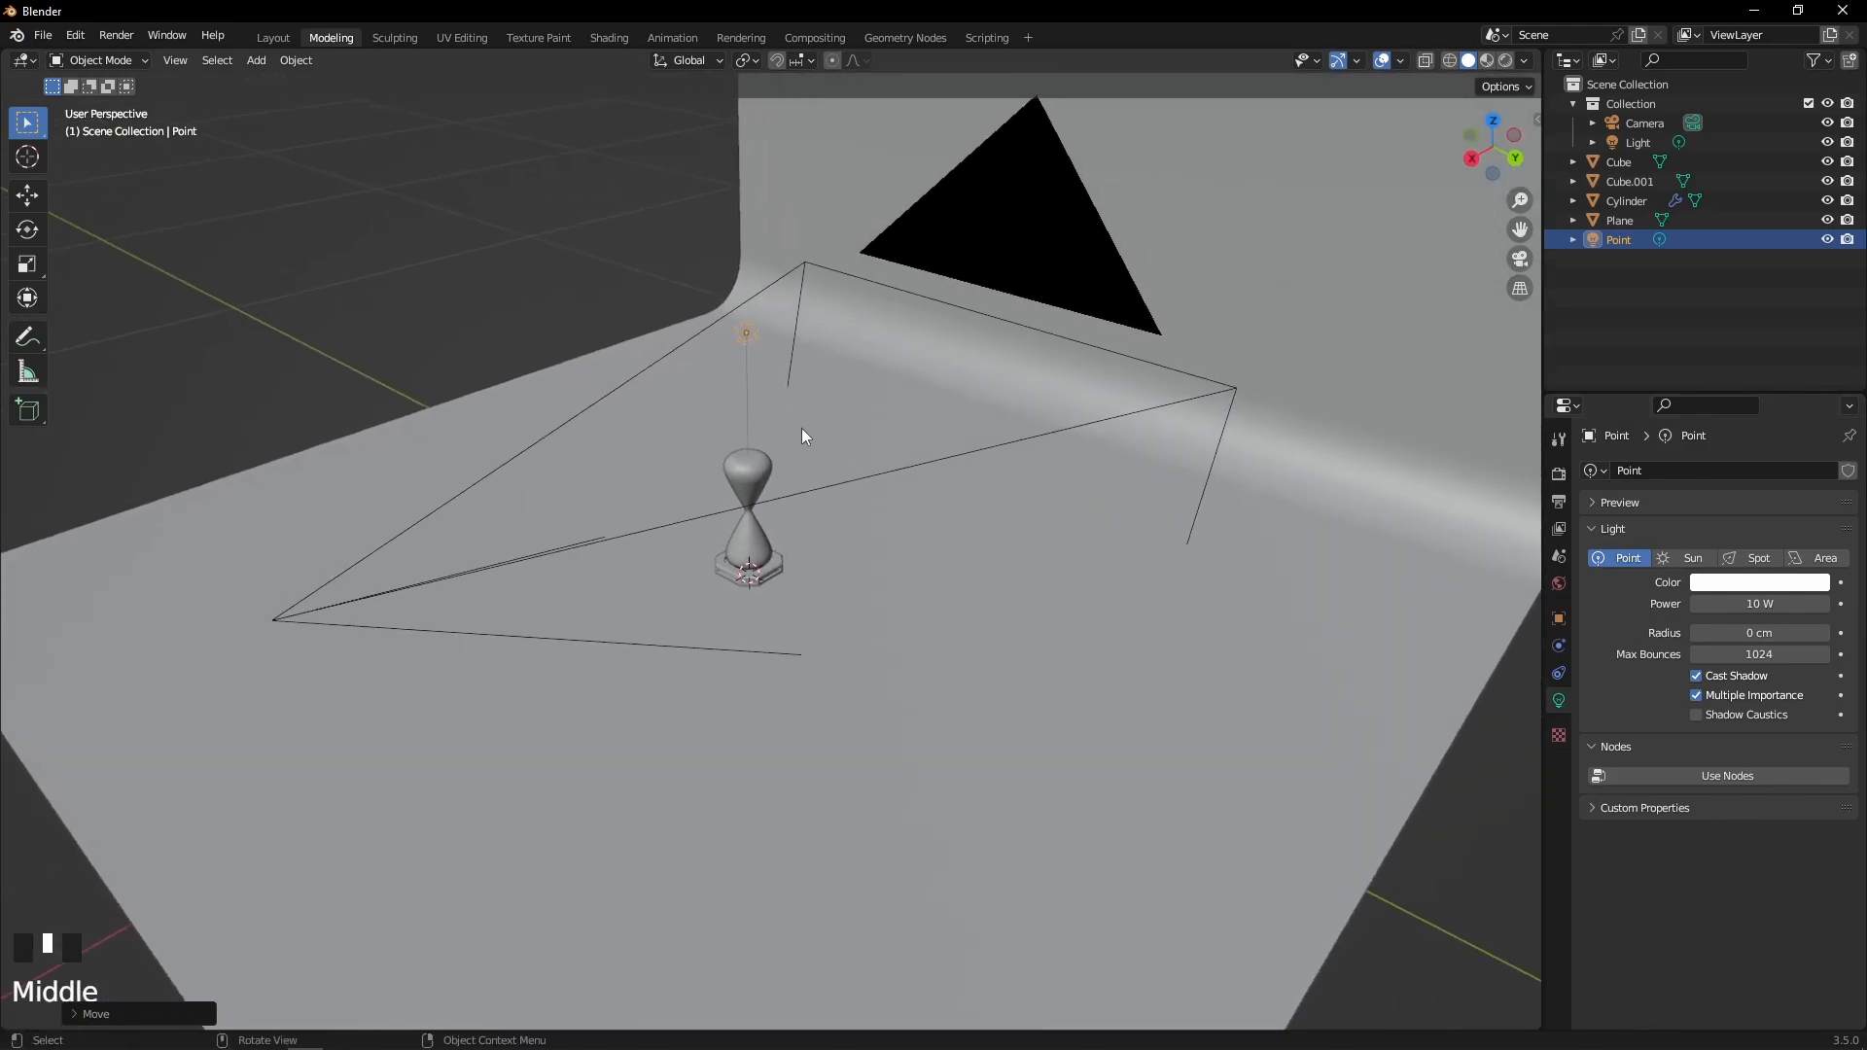
scroll(912, 348, "up", 2)
middle_click_drag(912, 348, 959, 377)
Show the rendered camera view and lower the point light along Z to the upper part of the hourglass
key("KP_0")
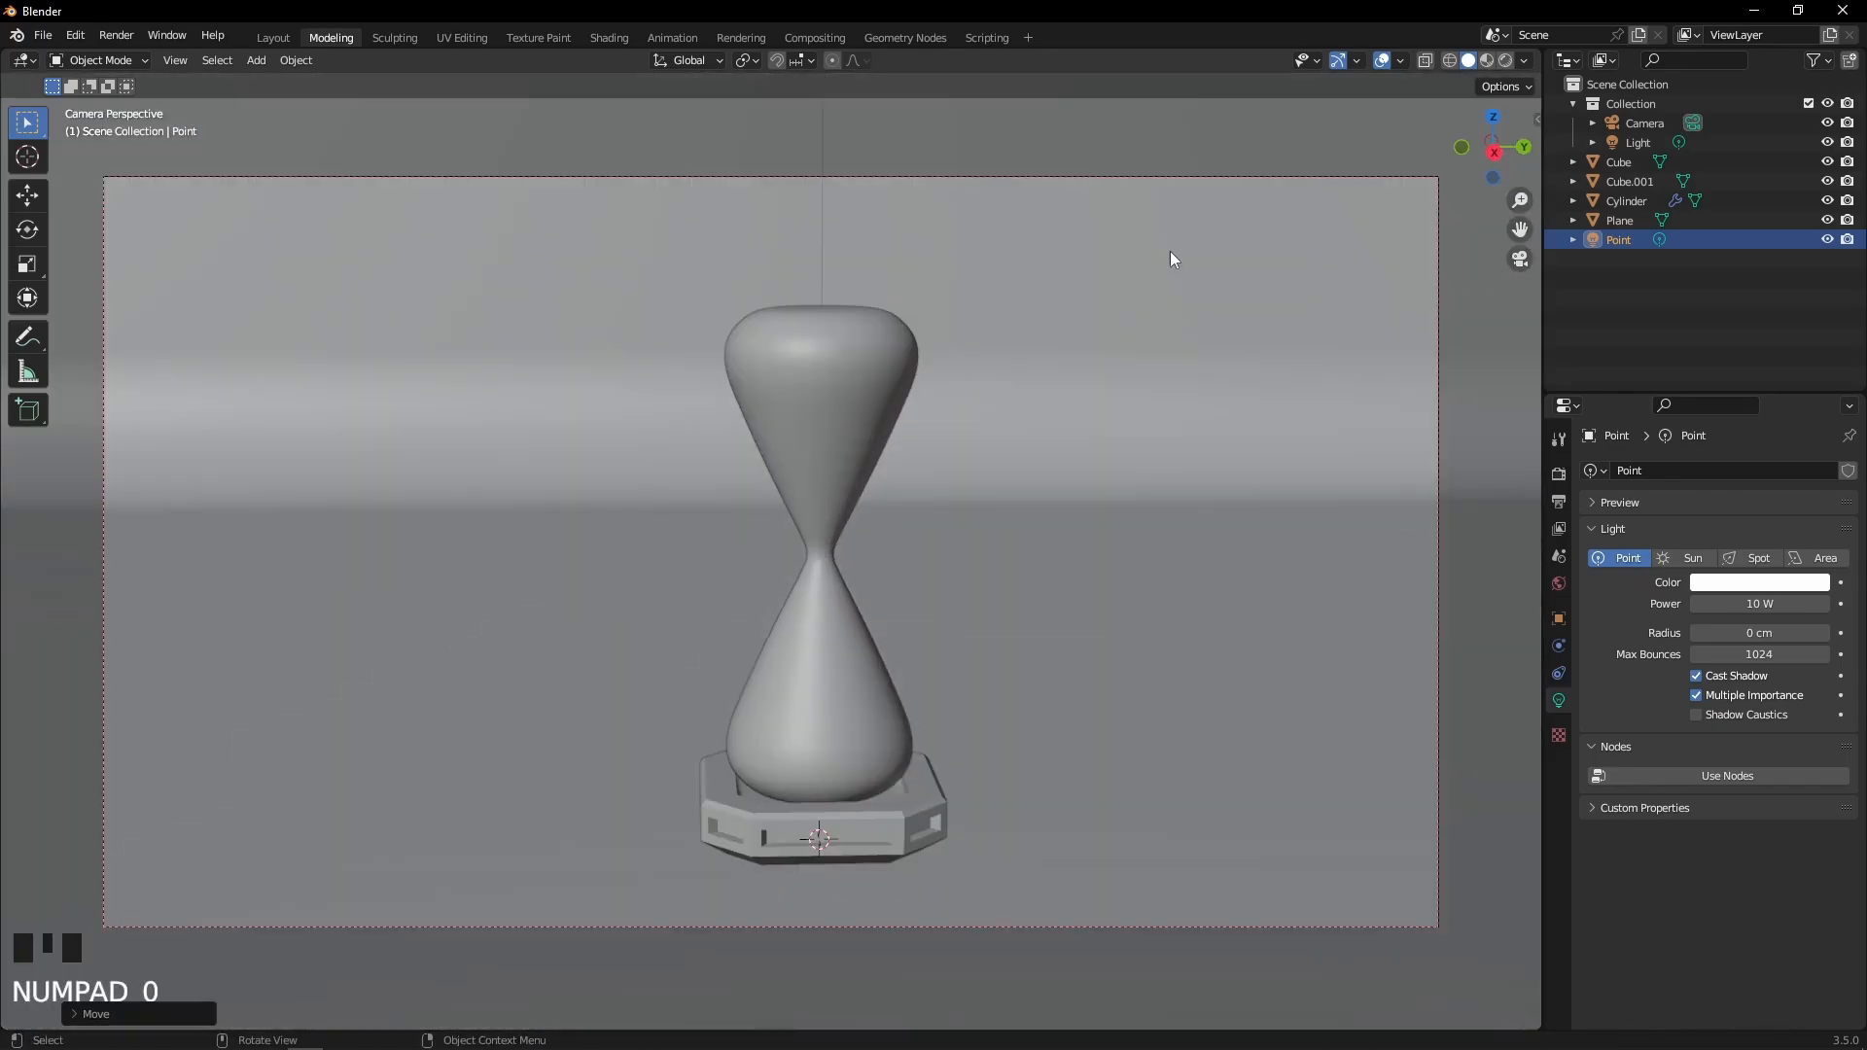
left_click(1506, 60)
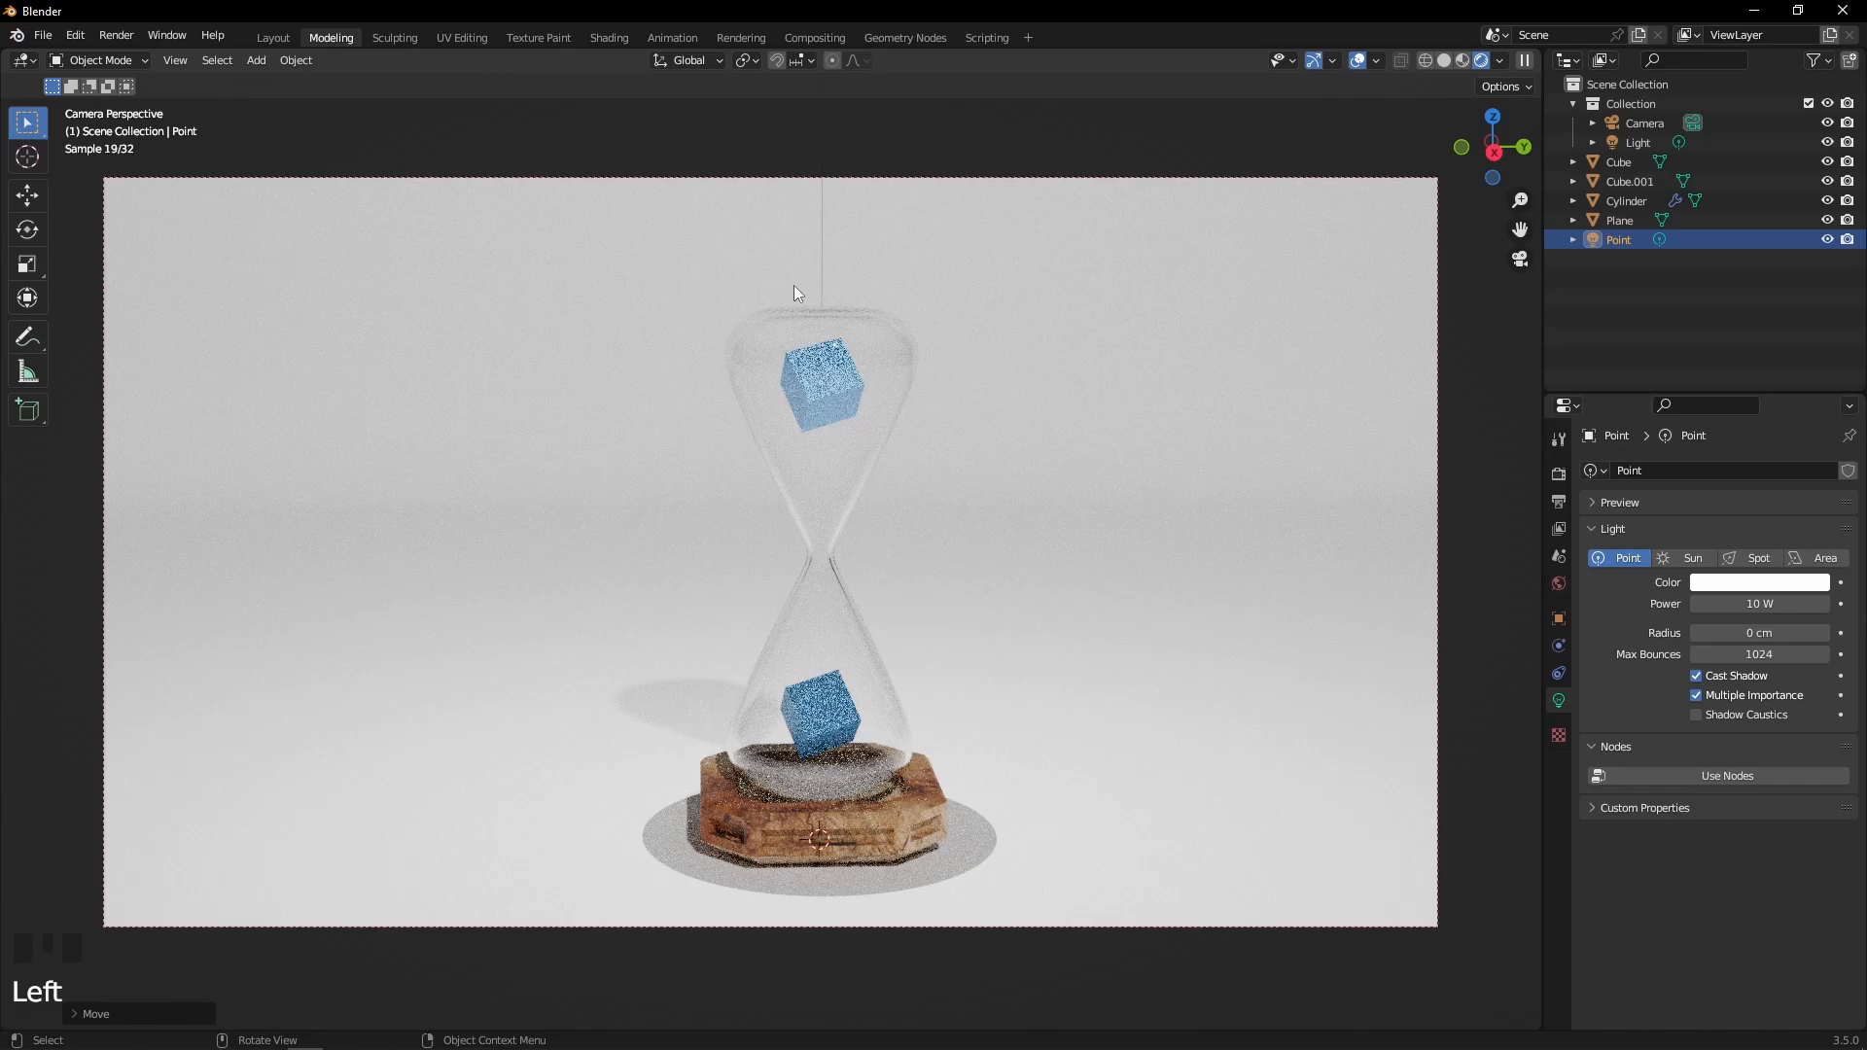
key("g")
key("z")
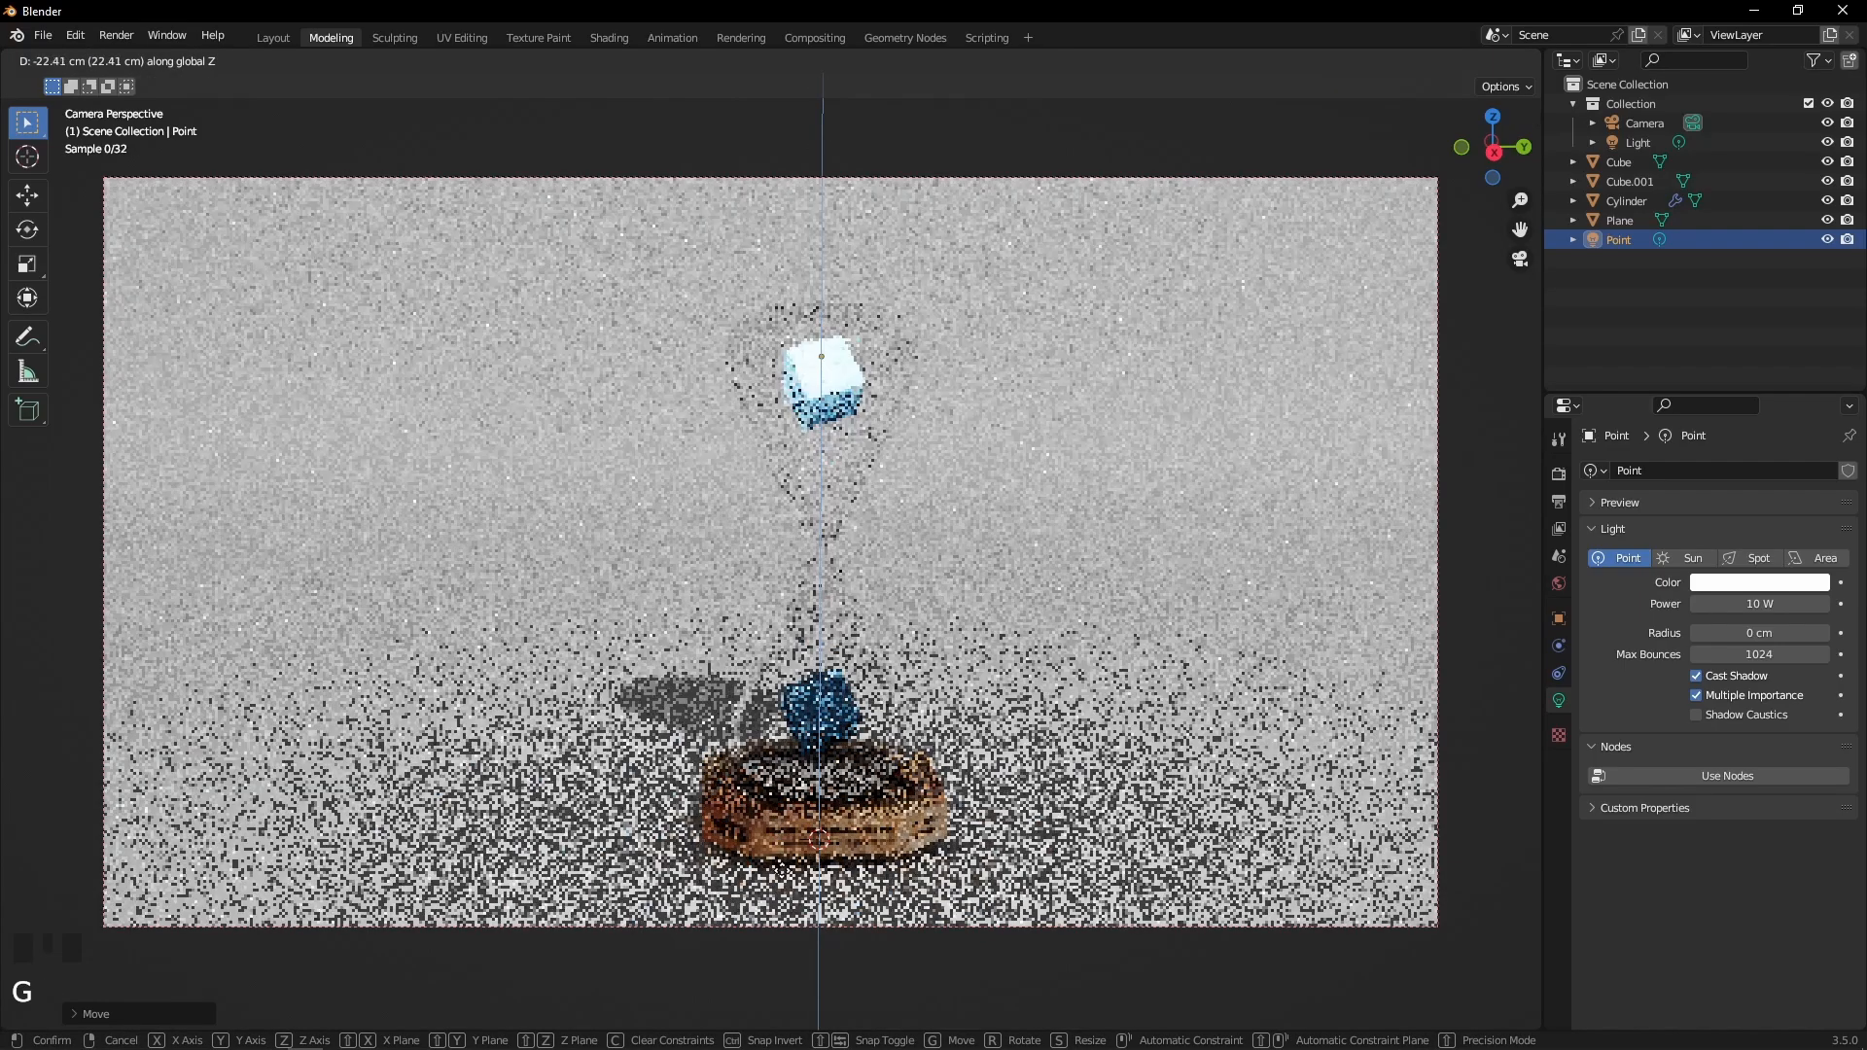
left_click(795, 843)
Move the point light about 9 cm along Y so that it stands beside the hourglass
key("g")
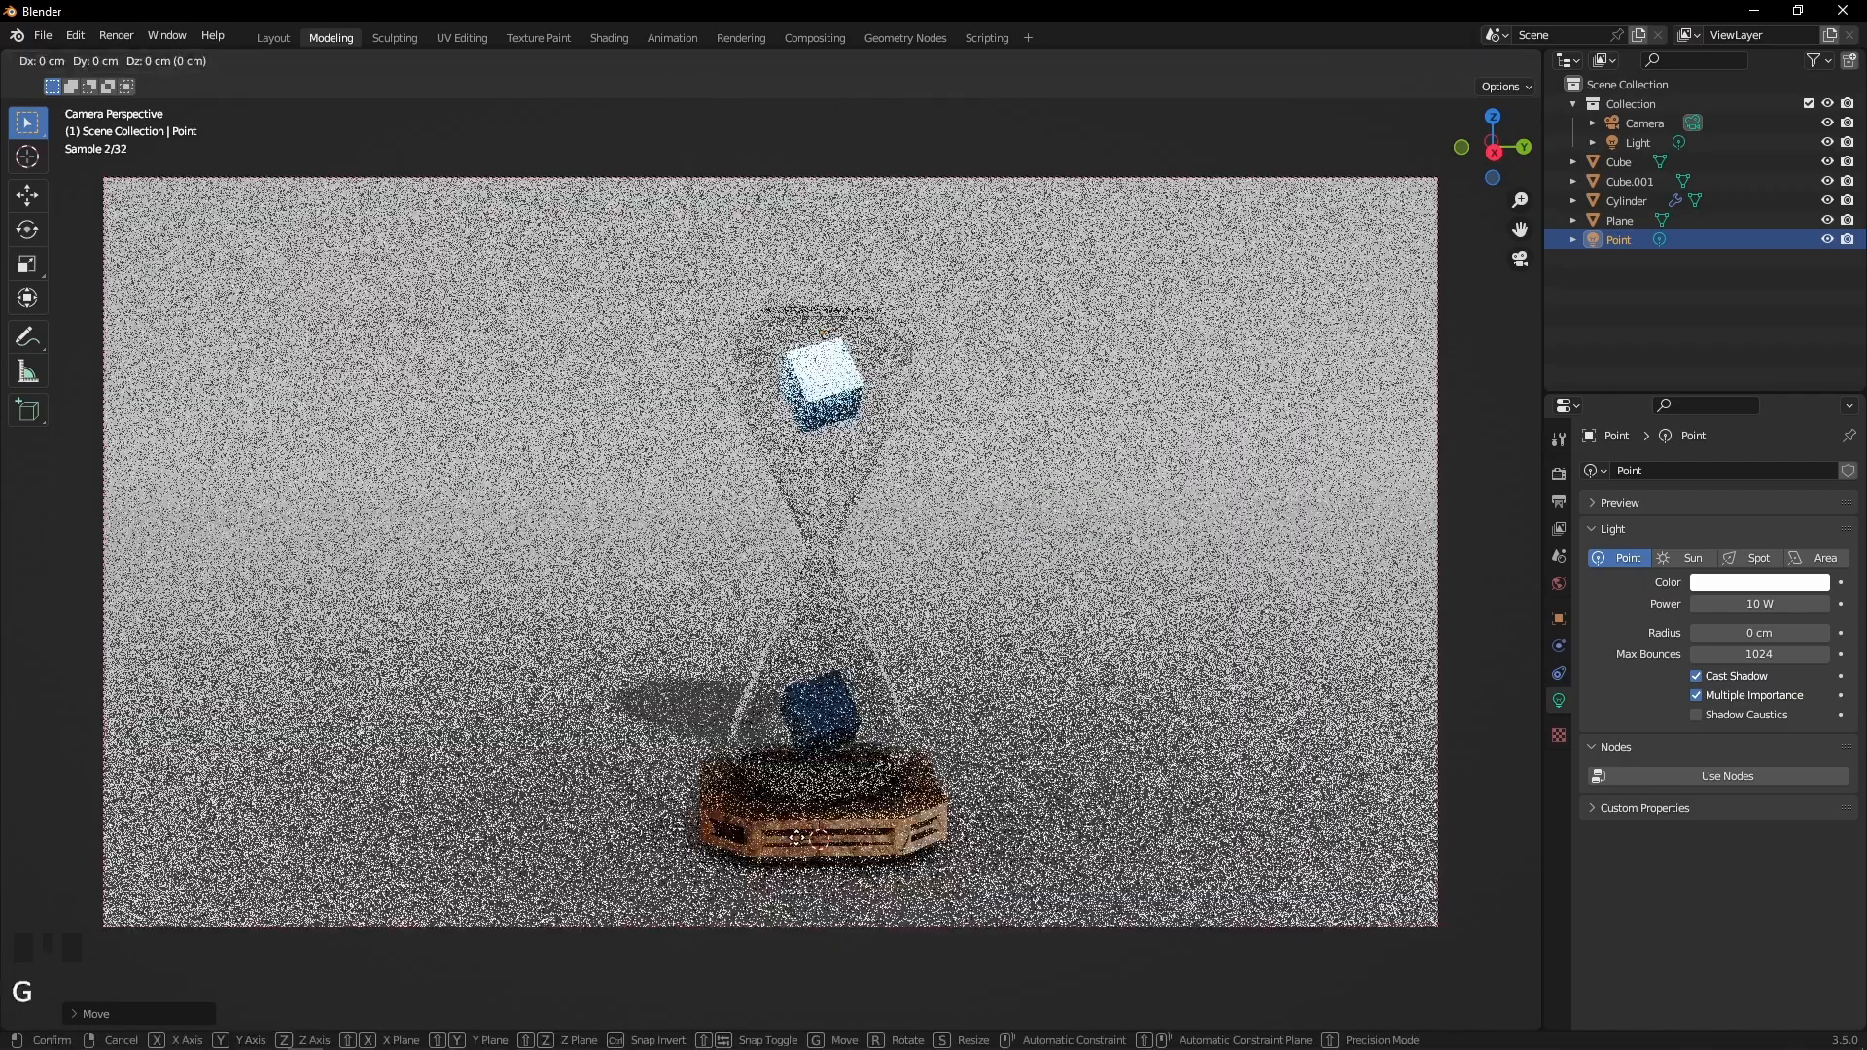
key("x")
key("y")
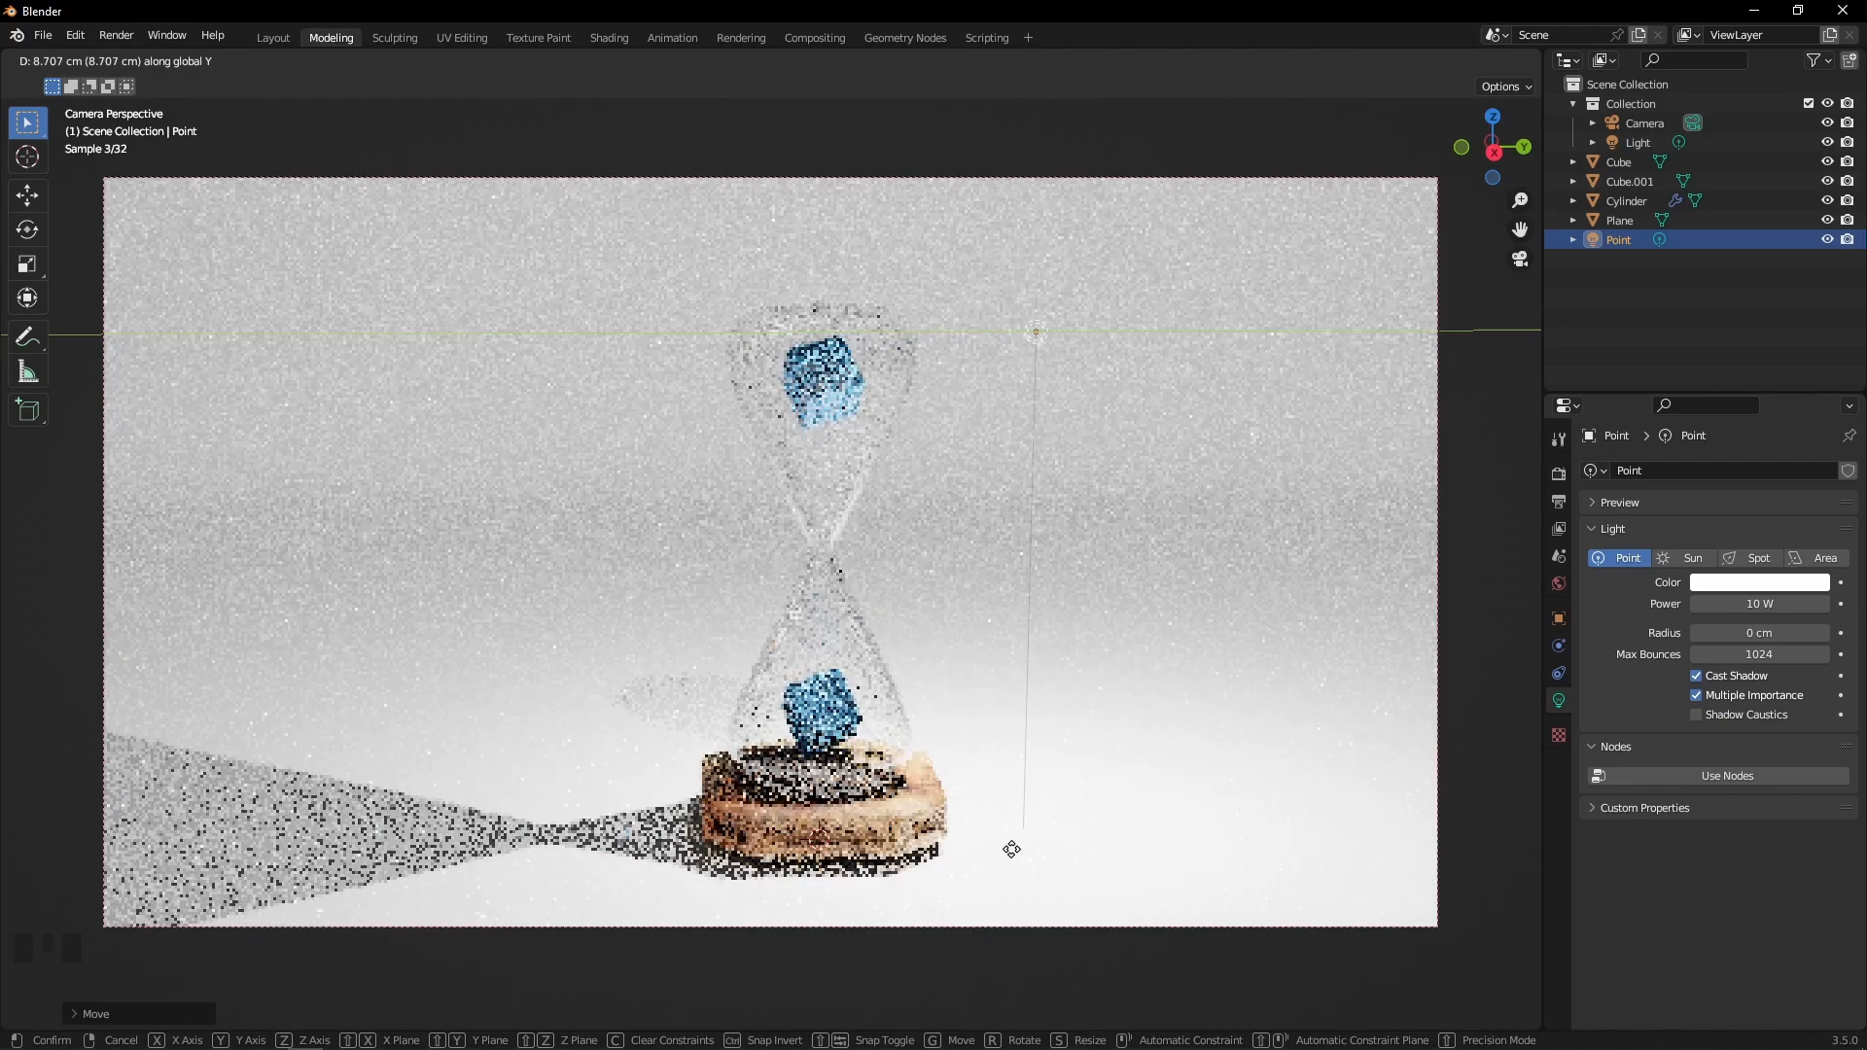
left_click(1029, 859)
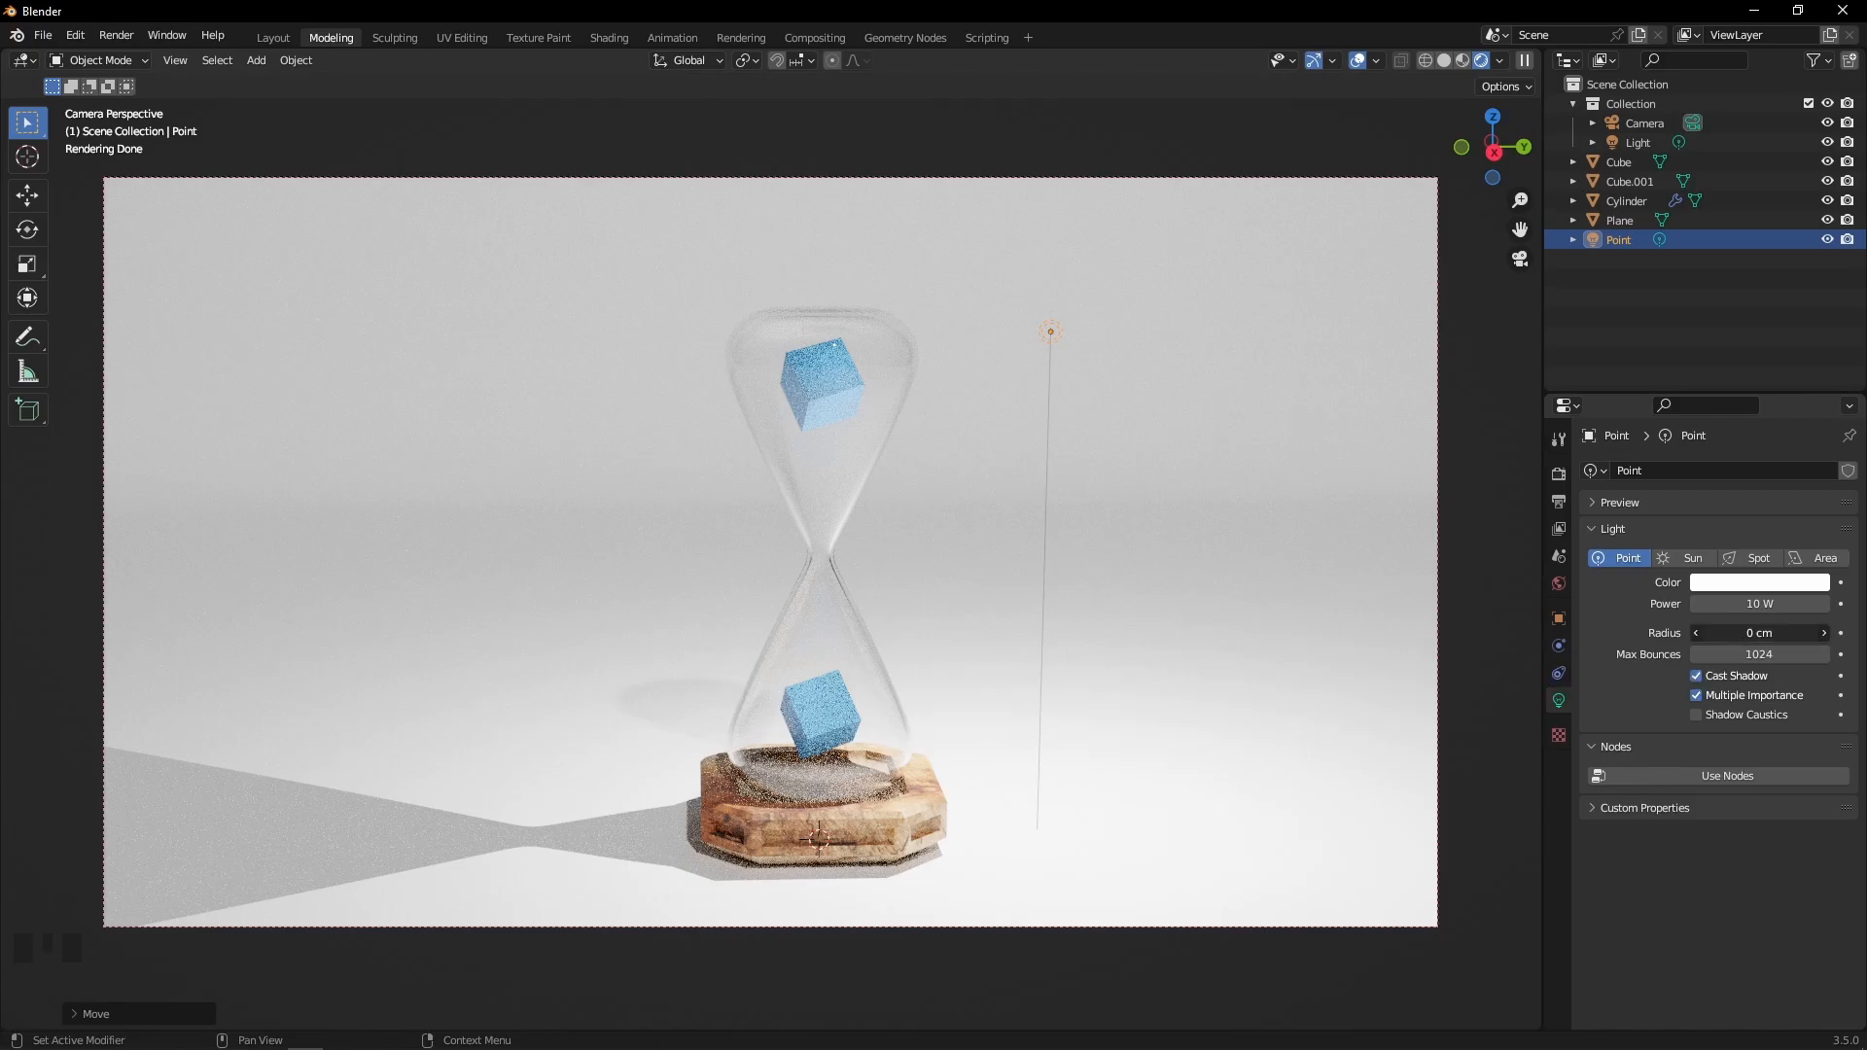
Try a 10 cm radius on the point light and reset it to 0 cm, then try 10000 W power and undo it
mouse_move(1760, 633)
left_mouse_down()
mouse_move(1795, 633)
mouse_move(1739, 632)
left_mouse_up()
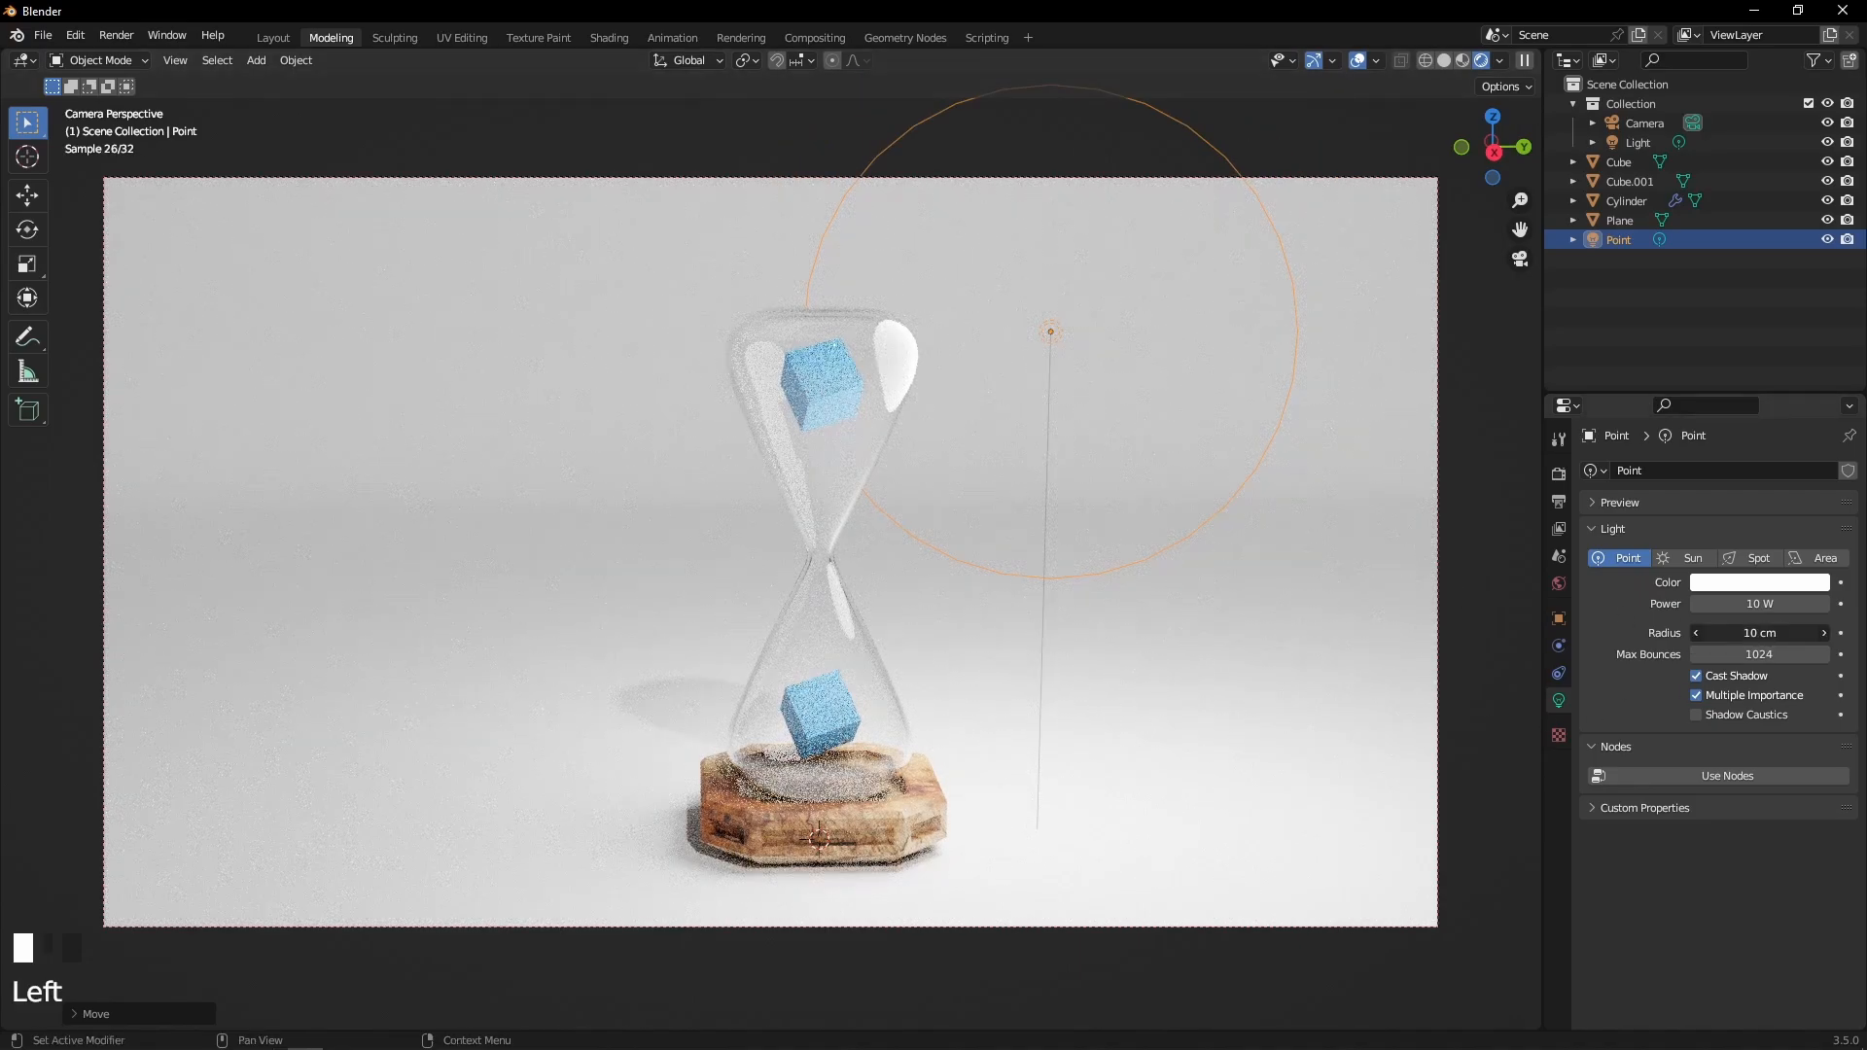
left_click_drag(1760, 633, 1707, 633)
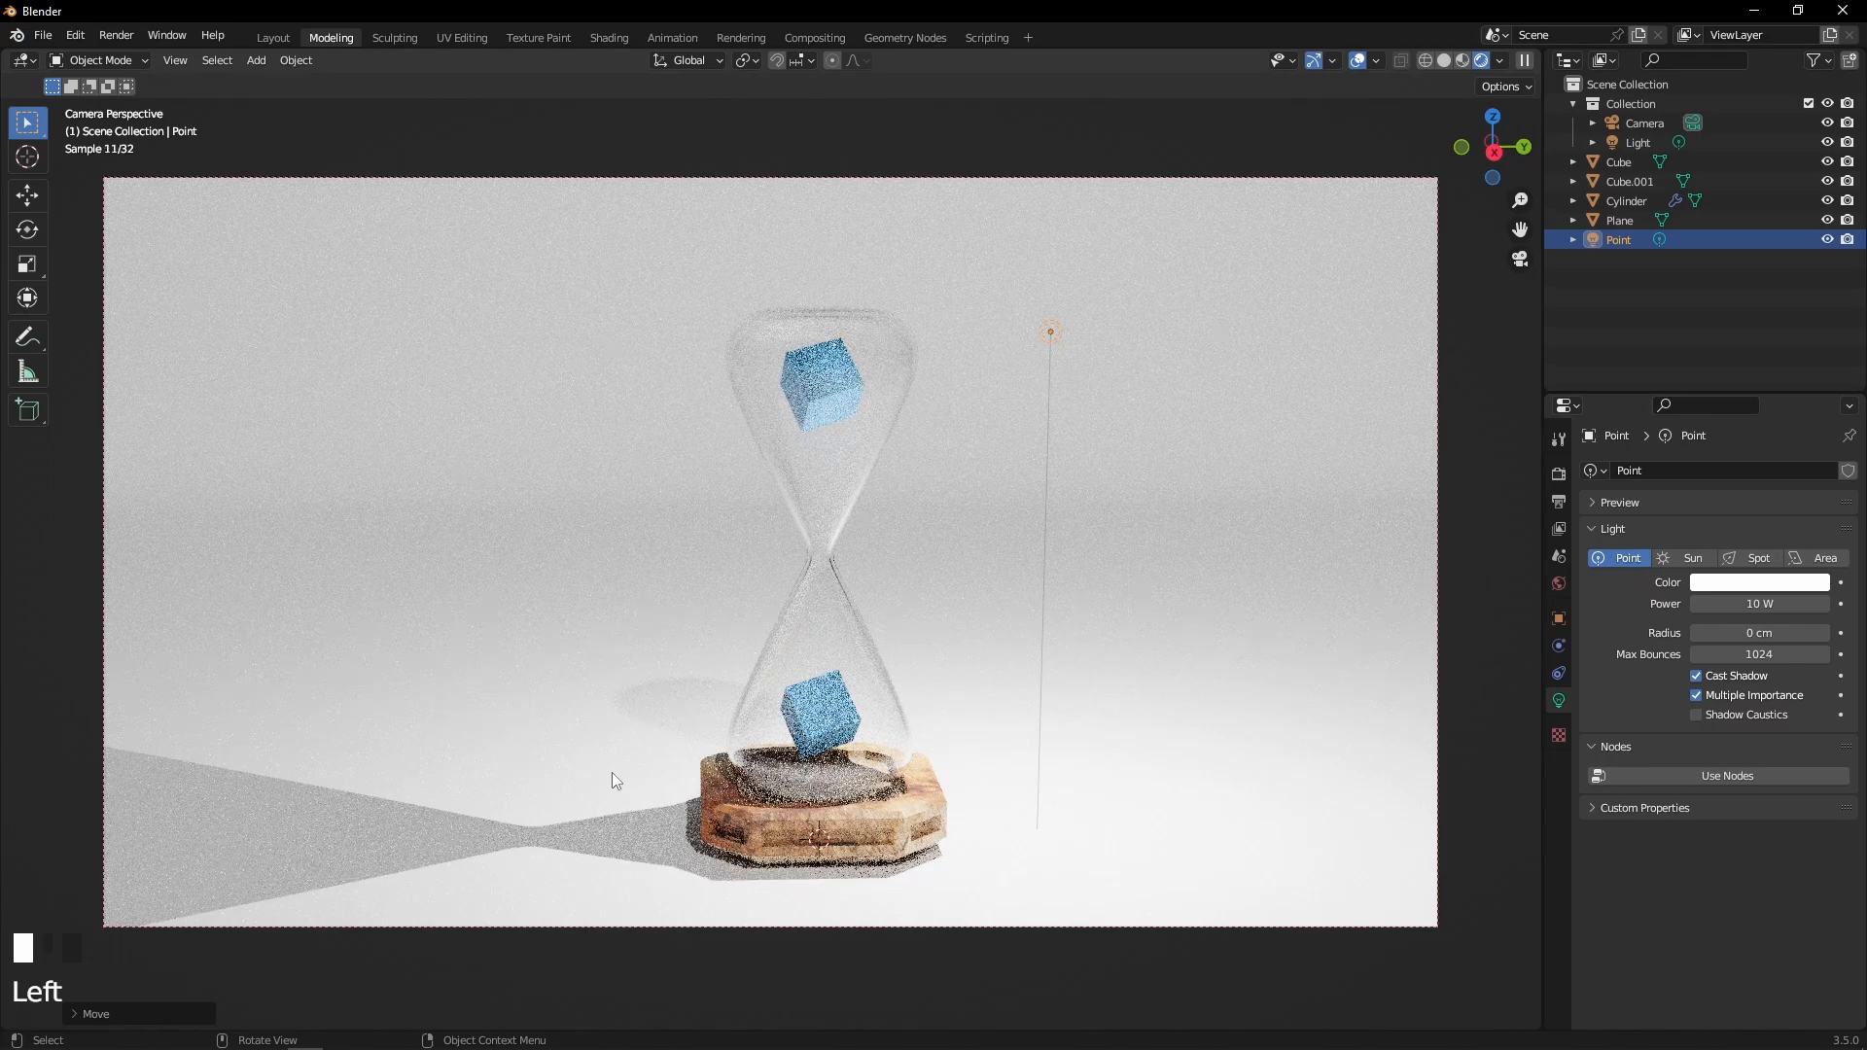
left_click(1746, 604)
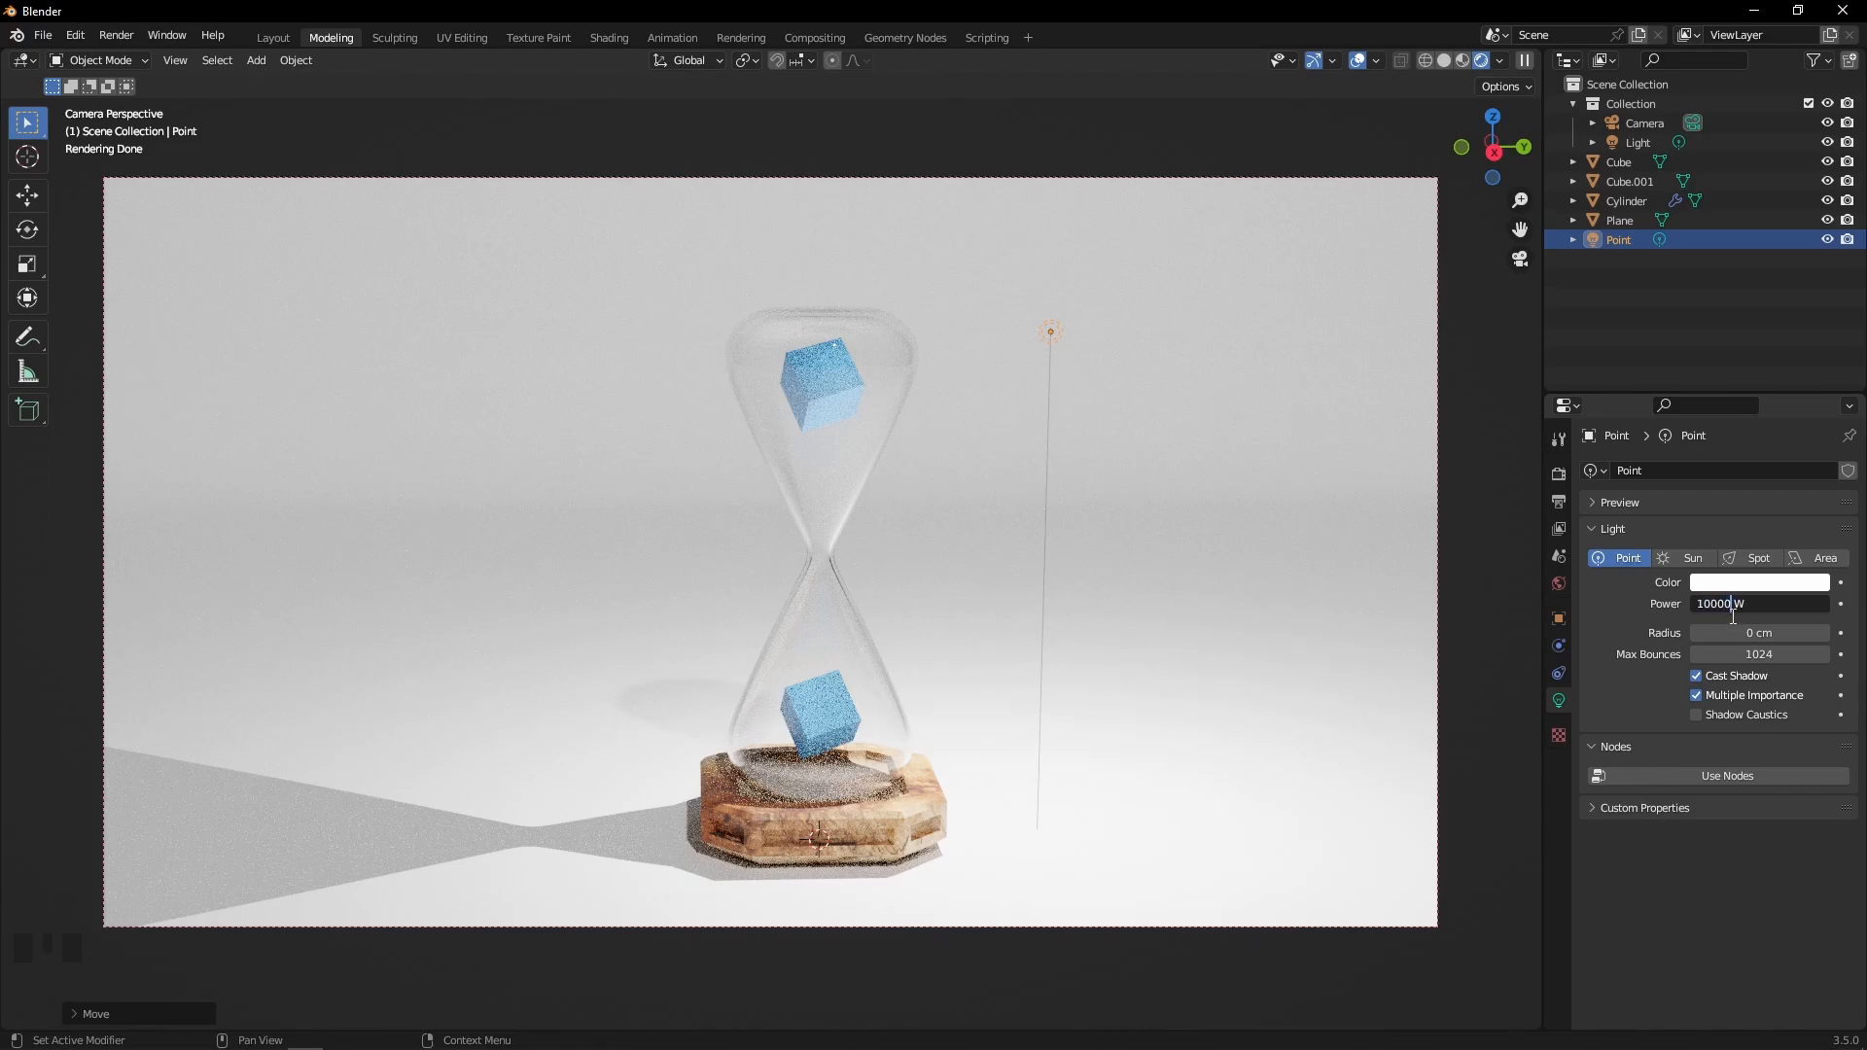
key("Return")
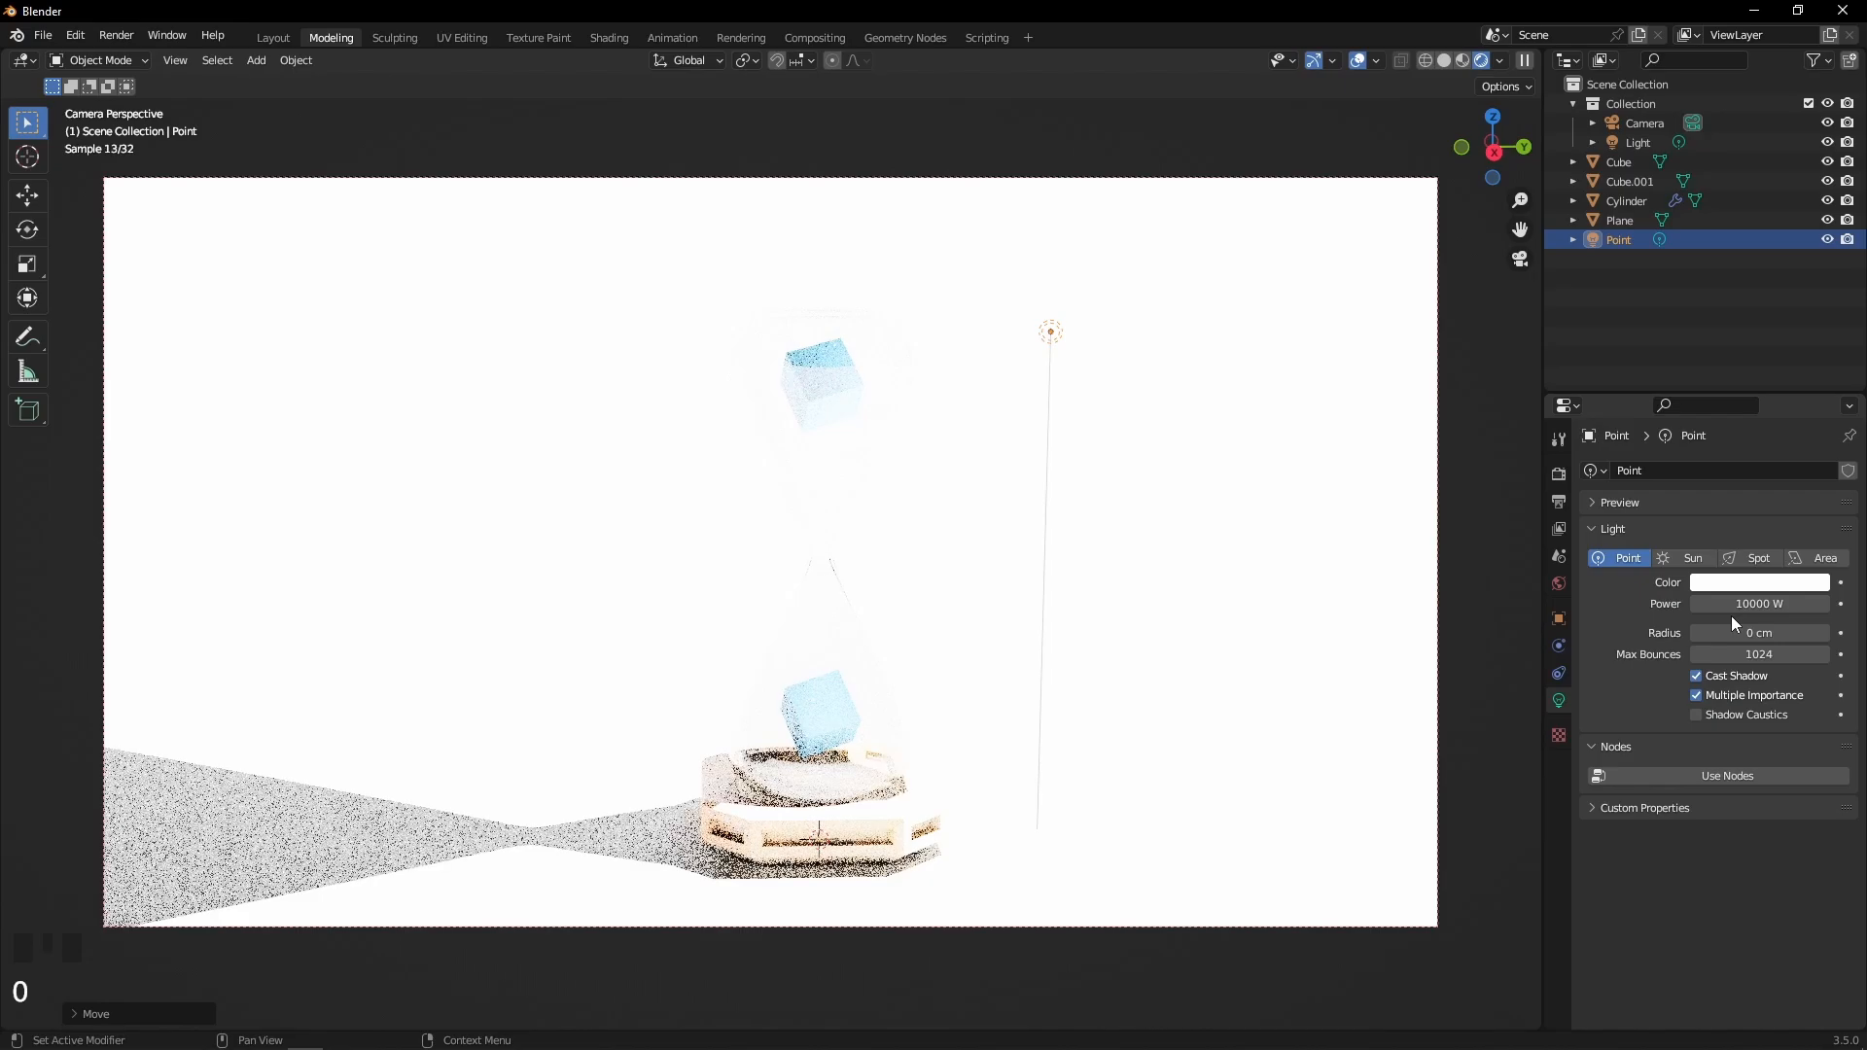
key("ctrl+z")
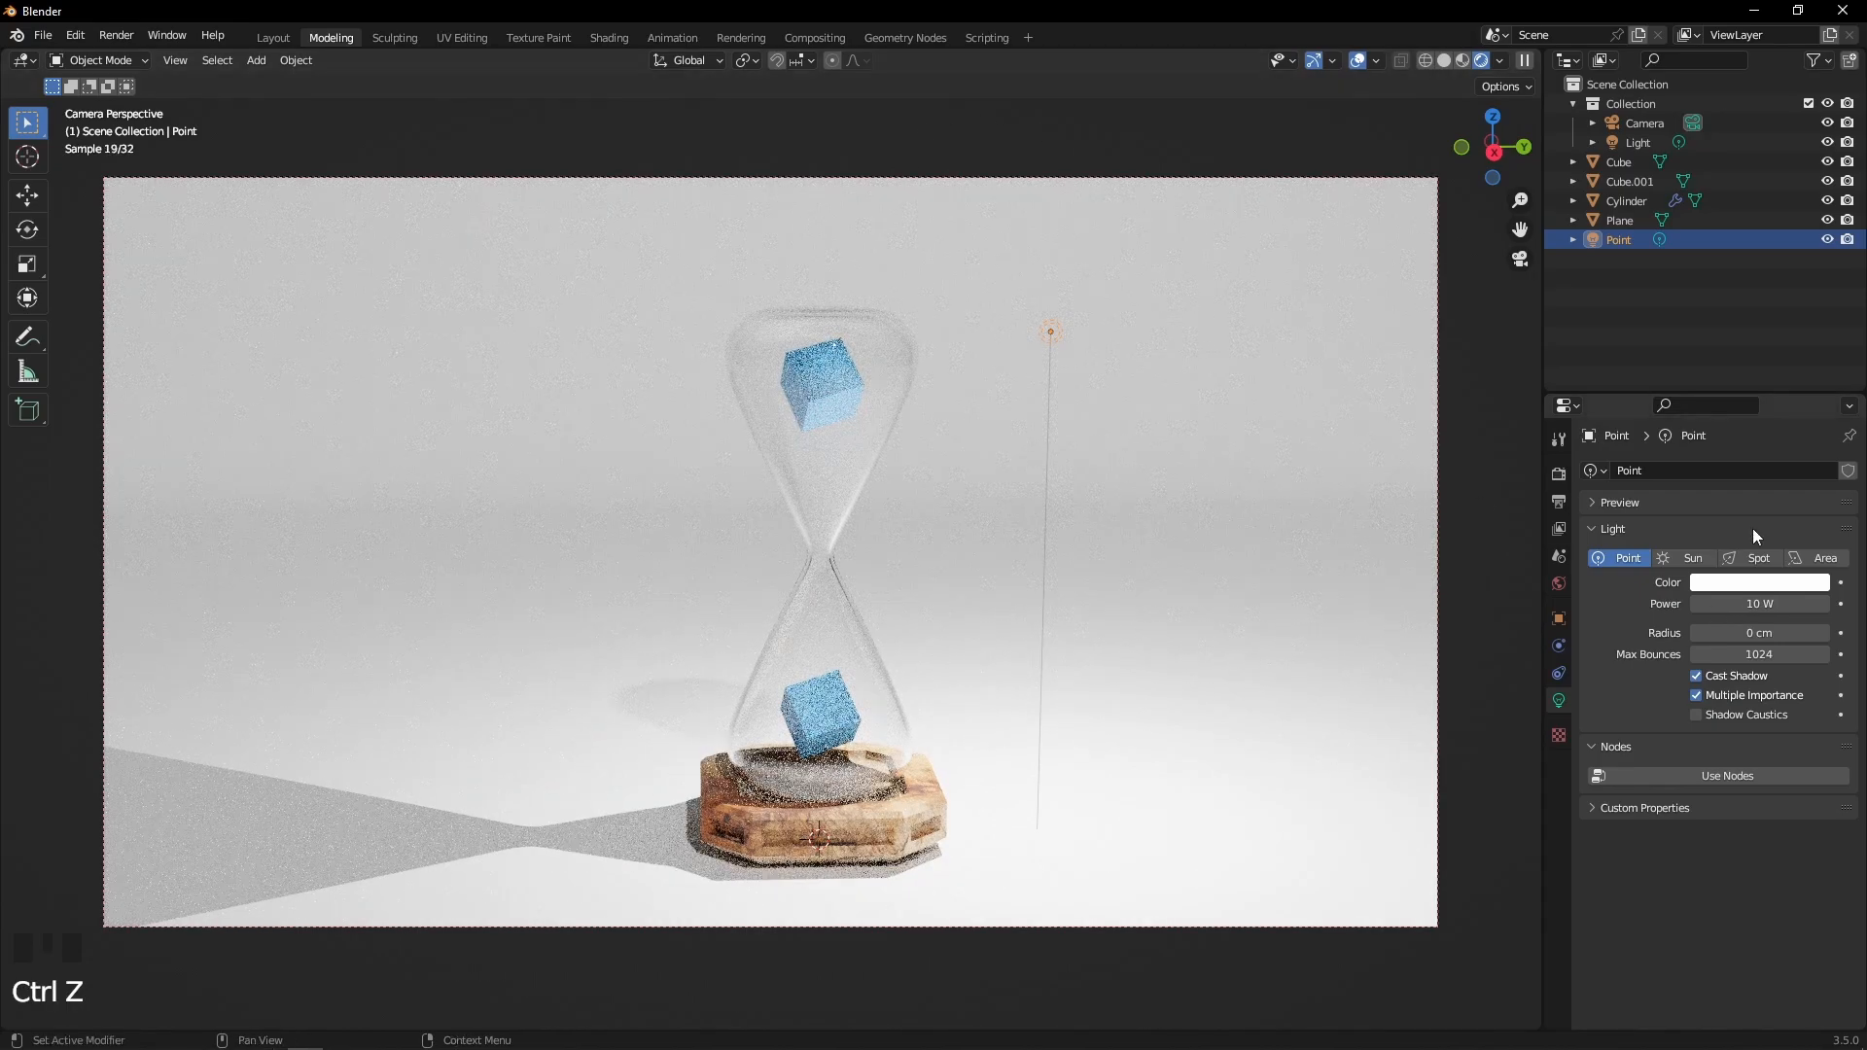
Try red, blue and green colors on the point light, then remove the saturation to restore white
left_click(1734, 584)
left_click(1737, 454)
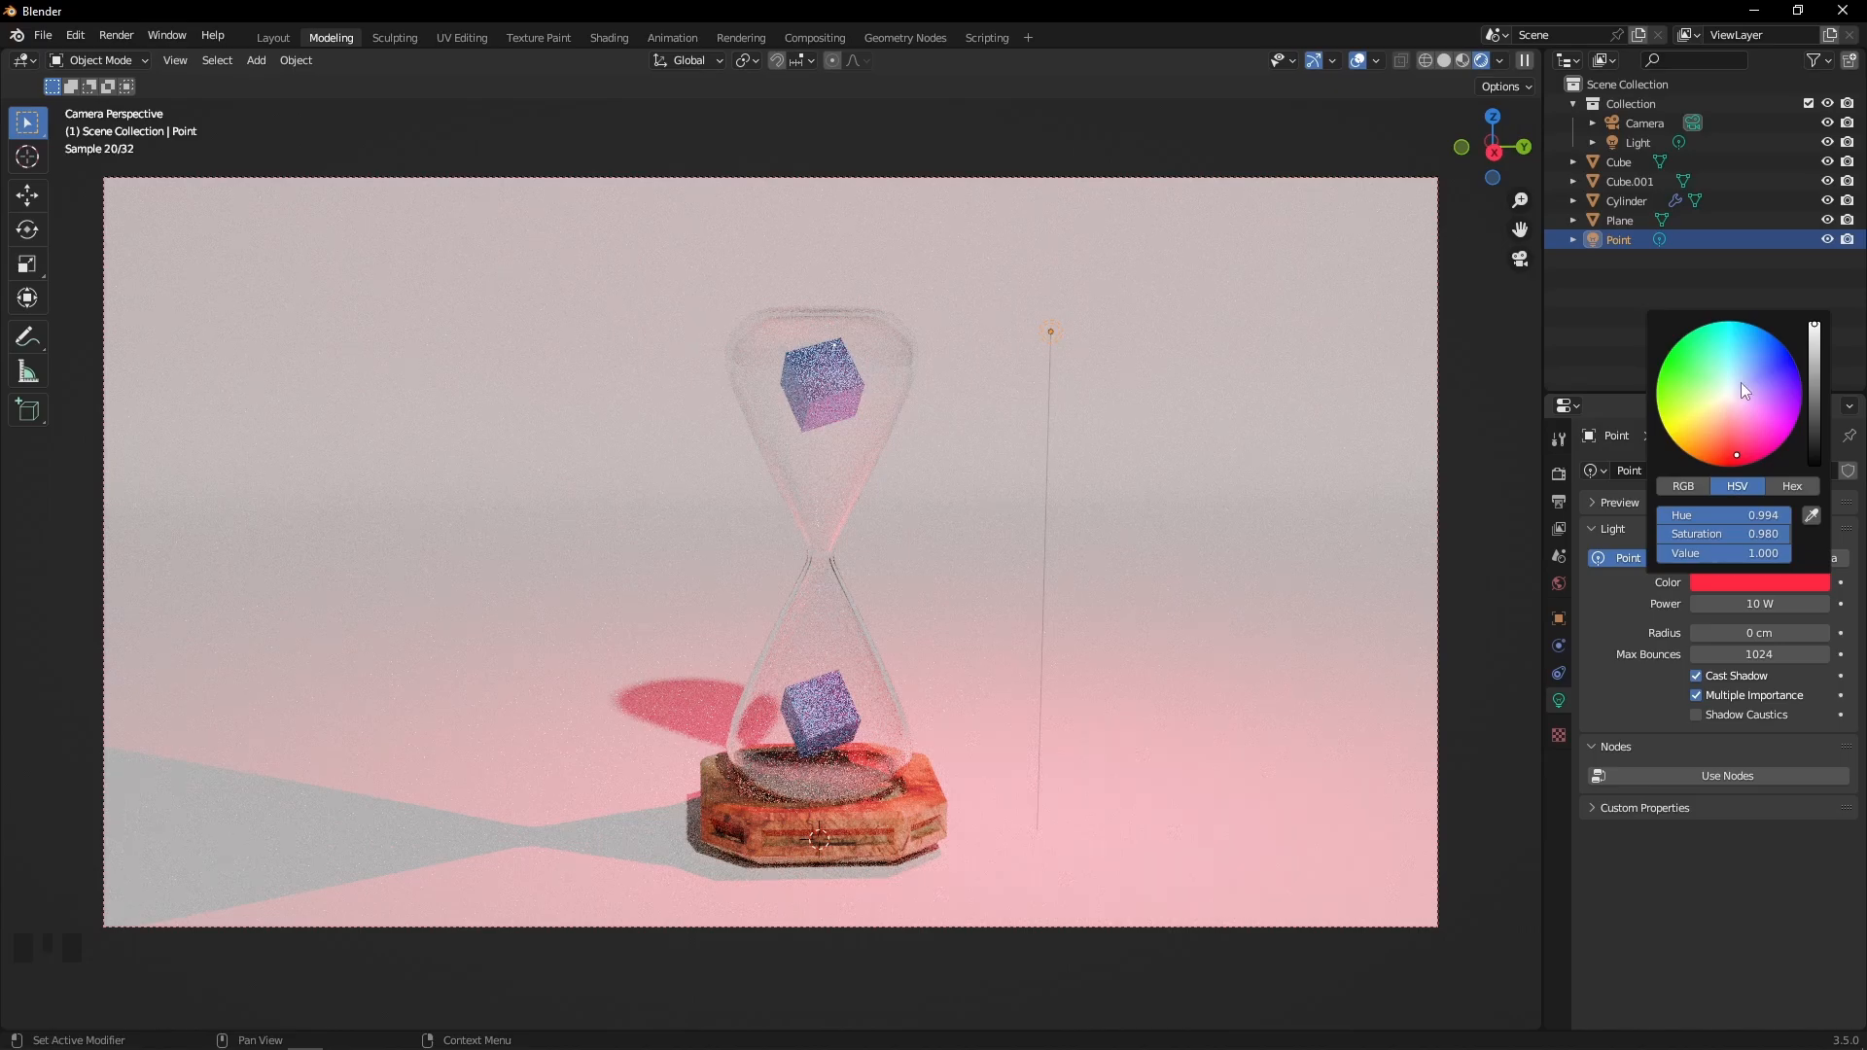
left_click(1768, 366)
left_click(1686, 368)
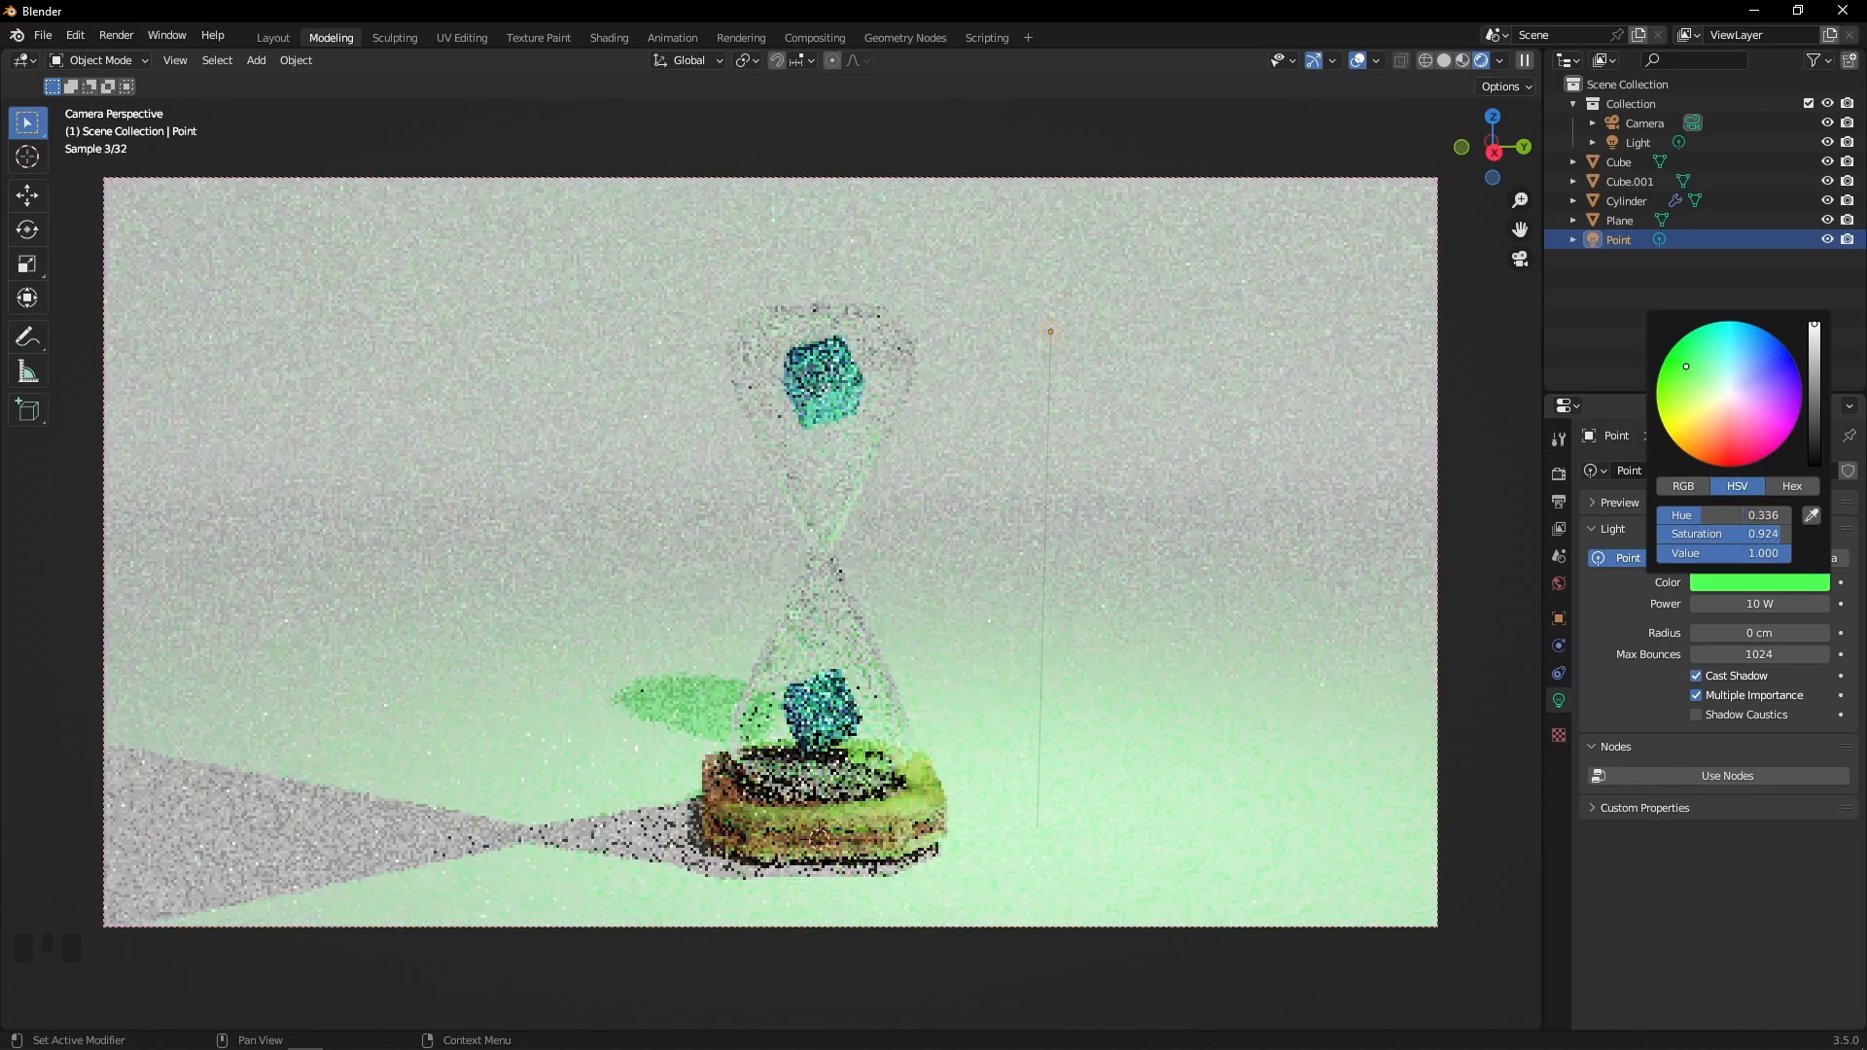
left_click(1731, 447)
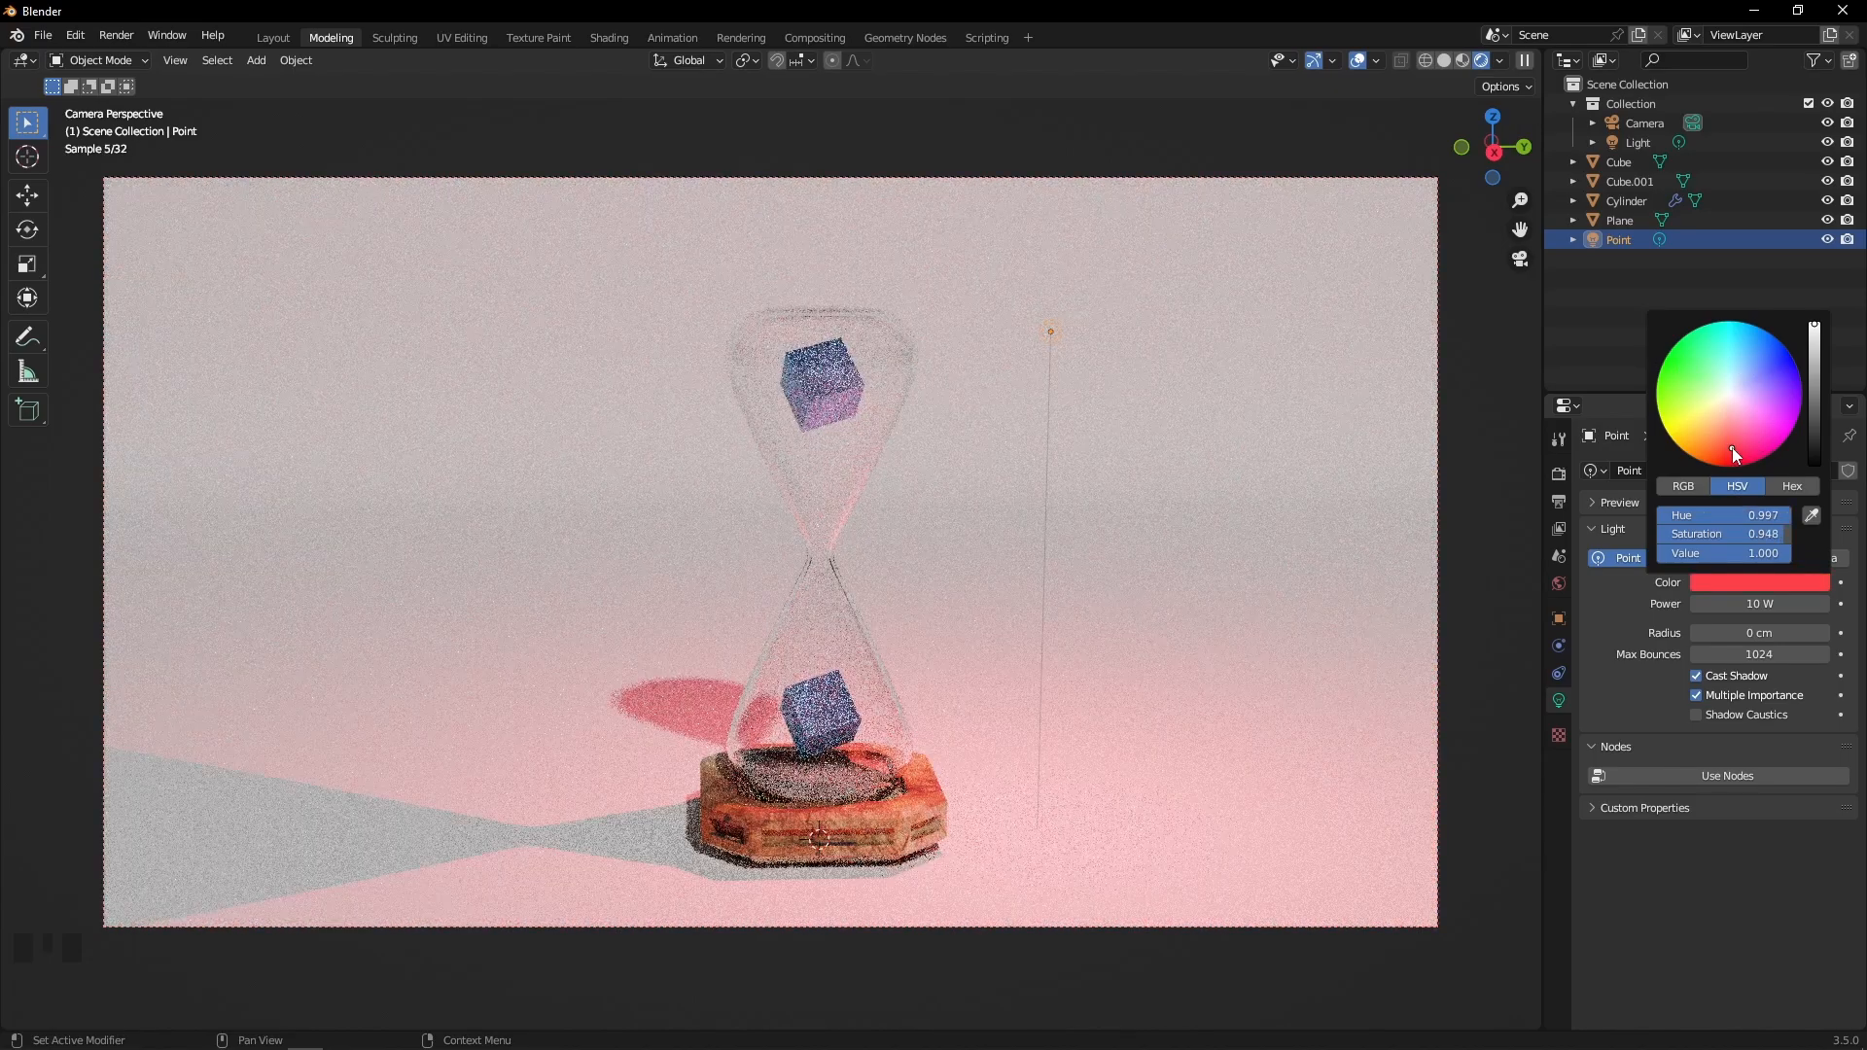
left_click(901, 414)
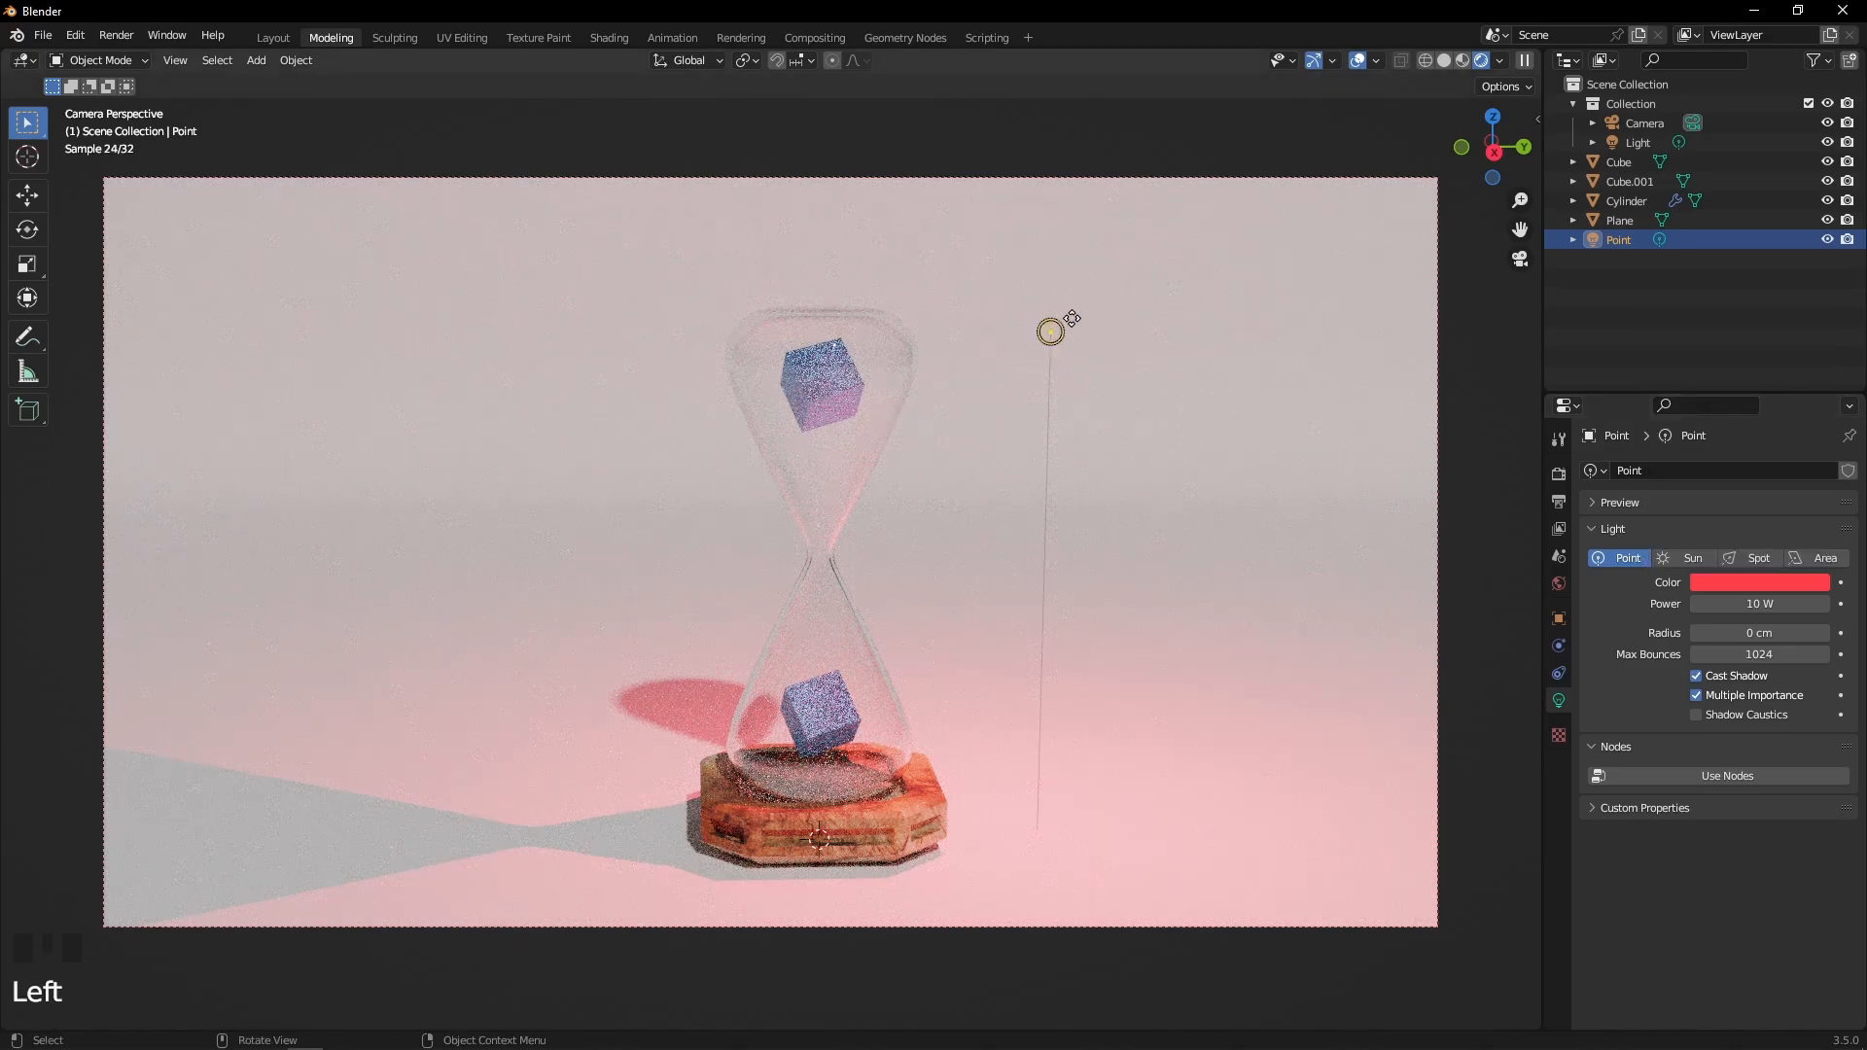
left_click(1716, 583)
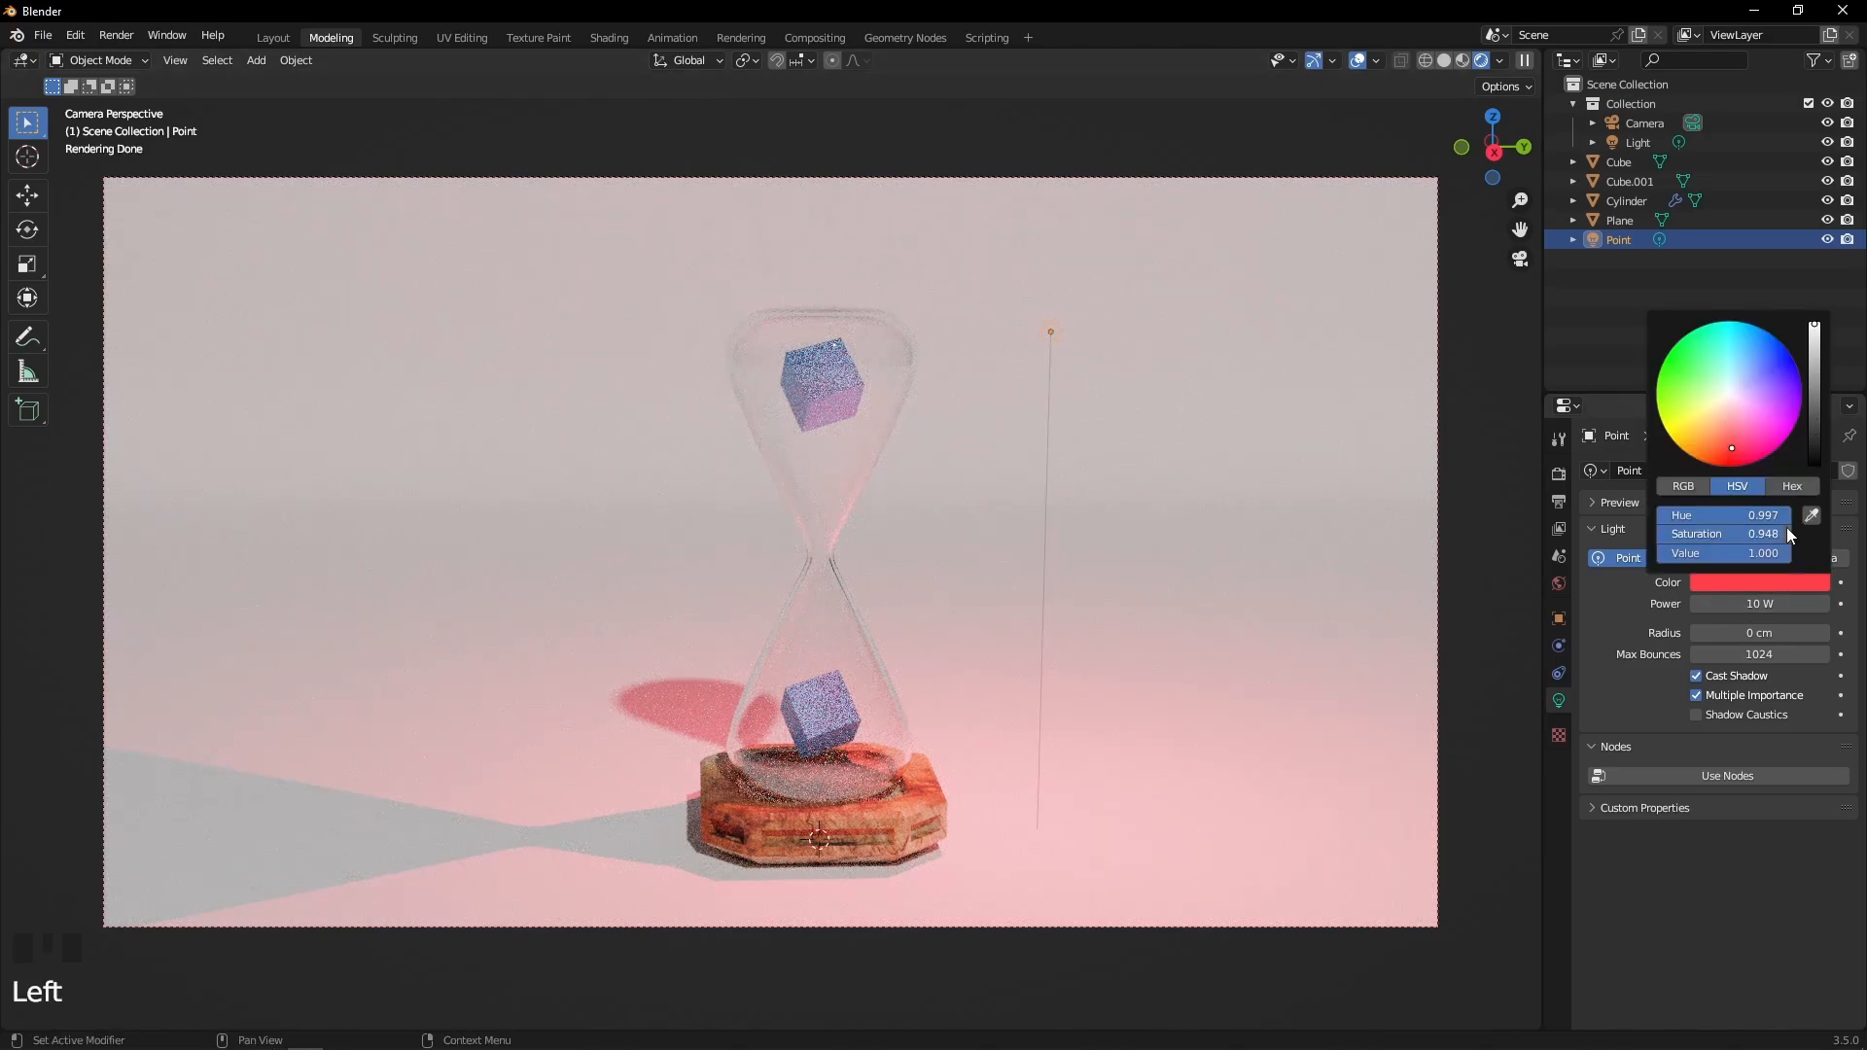
left_click_drag(1712, 534, 1581, 534)
Set the point light's radius to 9 cm
scroll(952, 486, "up", 3)
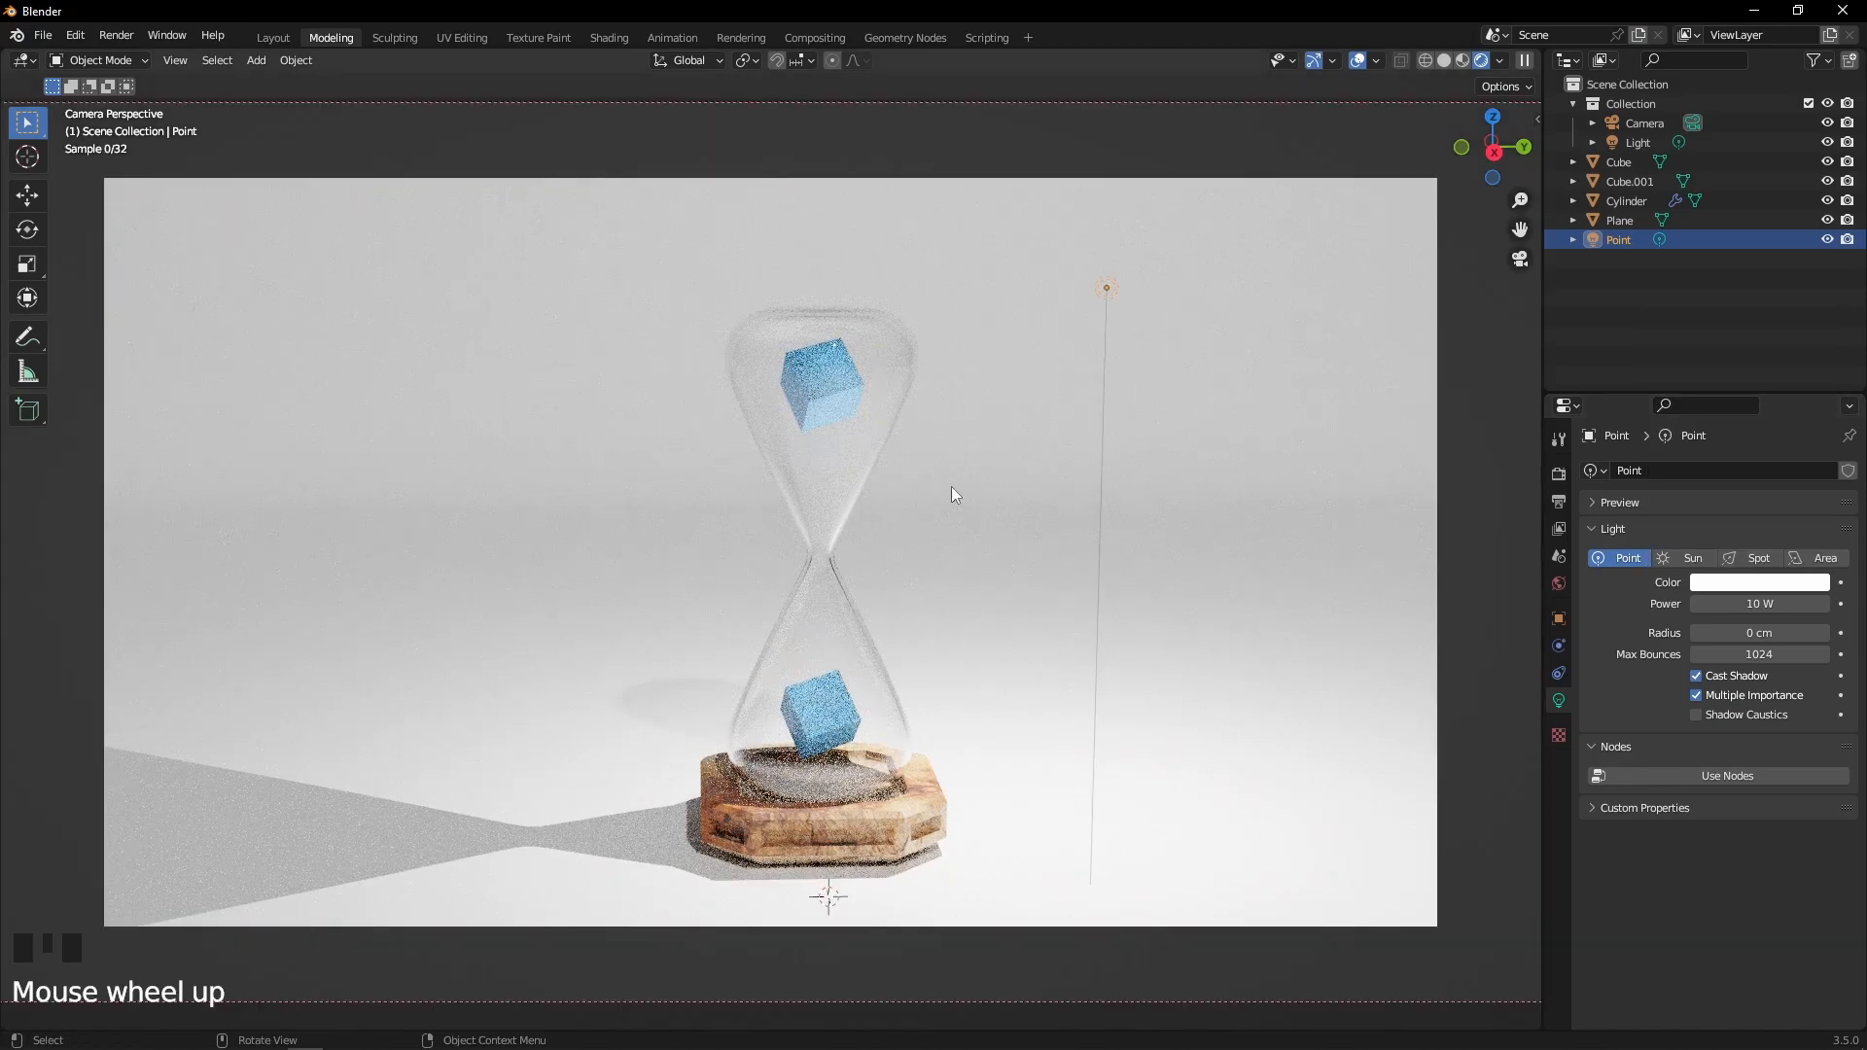
scroll(948, 491, "down", 1)
scroll(944, 487, "down", 1)
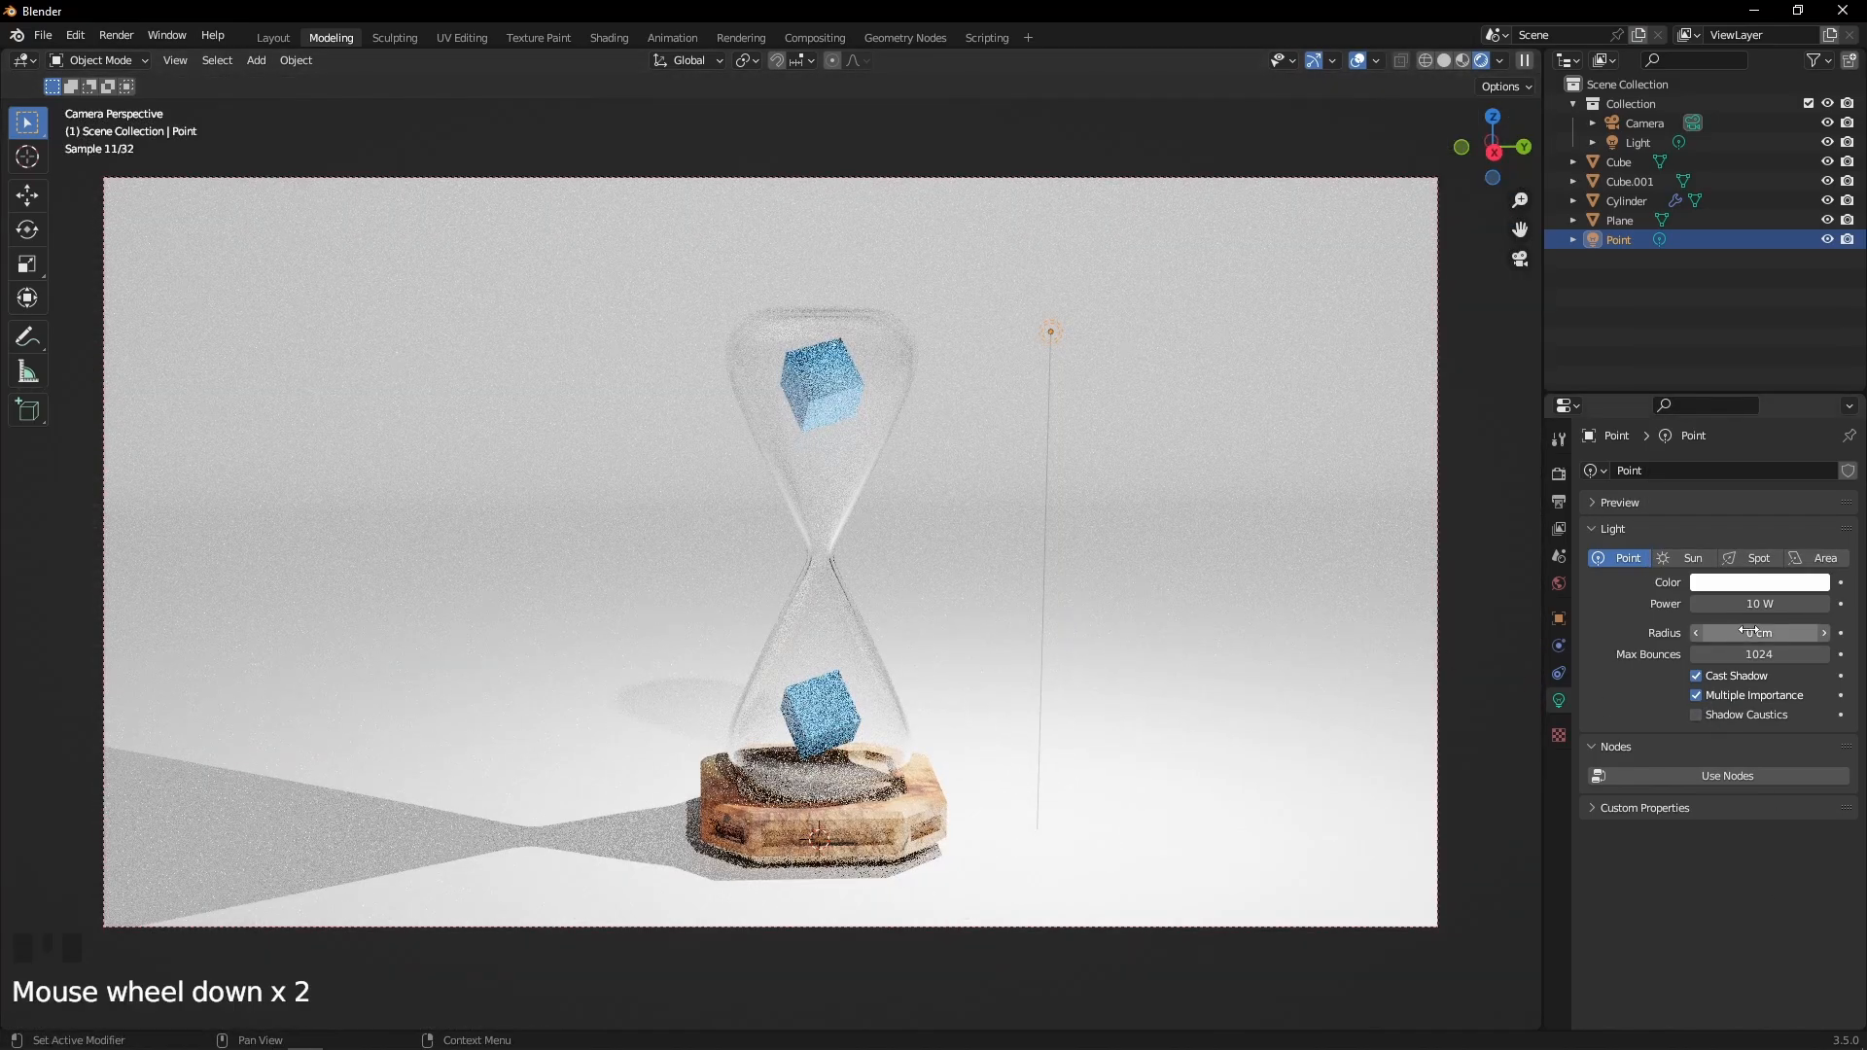
left_click_drag(1749, 631, 1770, 631)
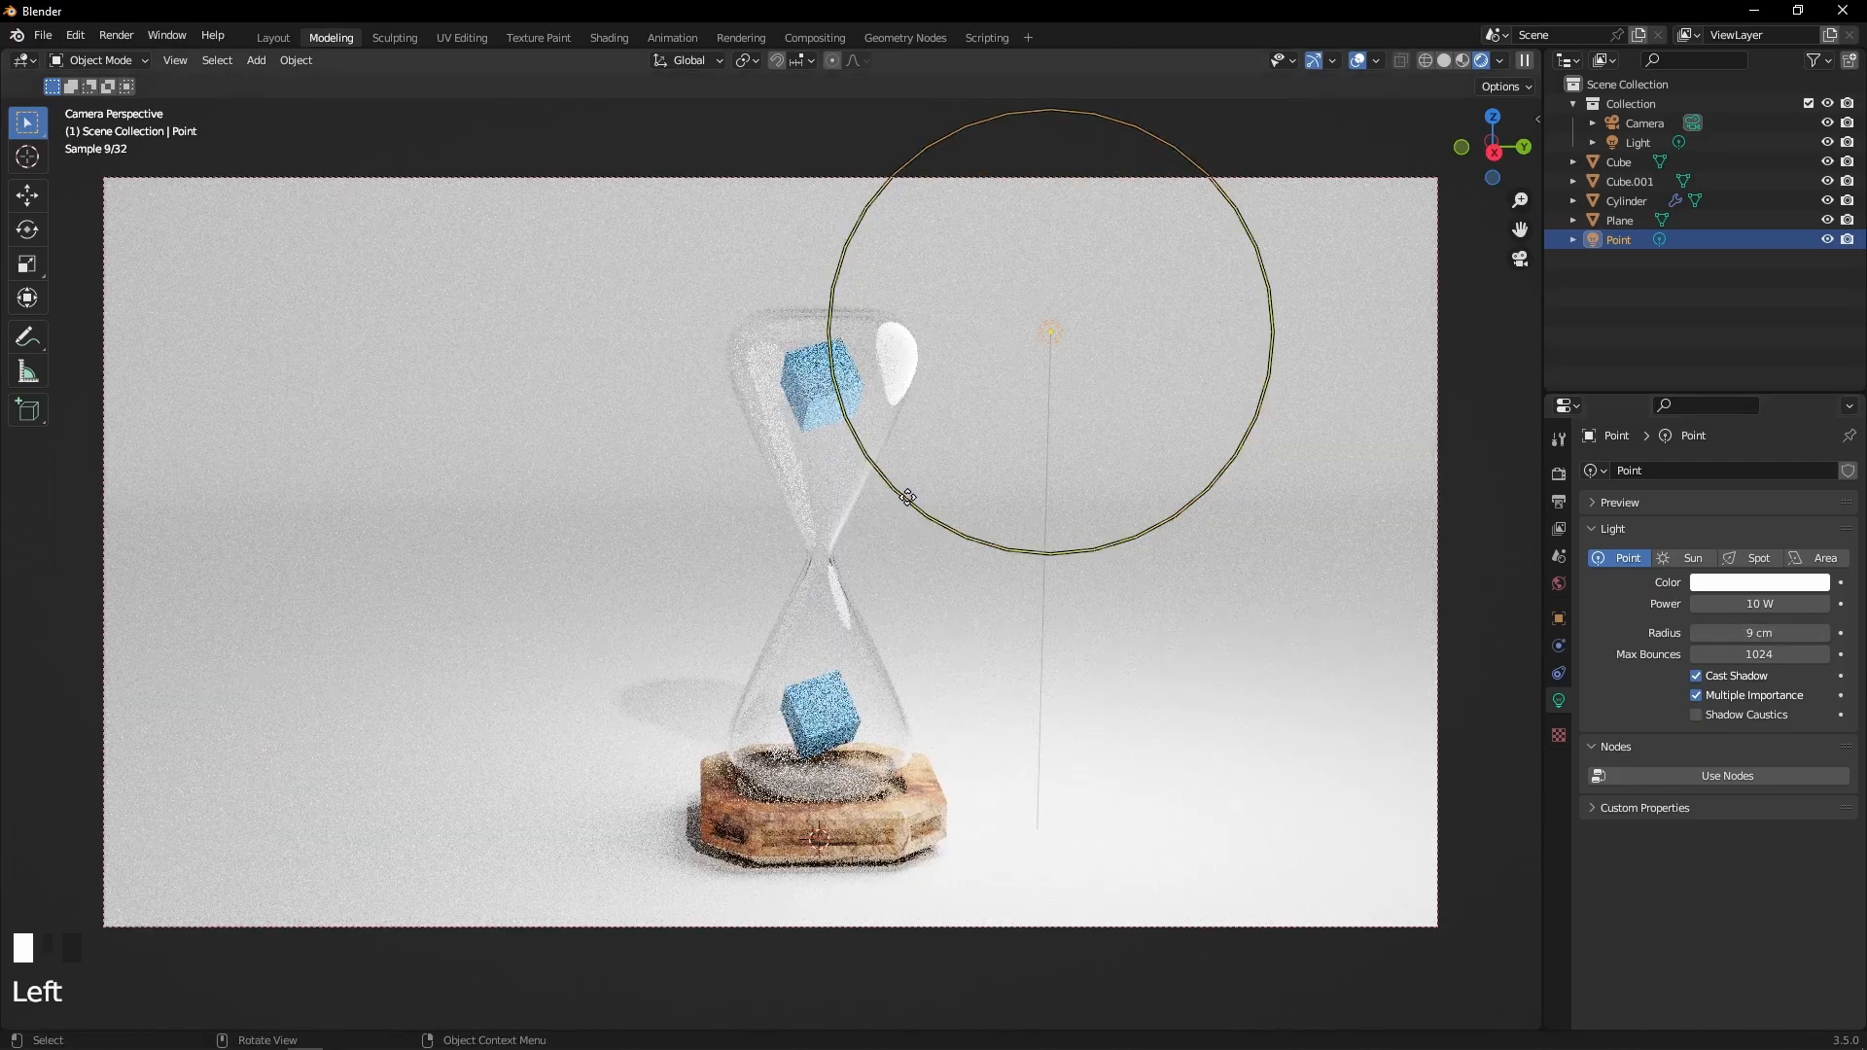
Move the point light about 7.7 cm along Y, farther from the hourglass, and set its radius to 5 cm
key("g")
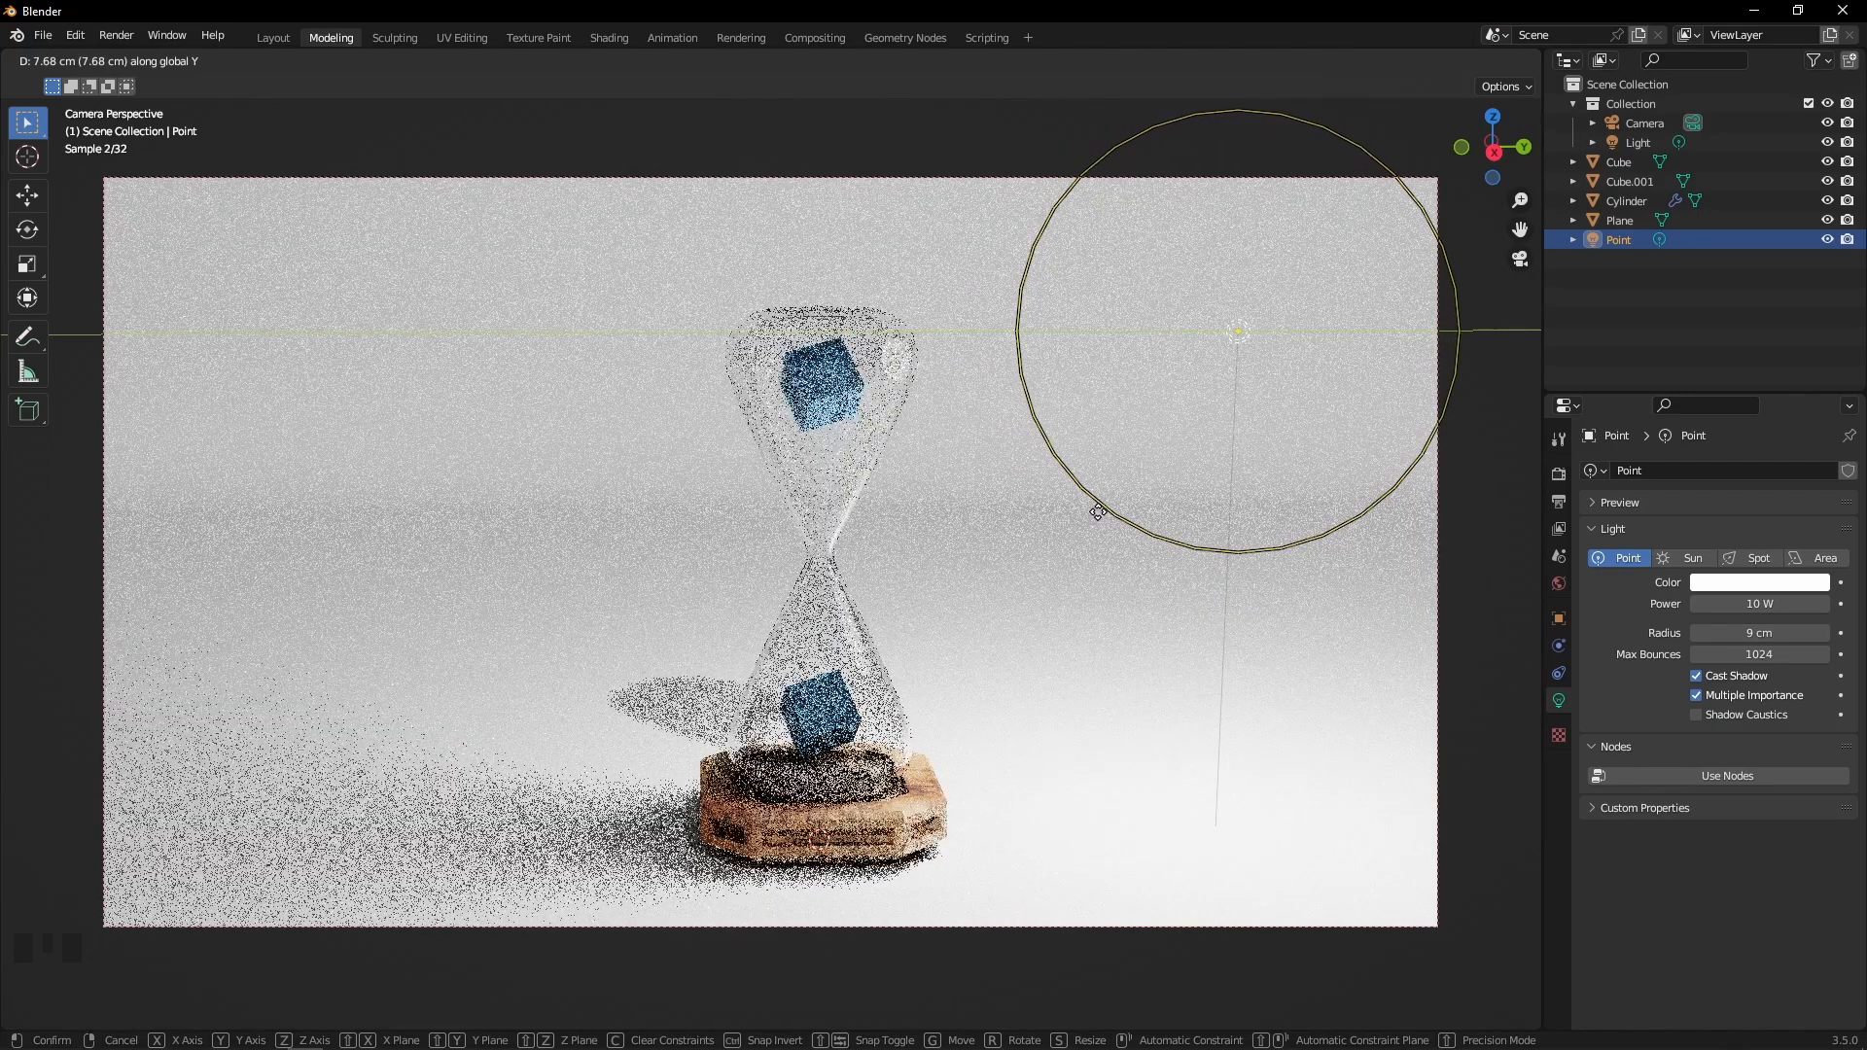
left_click(1098, 512)
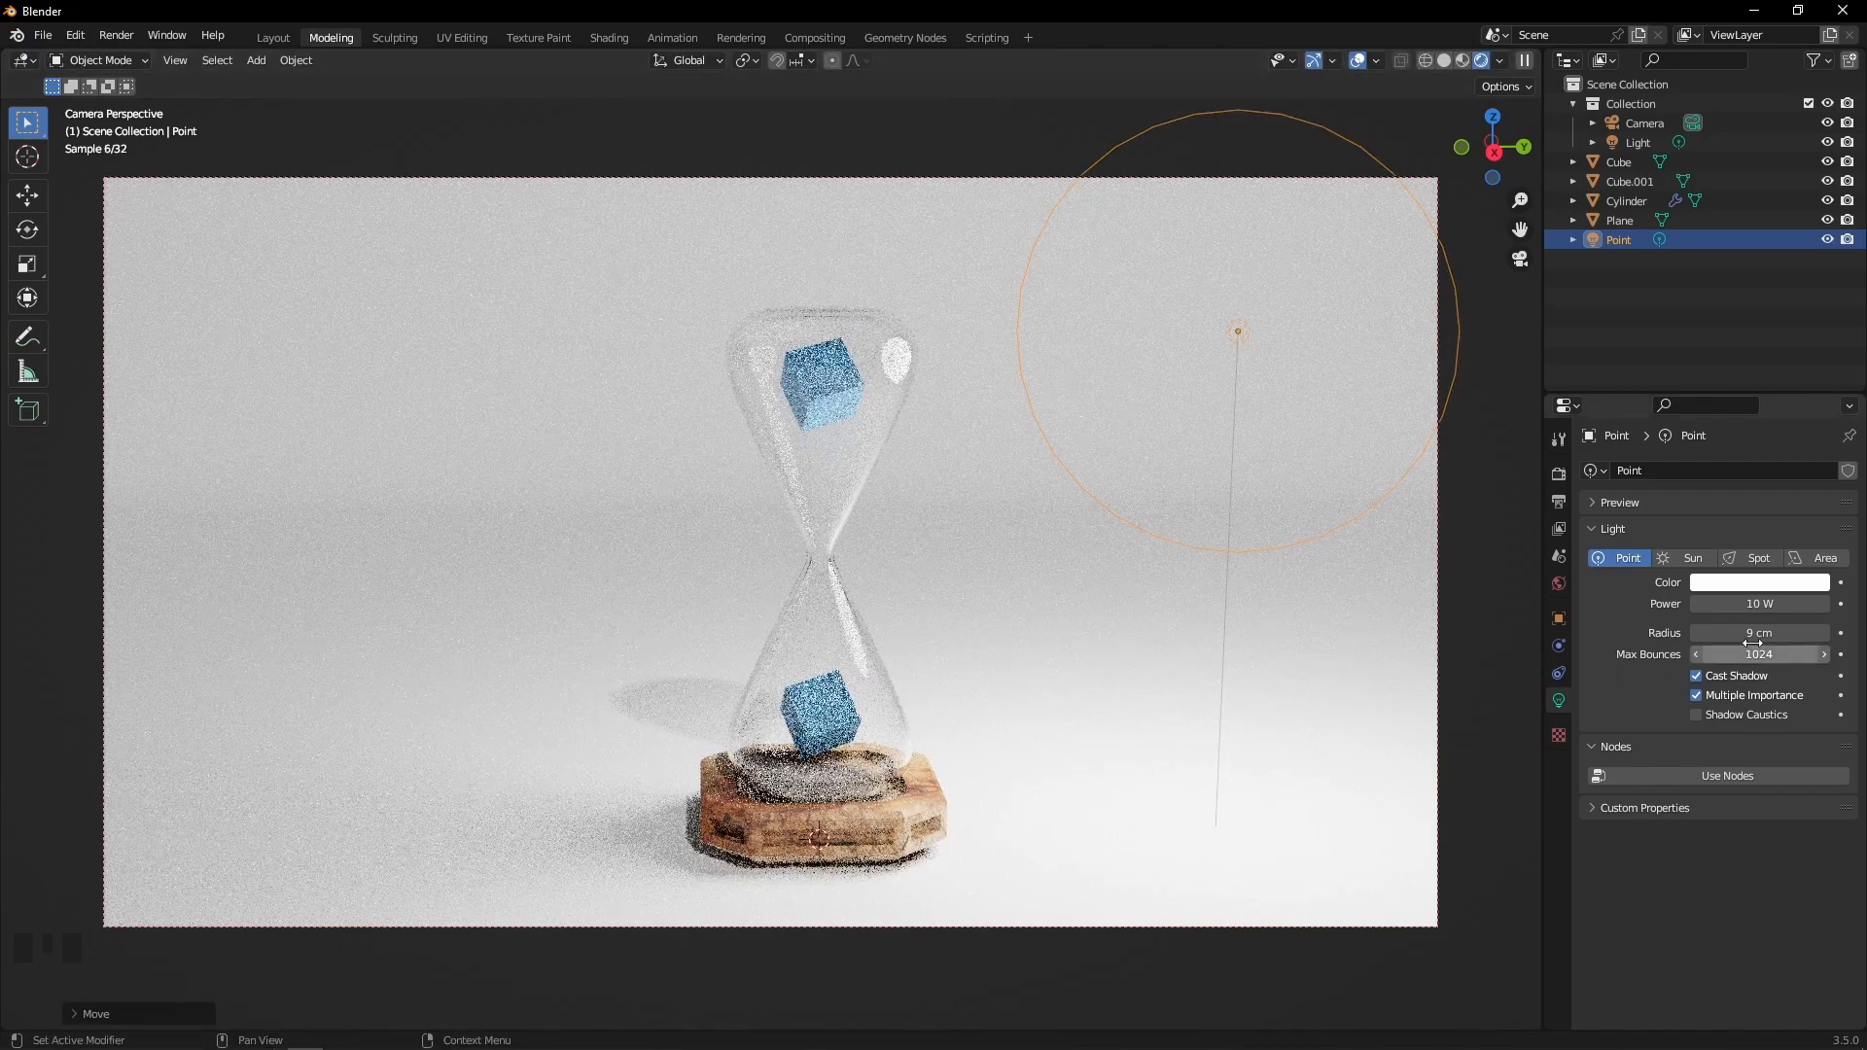
left_click_drag(1752, 633, 1708, 633)
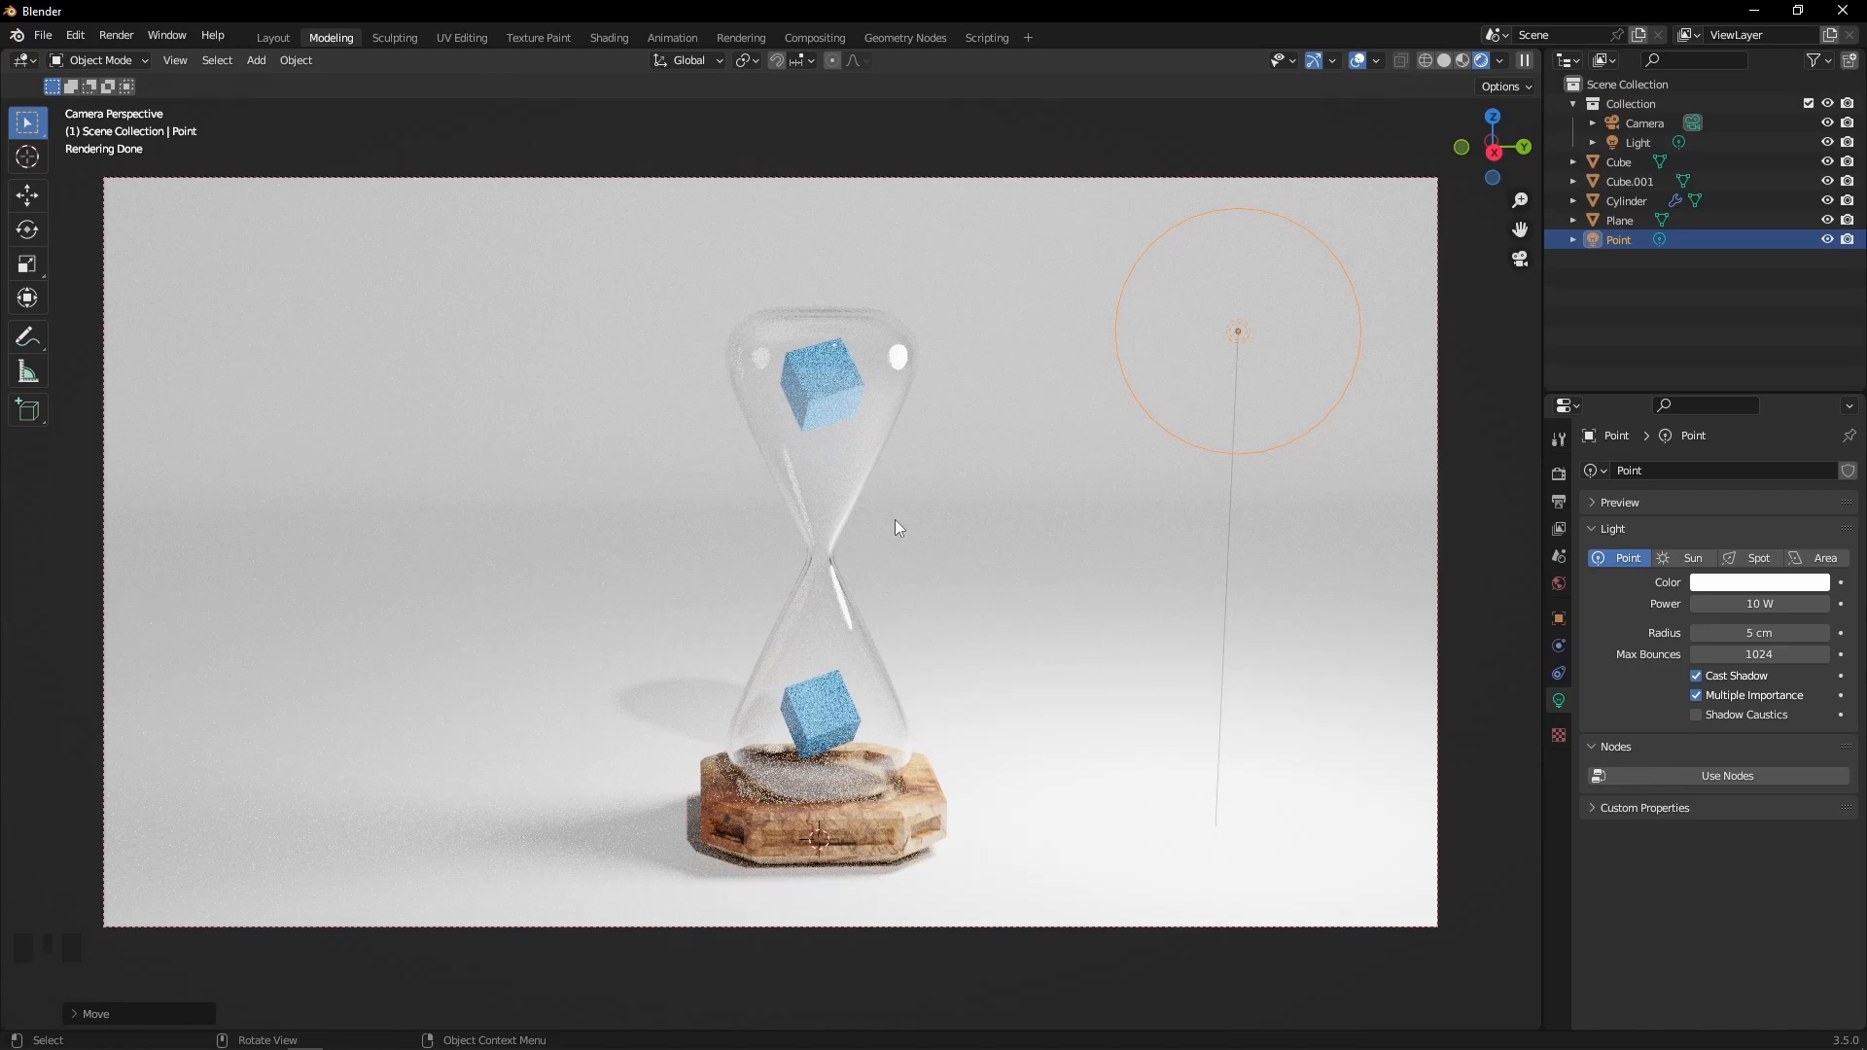
Switch the viewport to solid shading and view the scene from the top
scroll(1367, 463, "down", 2)
middle_click_drag(1368, 463, 1337, 475)
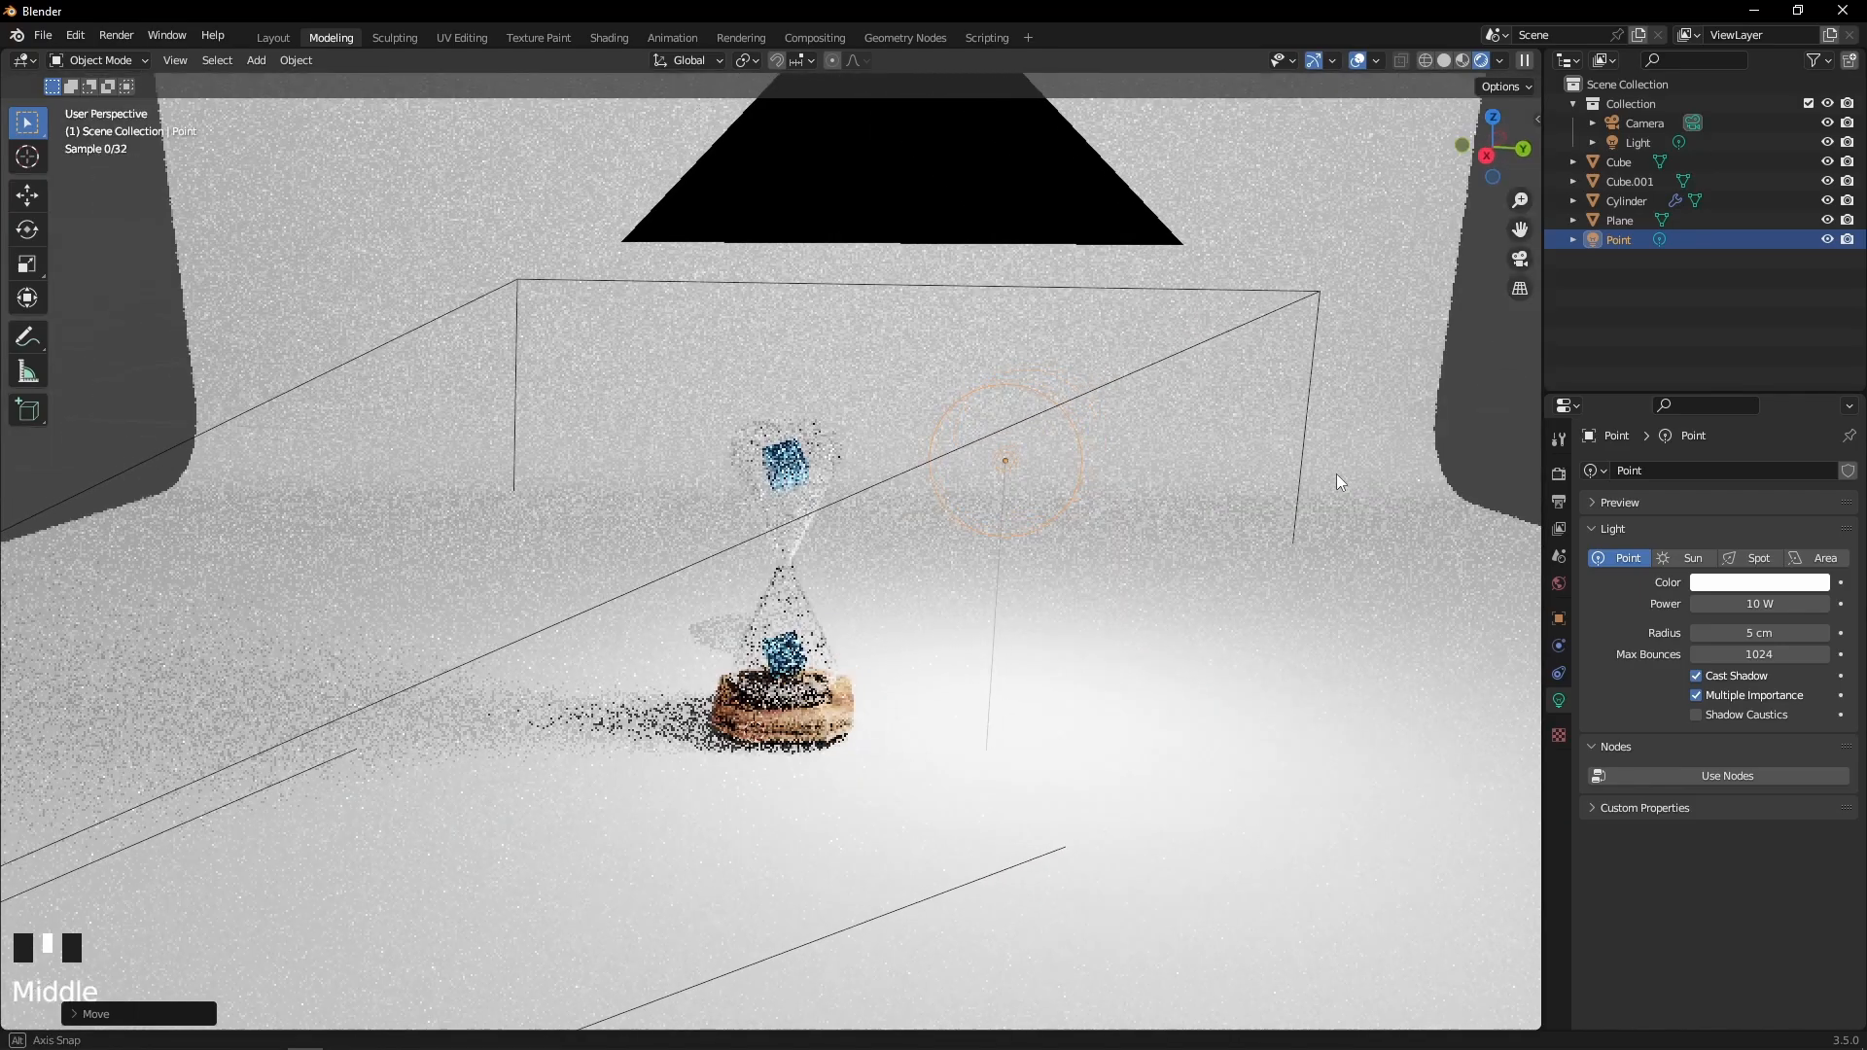
scroll(1367, 424, "down", 3)
scroll(1368, 426, "down", 1)
left_click(1445, 61)
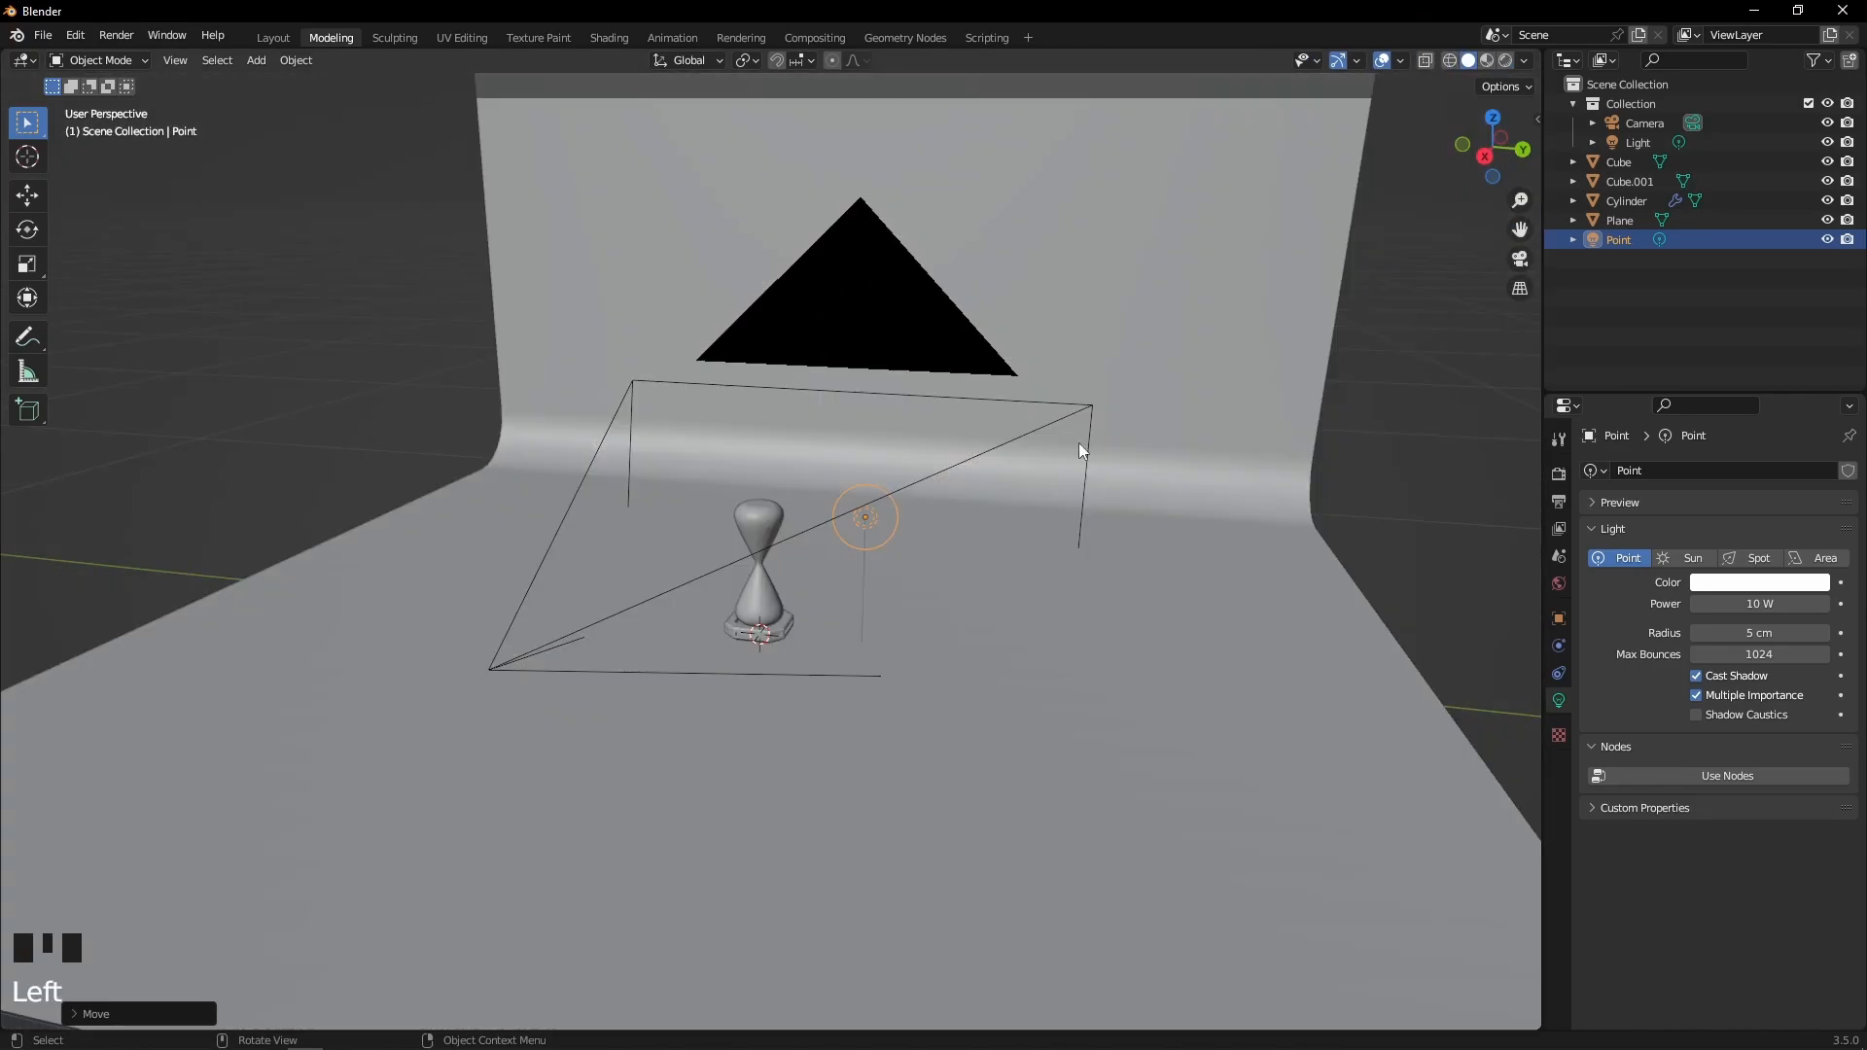
scroll(818, 547, "up", 1)
scroll(817, 547, "up", 2)
middle_click_drag(944, 488, 953, 496)
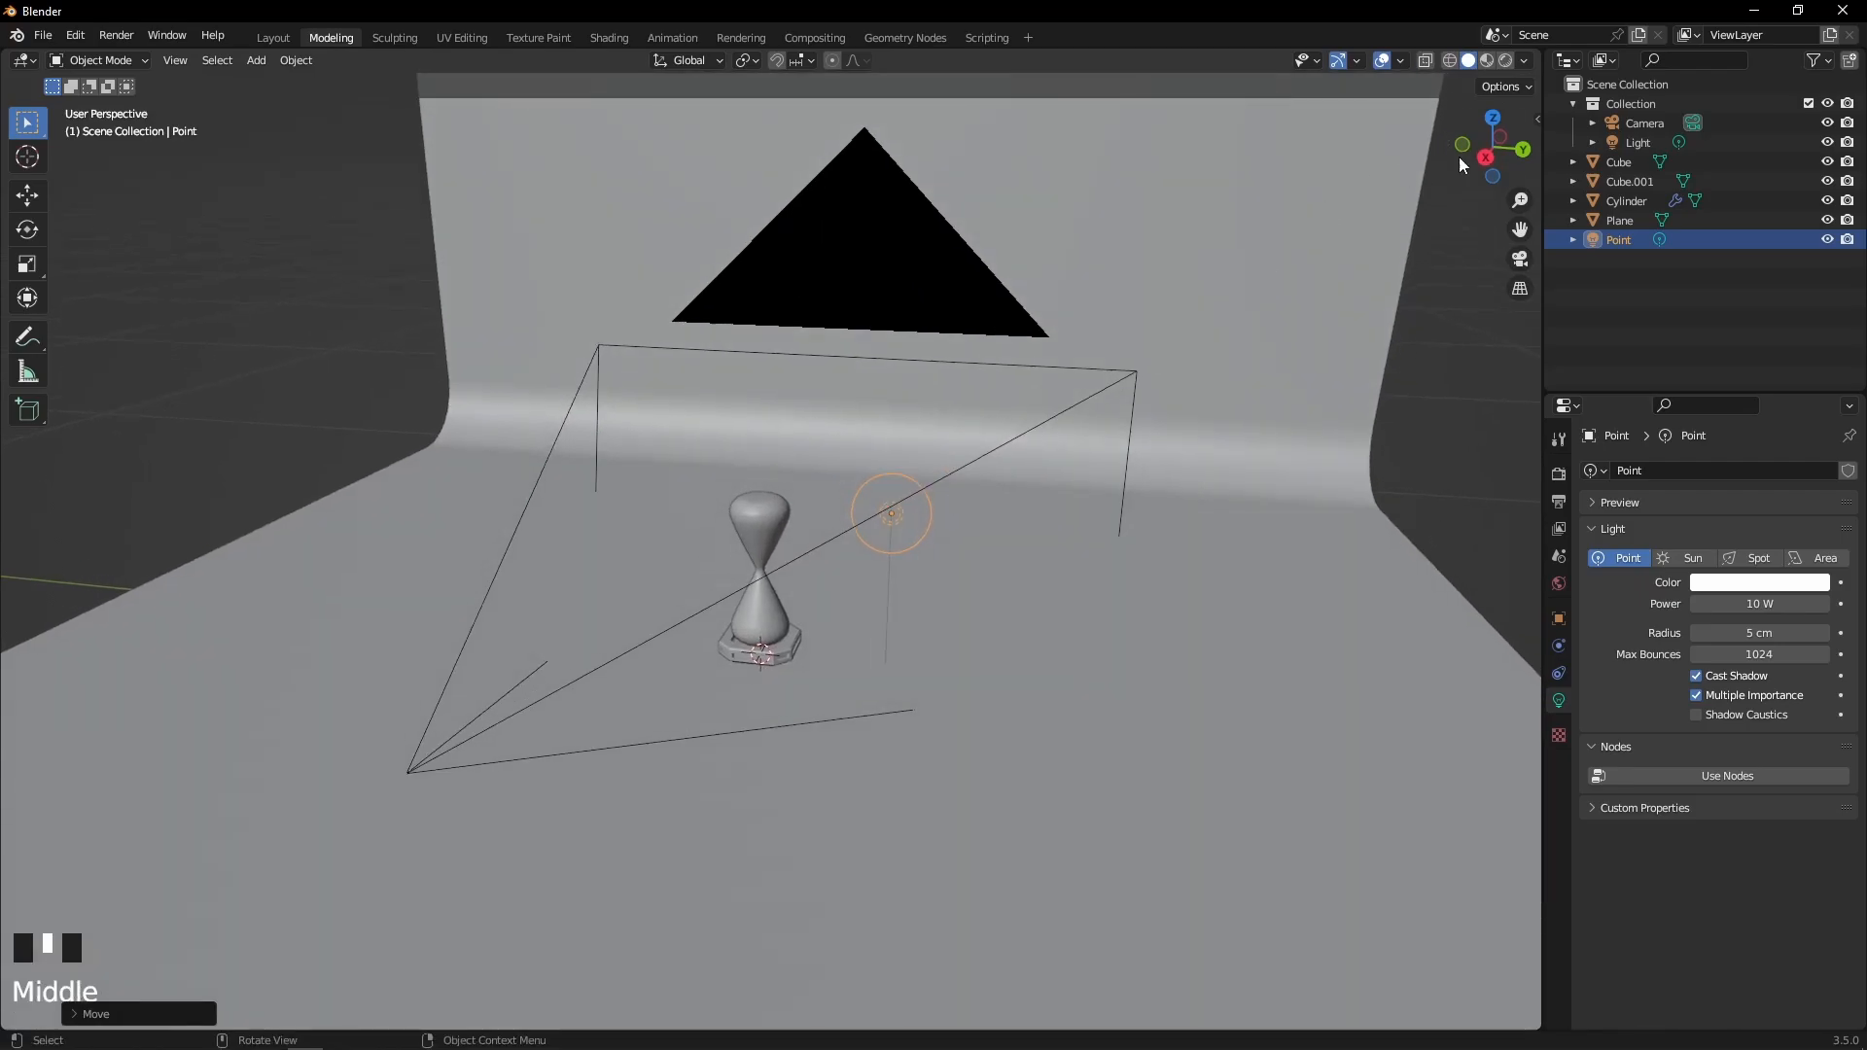
left_click(1492, 117)
scroll(960, 412, "up", 2)
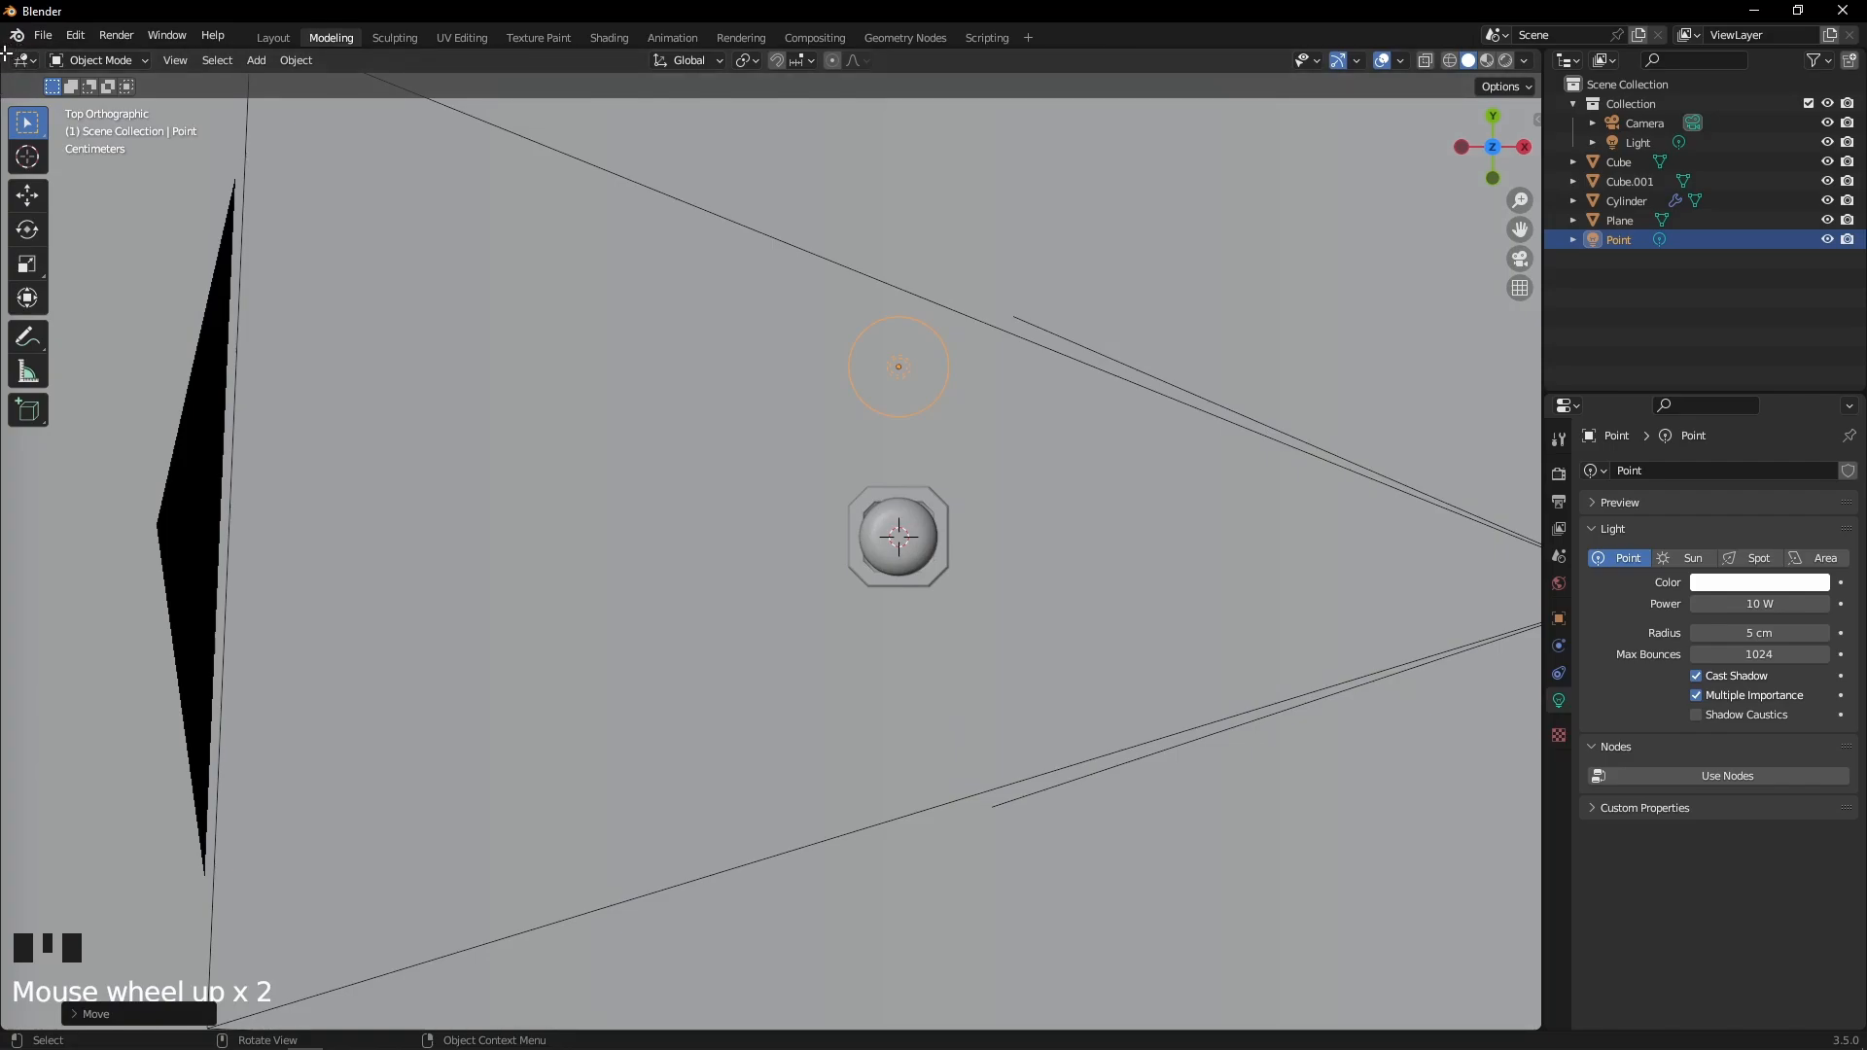
Split the 3D viewport vertically in two, try the image editor in the new area and return it to a 3D viewport
left_click_drag(5, 51, 860, 191)
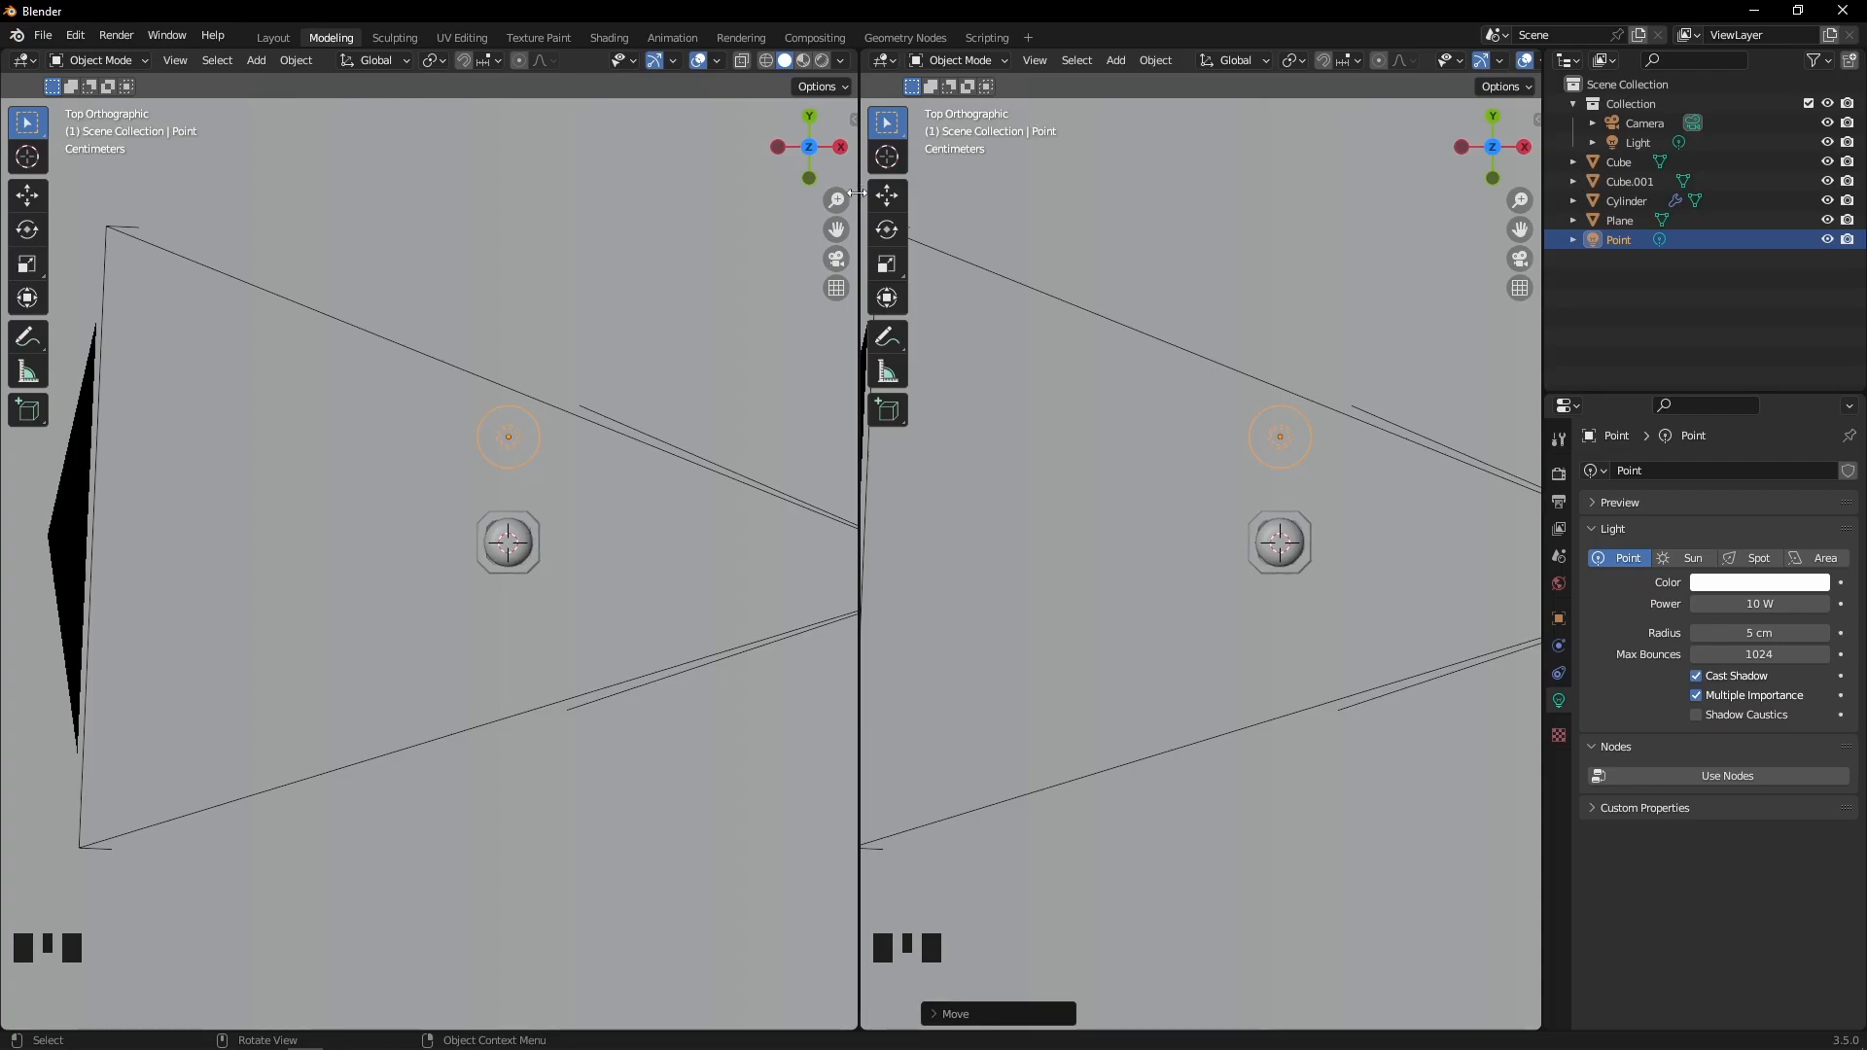
left_click(16, 64)
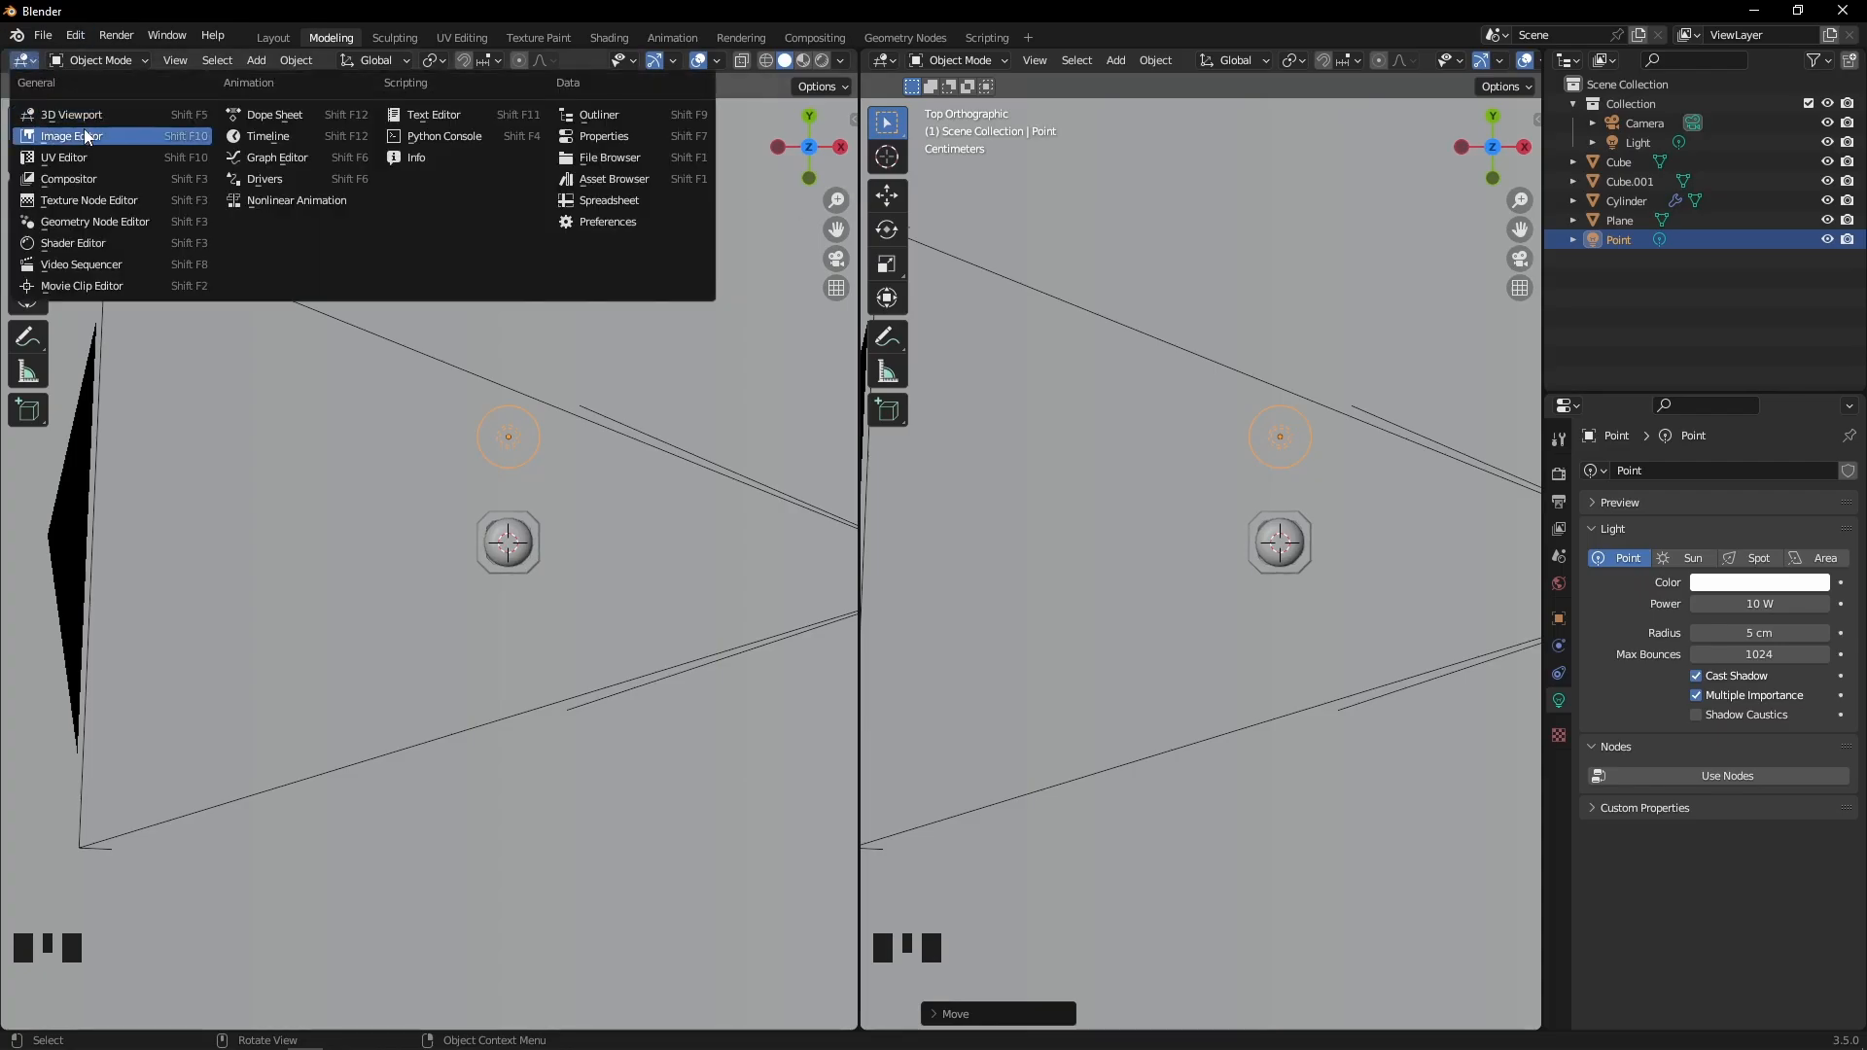
left_click(89, 158)
left_click(22, 62)
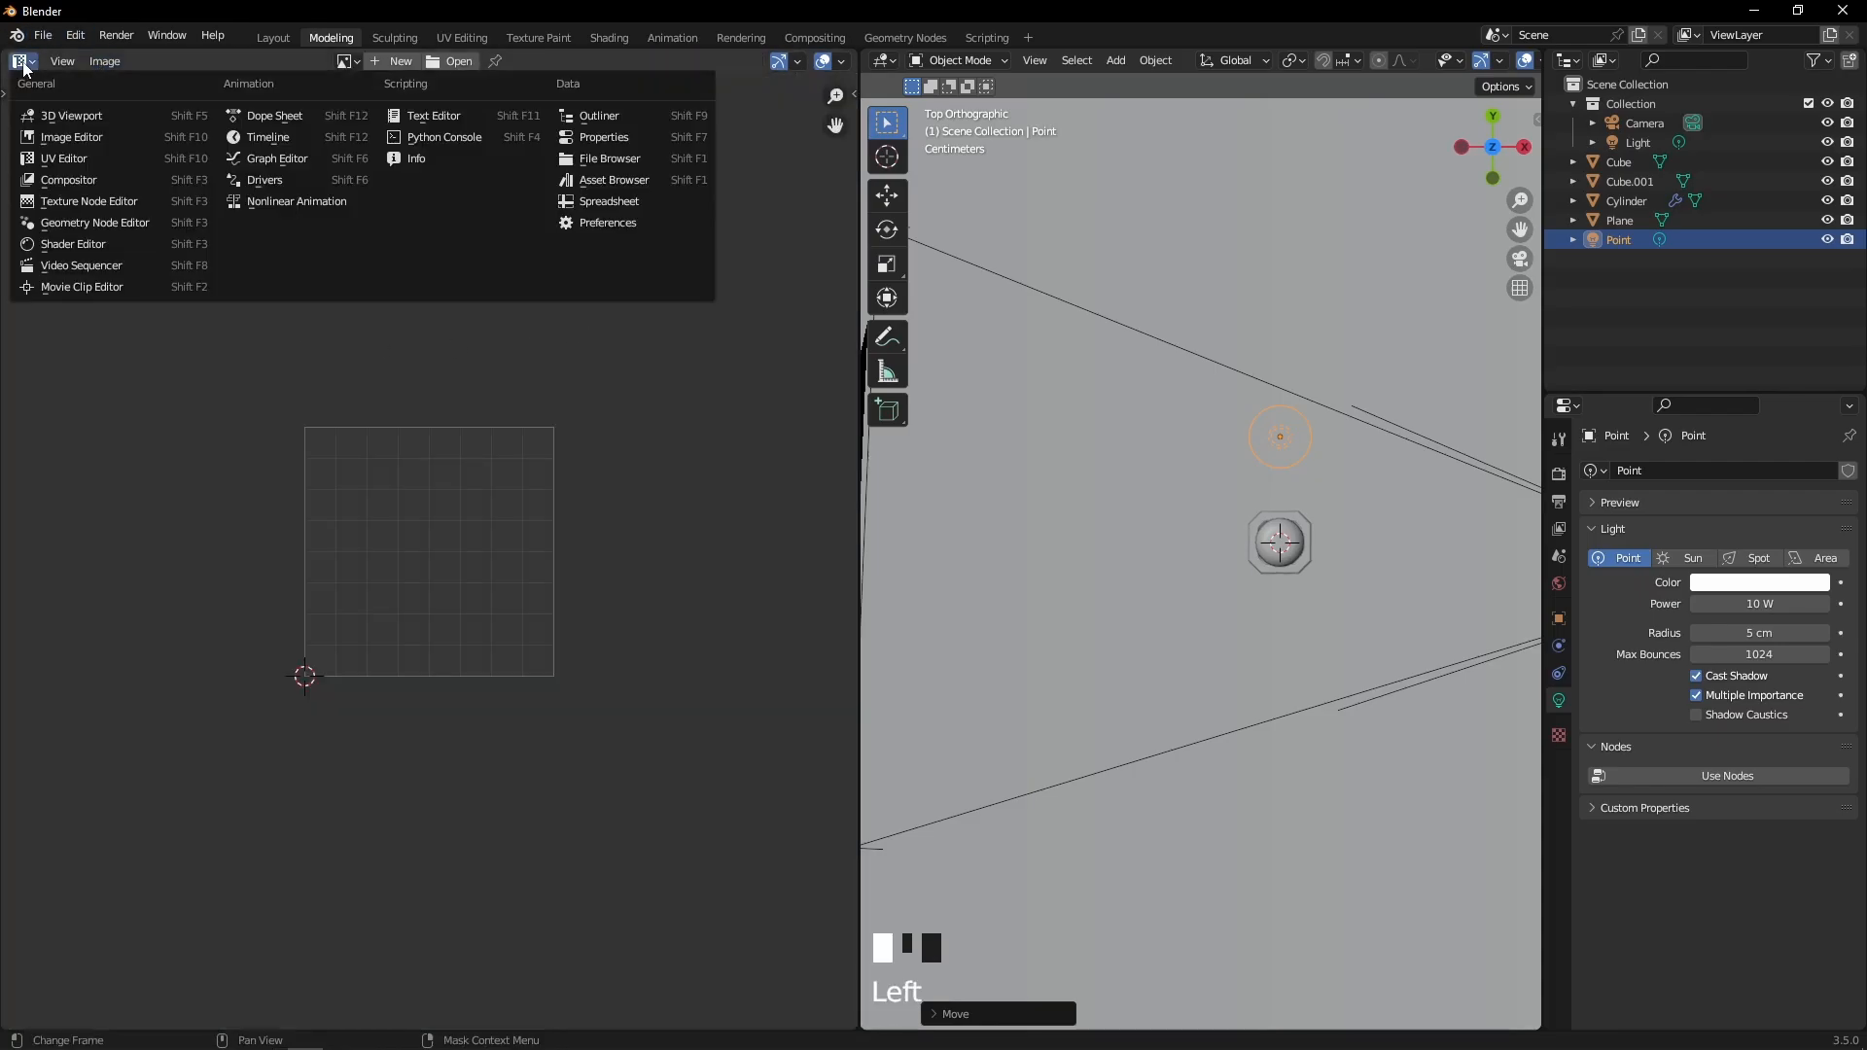
left_click(77, 116)
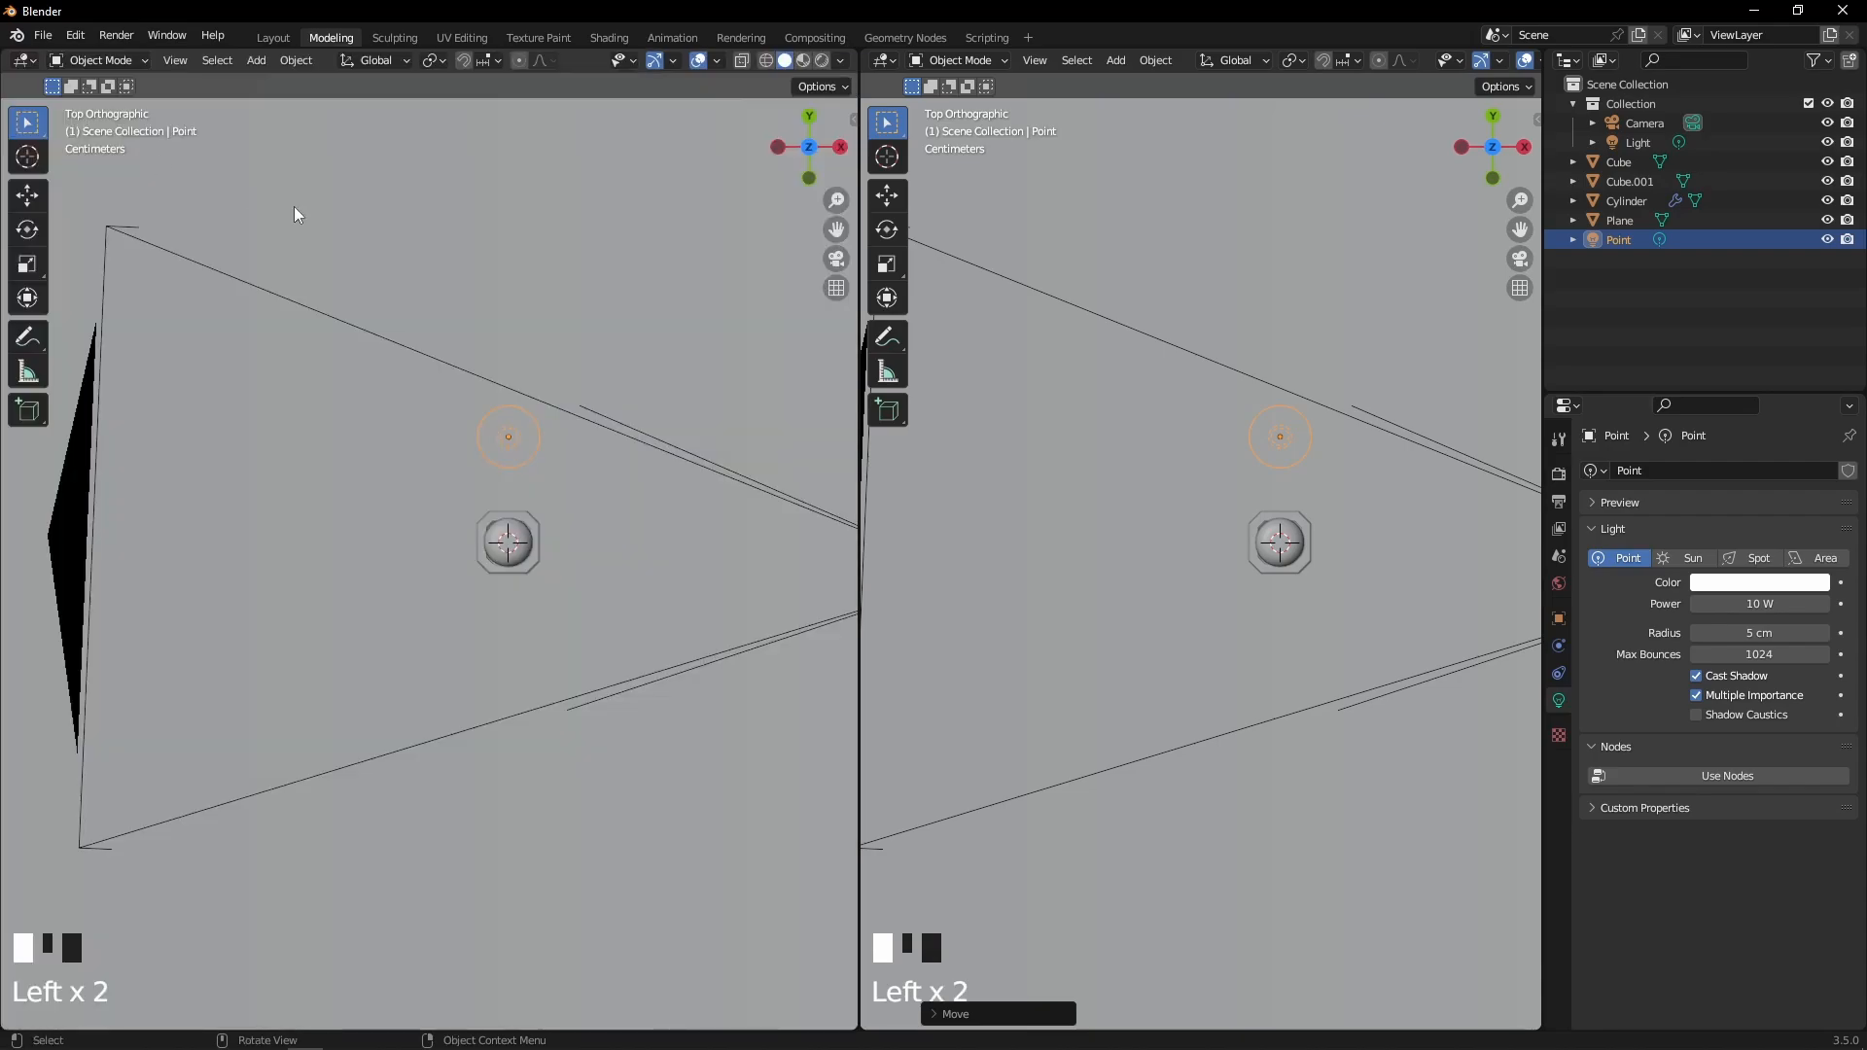
Show the camera view with rendered shading in the new viewport, keeping the whole camera frame in sight
scroll(429, 226, "up", 3)
middle_click_drag(436, 243, 500, 219)
scroll(475, 226, "down", 3)
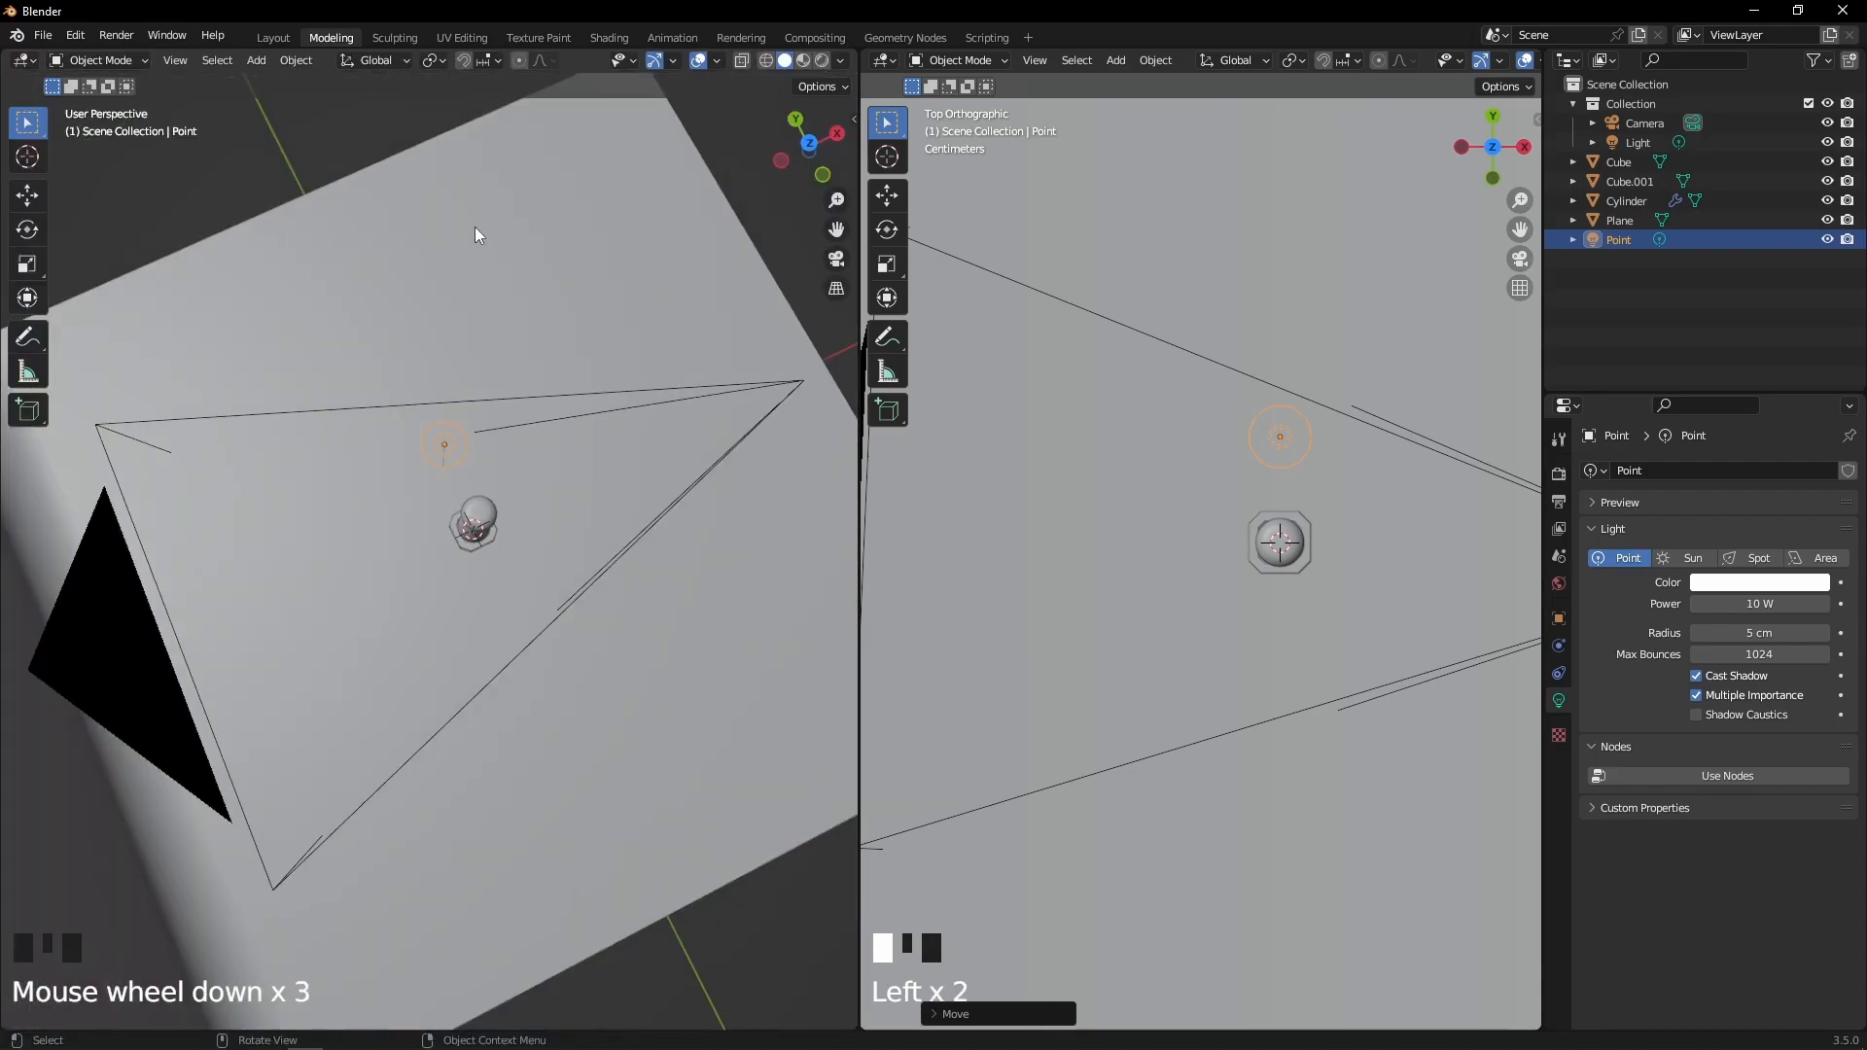
key("KP_0")
scroll(521, 381, "up", 3)
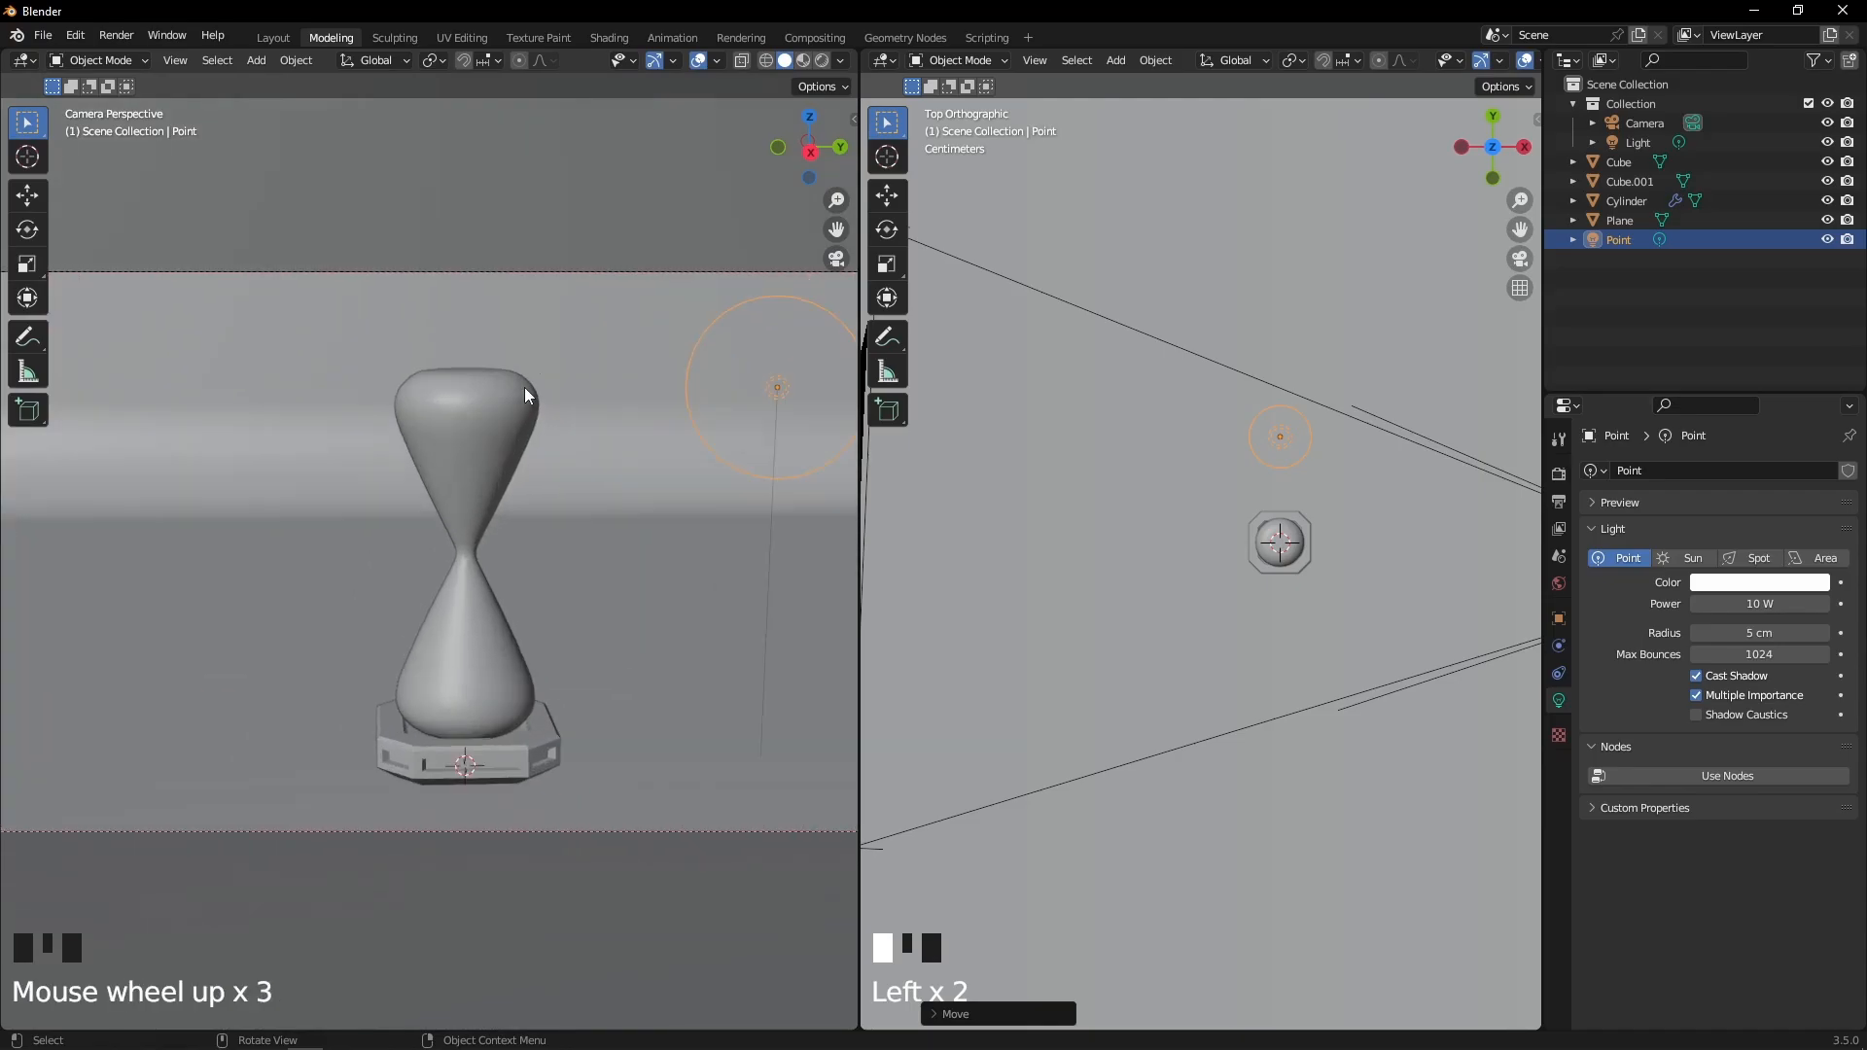
scroll(581, 438, "down", 1)
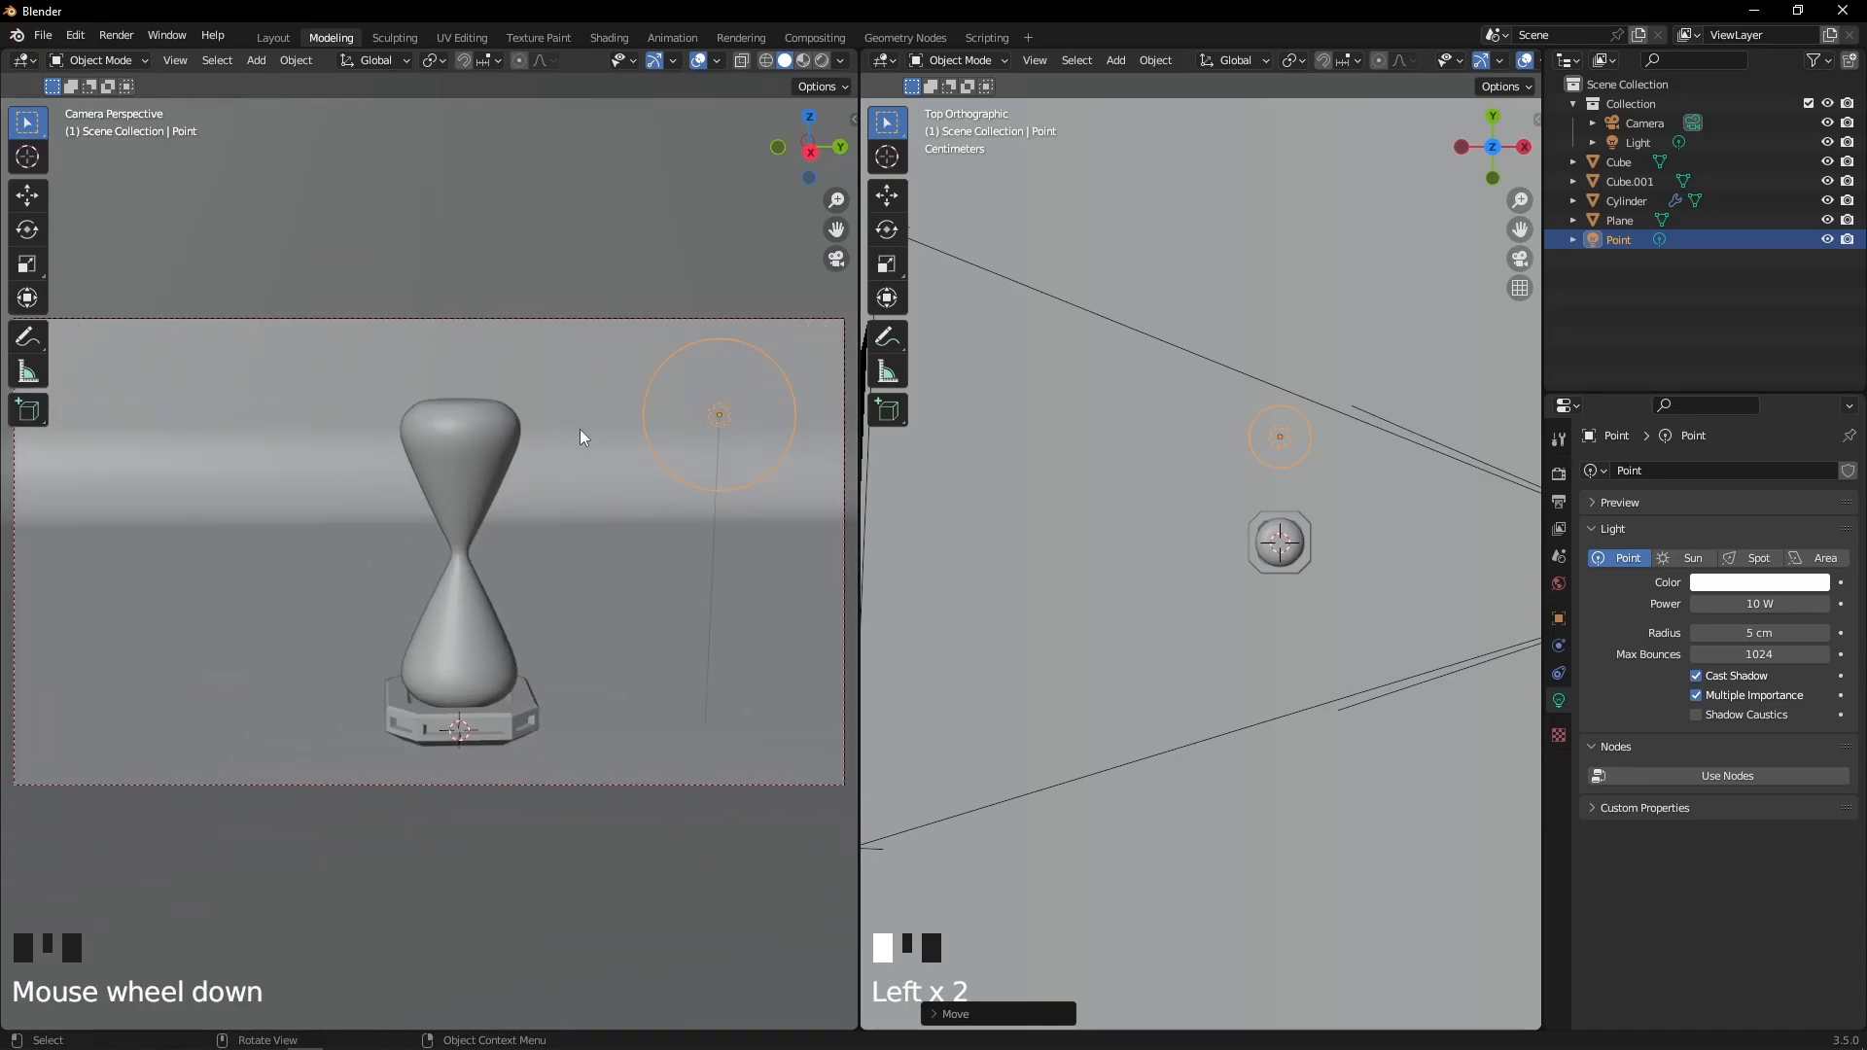
left_click(825, 62)
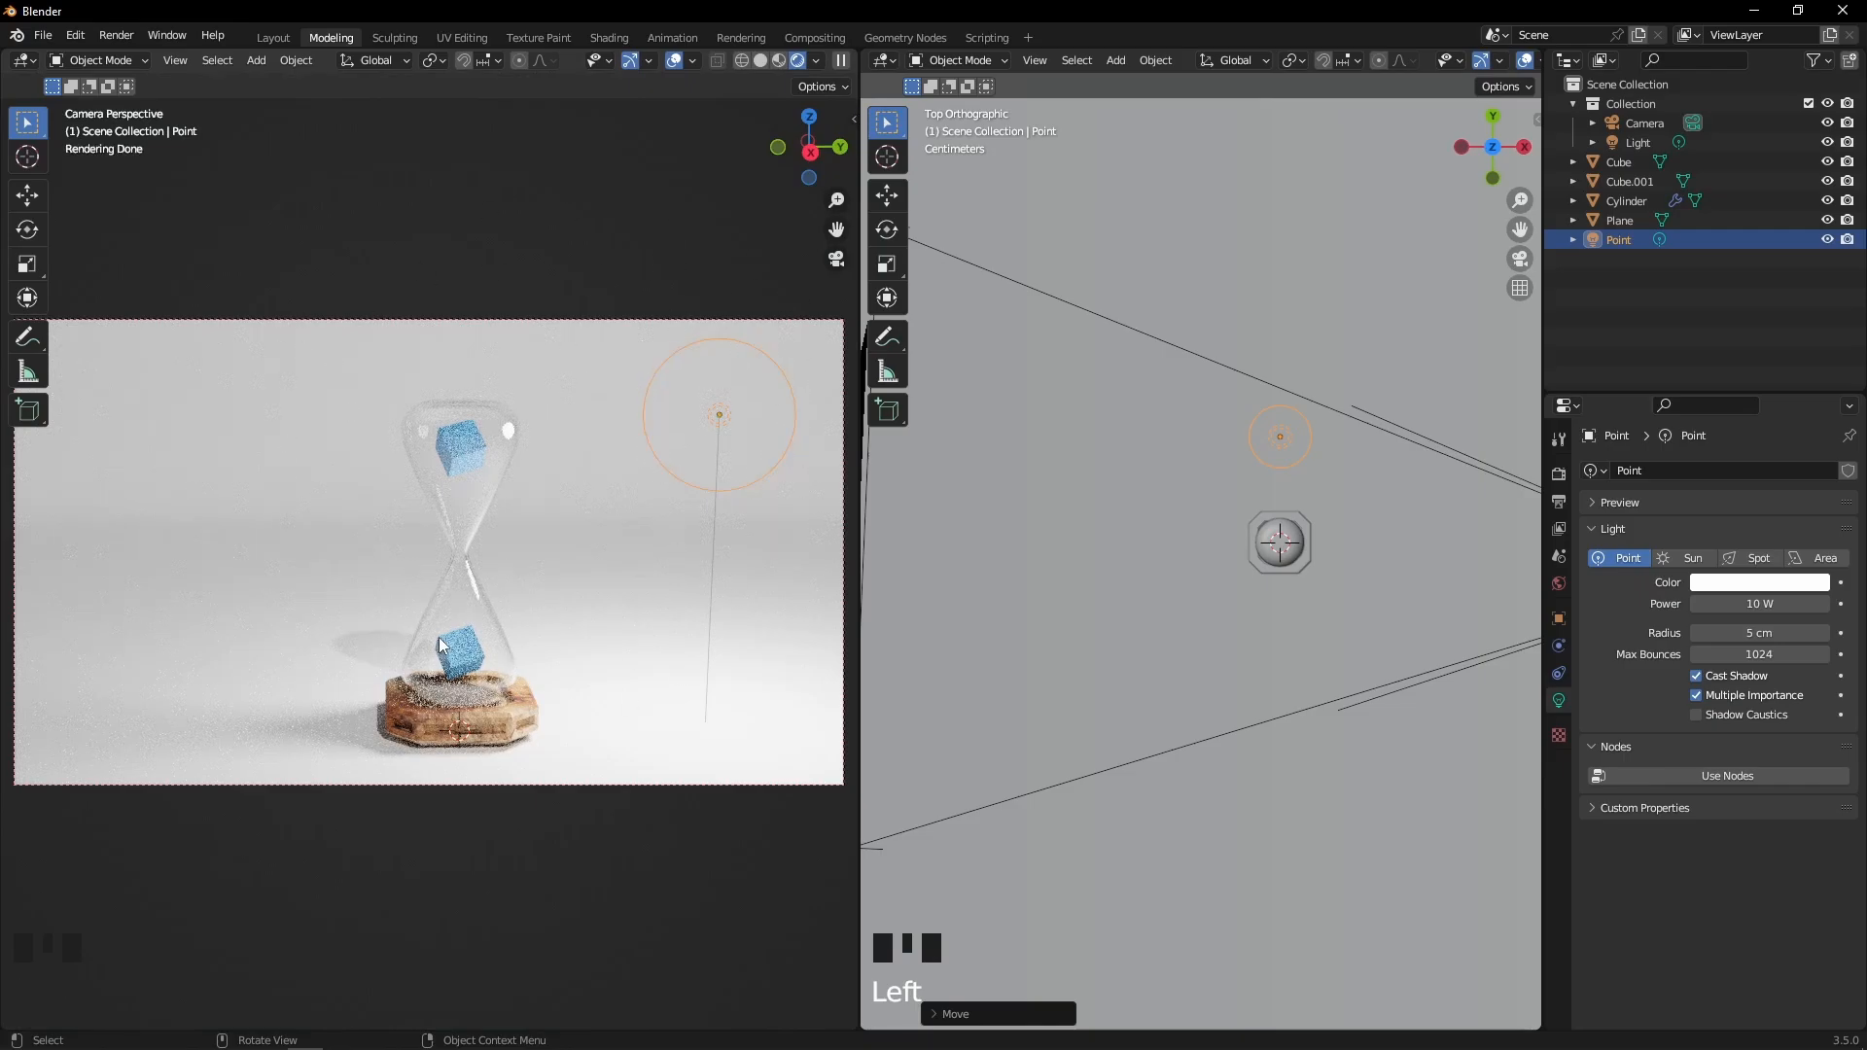
From the top view, move the point light behind the hourglass, about 13 cm toward negative X and slightly toward the hourglass along Y
middle_click_drag(1369, 486, 1387, 379)
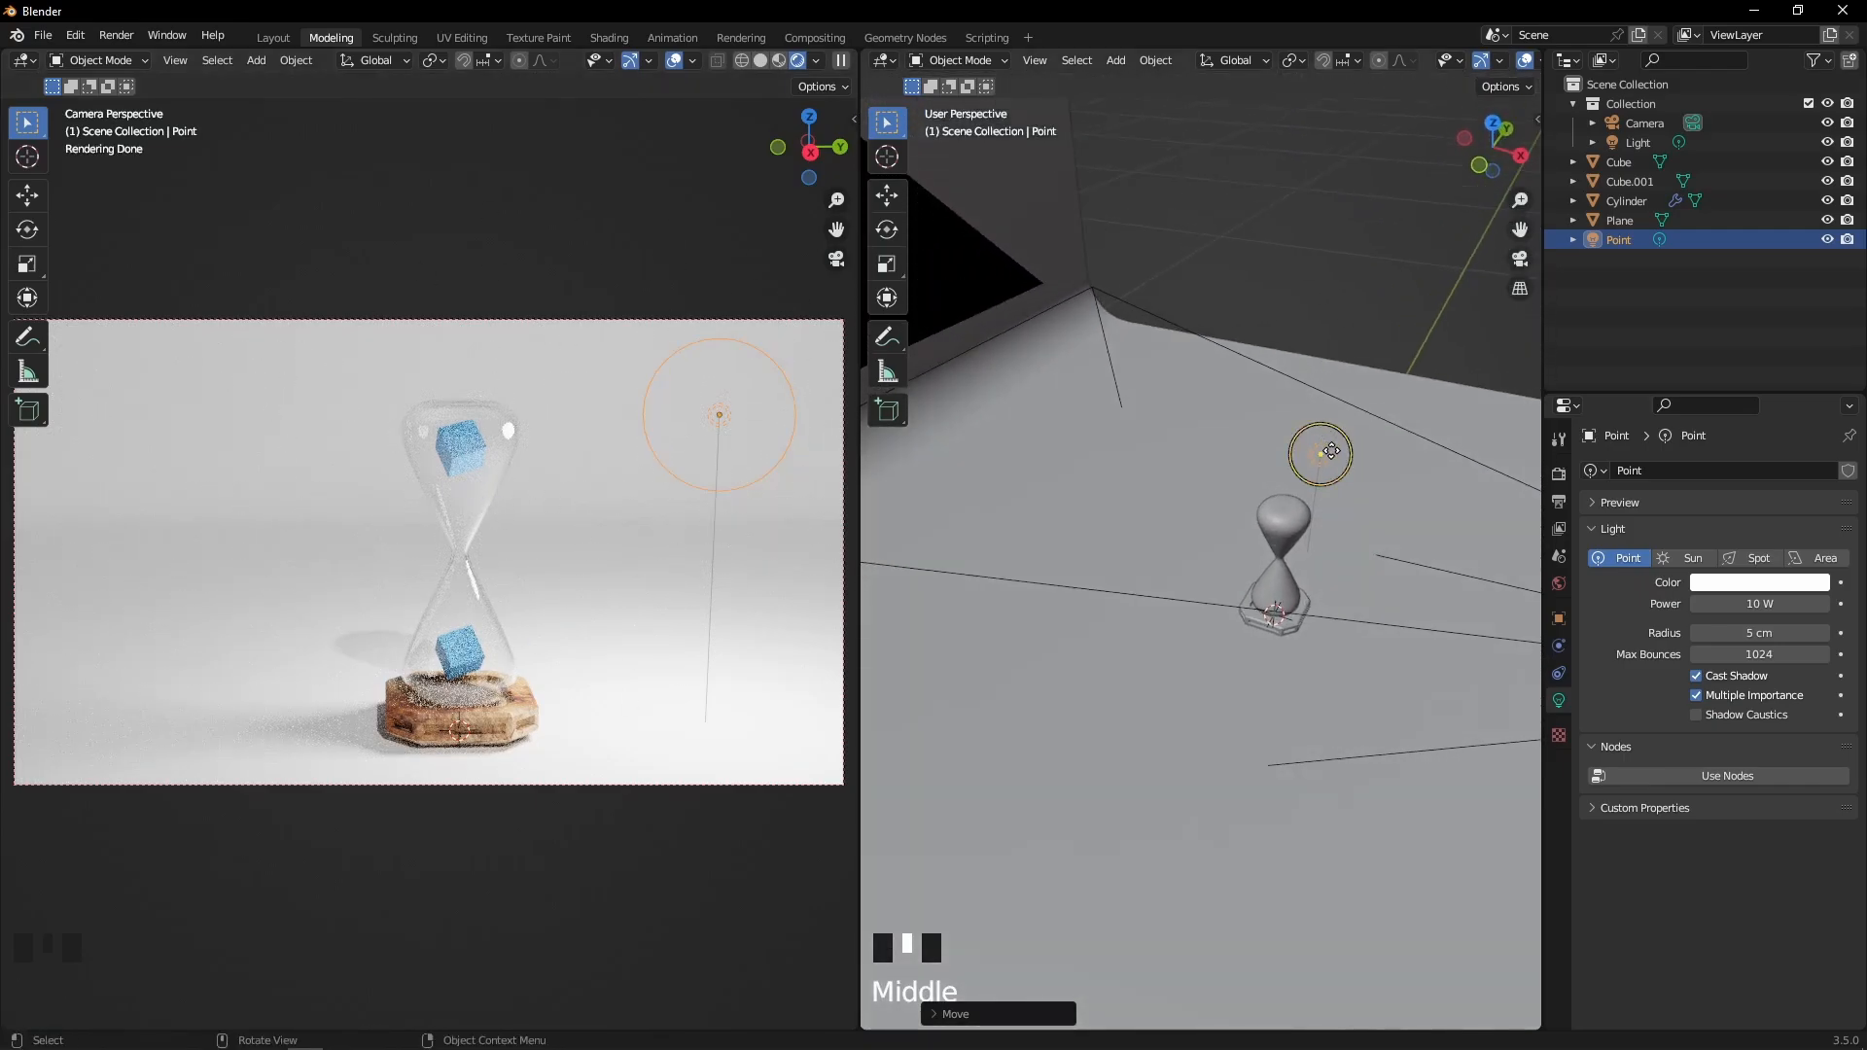
left_click(1492, 127)
scroll(1296, 358, "up", 2)
key("g")
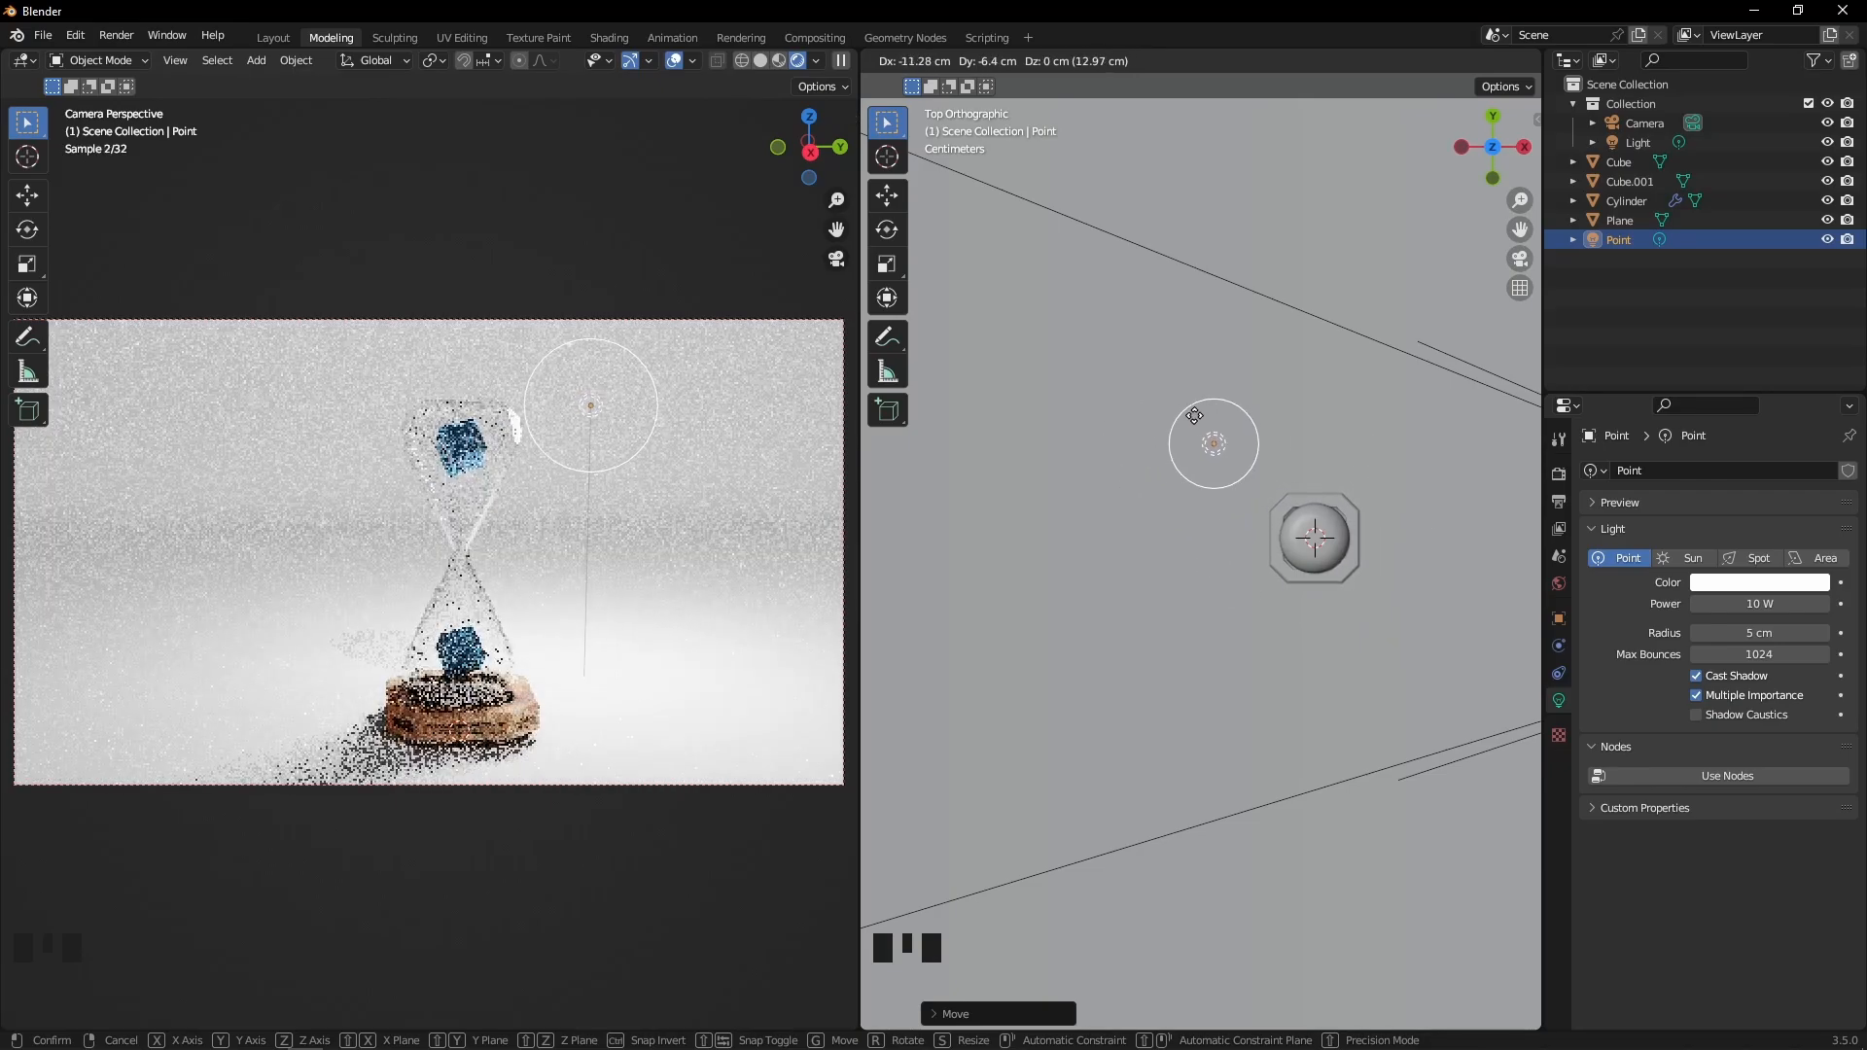
left_click(1175, 402)
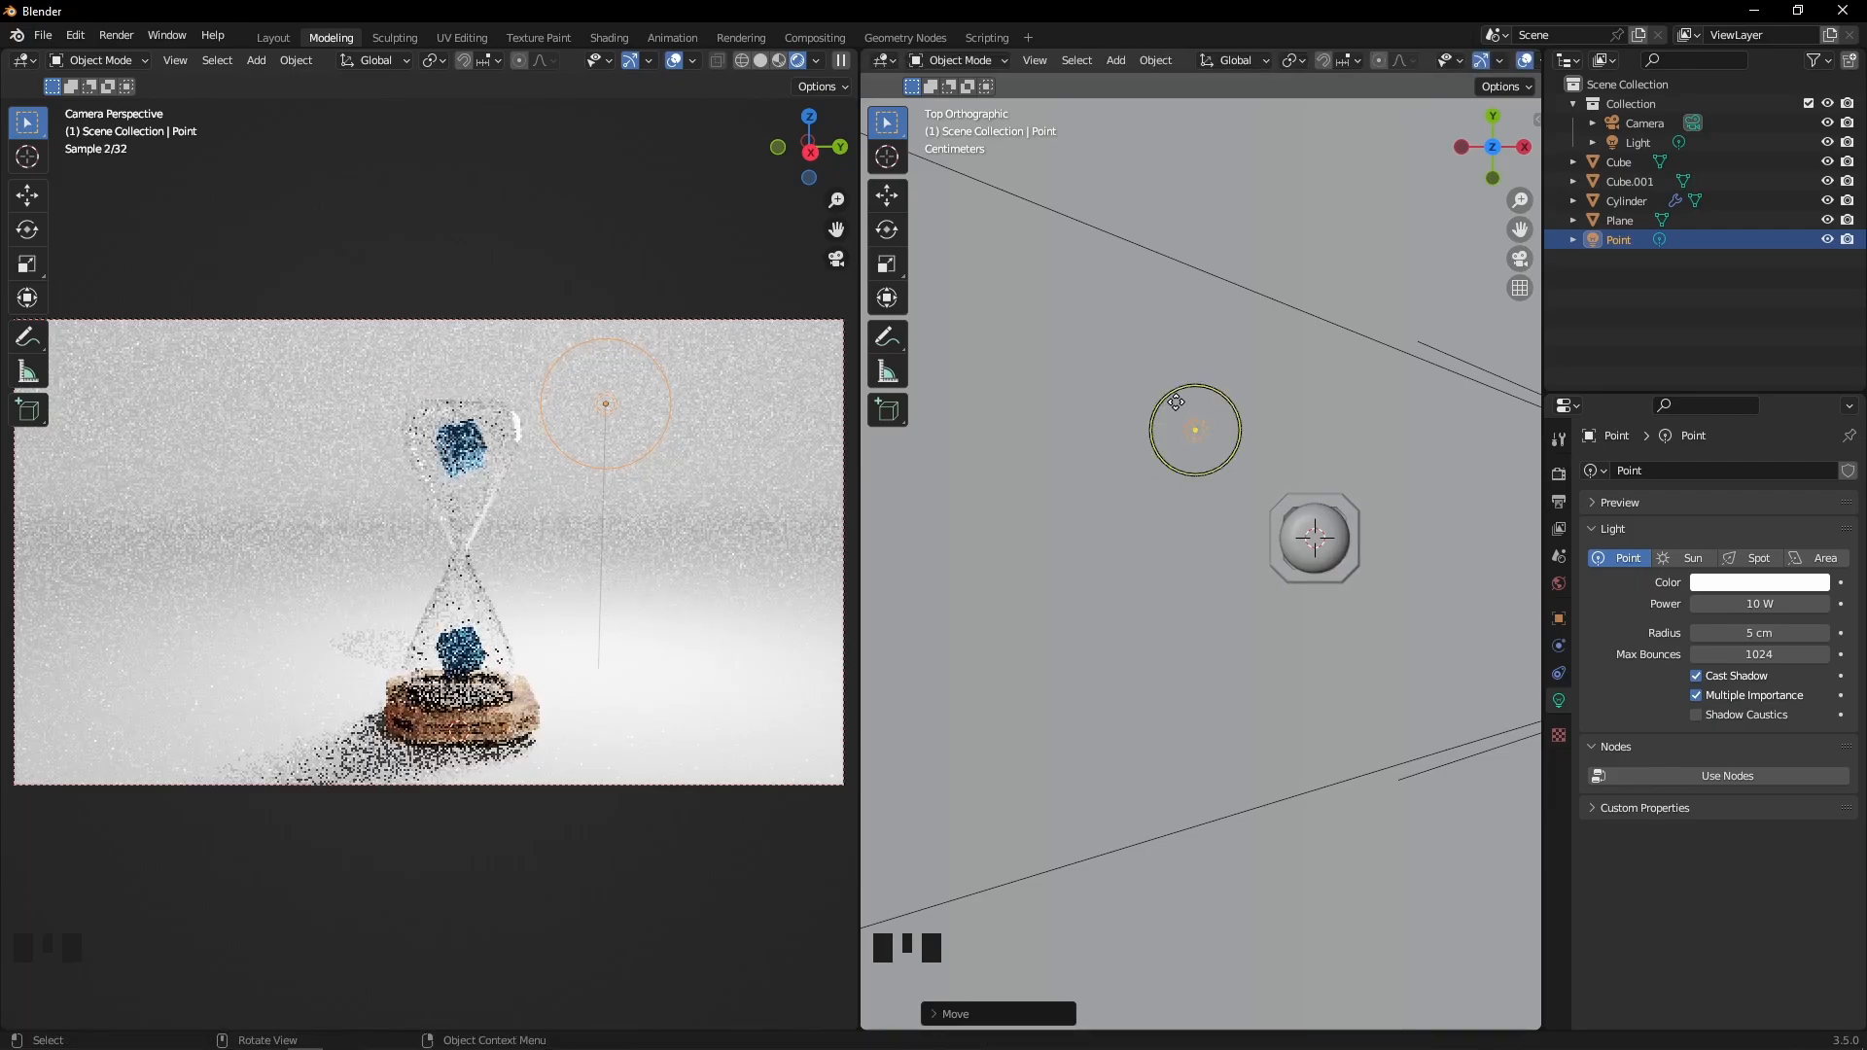
Set the Cycles viewport max samples to 32
left_click(1559, 474)
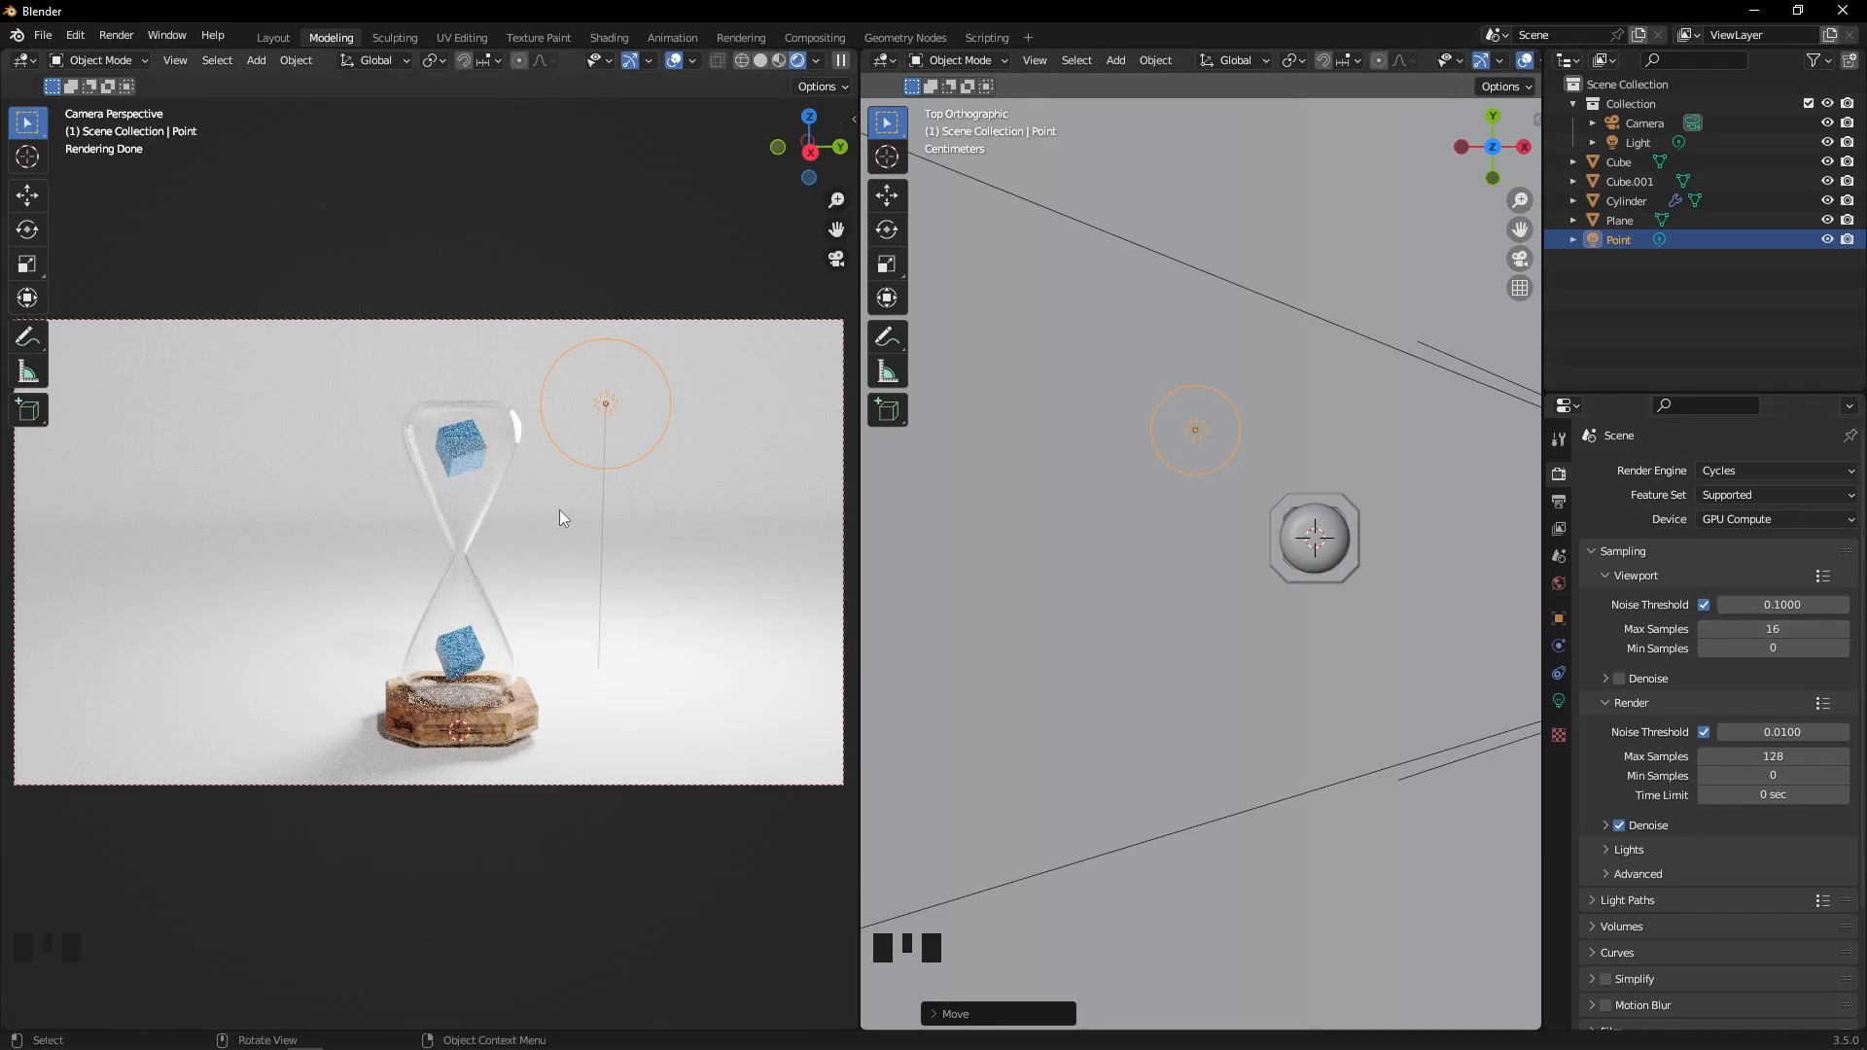
left_click(1802, 631)
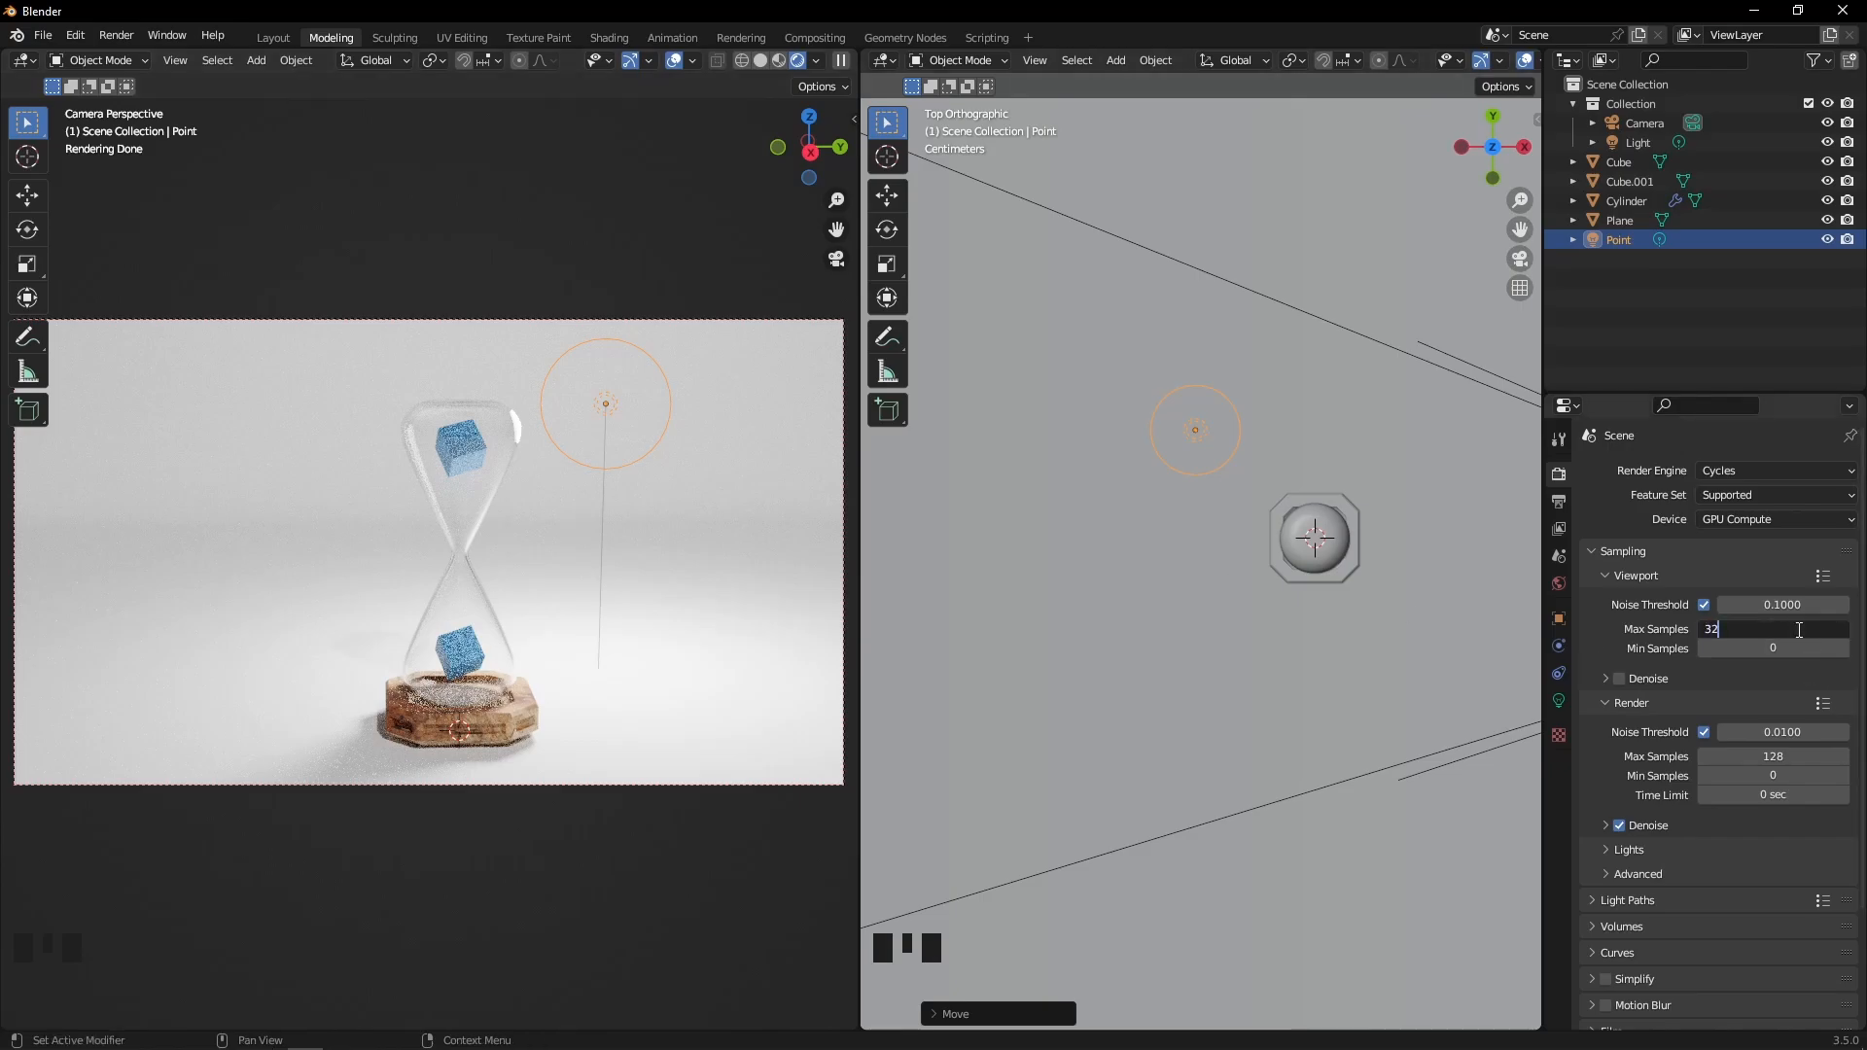
left_click(1800, 630)
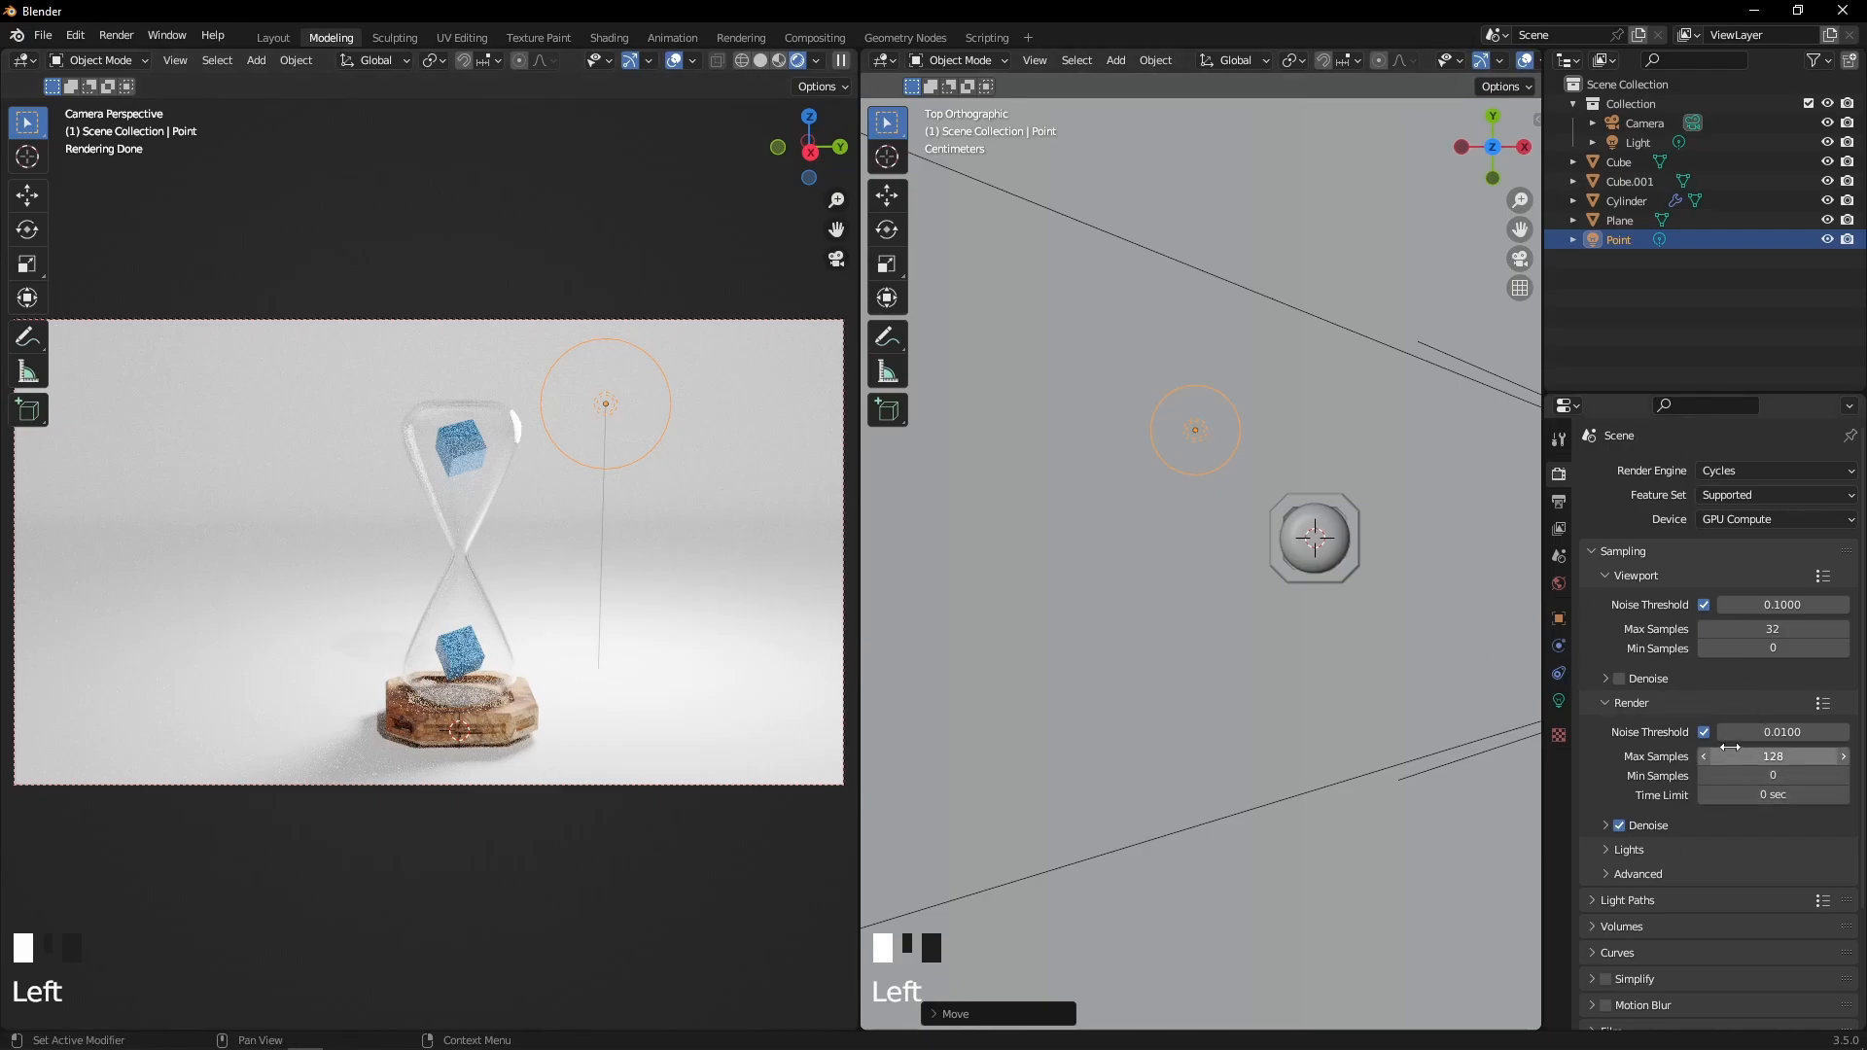
Set the render max samples to 64, turn off the render noise threshold and check the render denoise options
scroll(1725, 744, "down", 2)
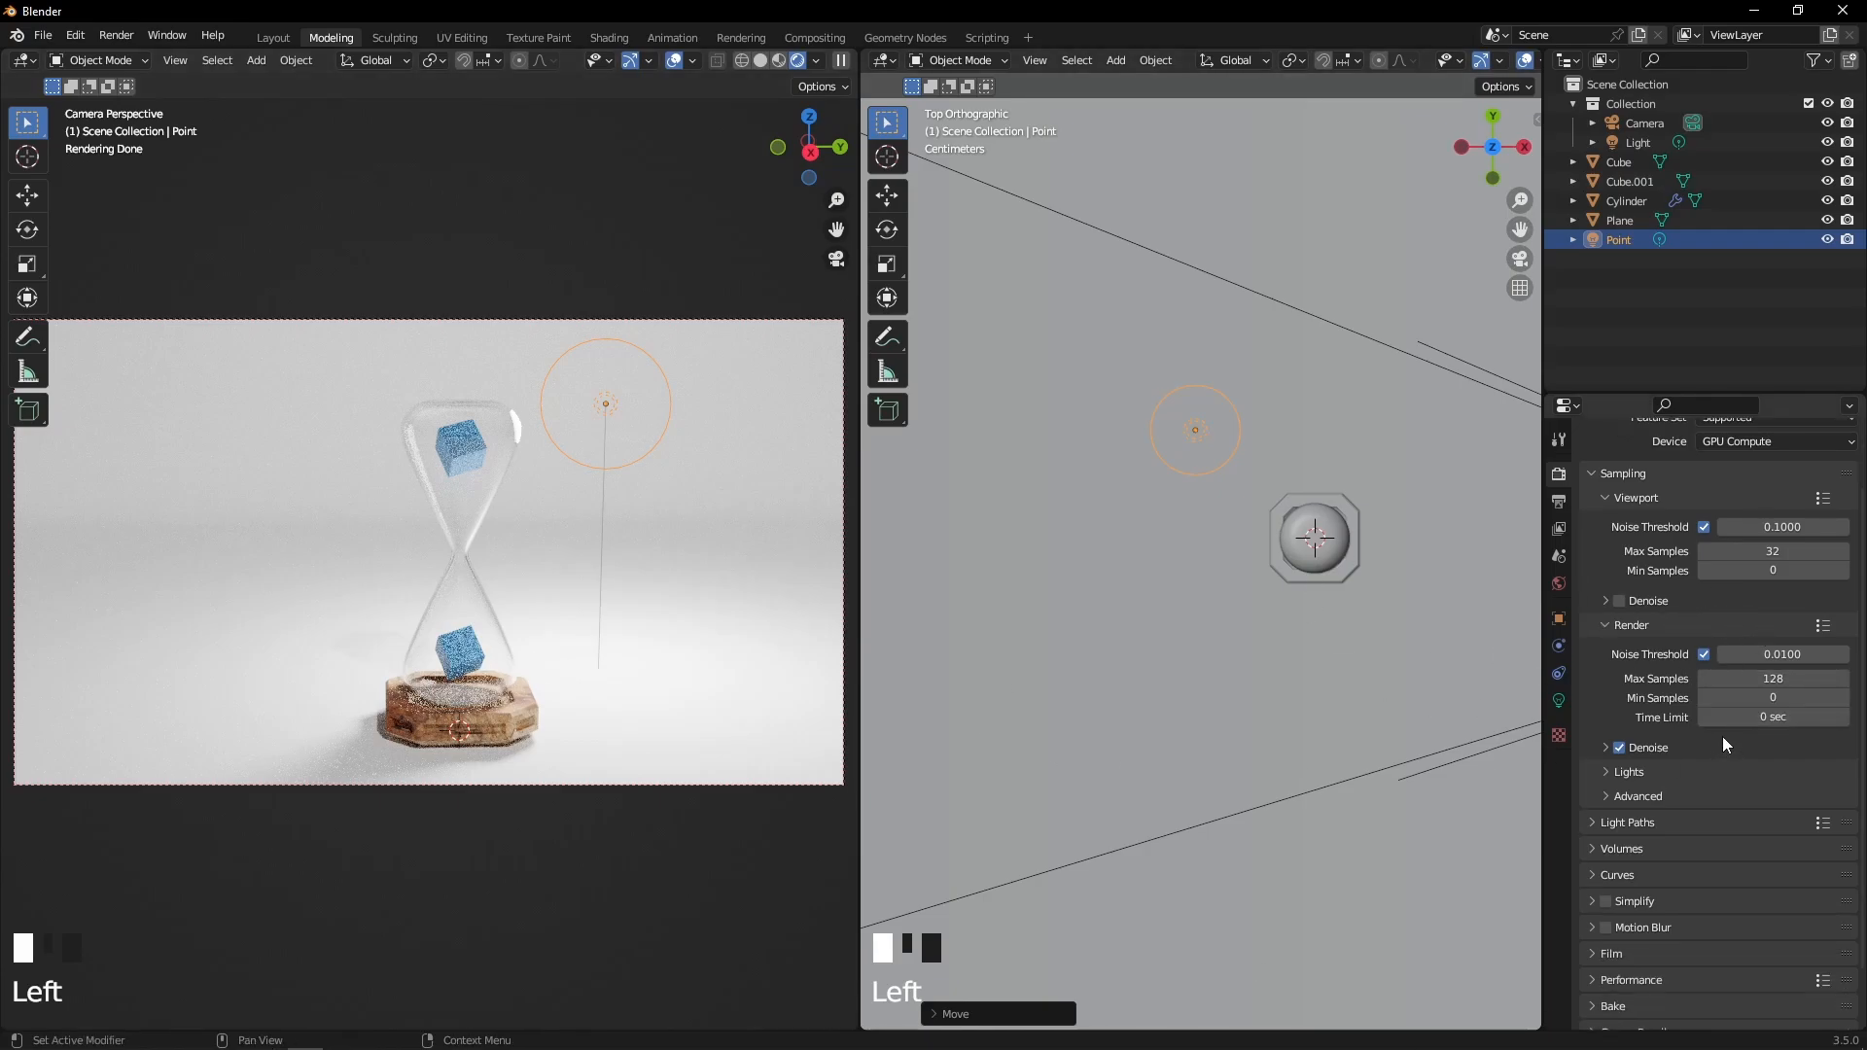
left_click(1744, 681)
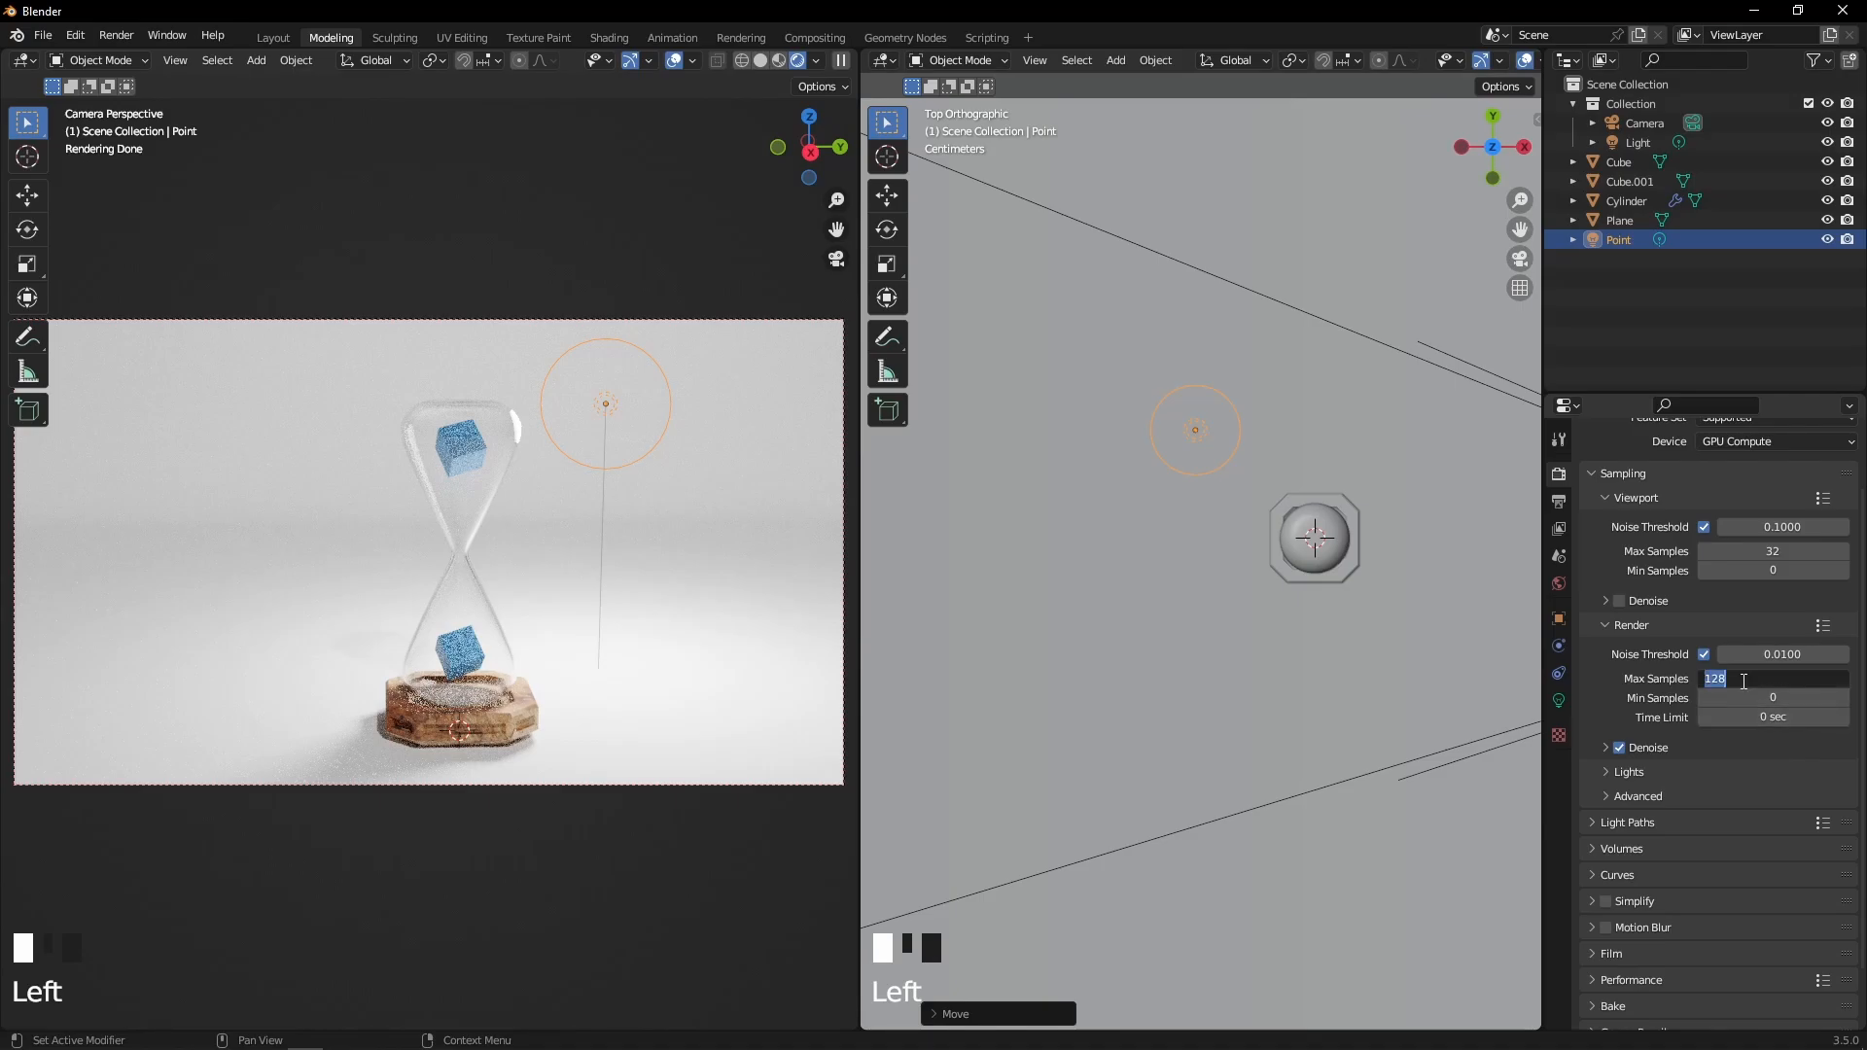
type("64")
key("Return")
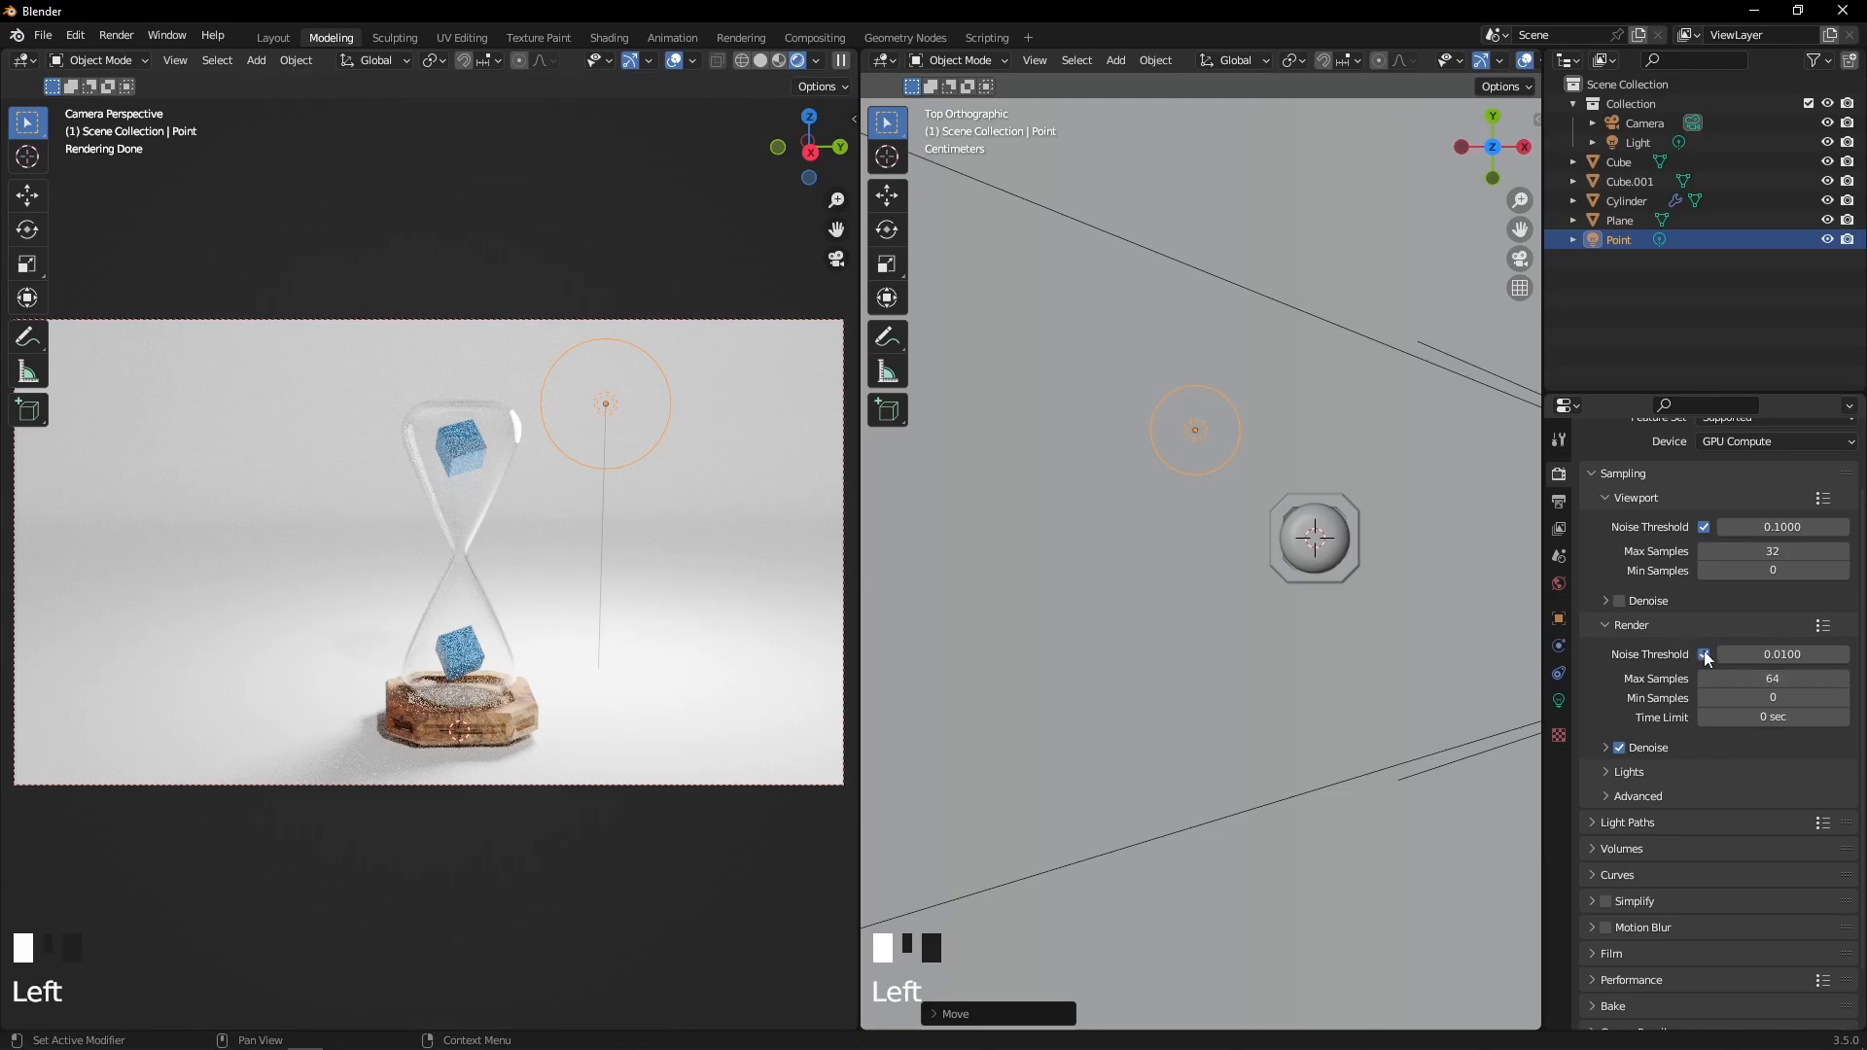
left_click(1704, 654)
left_click(1609, 730)
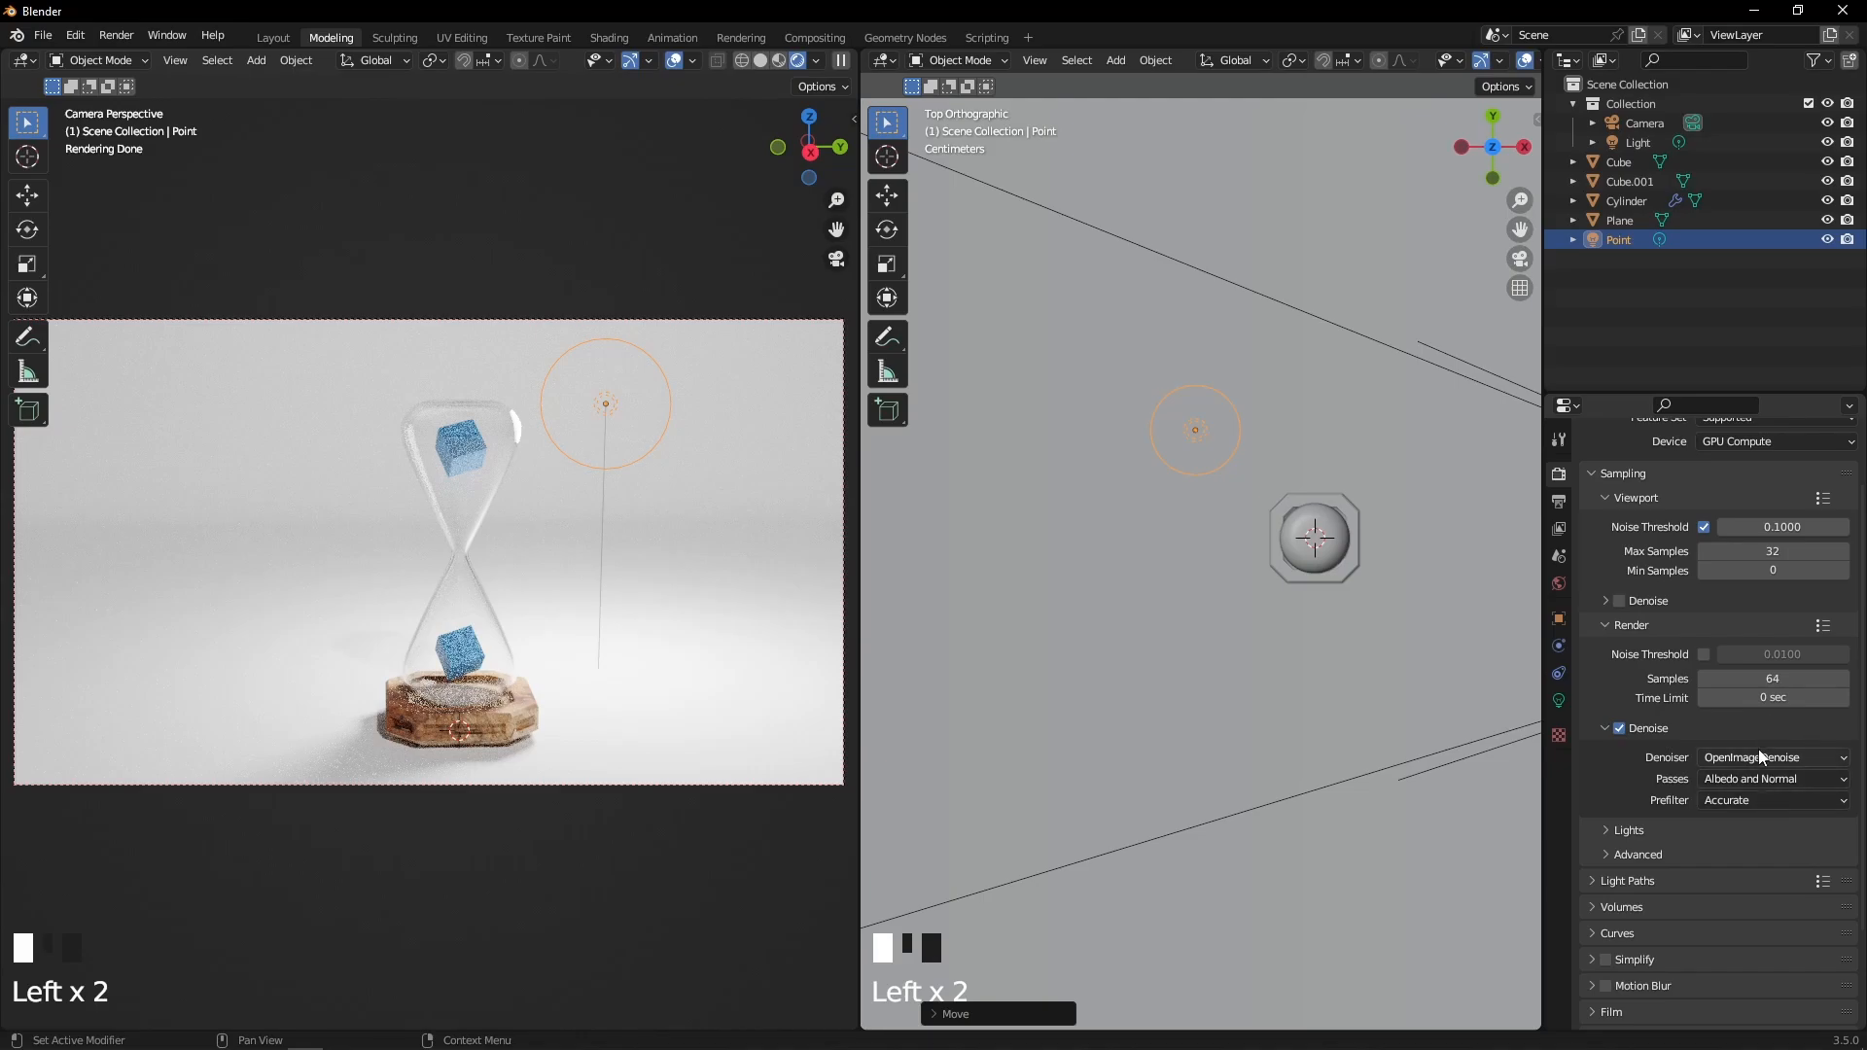
left_click(1608, 727)
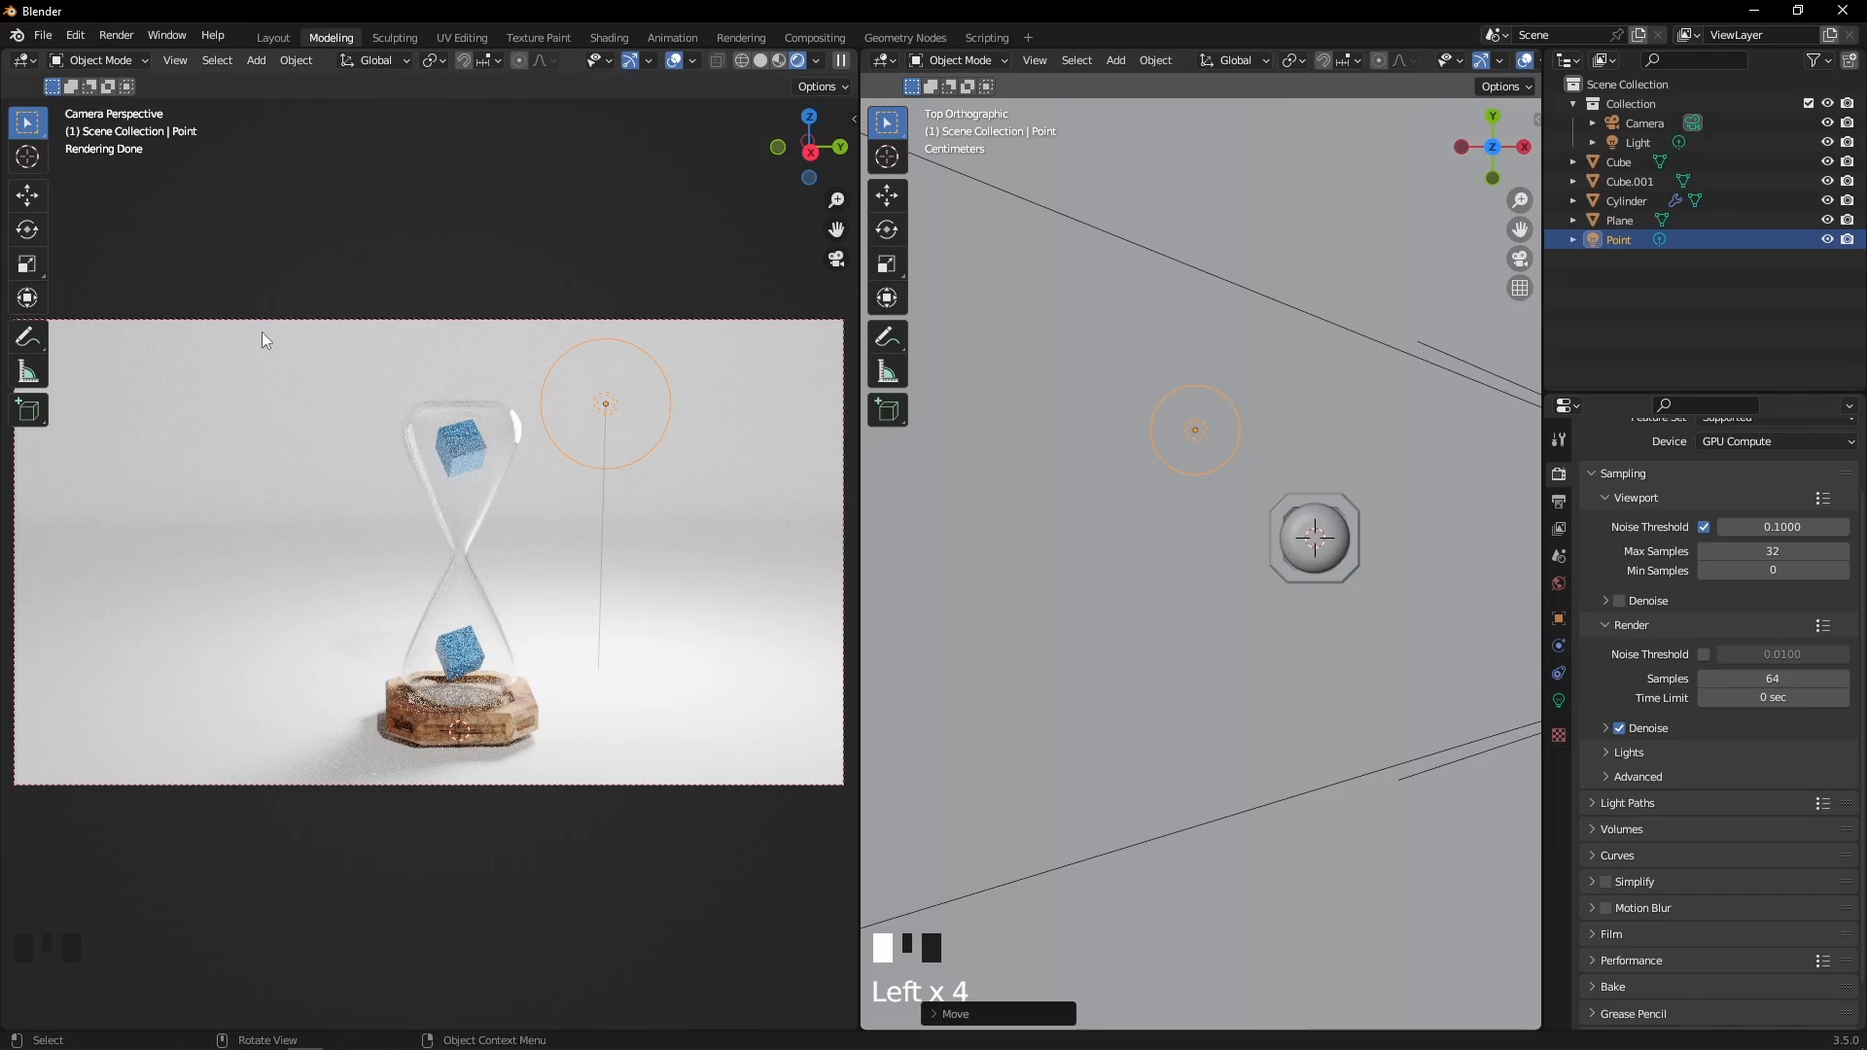
Render the still image of the hourglass scene
left_click(128, 35)
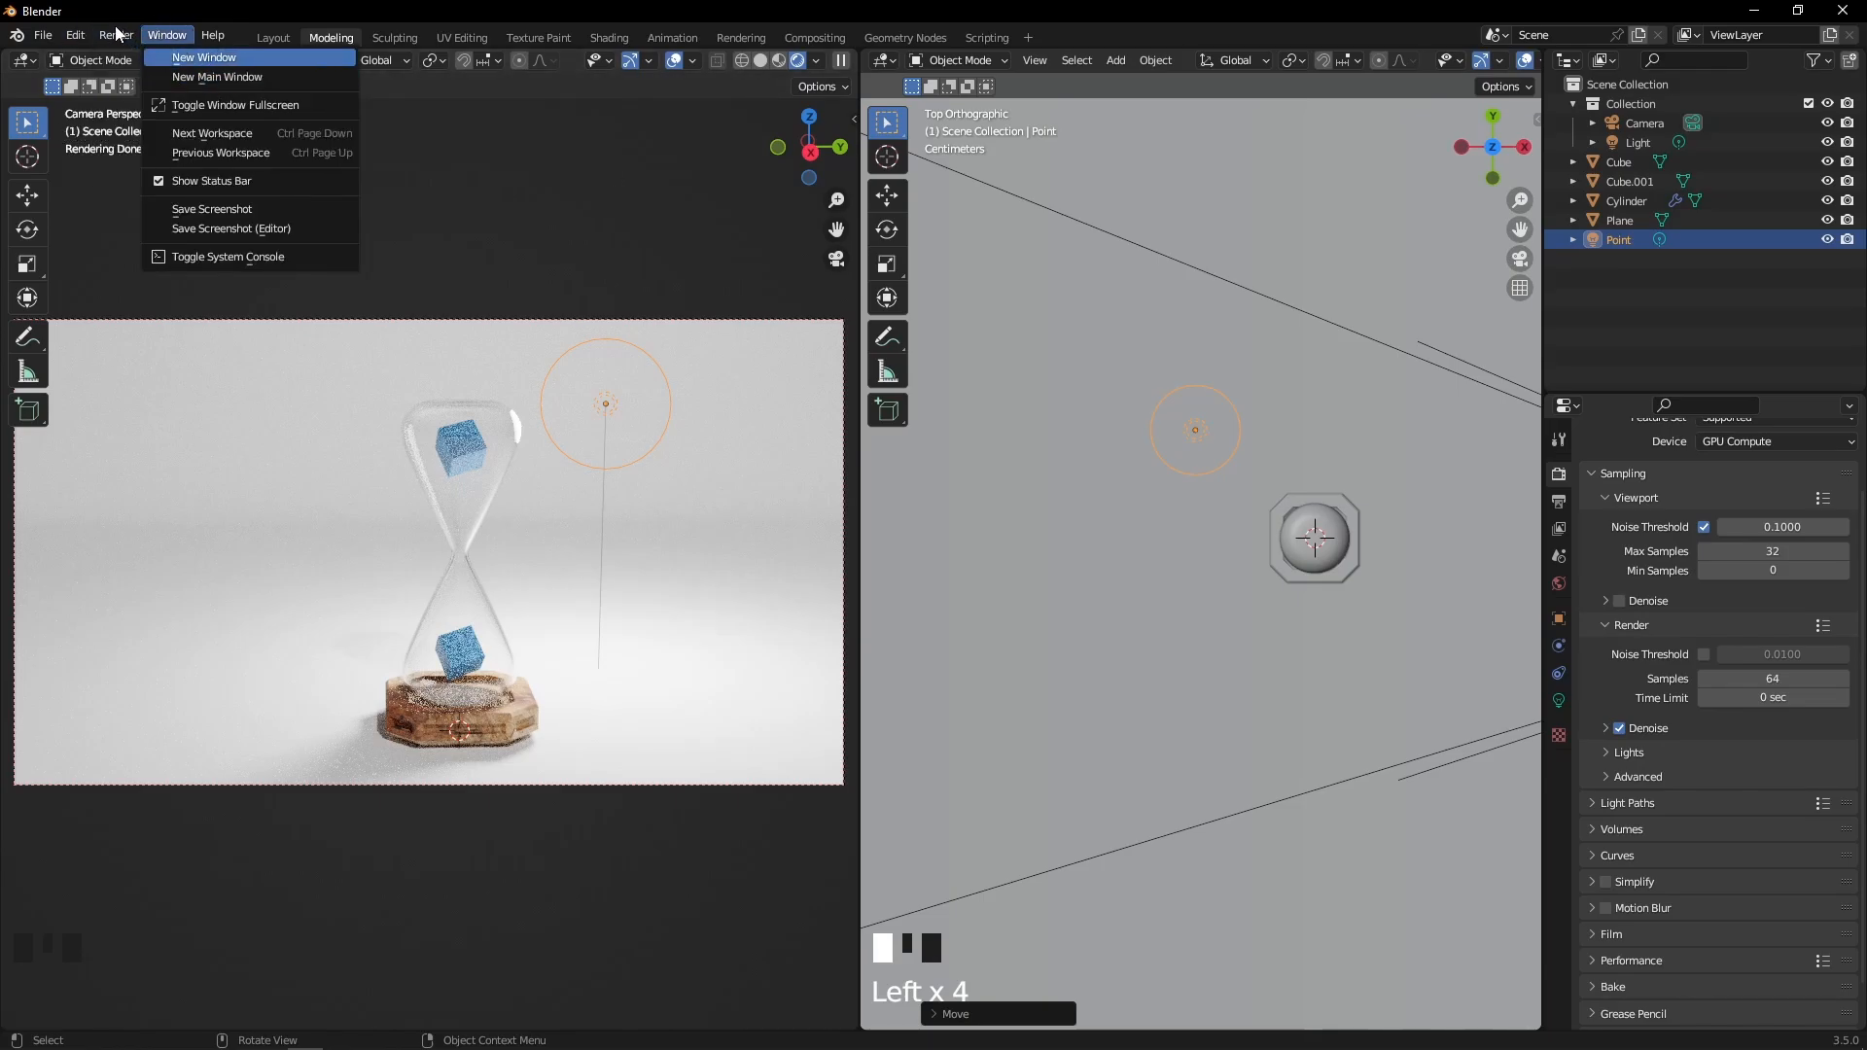
left_click(116, 35)
left_click(118, 35)
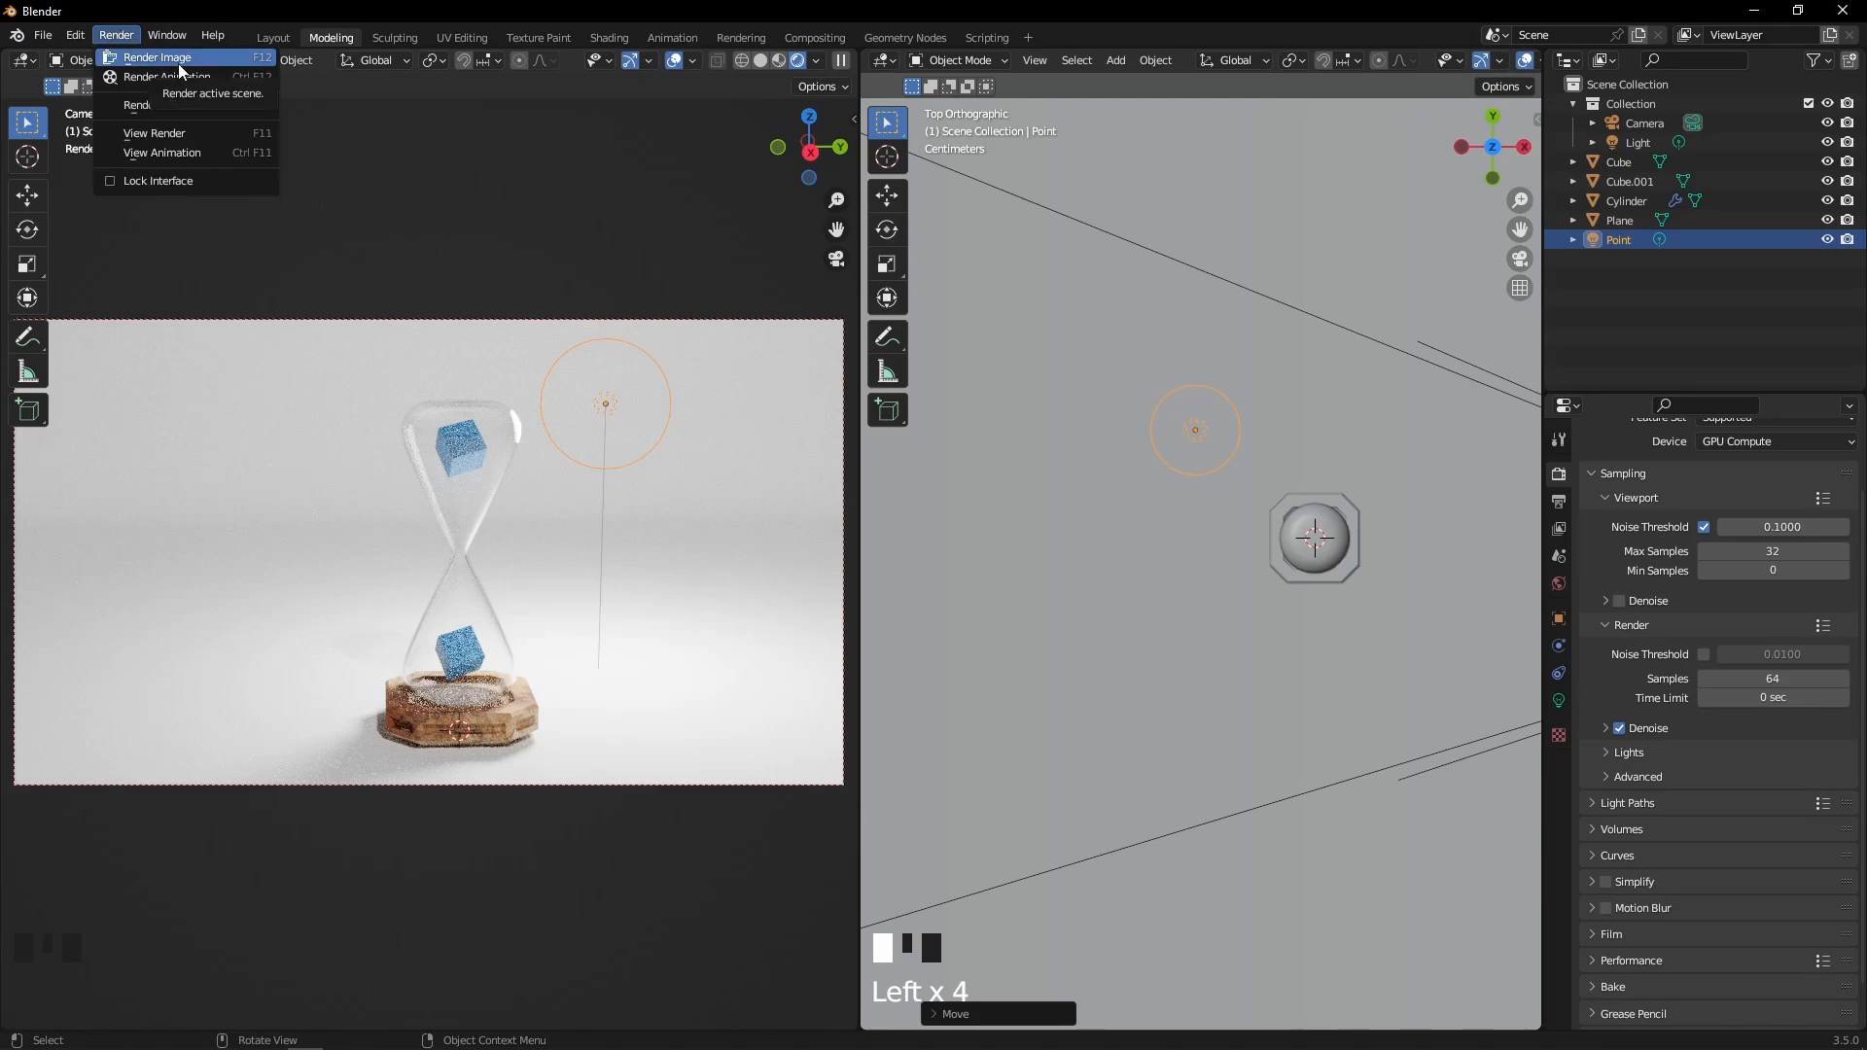
left_click(178, 62)
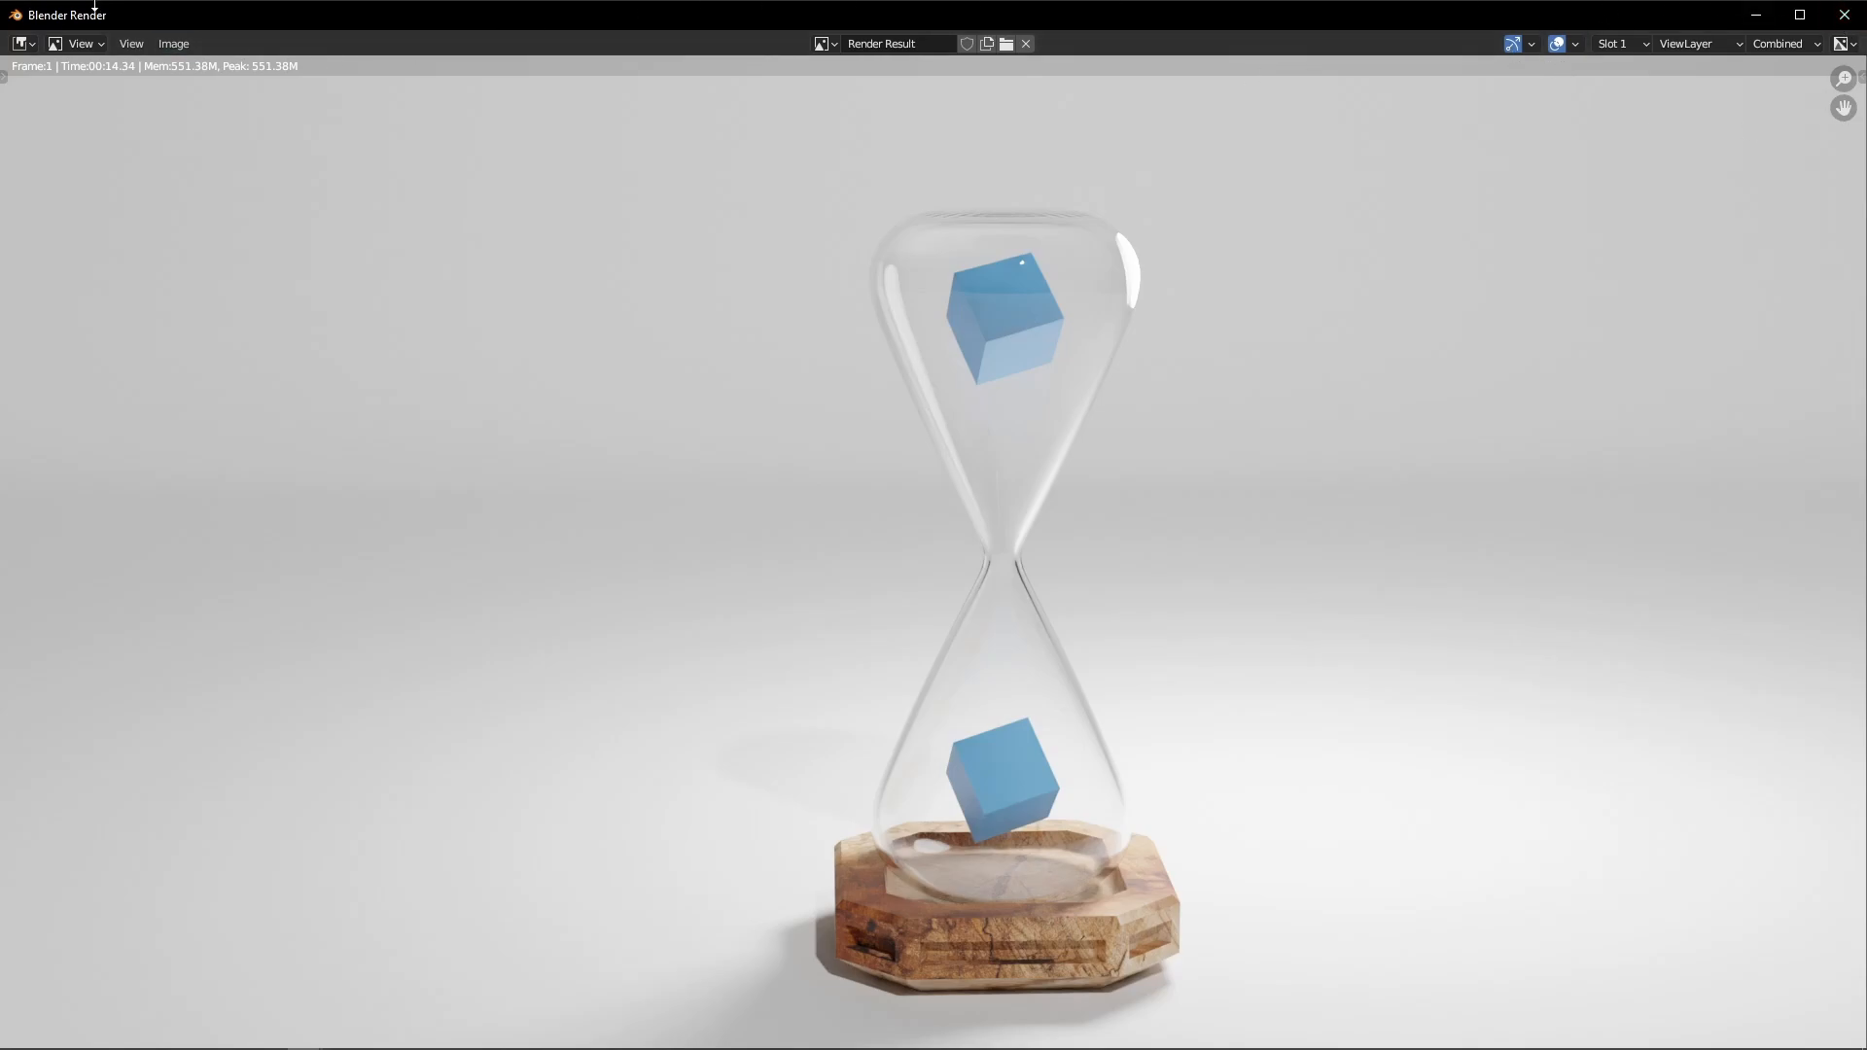
Bring up the Save As dialog for the rendered image, leave it and close the render window
left_click(170, 45)
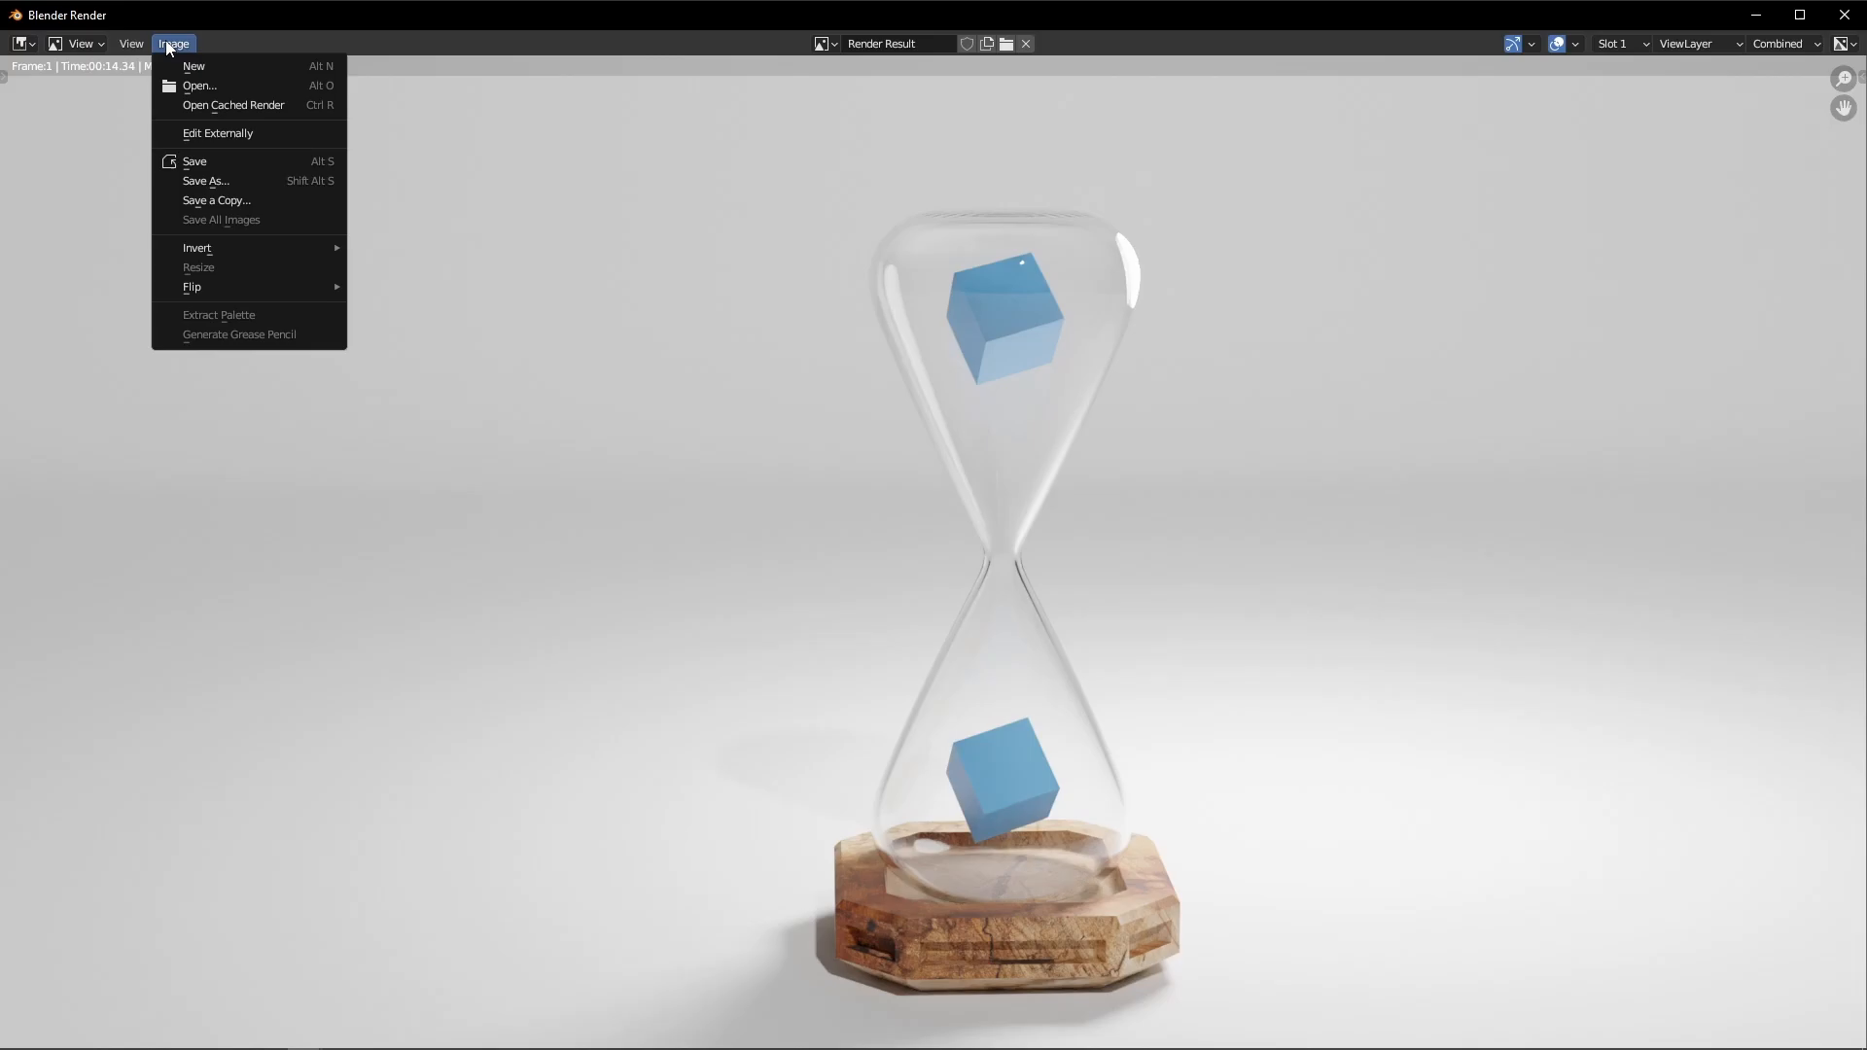
left_click(241, 185)
left_click(1413, 806)
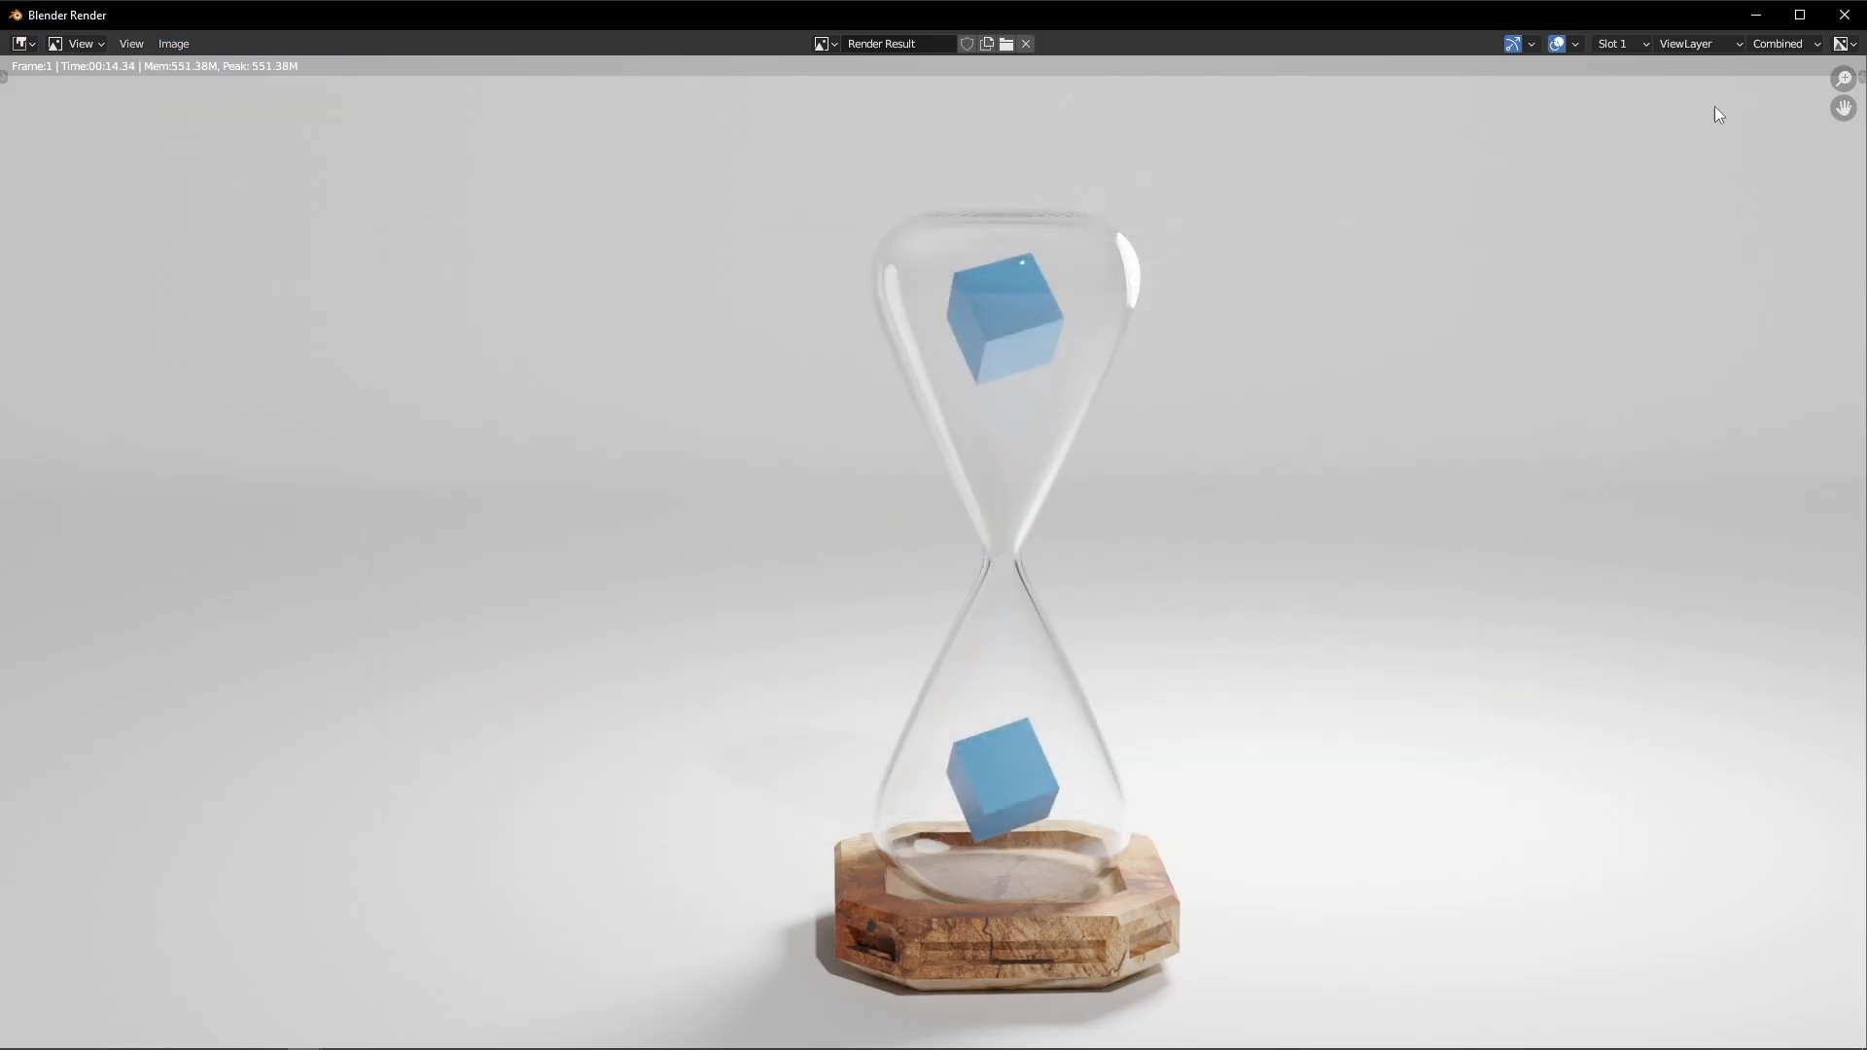
left_click(1845, 15)
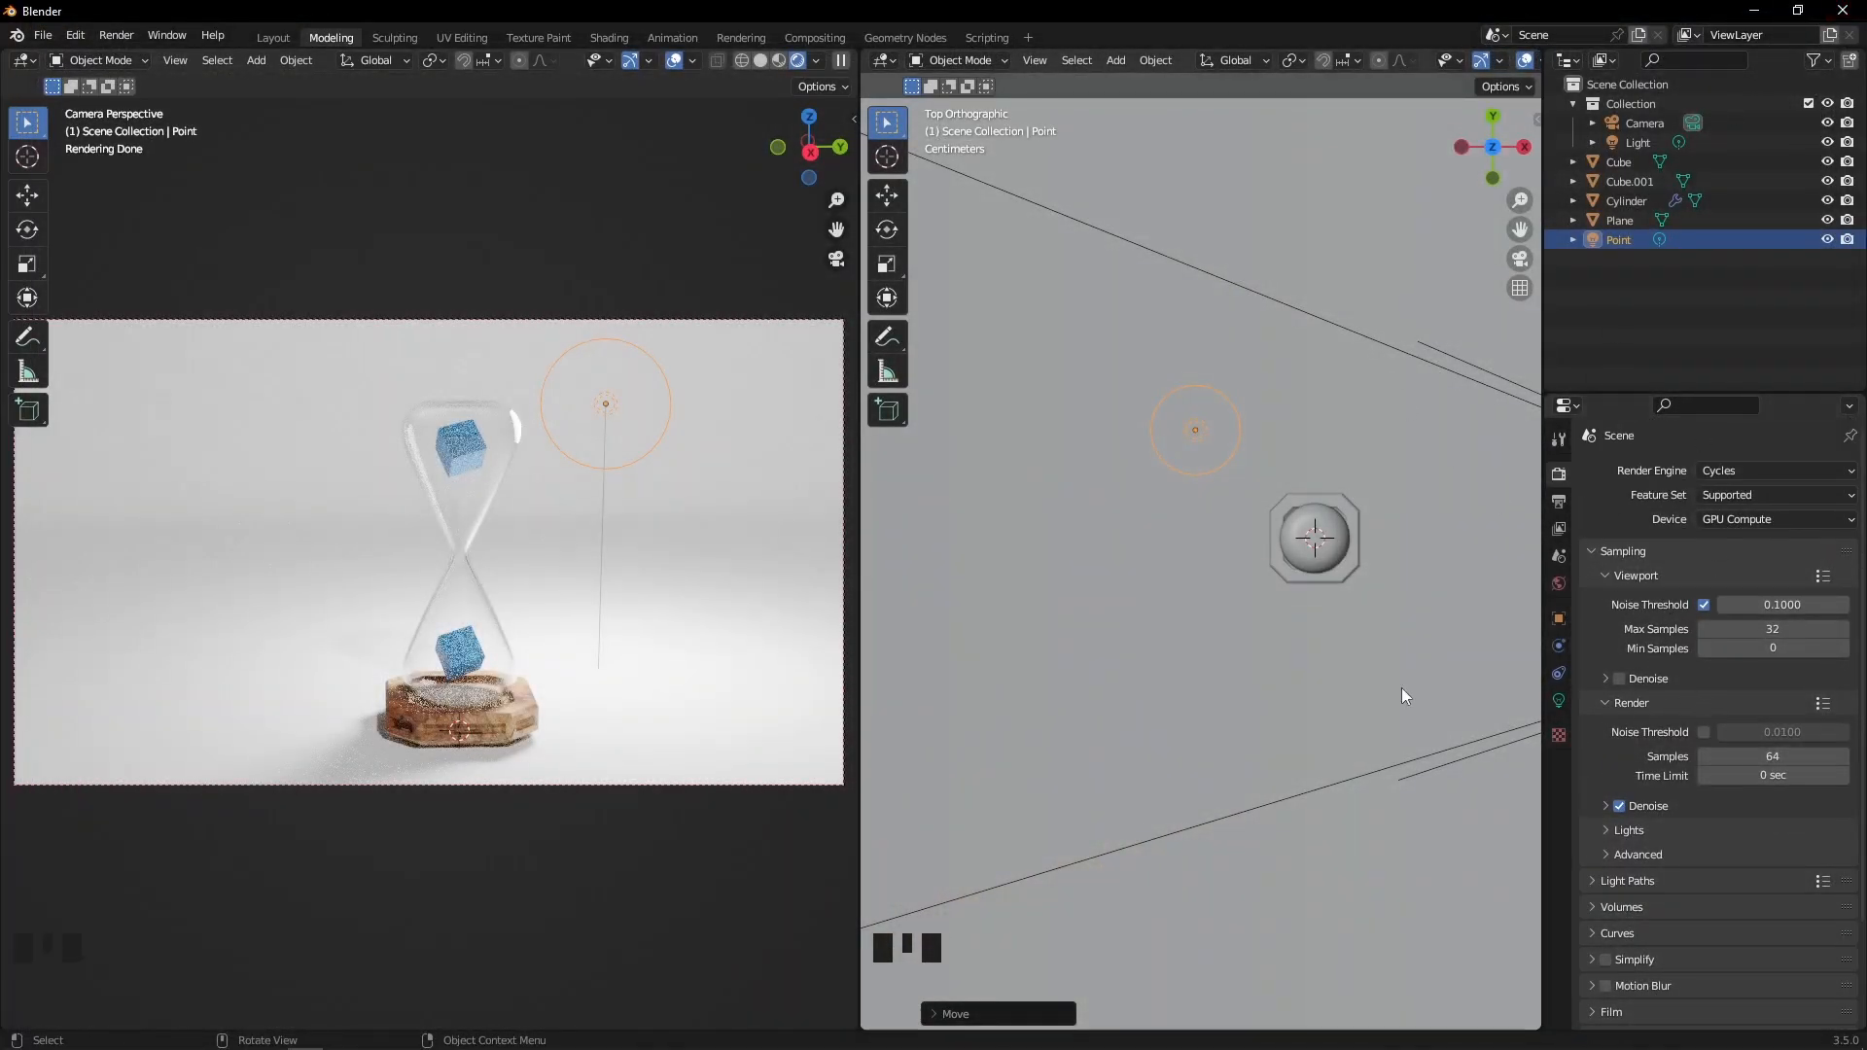
Check the output settings, view the lit hourglass and backdrop from other angles, and return to the camera view
left_click(1559, 501)
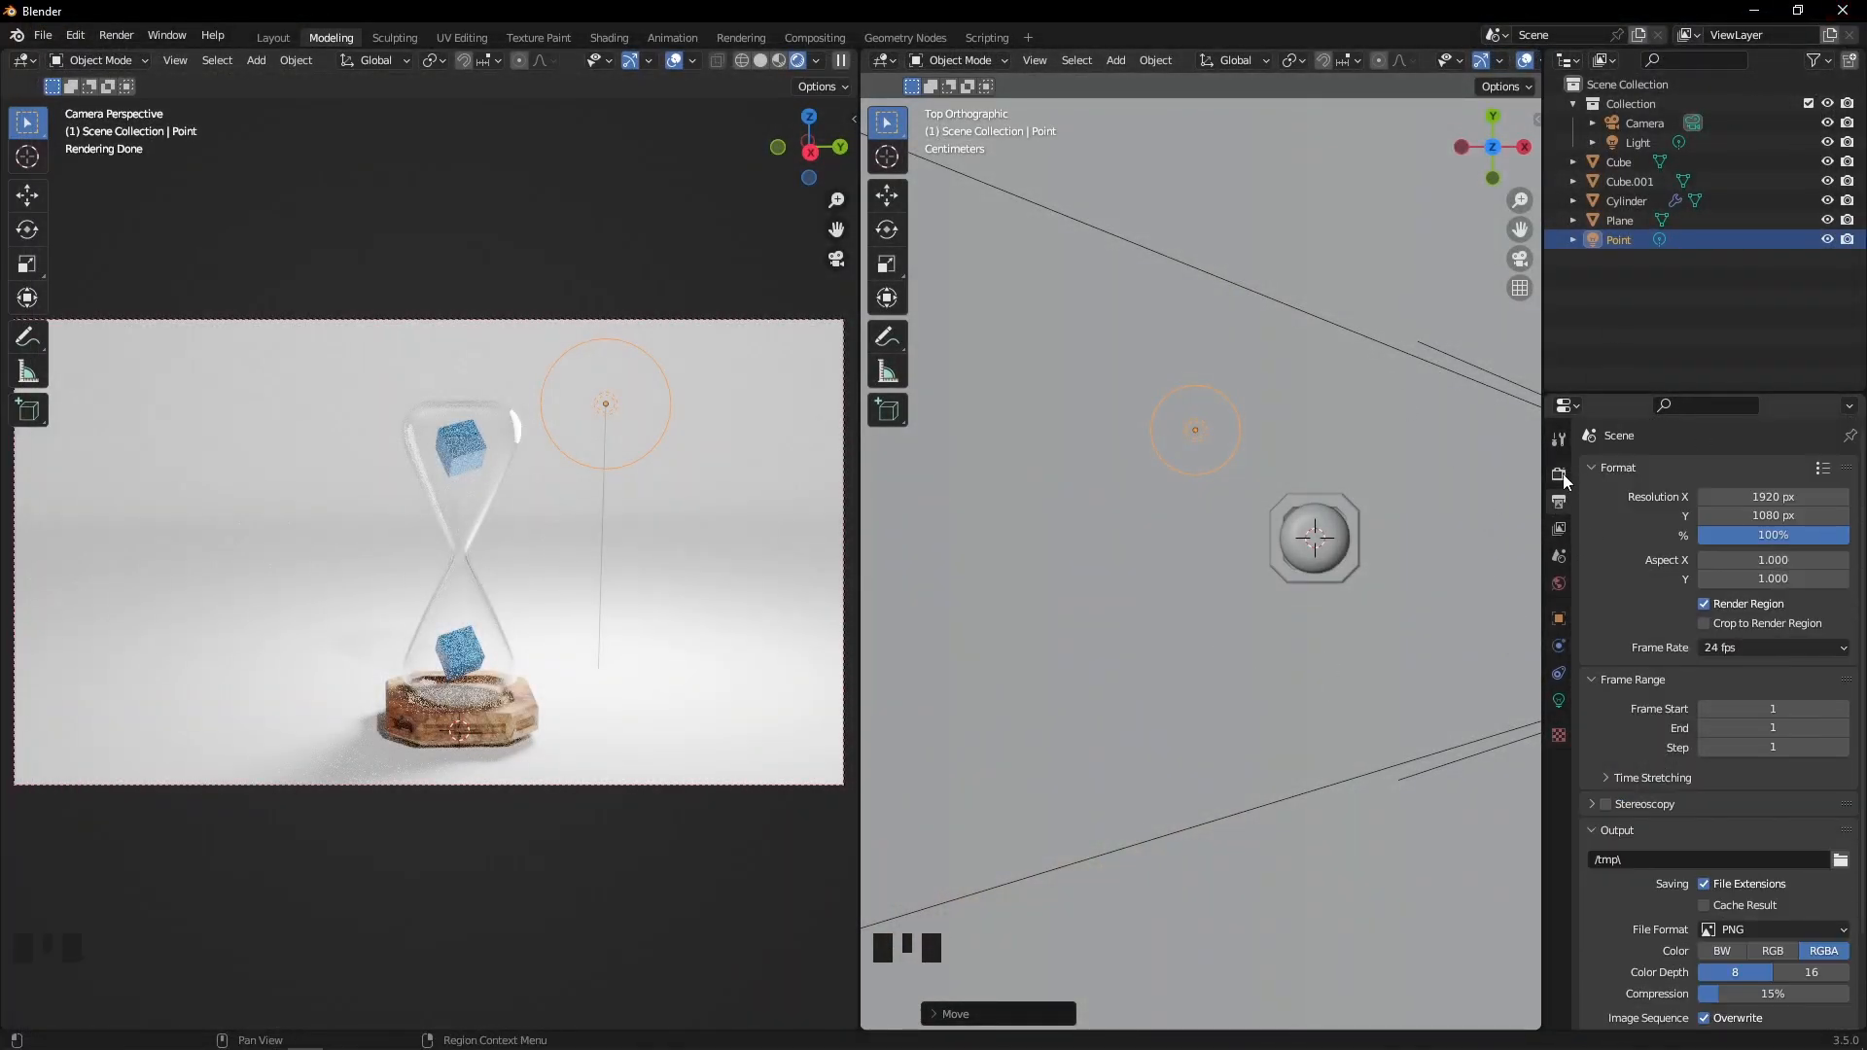
left_click(1560, 474)
middle_click_drag(547, 359, 543, 469)
left_click(614, 568)
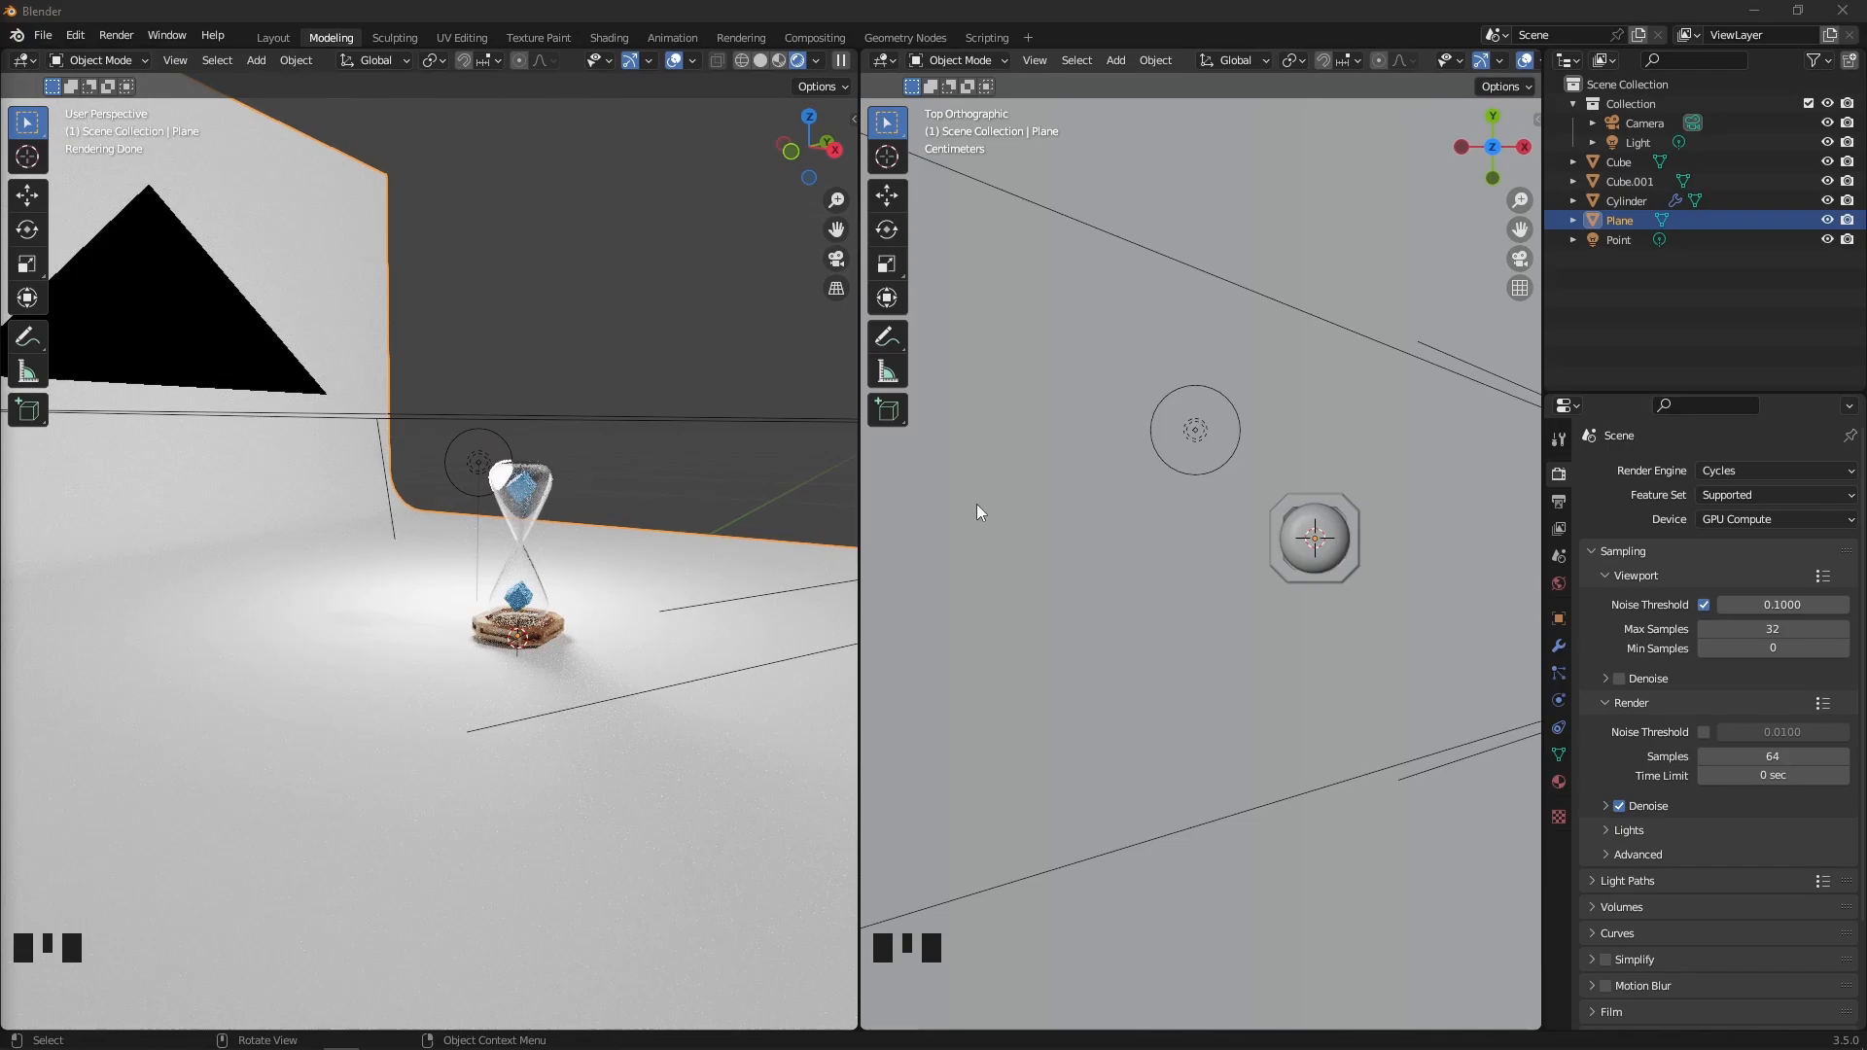
middle_click_drag(976, 504, 862, 417)
scroll(644, 498, "up", 2)
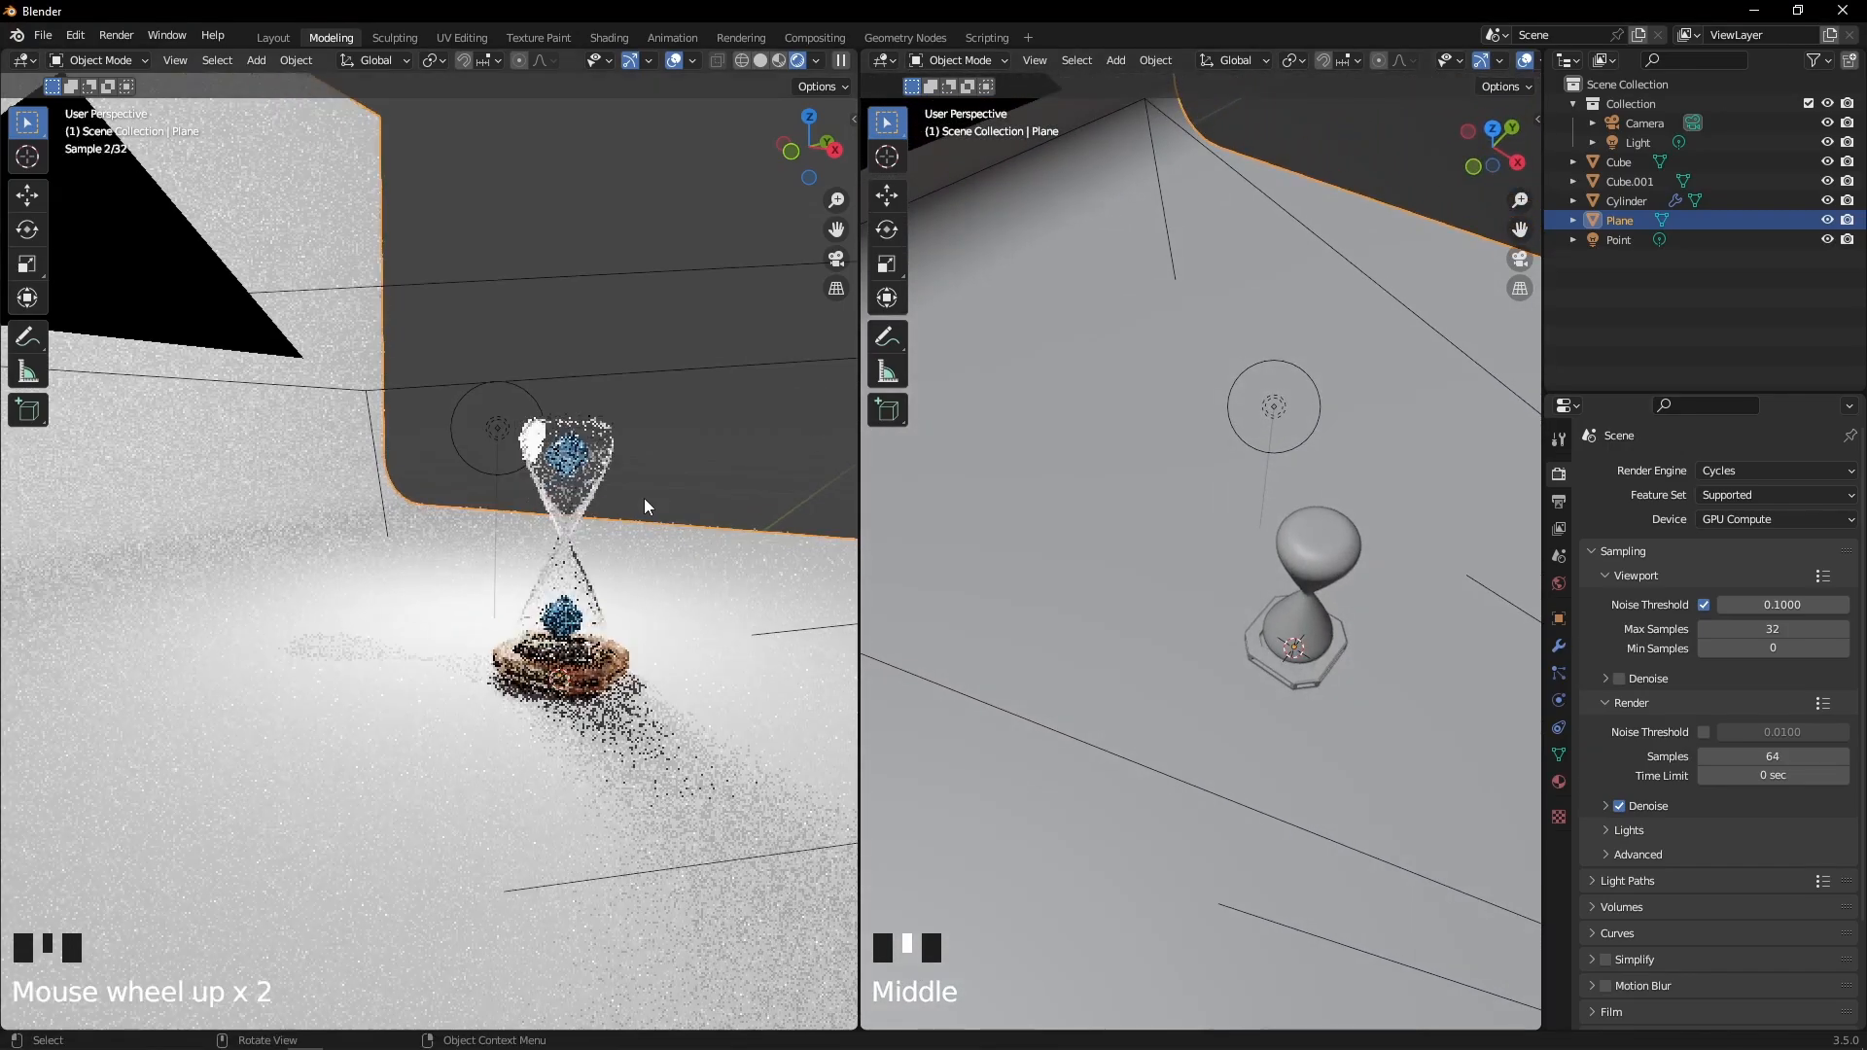
middle_click_drag(644, 498, 272, 457)
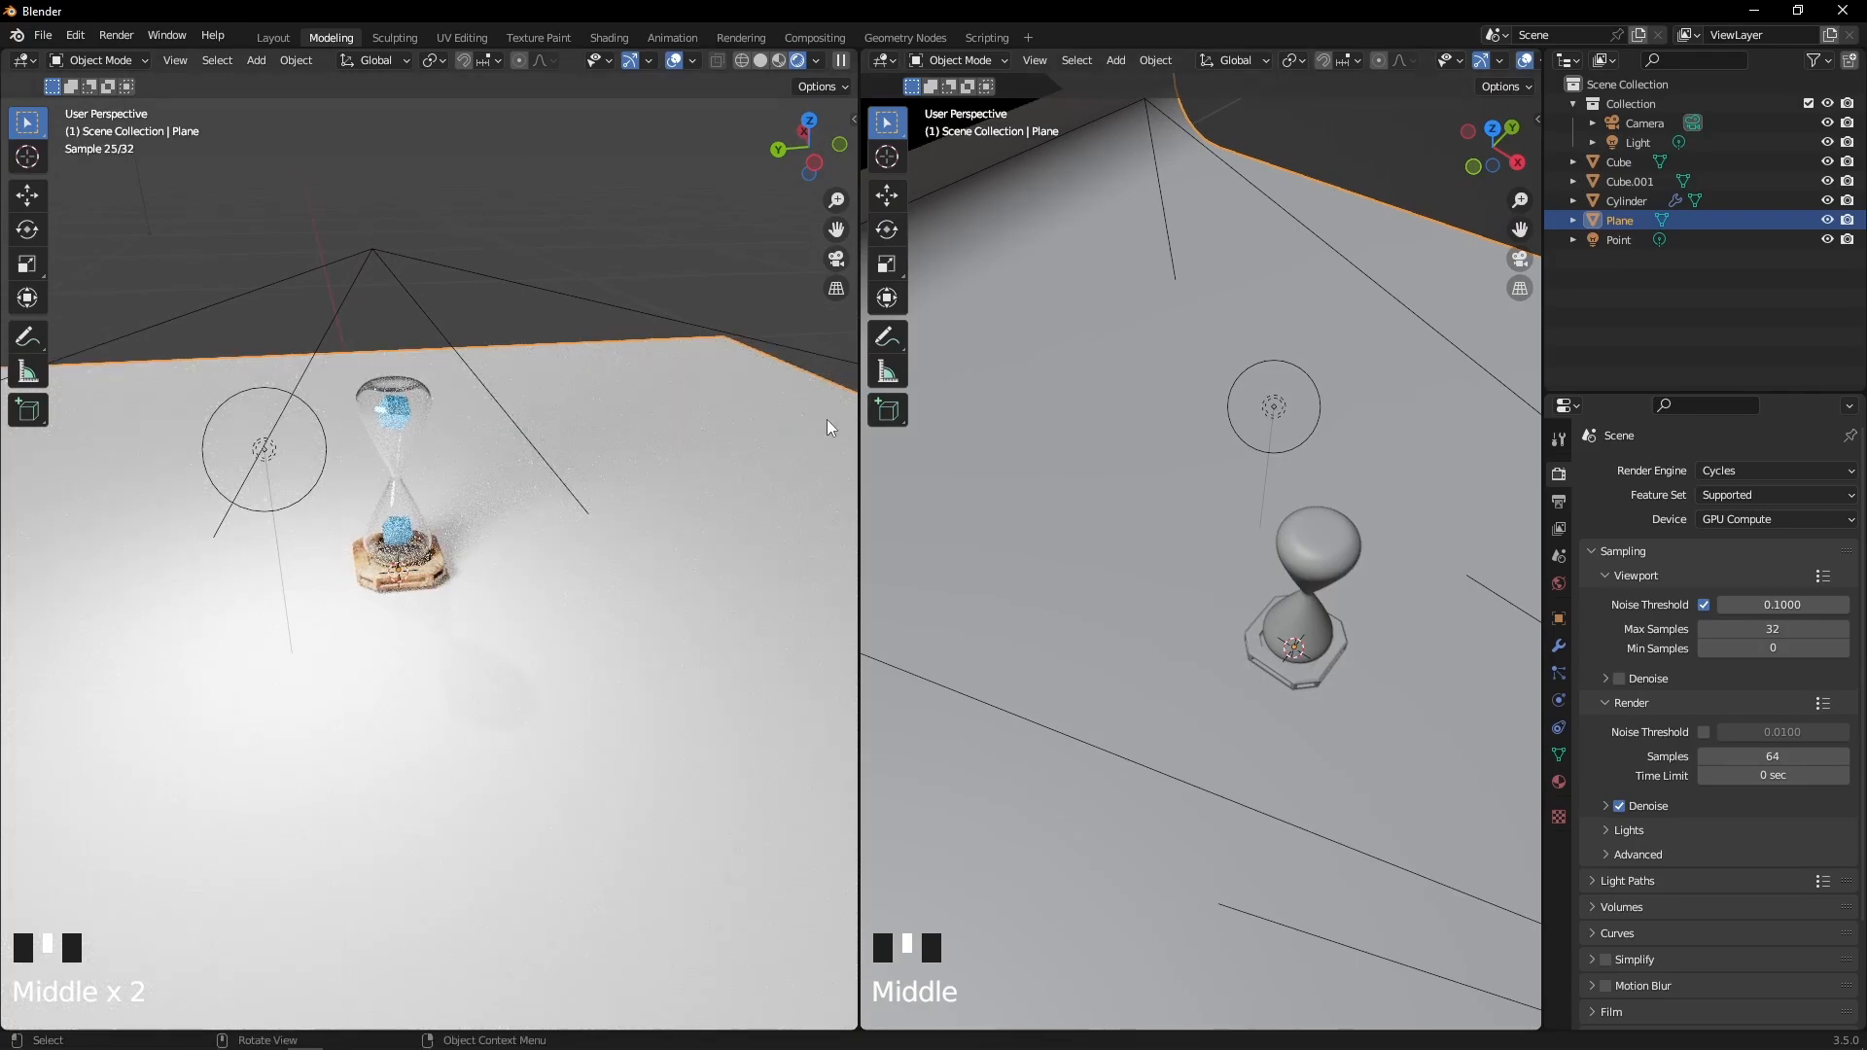
key("KP_0")
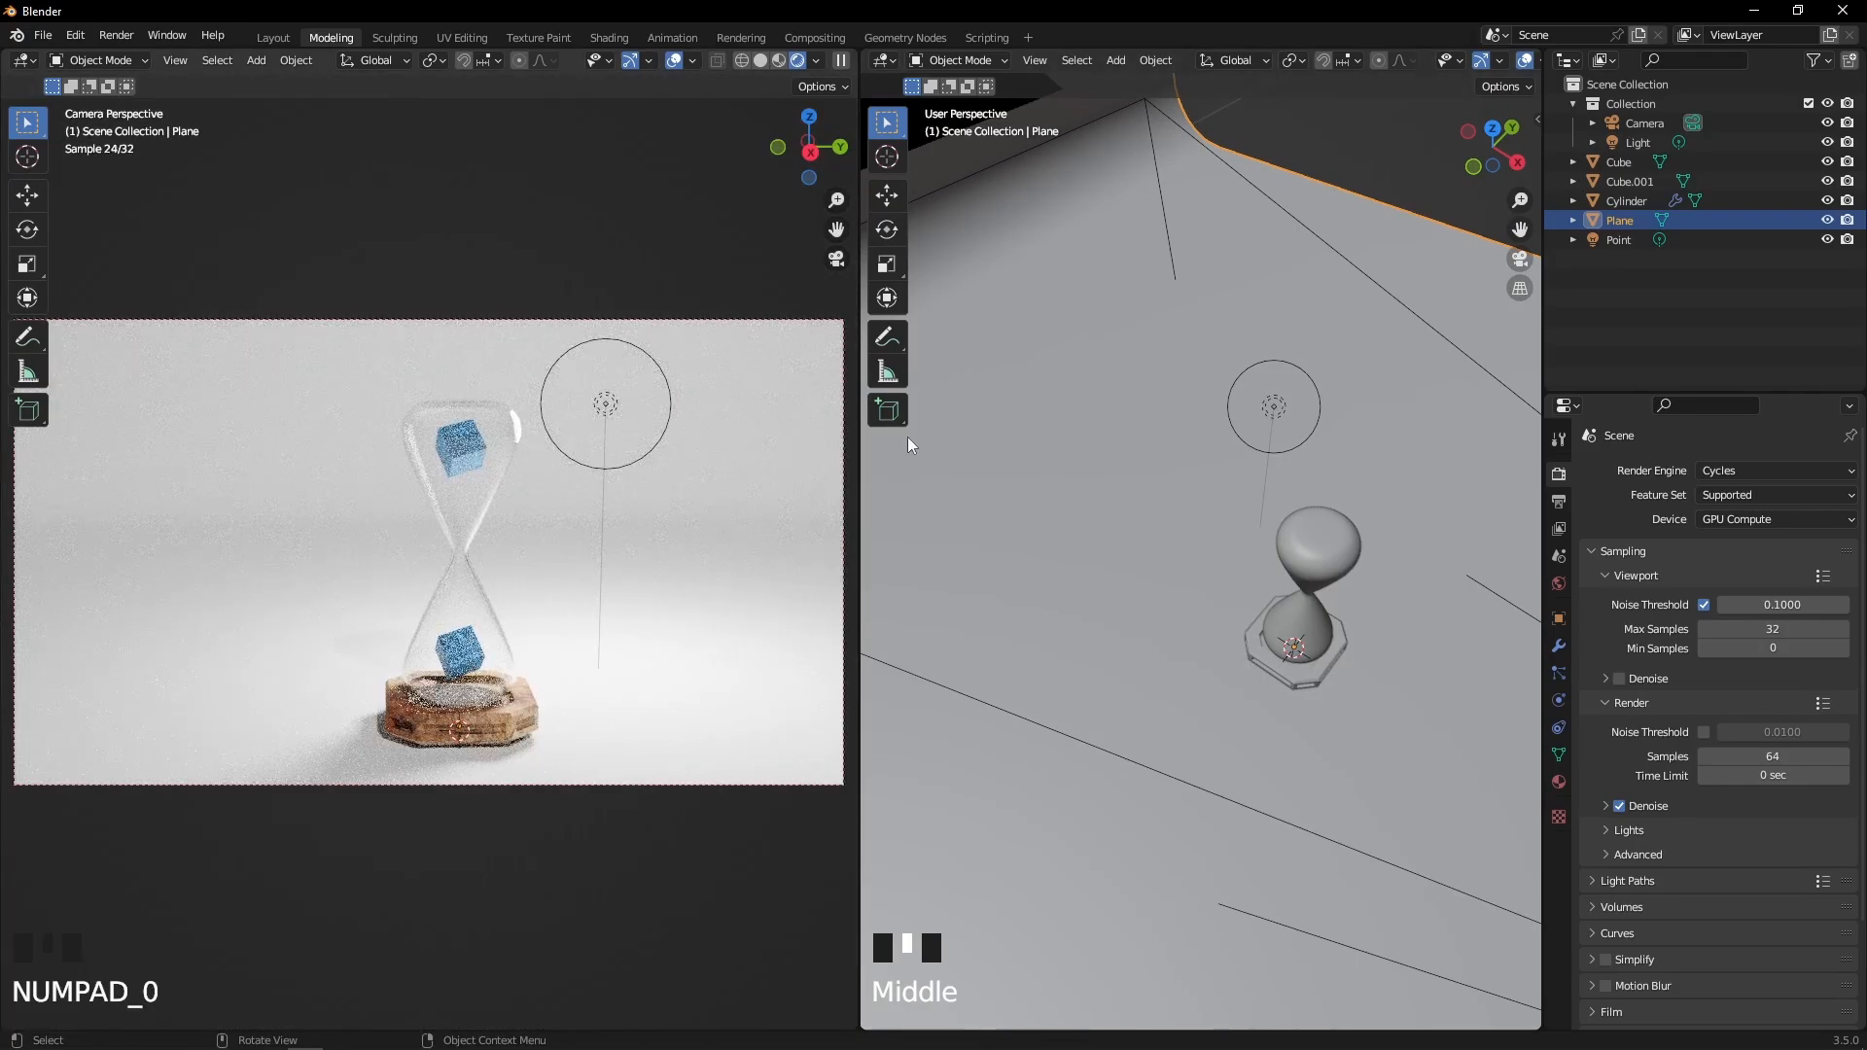
Delete the point light hanging beside the hourglass
left_click(1287, 404)
left_click(1277, 408)
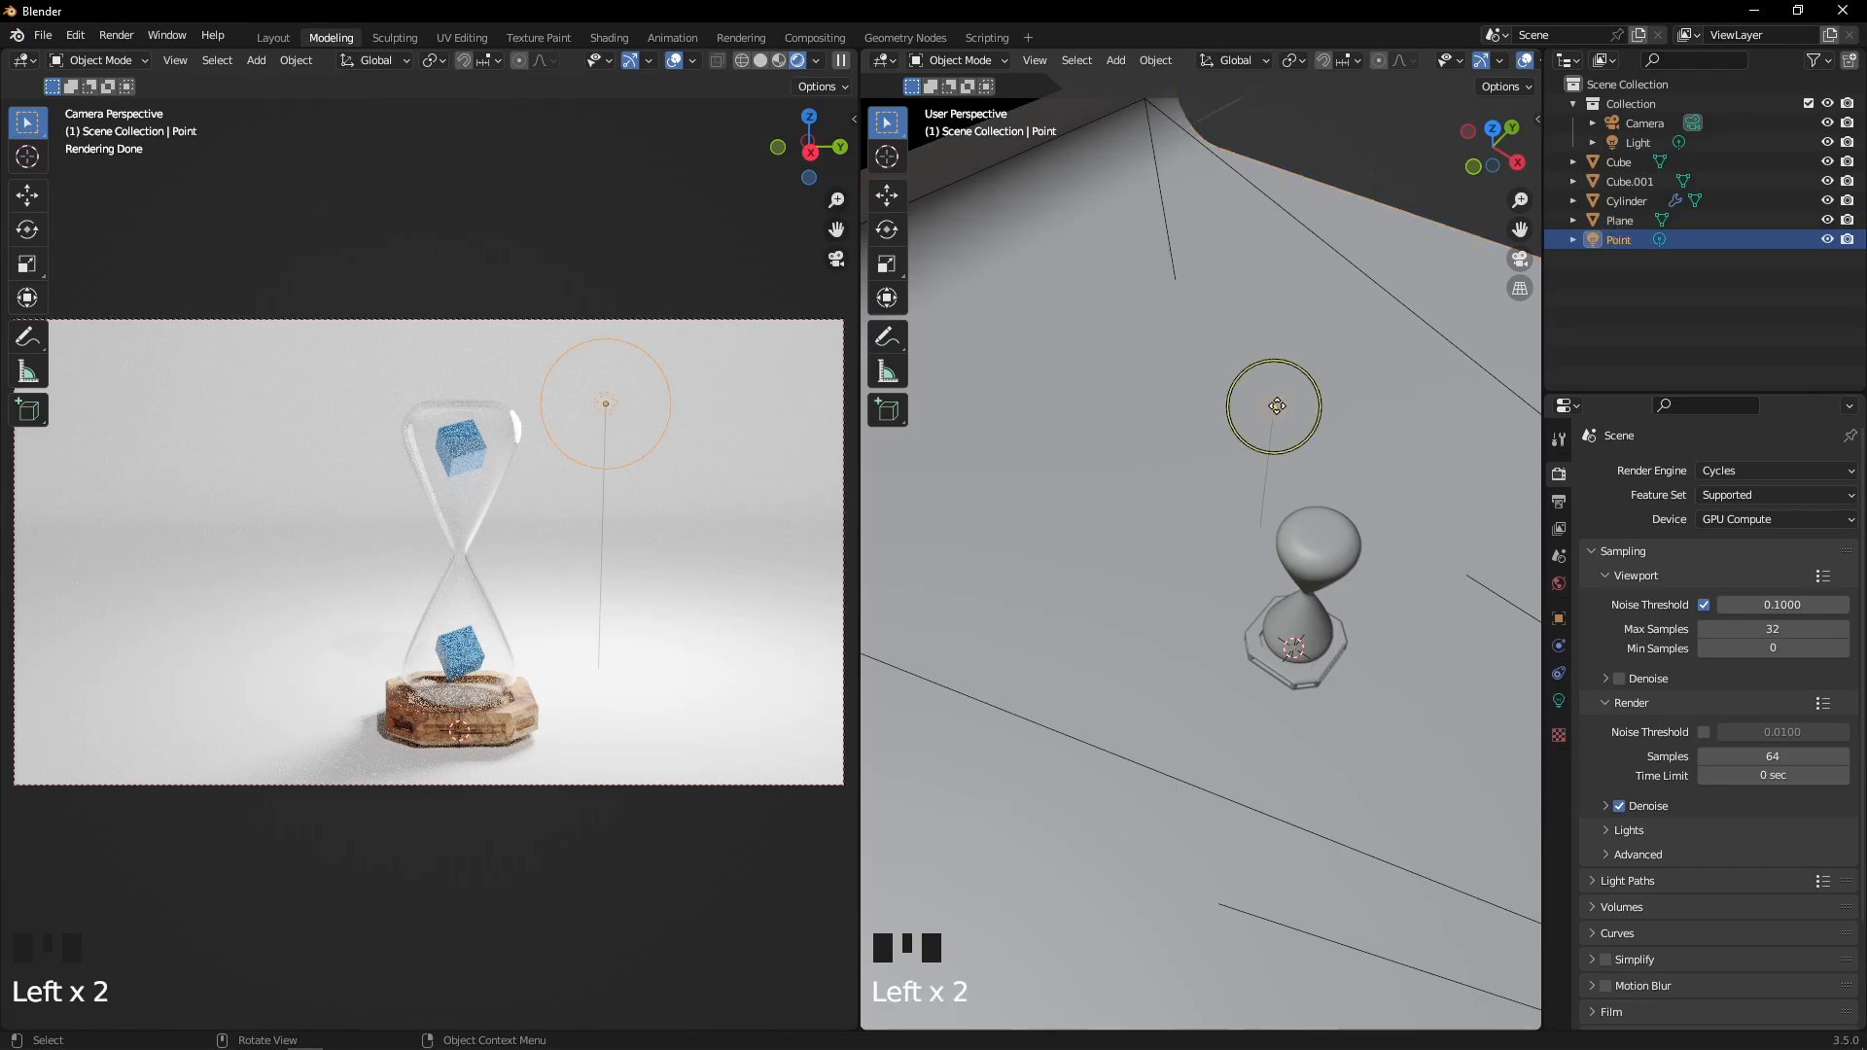
key("x")
left_click(1216, 356)
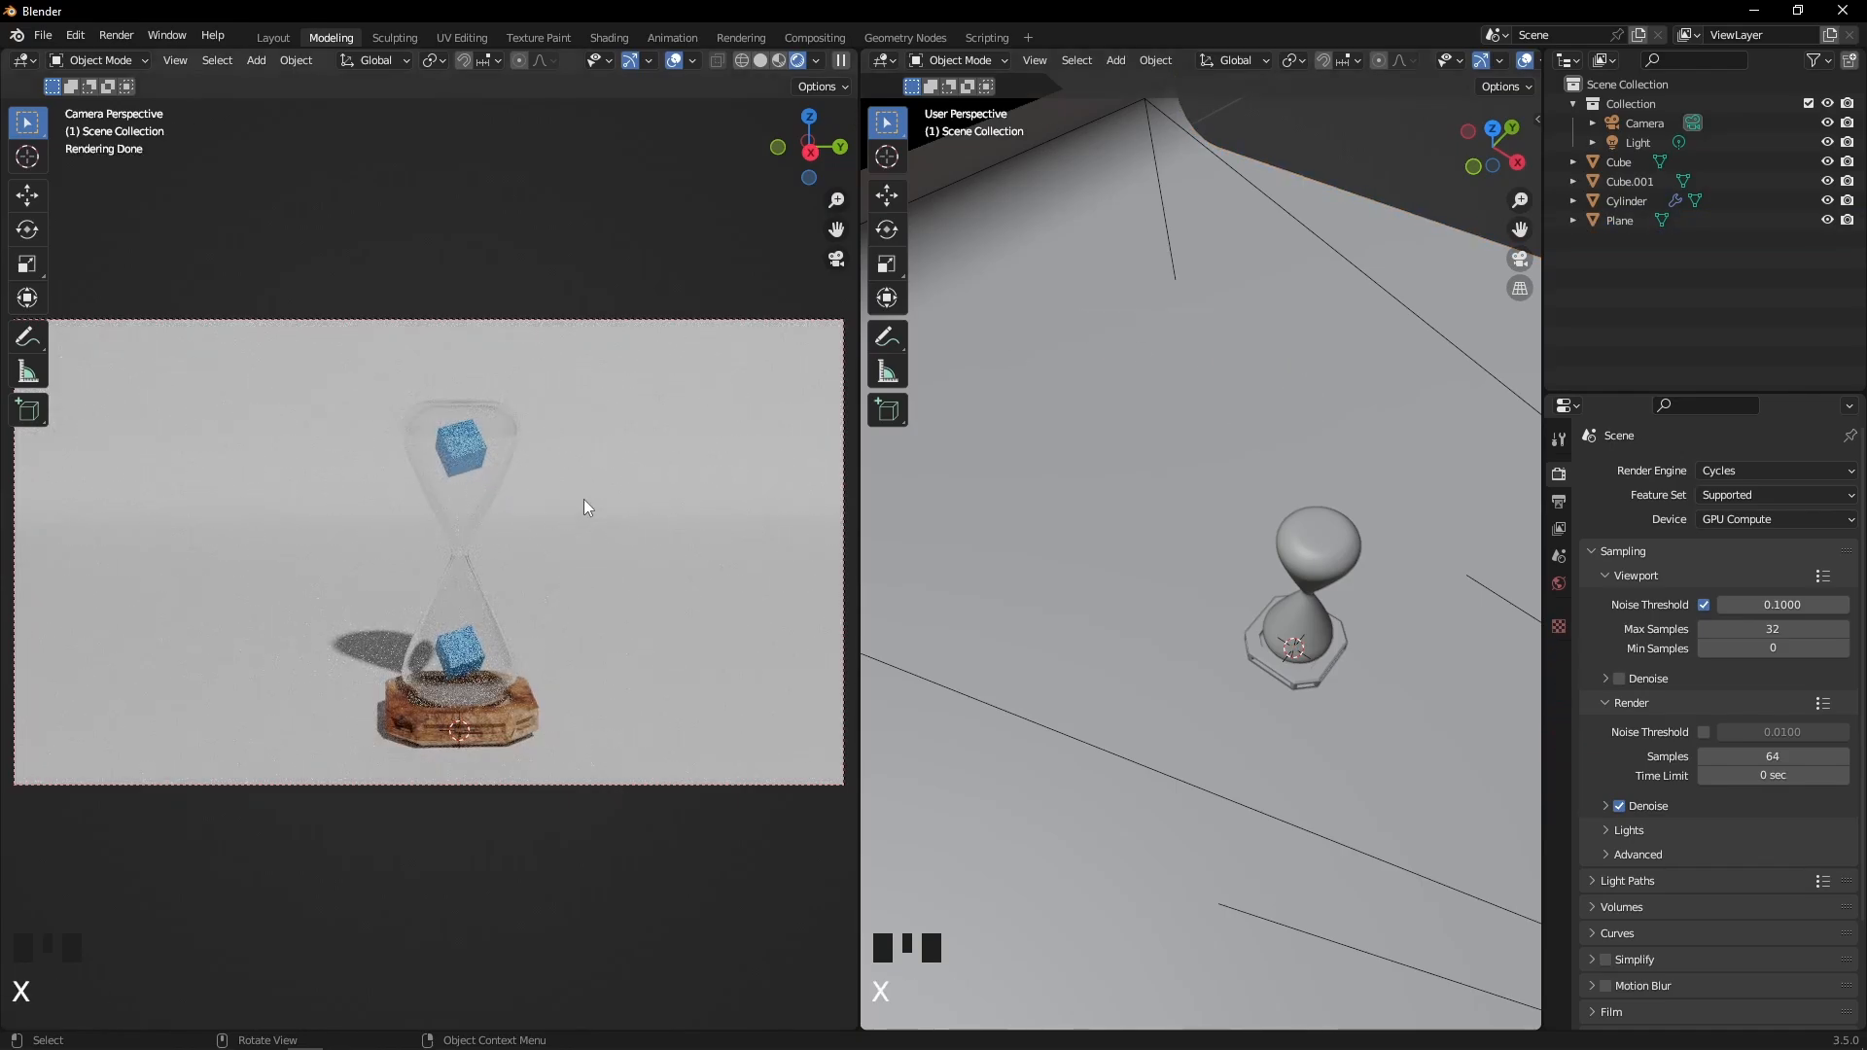
Move the remaining scene light further out to the positive Y side of the backdrop for a longer hourglass shadow
scroll(1352, 443, "down", 4)
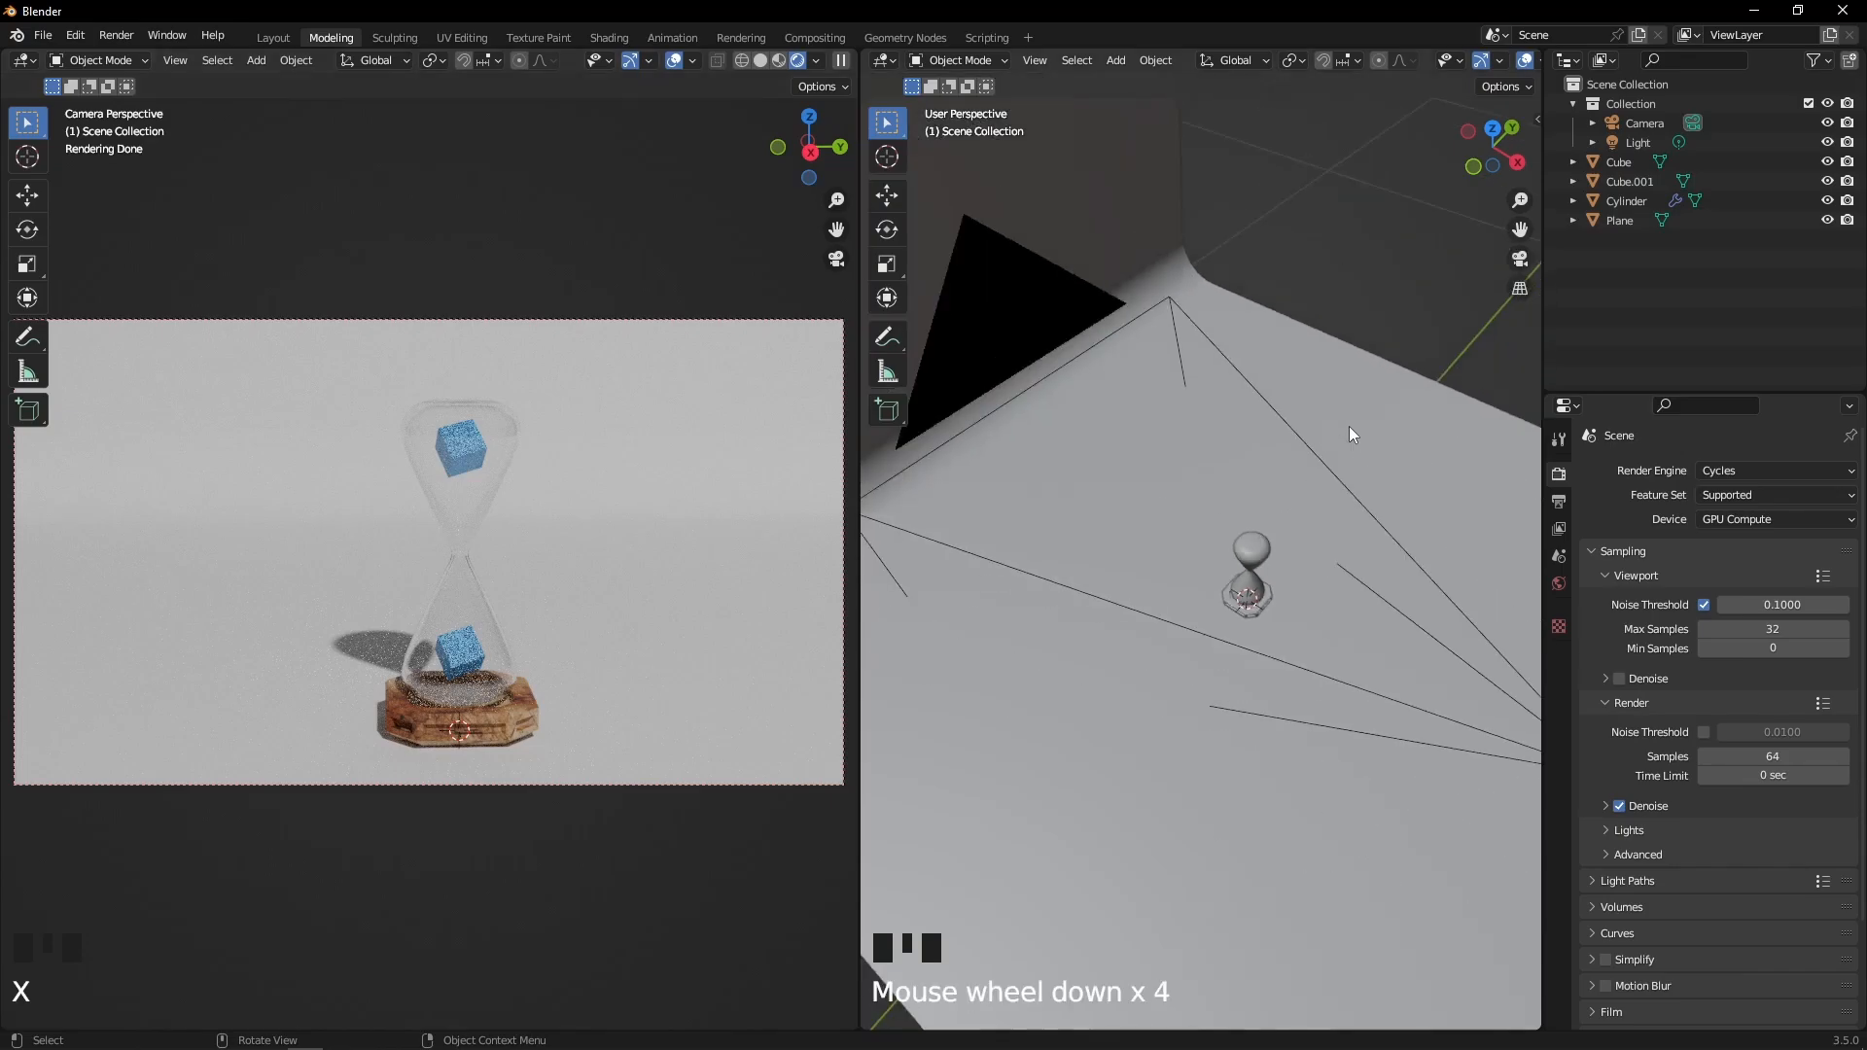
middle_click_drag(1350, 434, 1262, 327)
scroll(1323, 433, "down", 5)
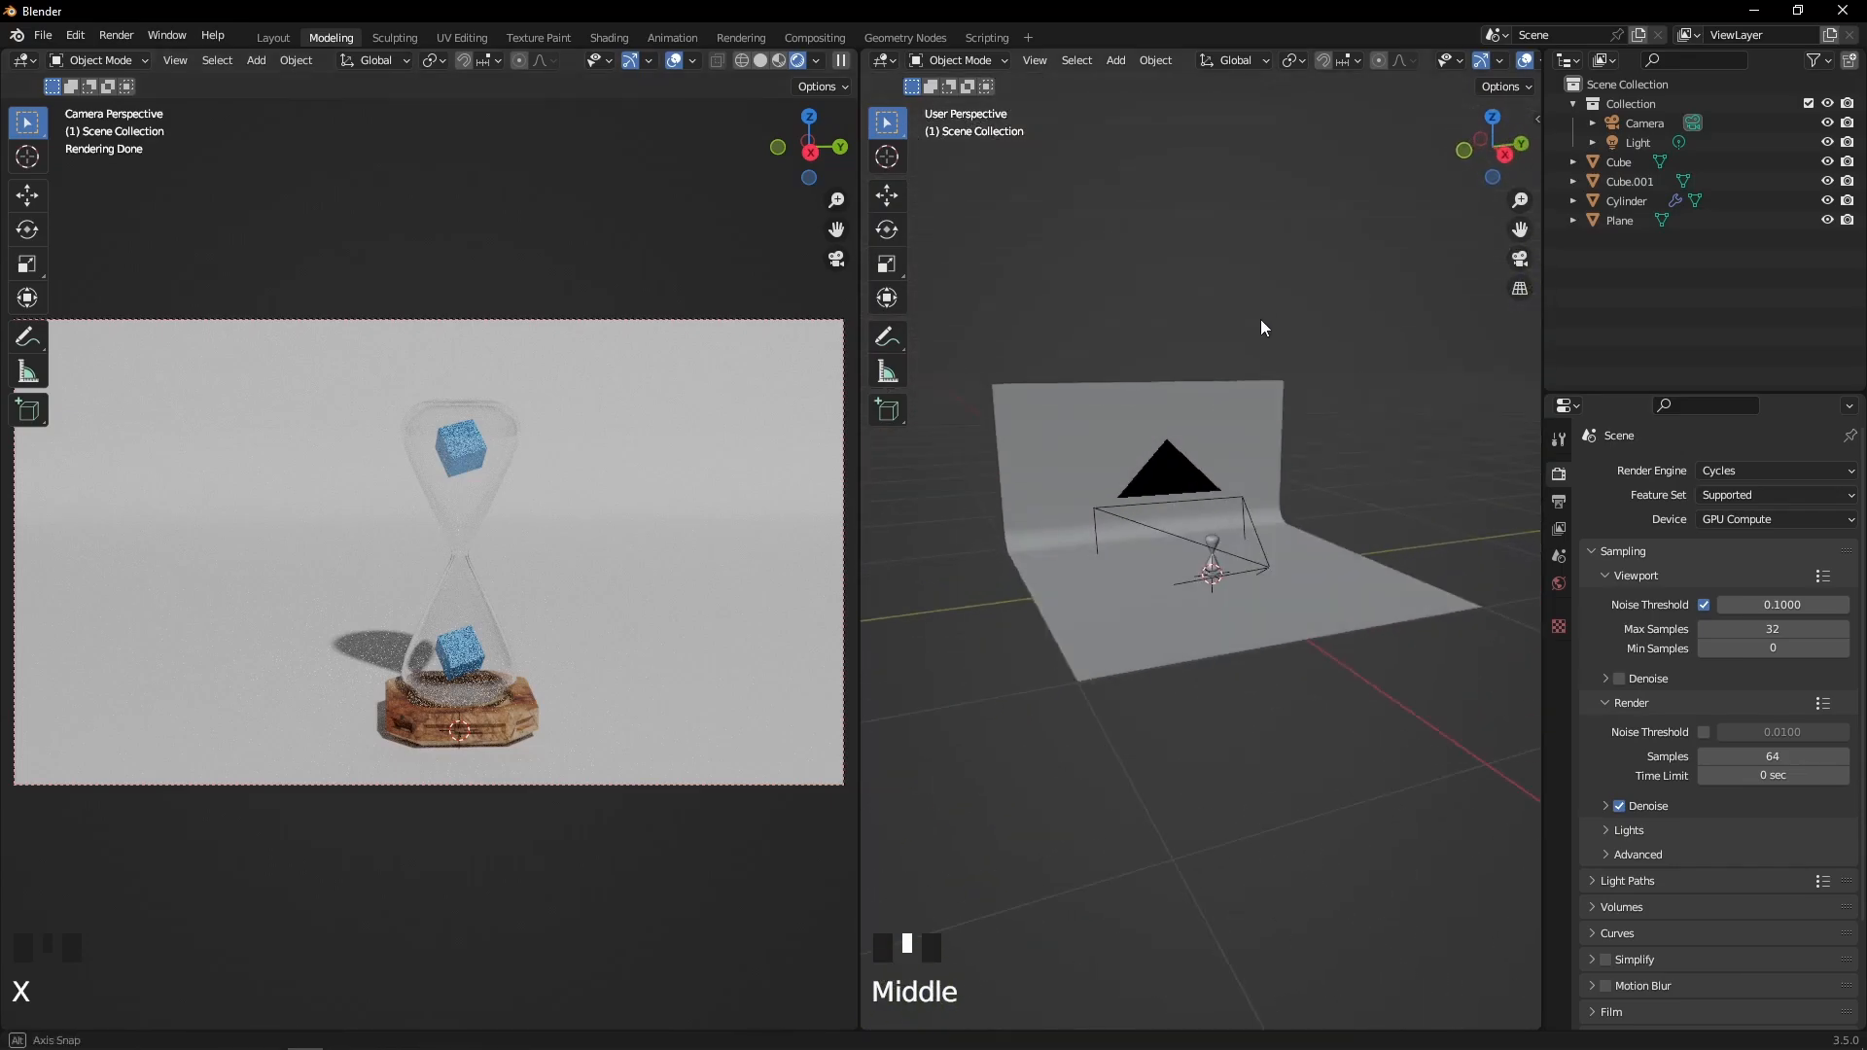
scroll(1298, 368, "down", 9)
left_click(1310, 454)
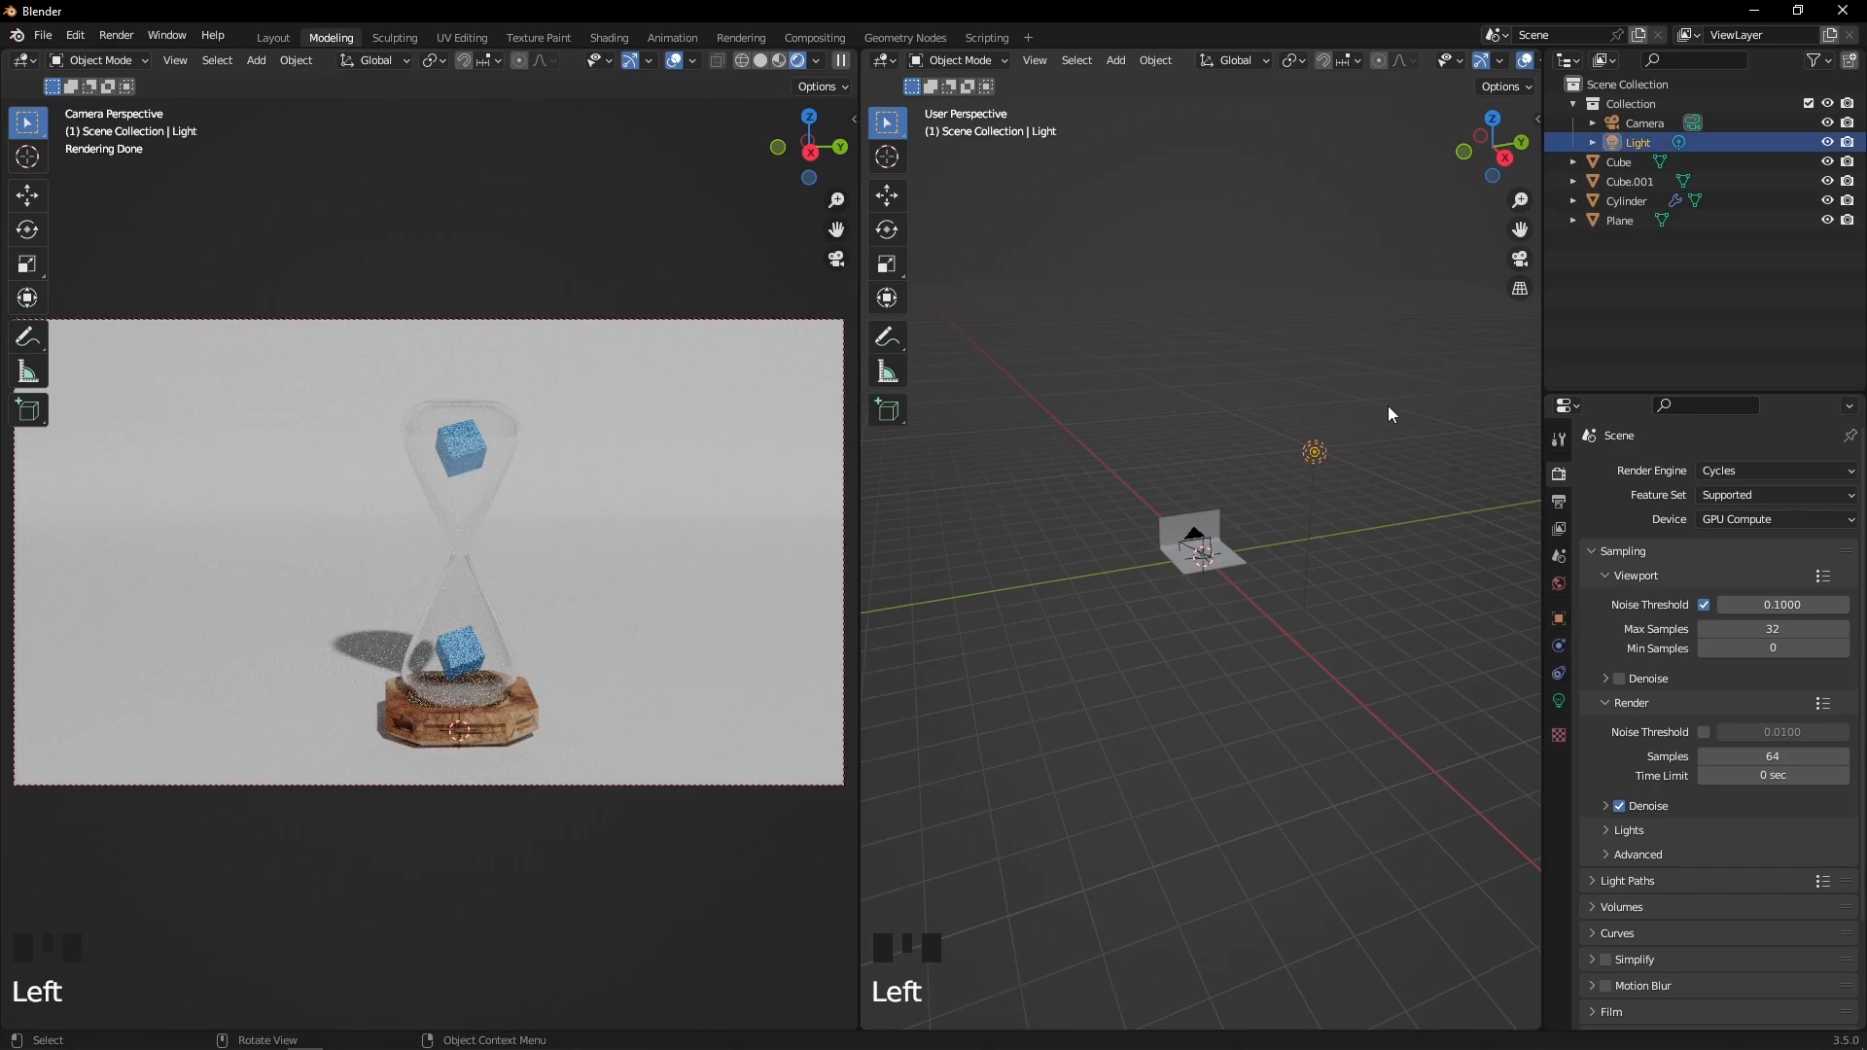
middle_click_drag(1389, 413, 1321, 471)
scroll(1317, 476, "up", 2)
key("g")
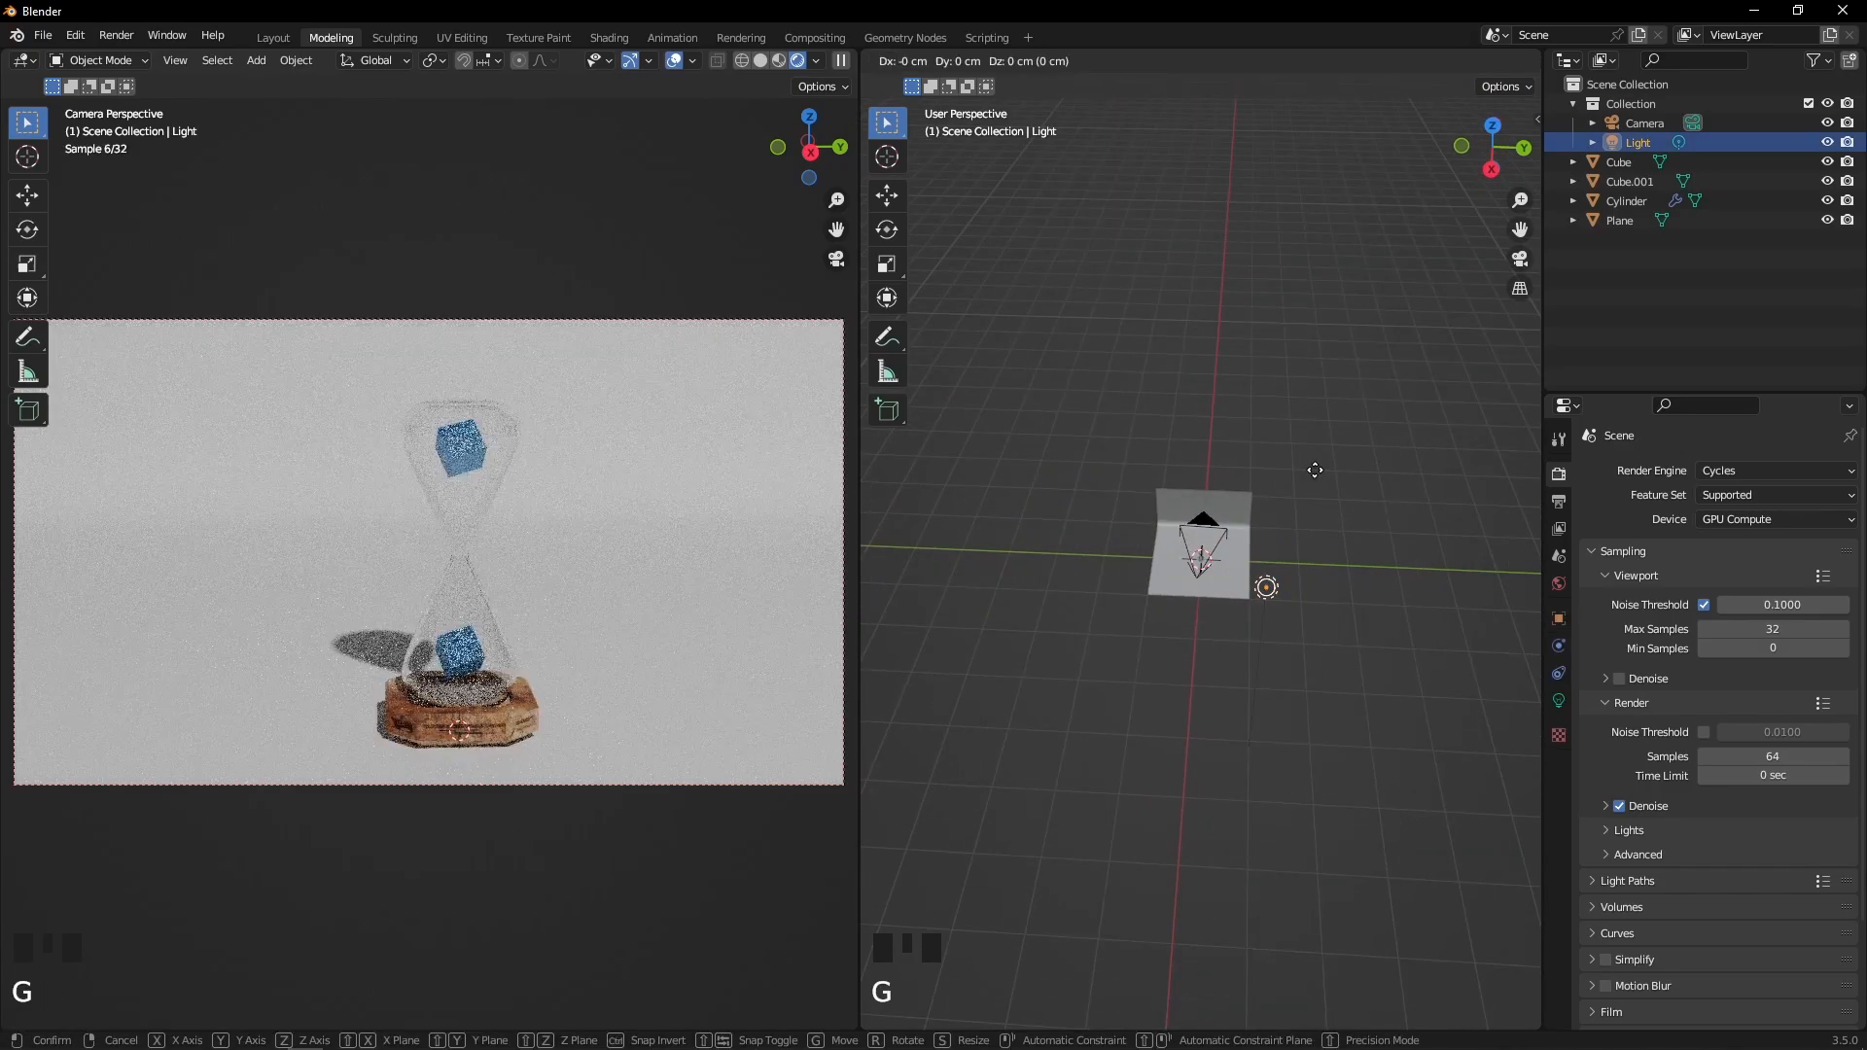
left_click(1497, 499)
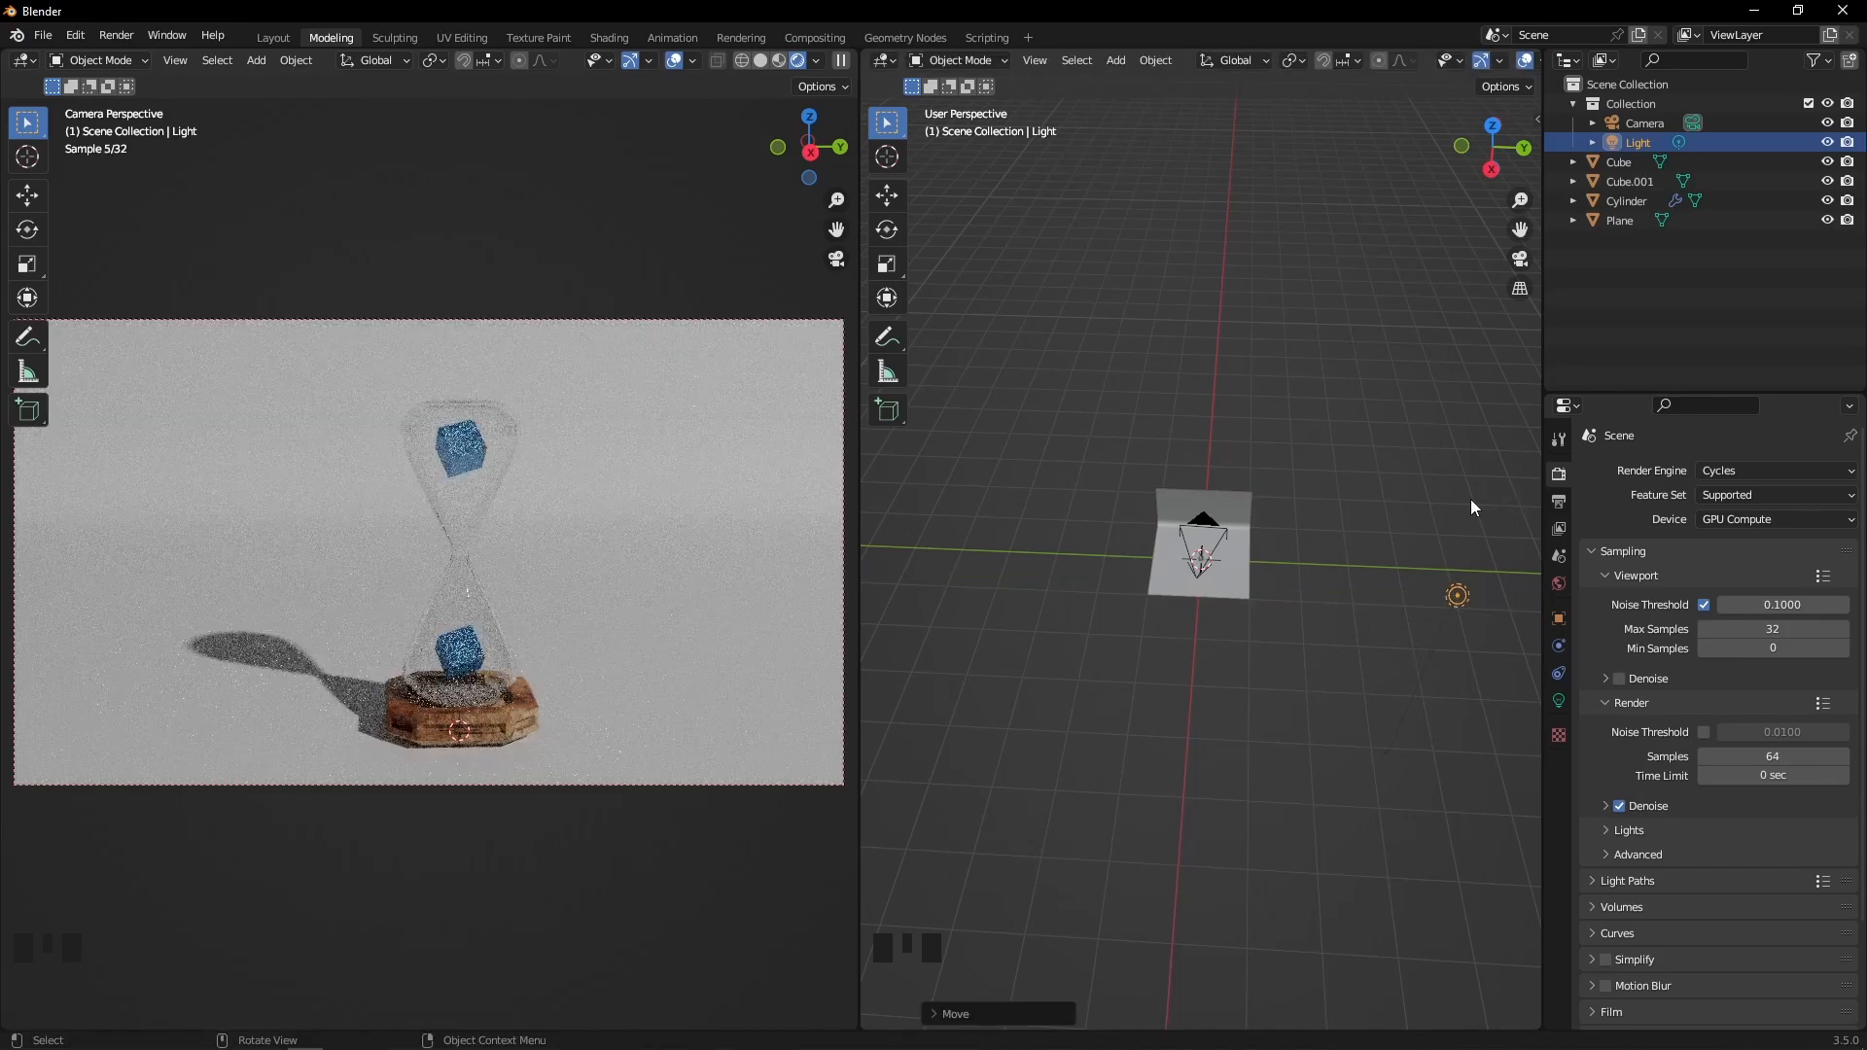
scroll(1298, 544, "up", 5)
middle_click_drag(1325, 534, 1338, 445)
scroll(1405, 545, "up", 4)
scroll(601, 594, "up", 1)
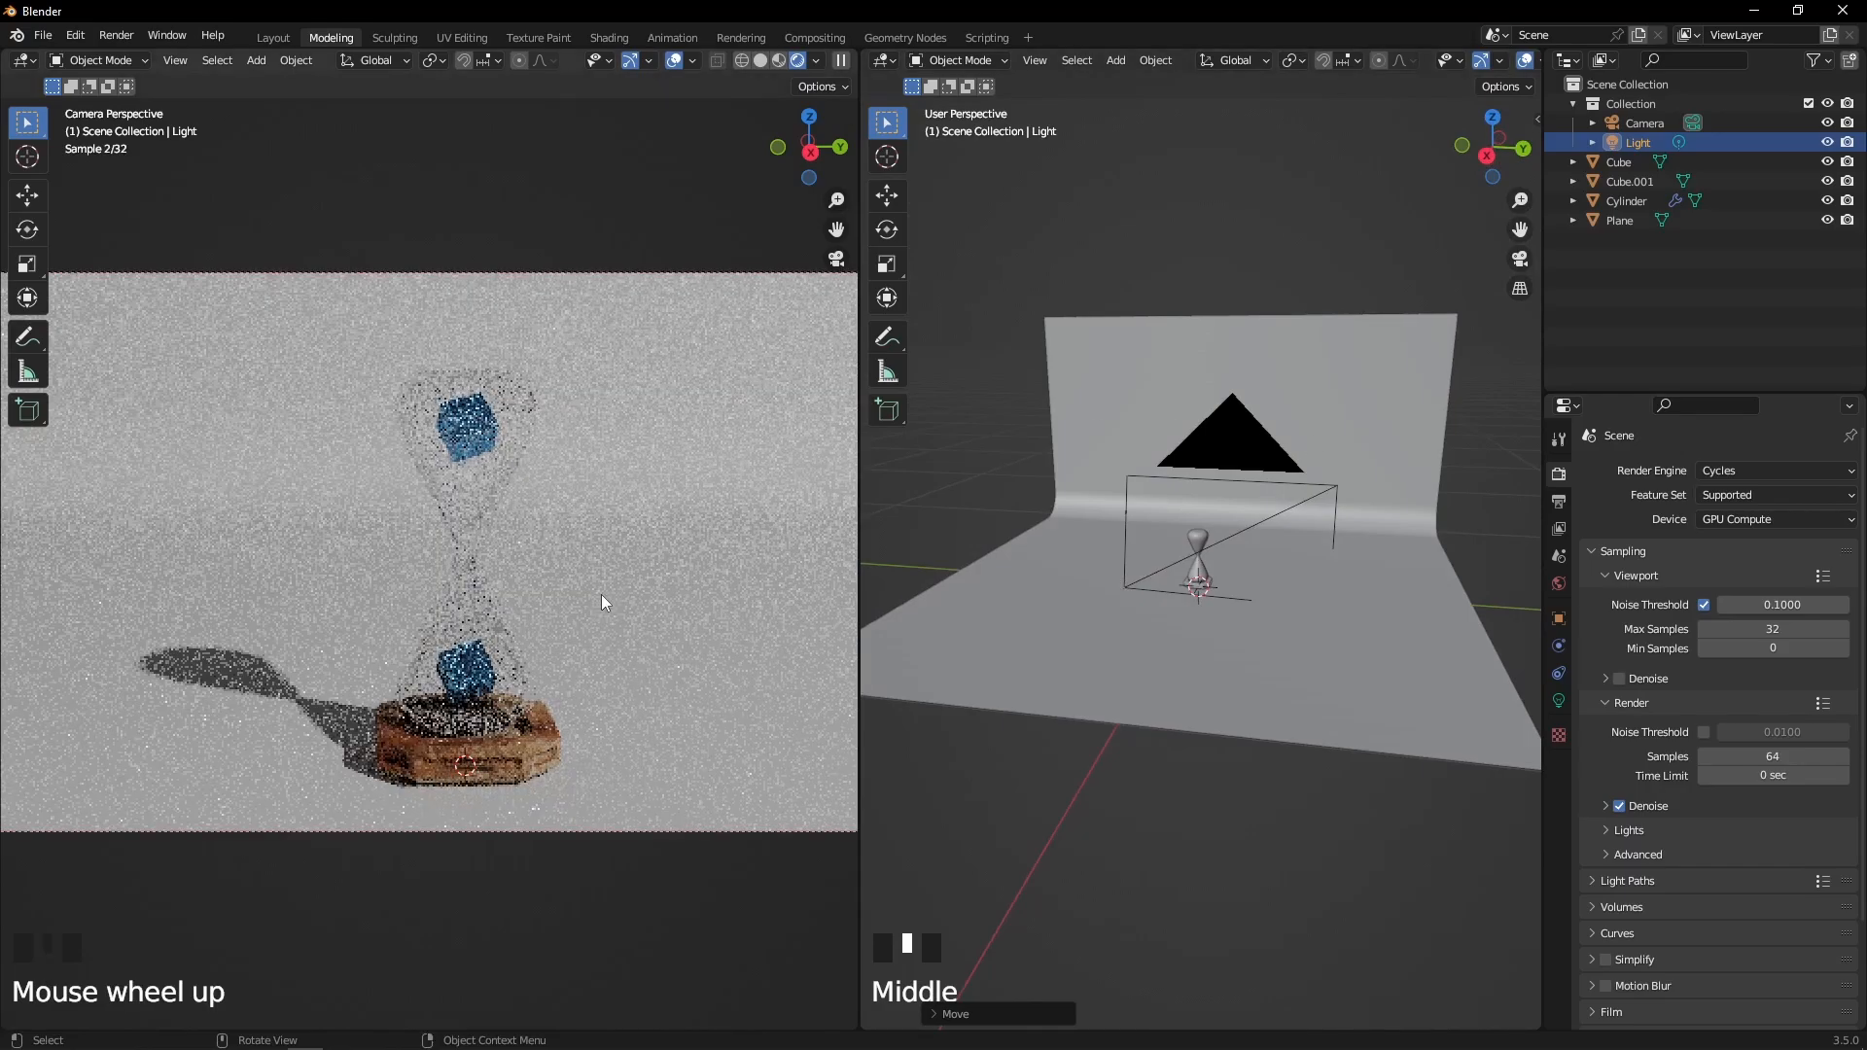
scroll(628, 583, "down", 2)
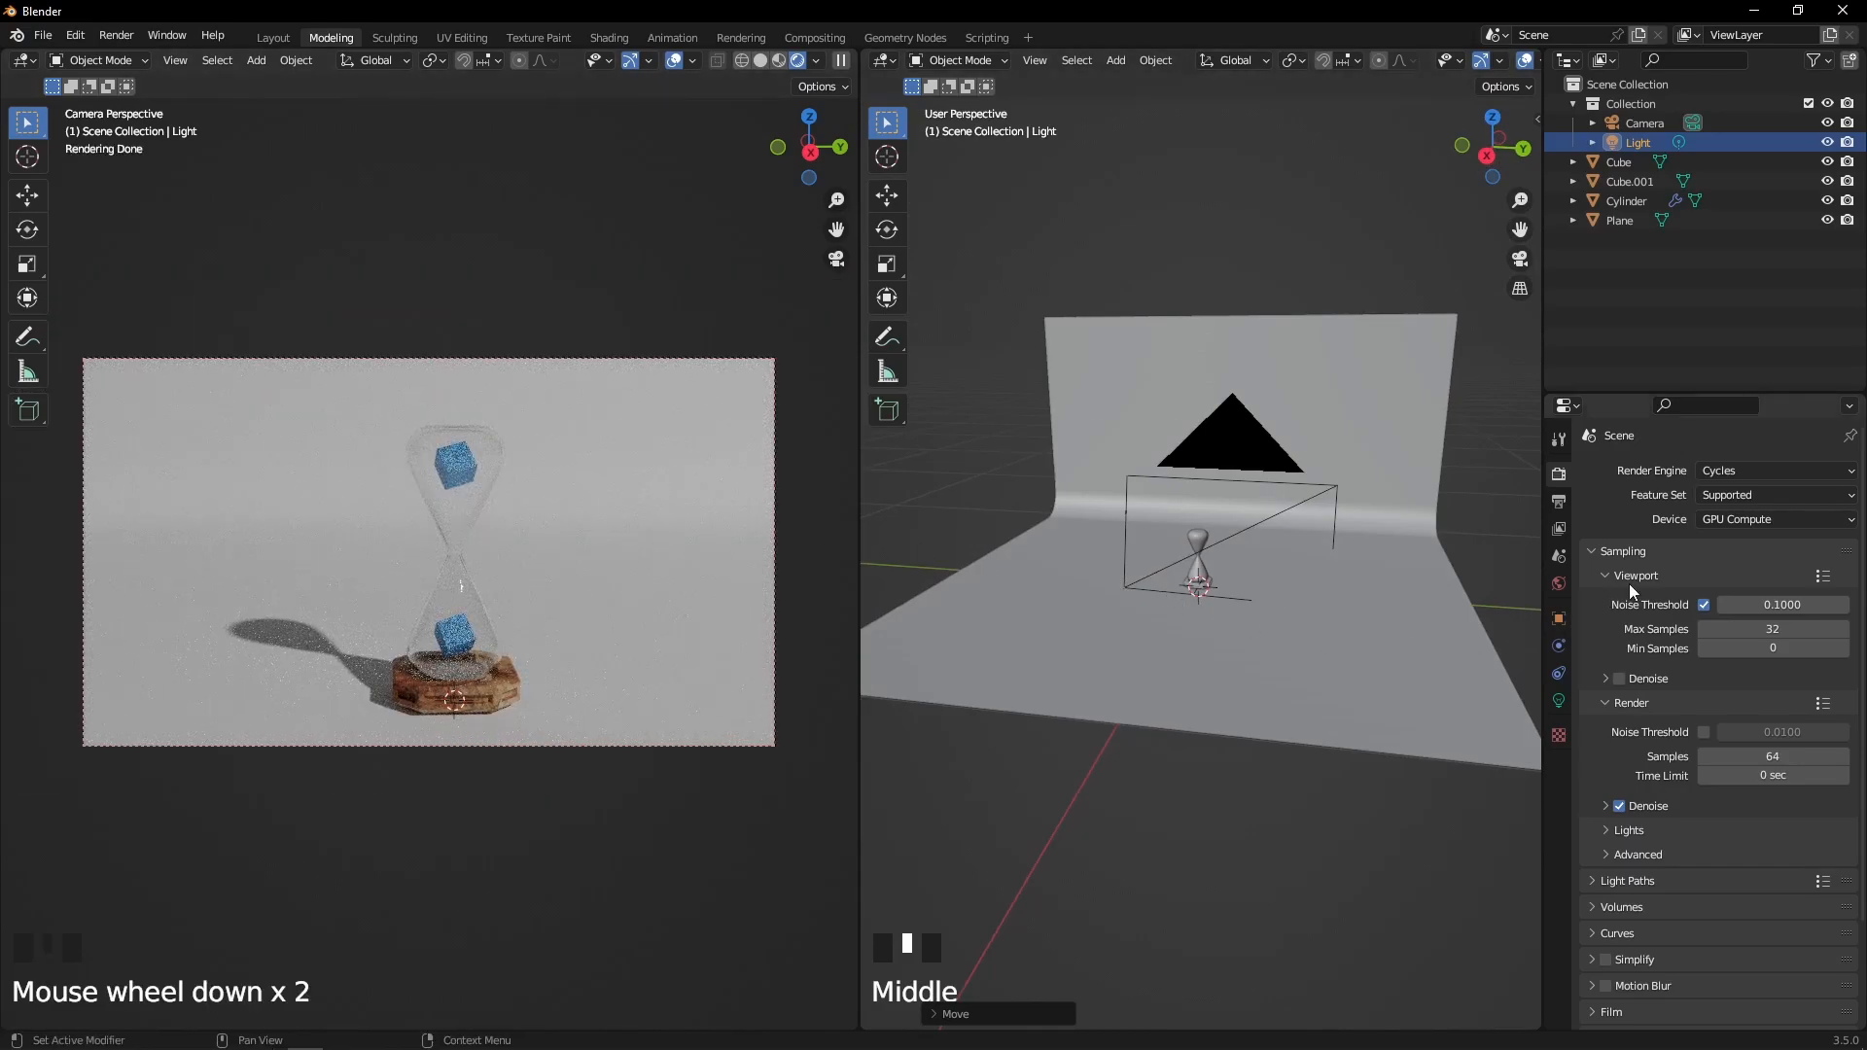
Set the color management look to Medium High Contrast for the Filmic view transform
scroll(1632, 576, "down", 3)
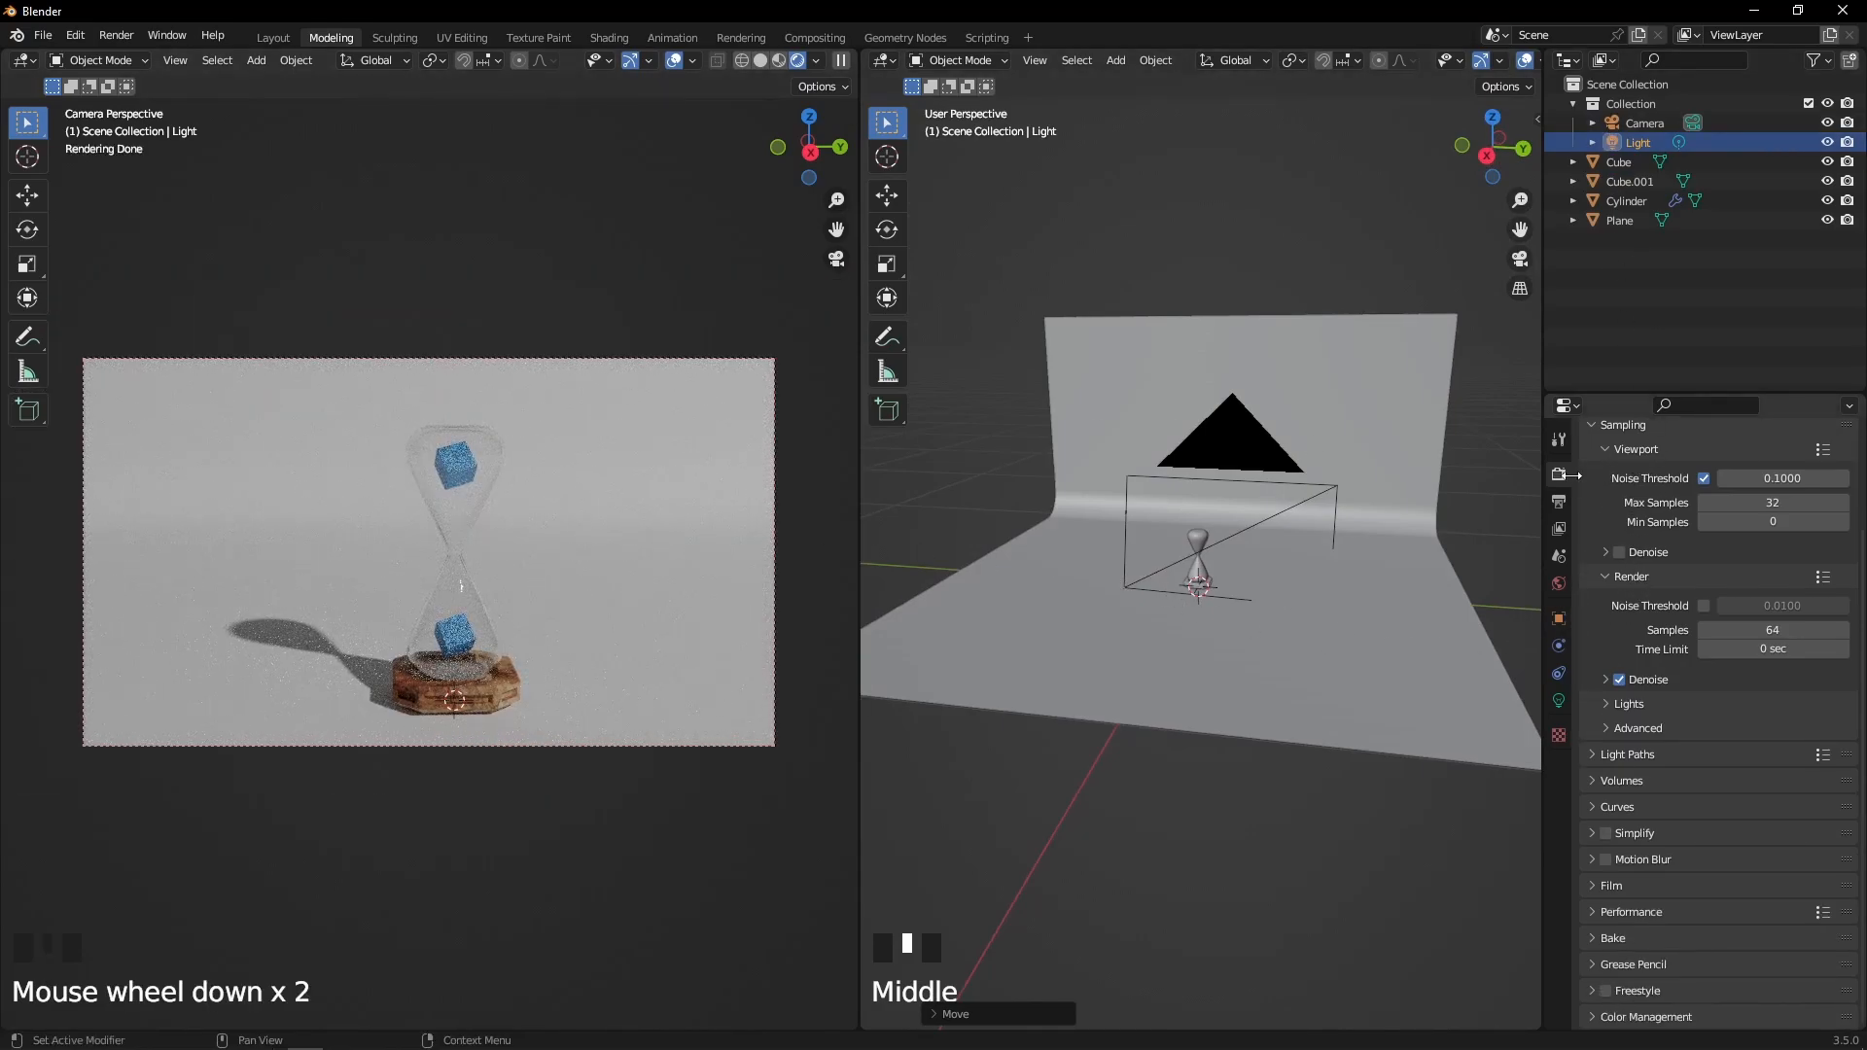
left_click(1596, 1017)
scroll(1654, 877, "down", 4)
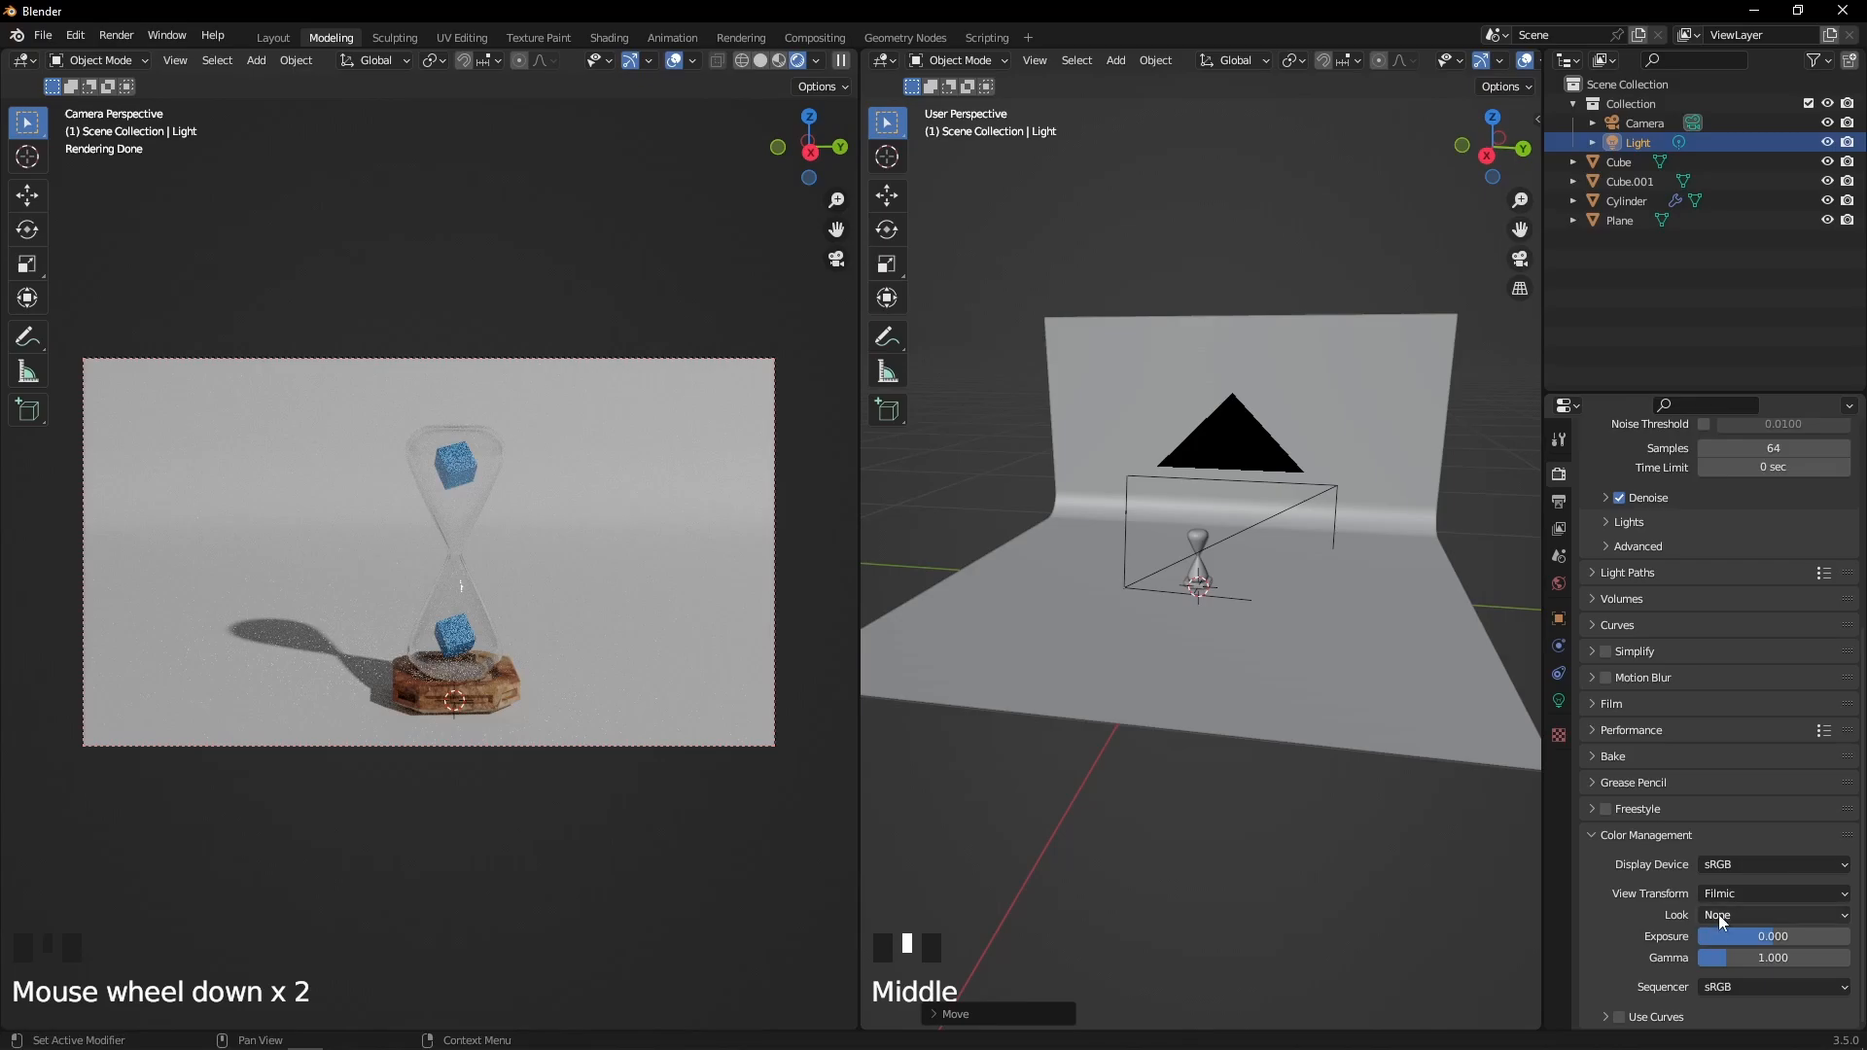
left_click(1758, 922)
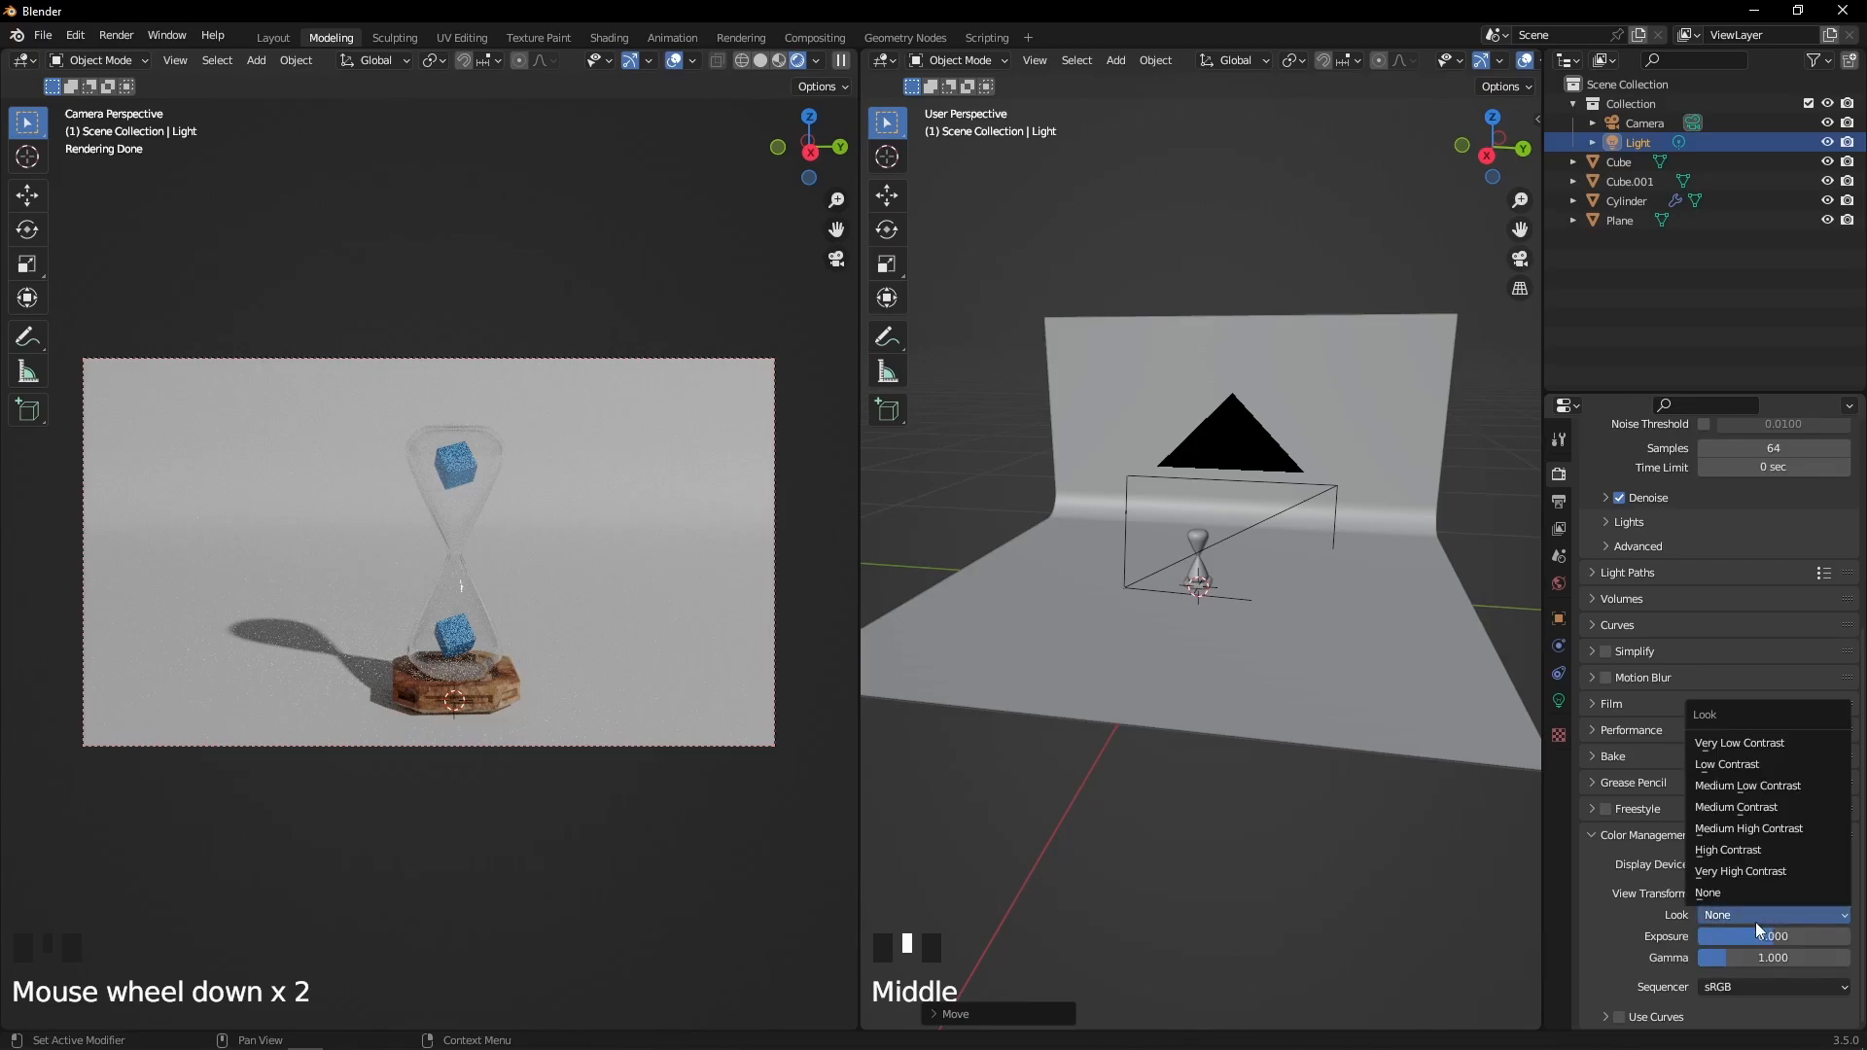
left_click(1741, 829)
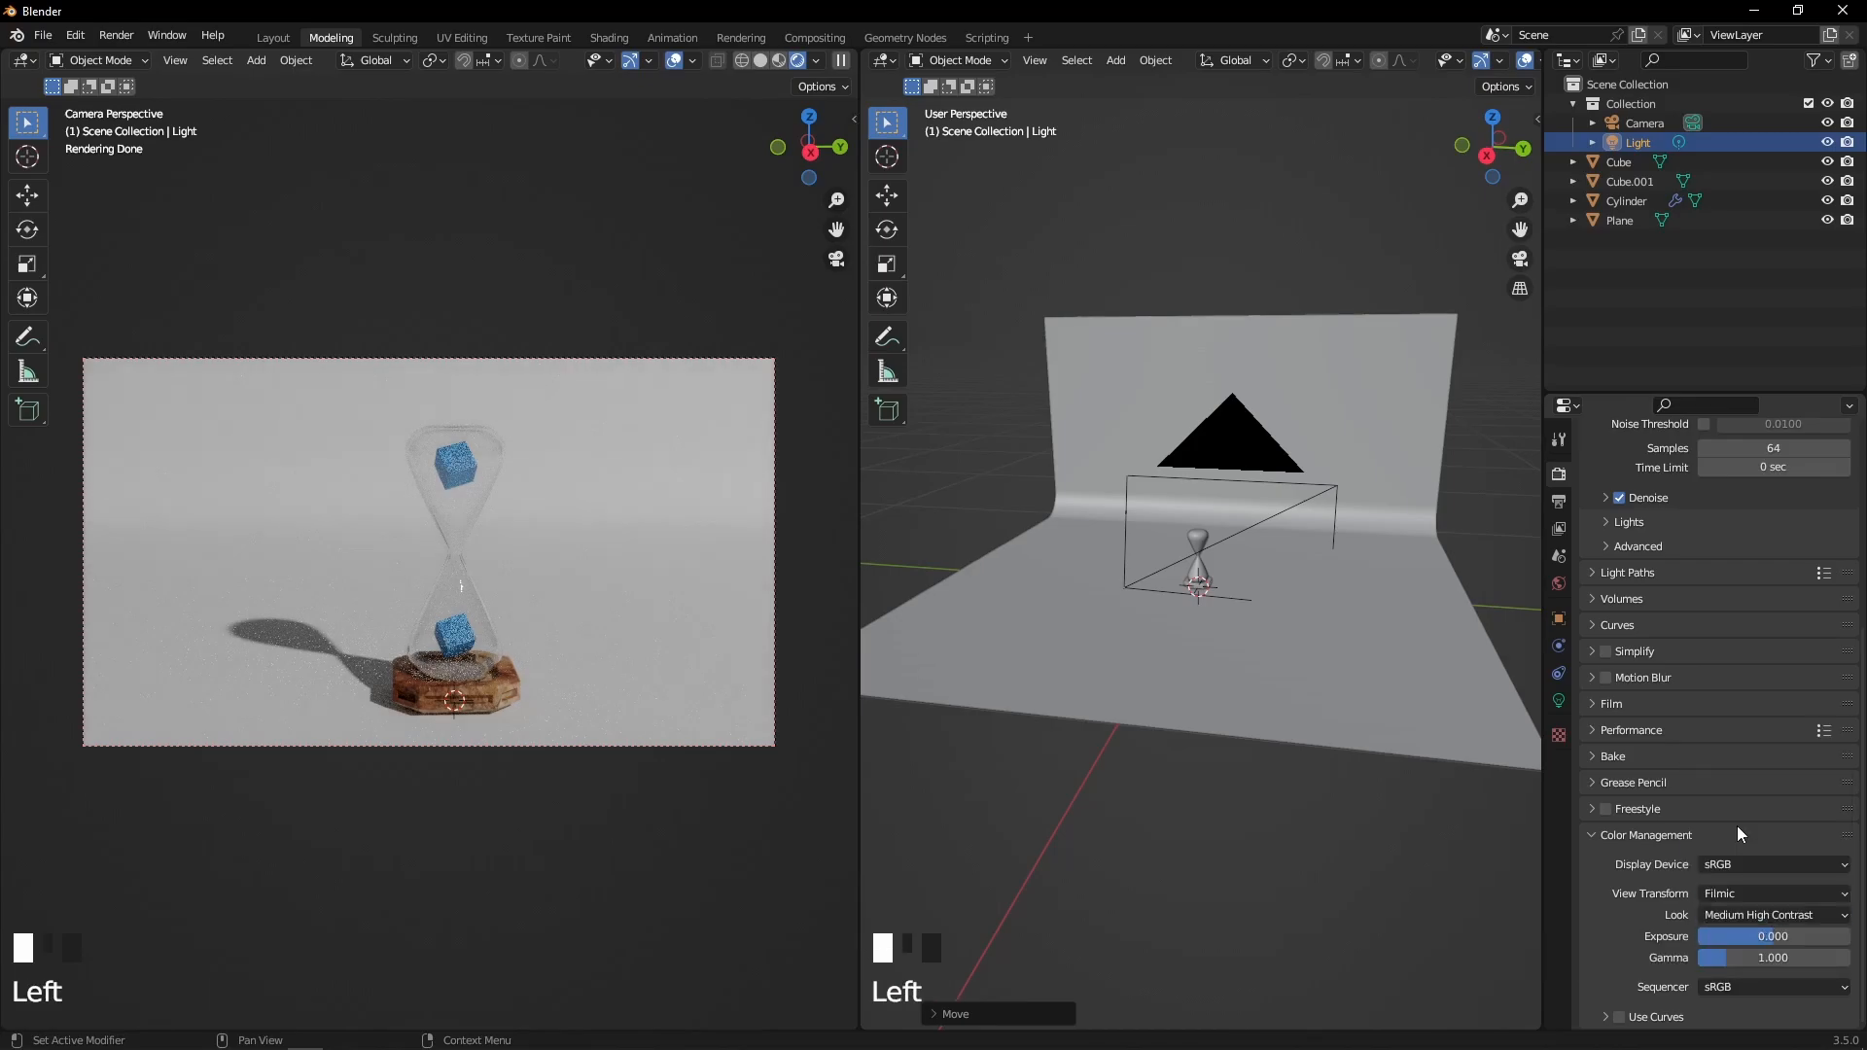
scroll(1761, 915, "up", 4)
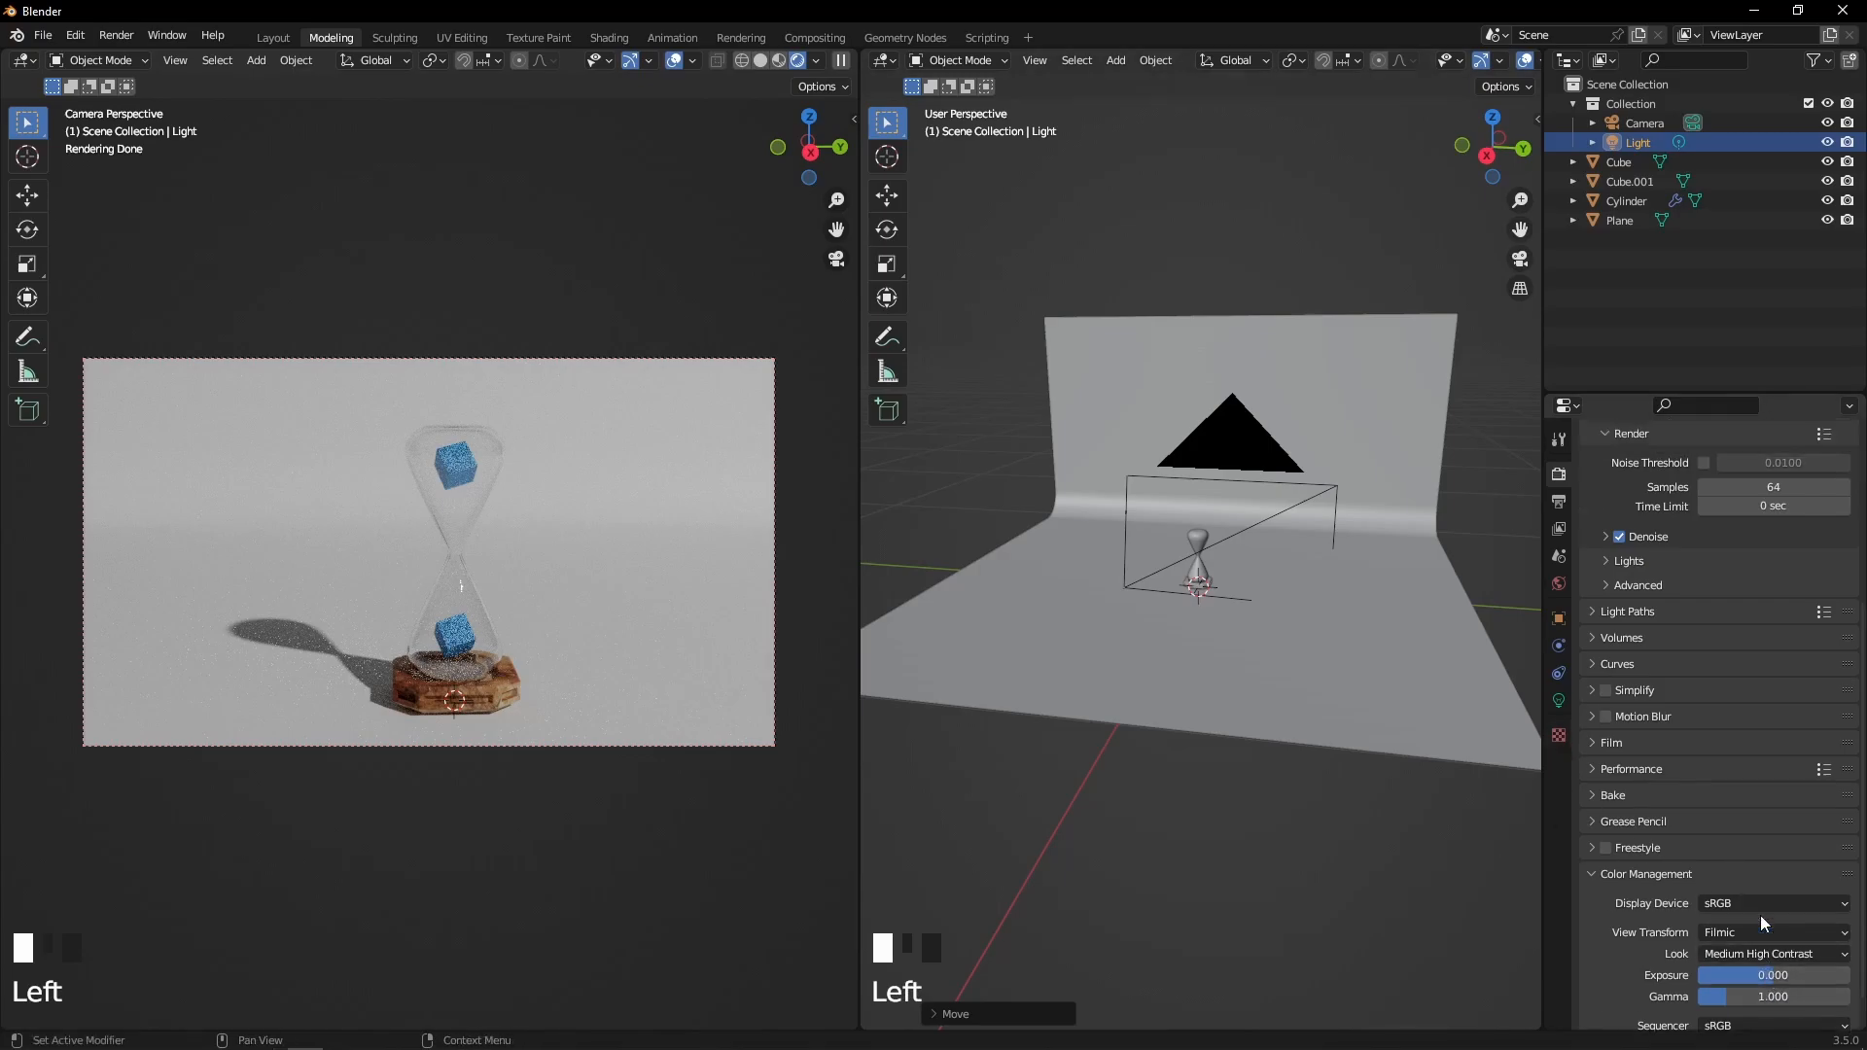
scroll(1760, 915, "down", 4)
left_click(1760, 916)
left_click(1785, 913)
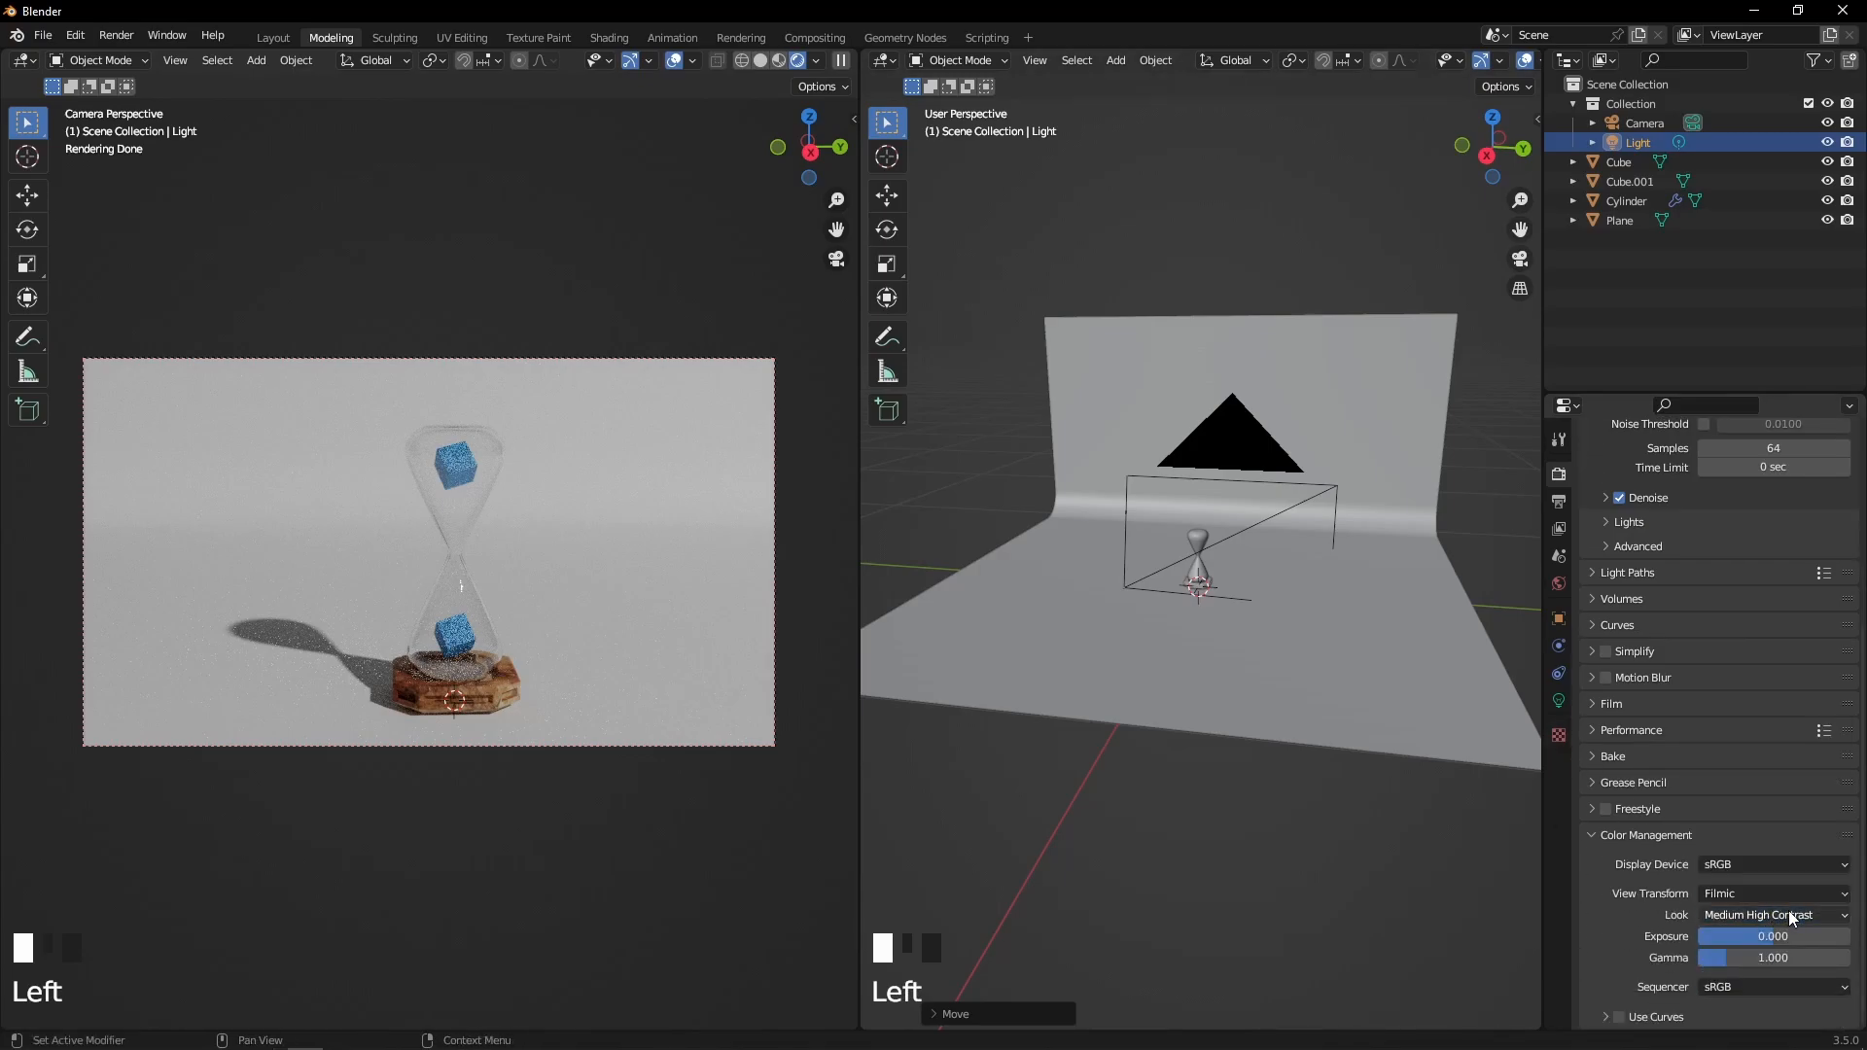
Render the still image with the repositioned light and the new contrast look
scroll(1113, 687, "up", 2)
scroll(1114, 685, "up", 2)
scroll(1115, 685, "down", 3)
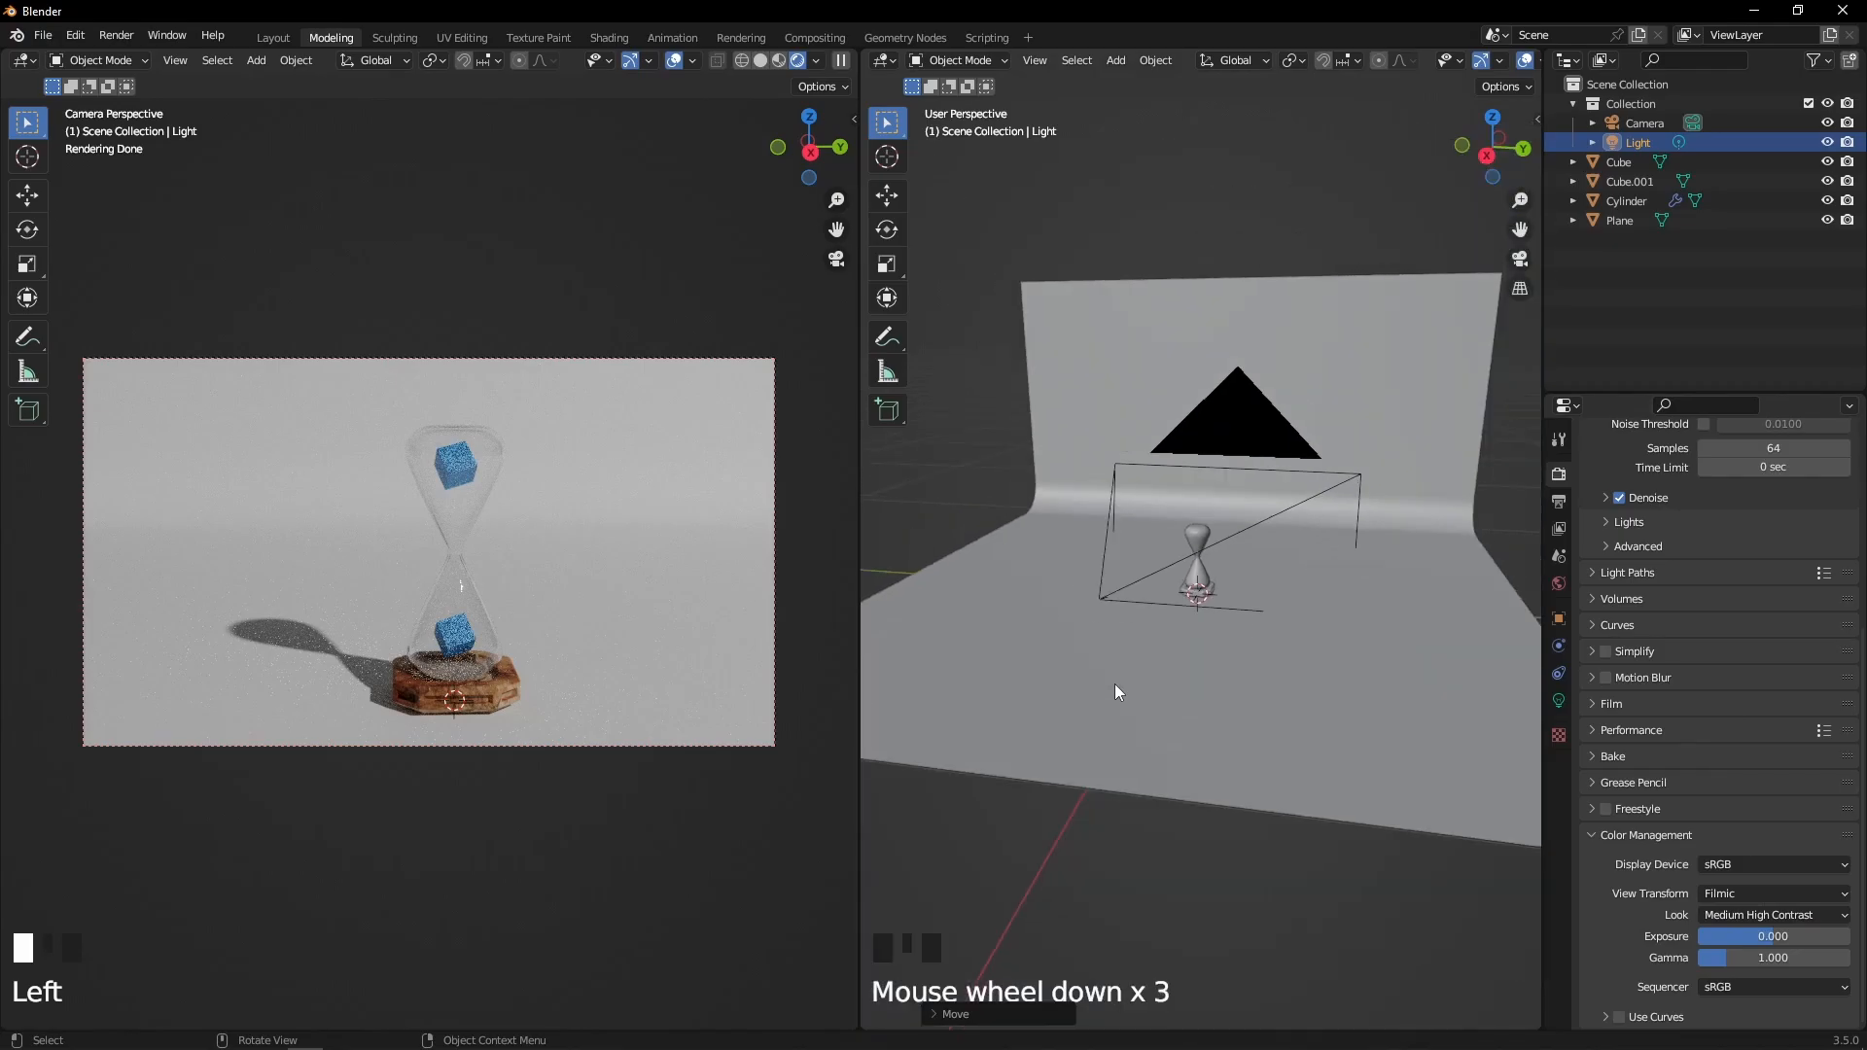
key("F12")
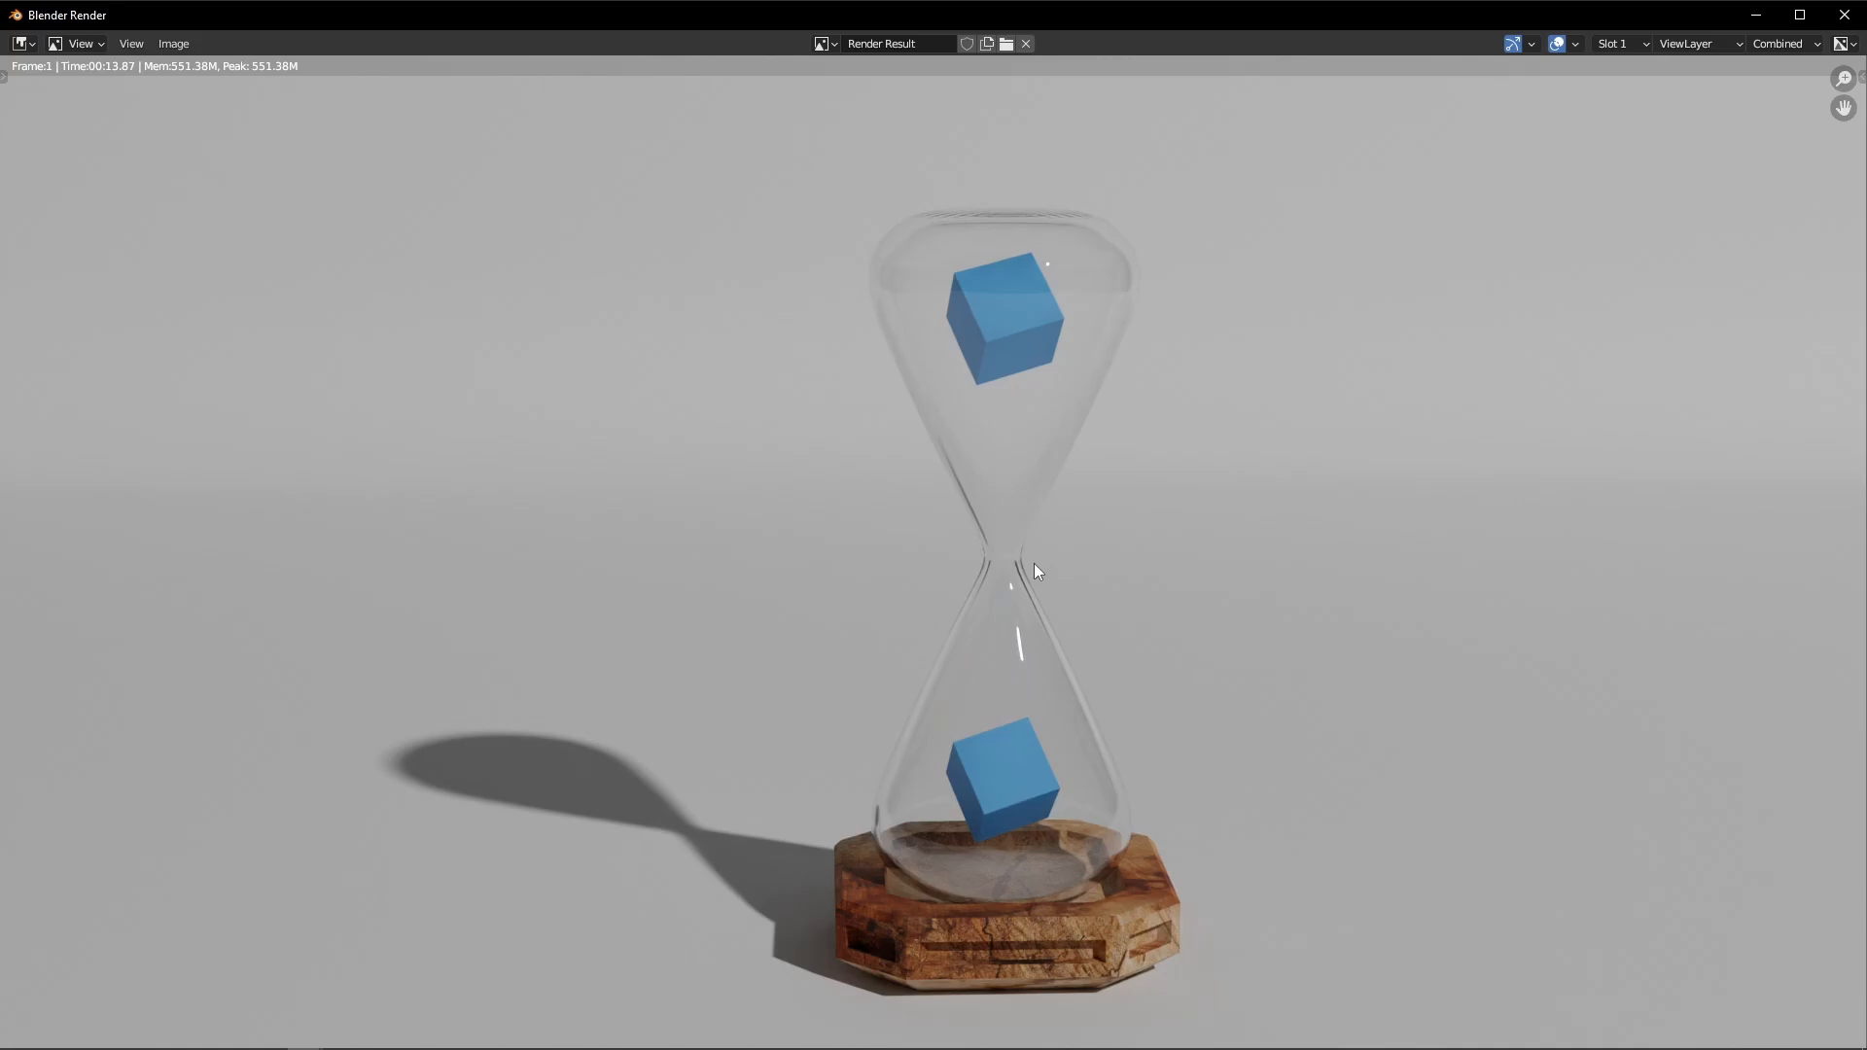
Save the rendered image as a PNG named "hour glass" in the Downloads folder and close the render window
left_click(191, 44)
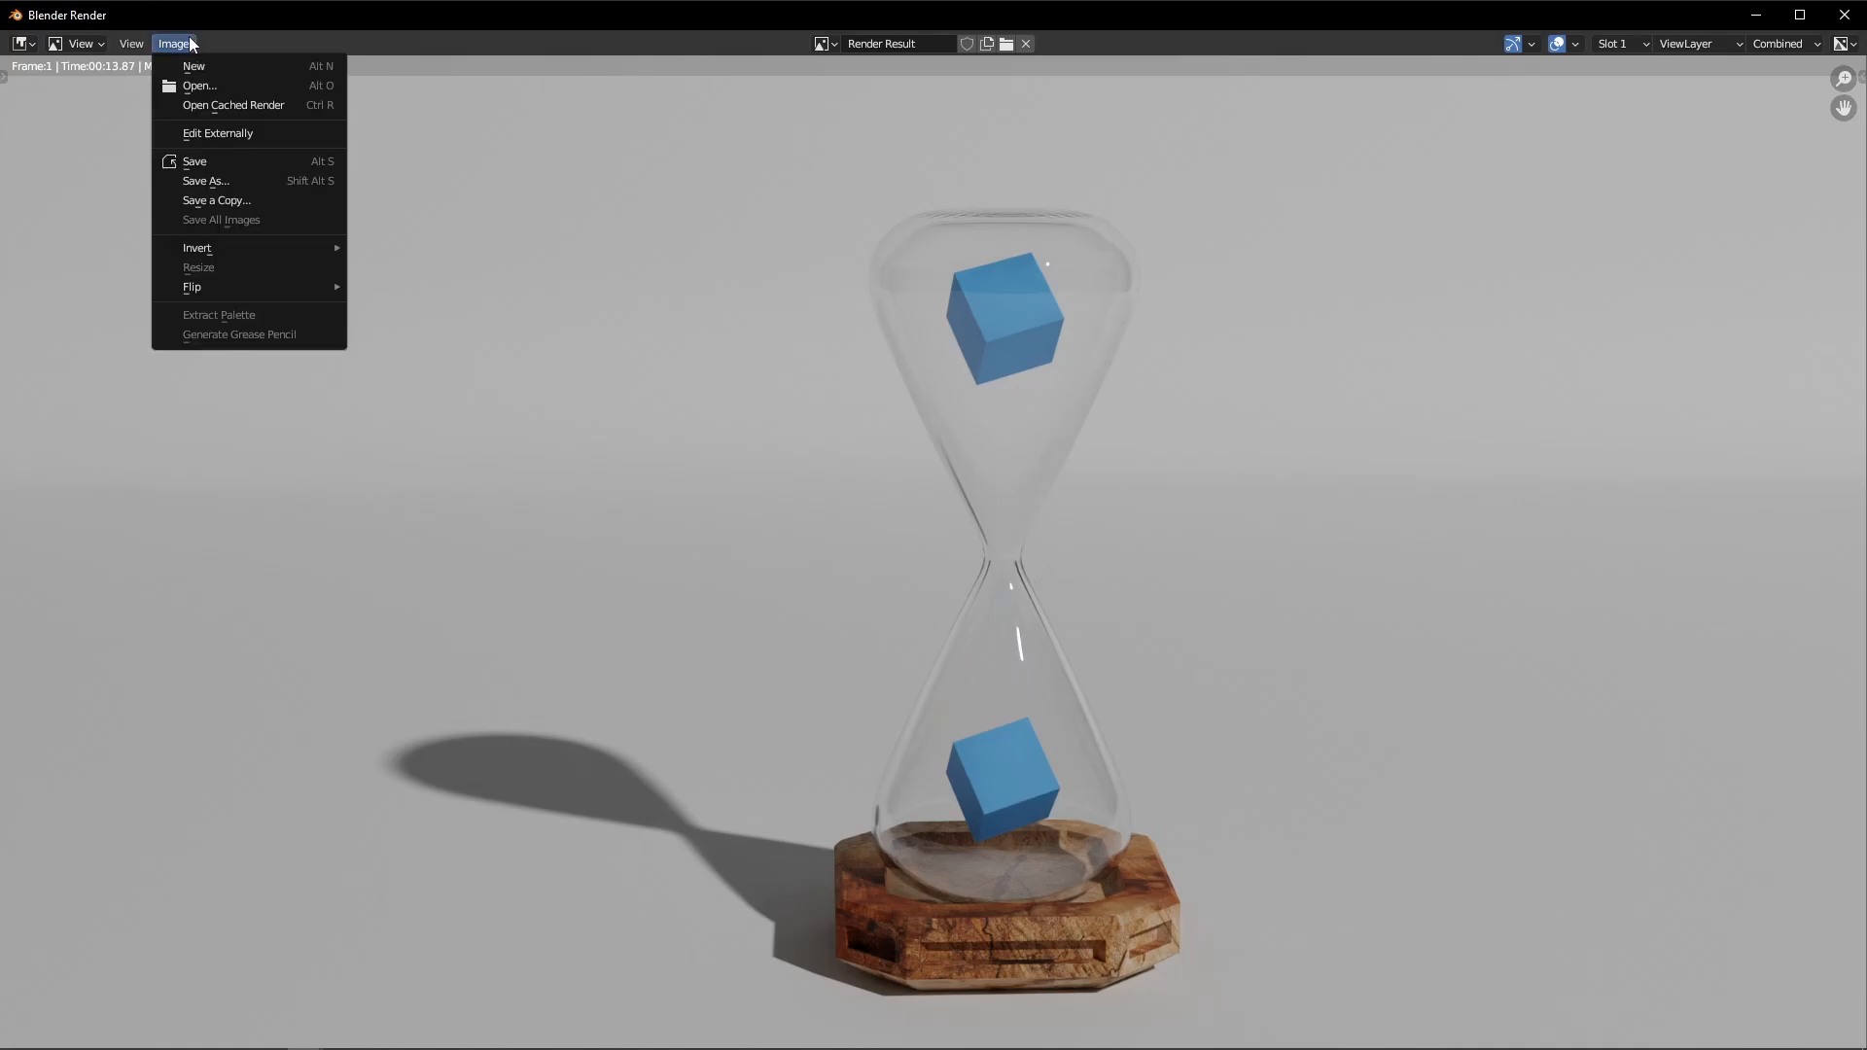
left_click(196, 163)
left_click(452, 500)
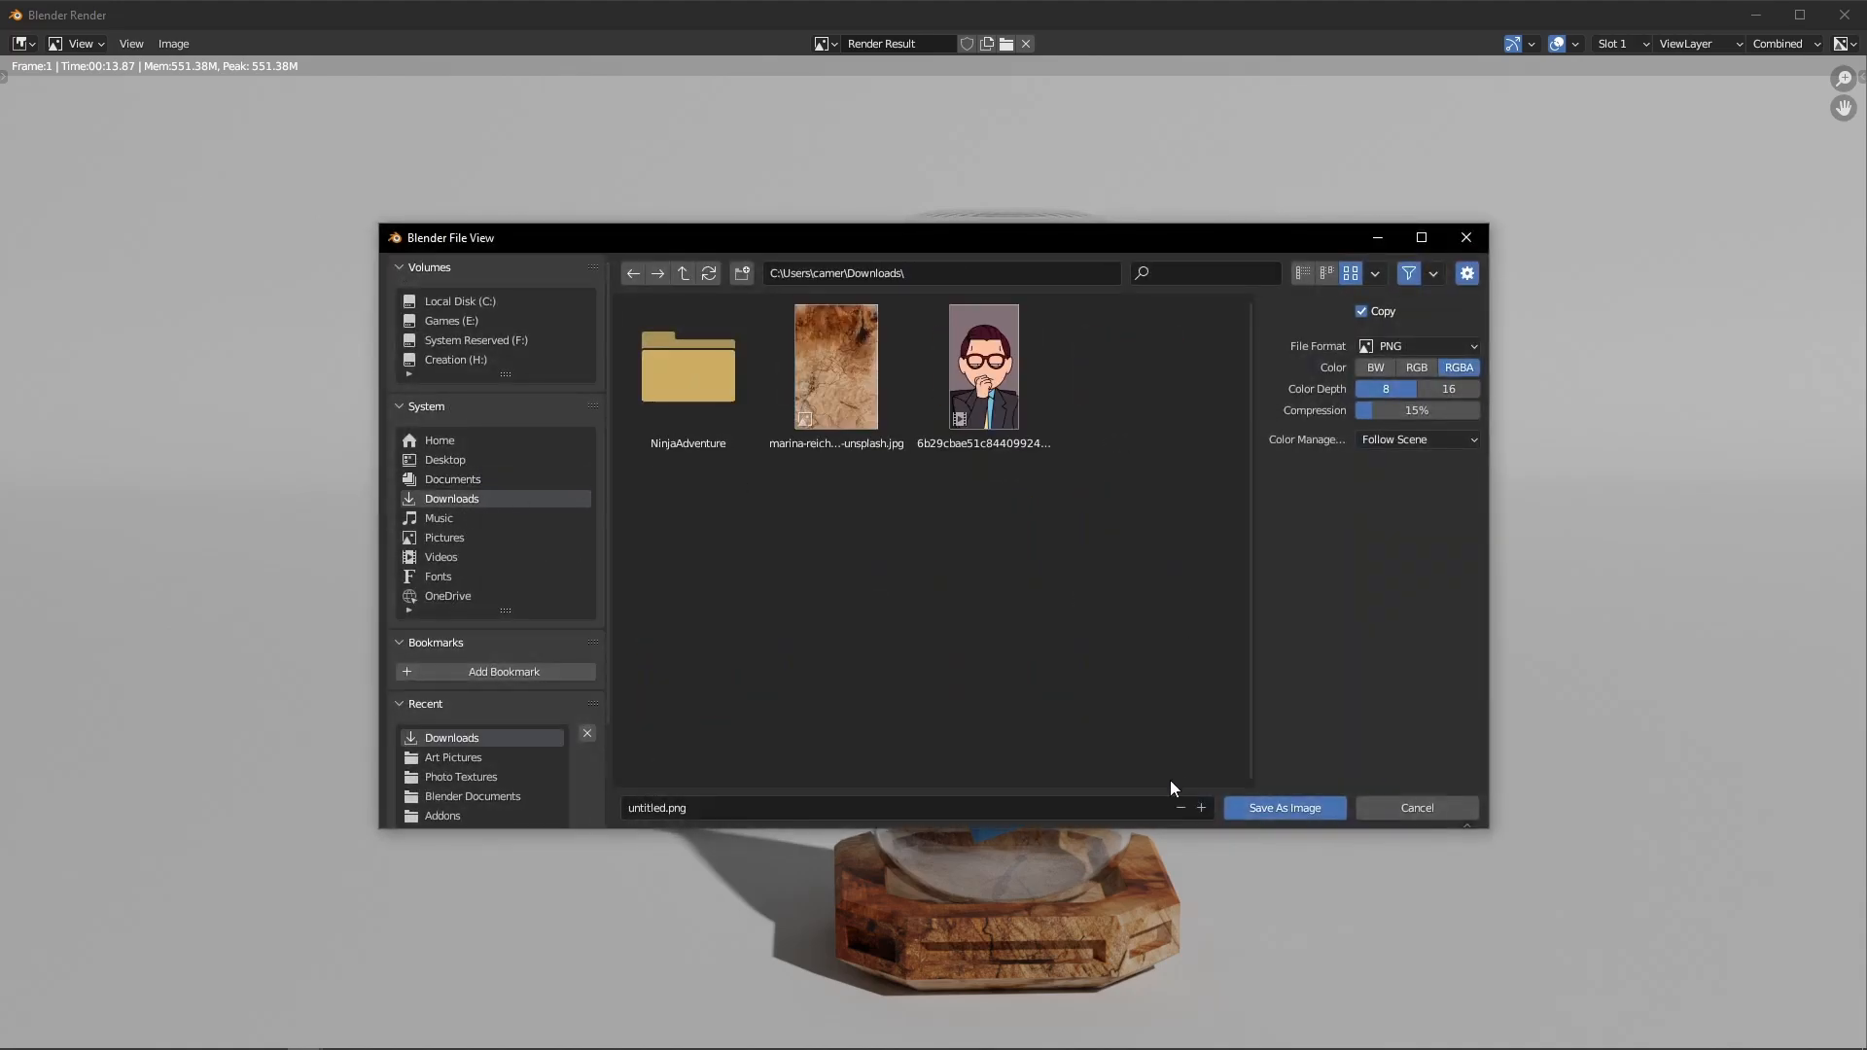
left_click(673, 811)
left_click(670, 811)
key("BackSpace")
key("BackSpace")
key("BackSpace")
key("BackSpace")
key("BackSpace")
key("BackSpace")
key("BackSpace")
key("BackSpace")
type("hour glasspng")
left_click(1329, 813)
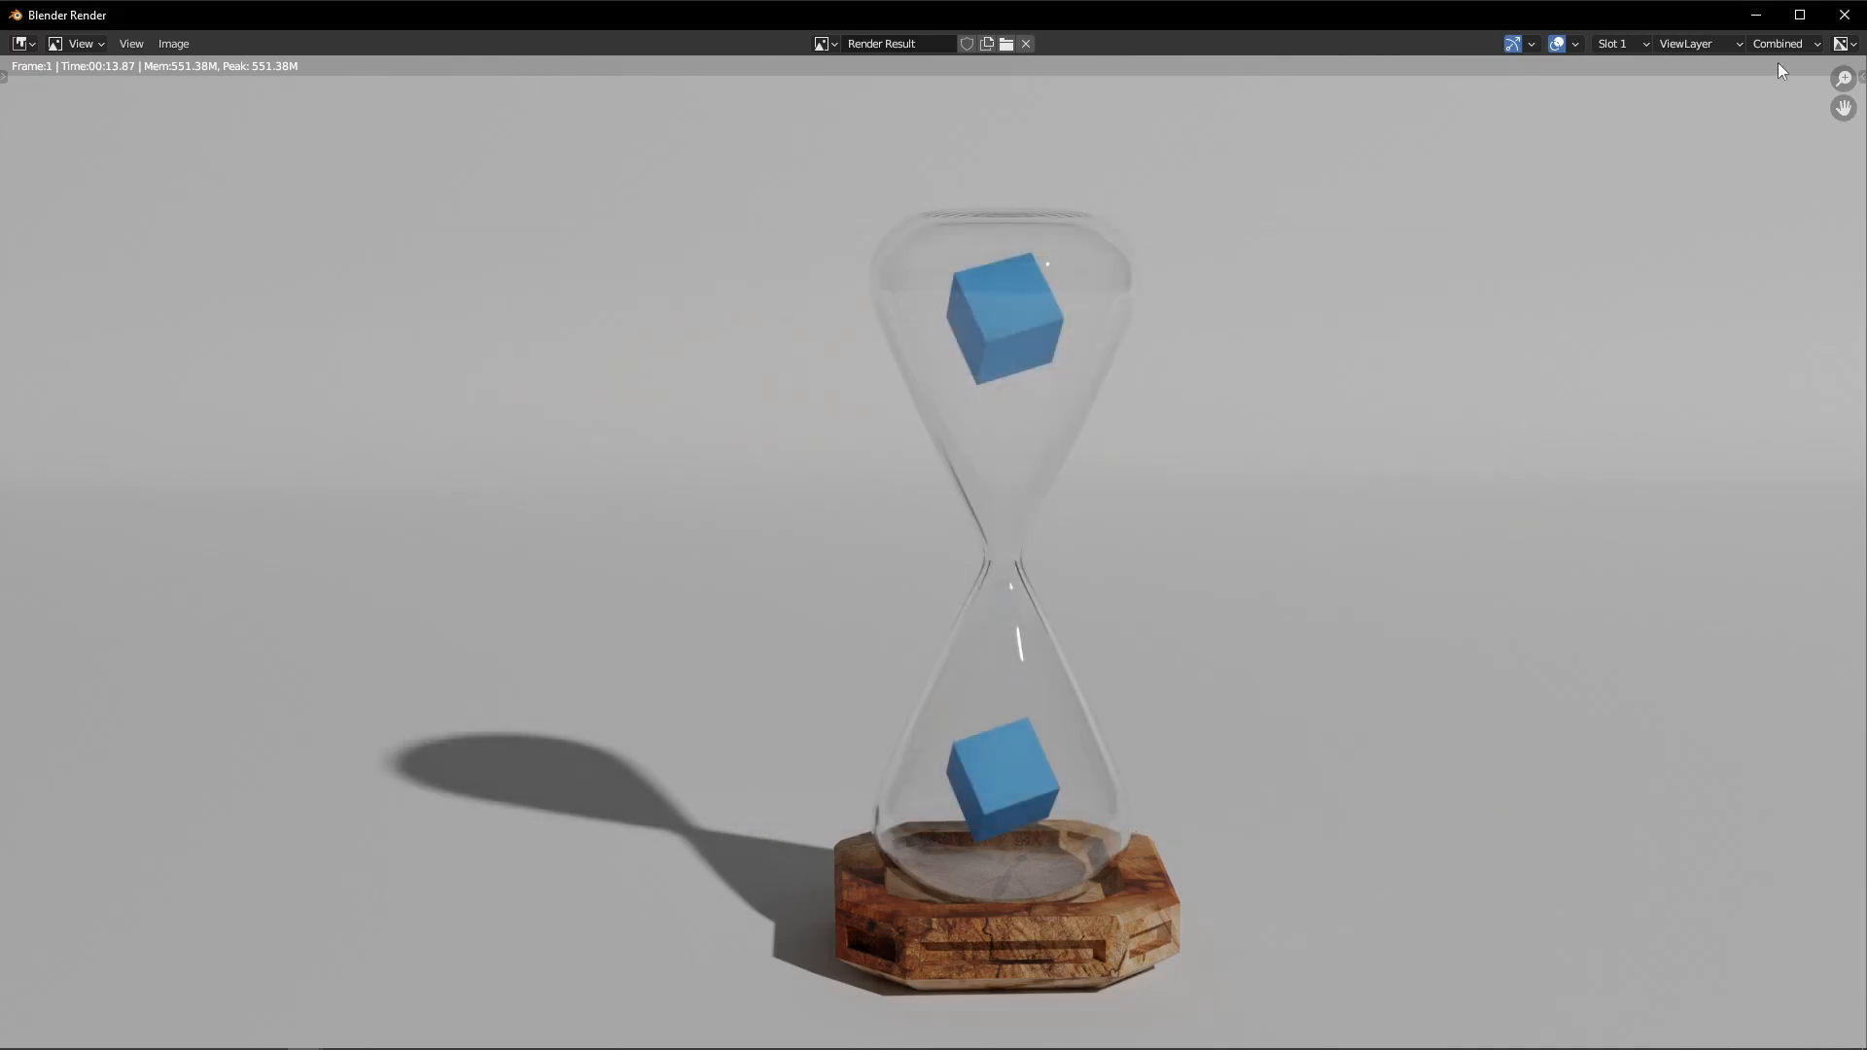
left_click(1843, 14)
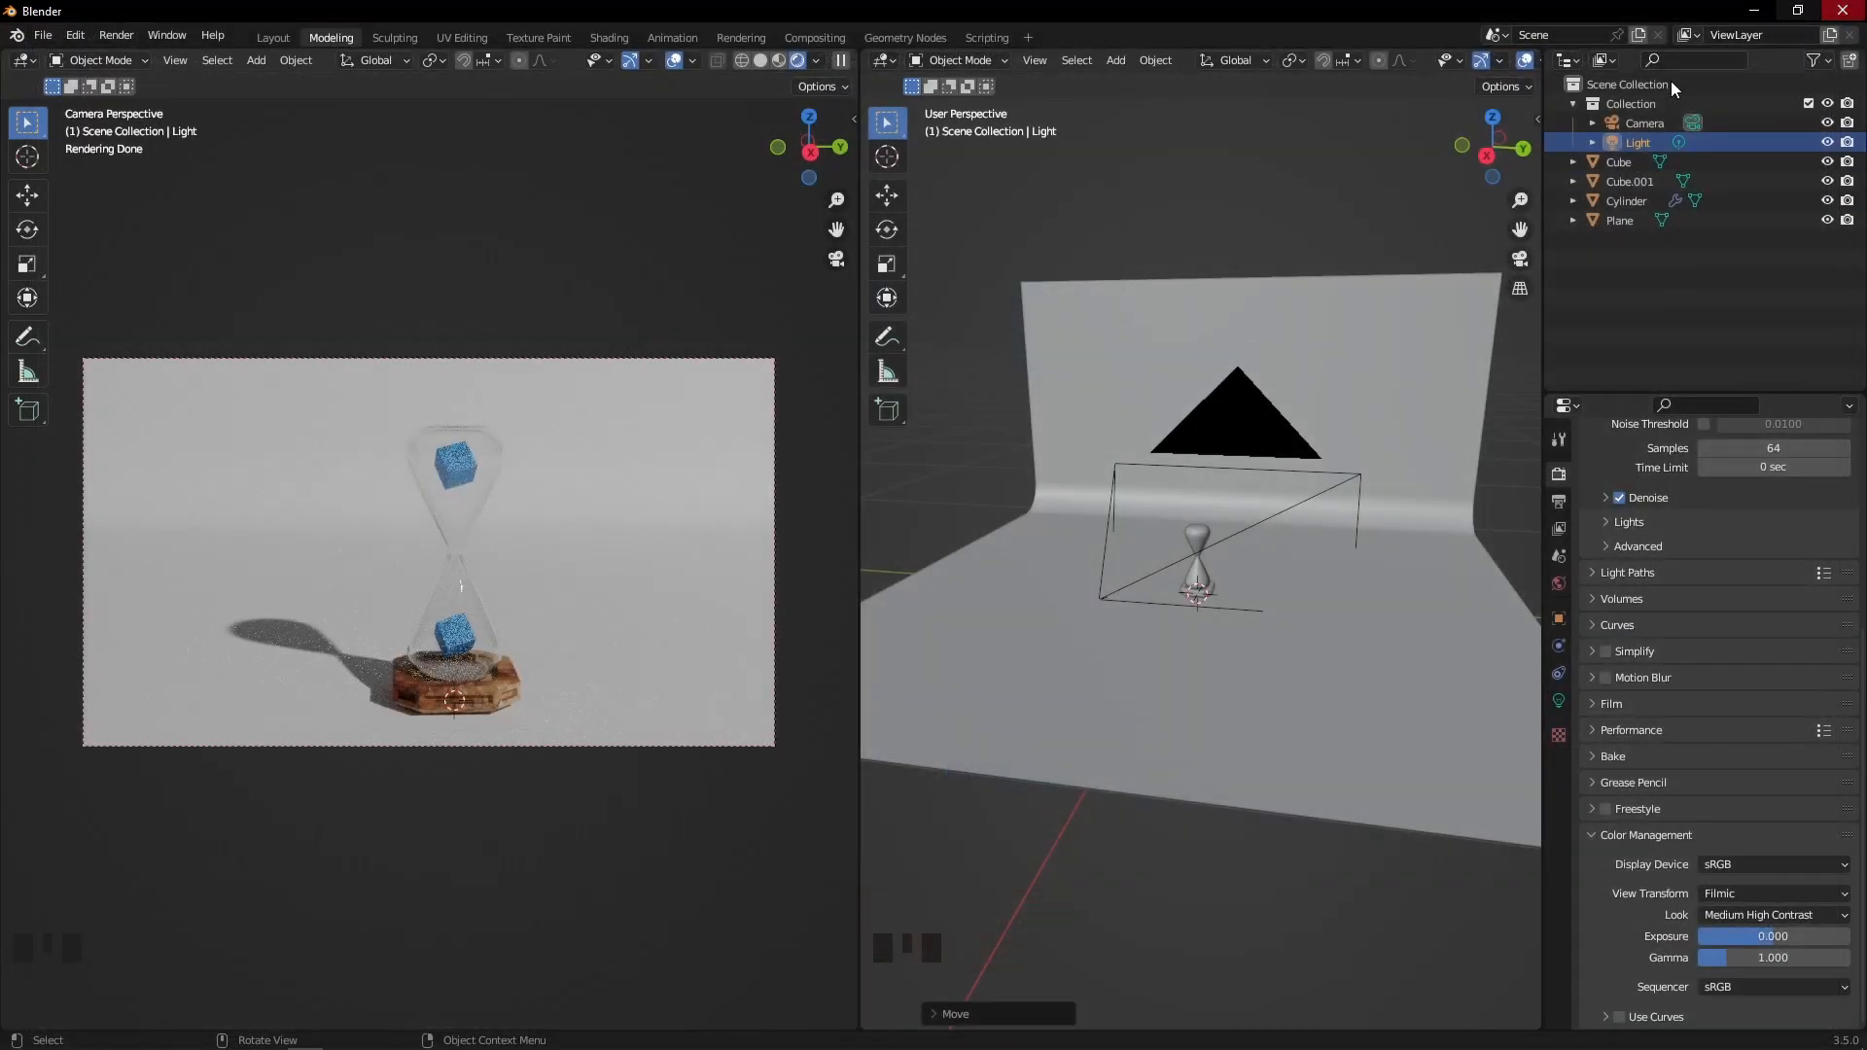
Save the project as "Hourglass Demo.blend" in the Blender Documents folder
middle_click_drag(1250, 307, 1205, 342)
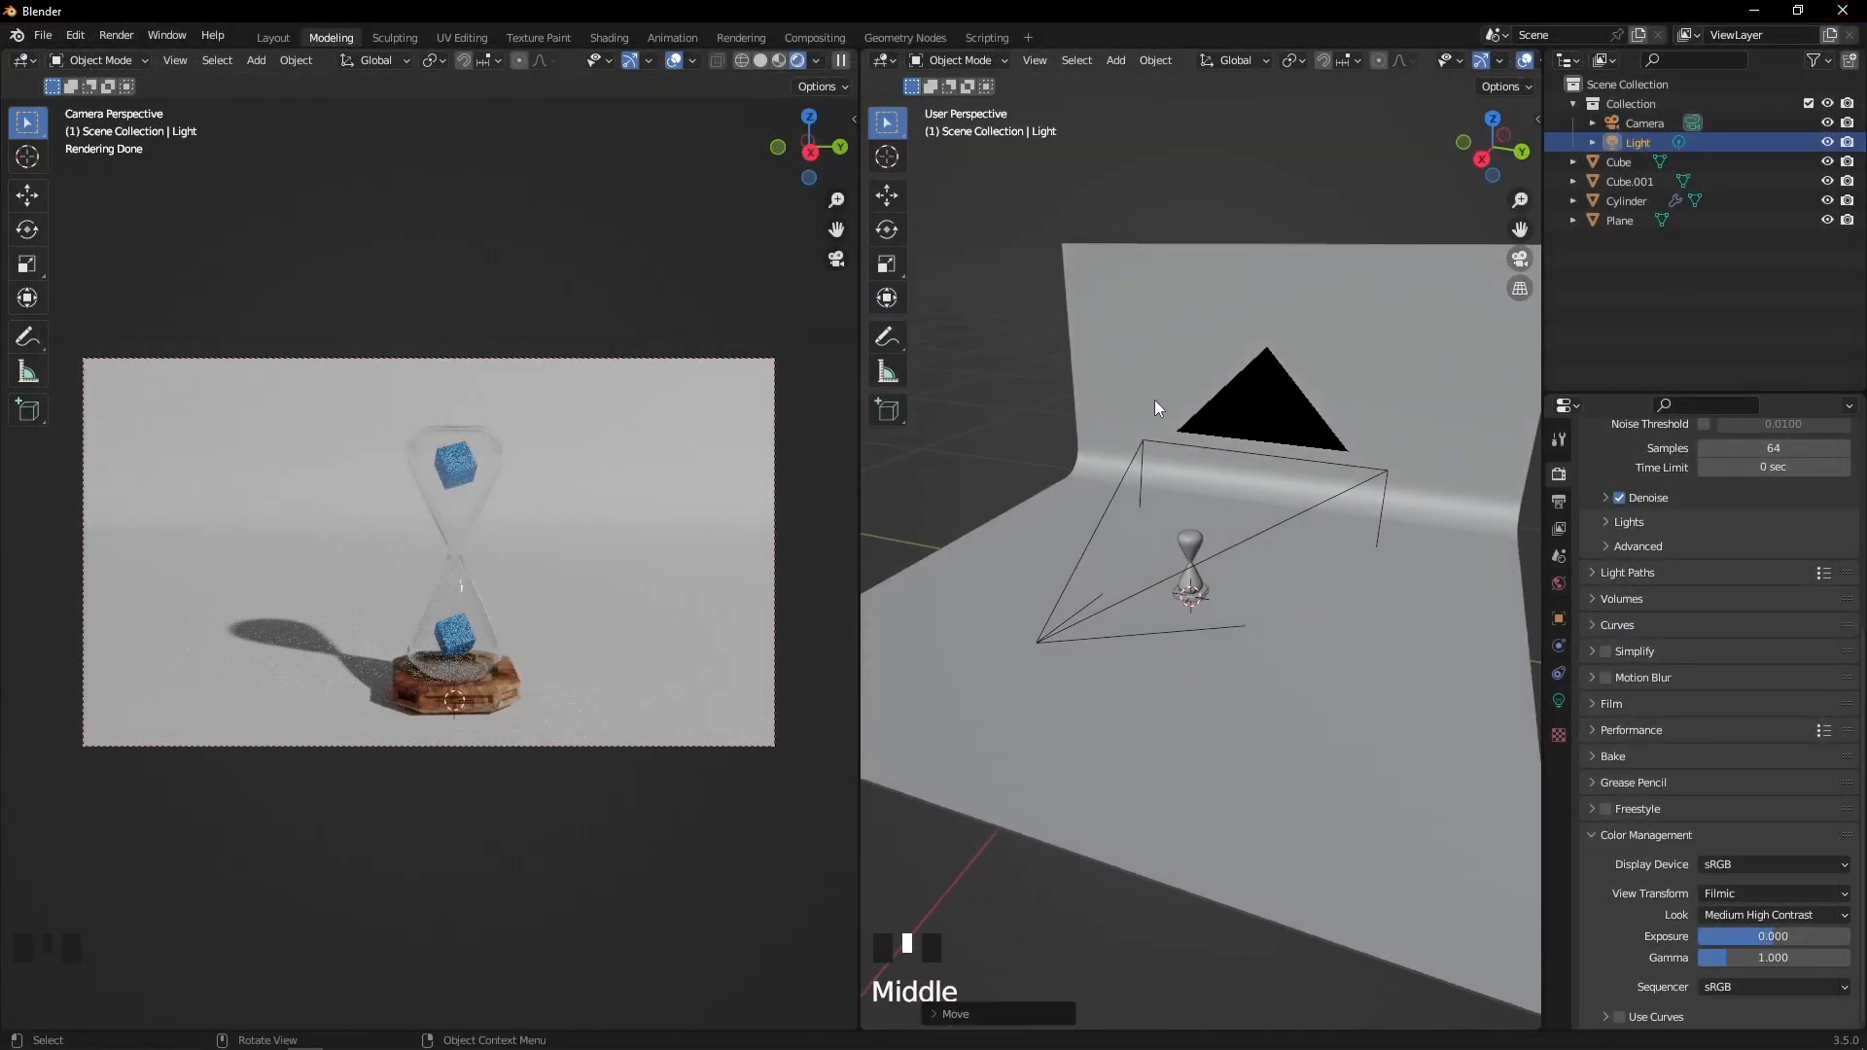
key("ctrl+s")
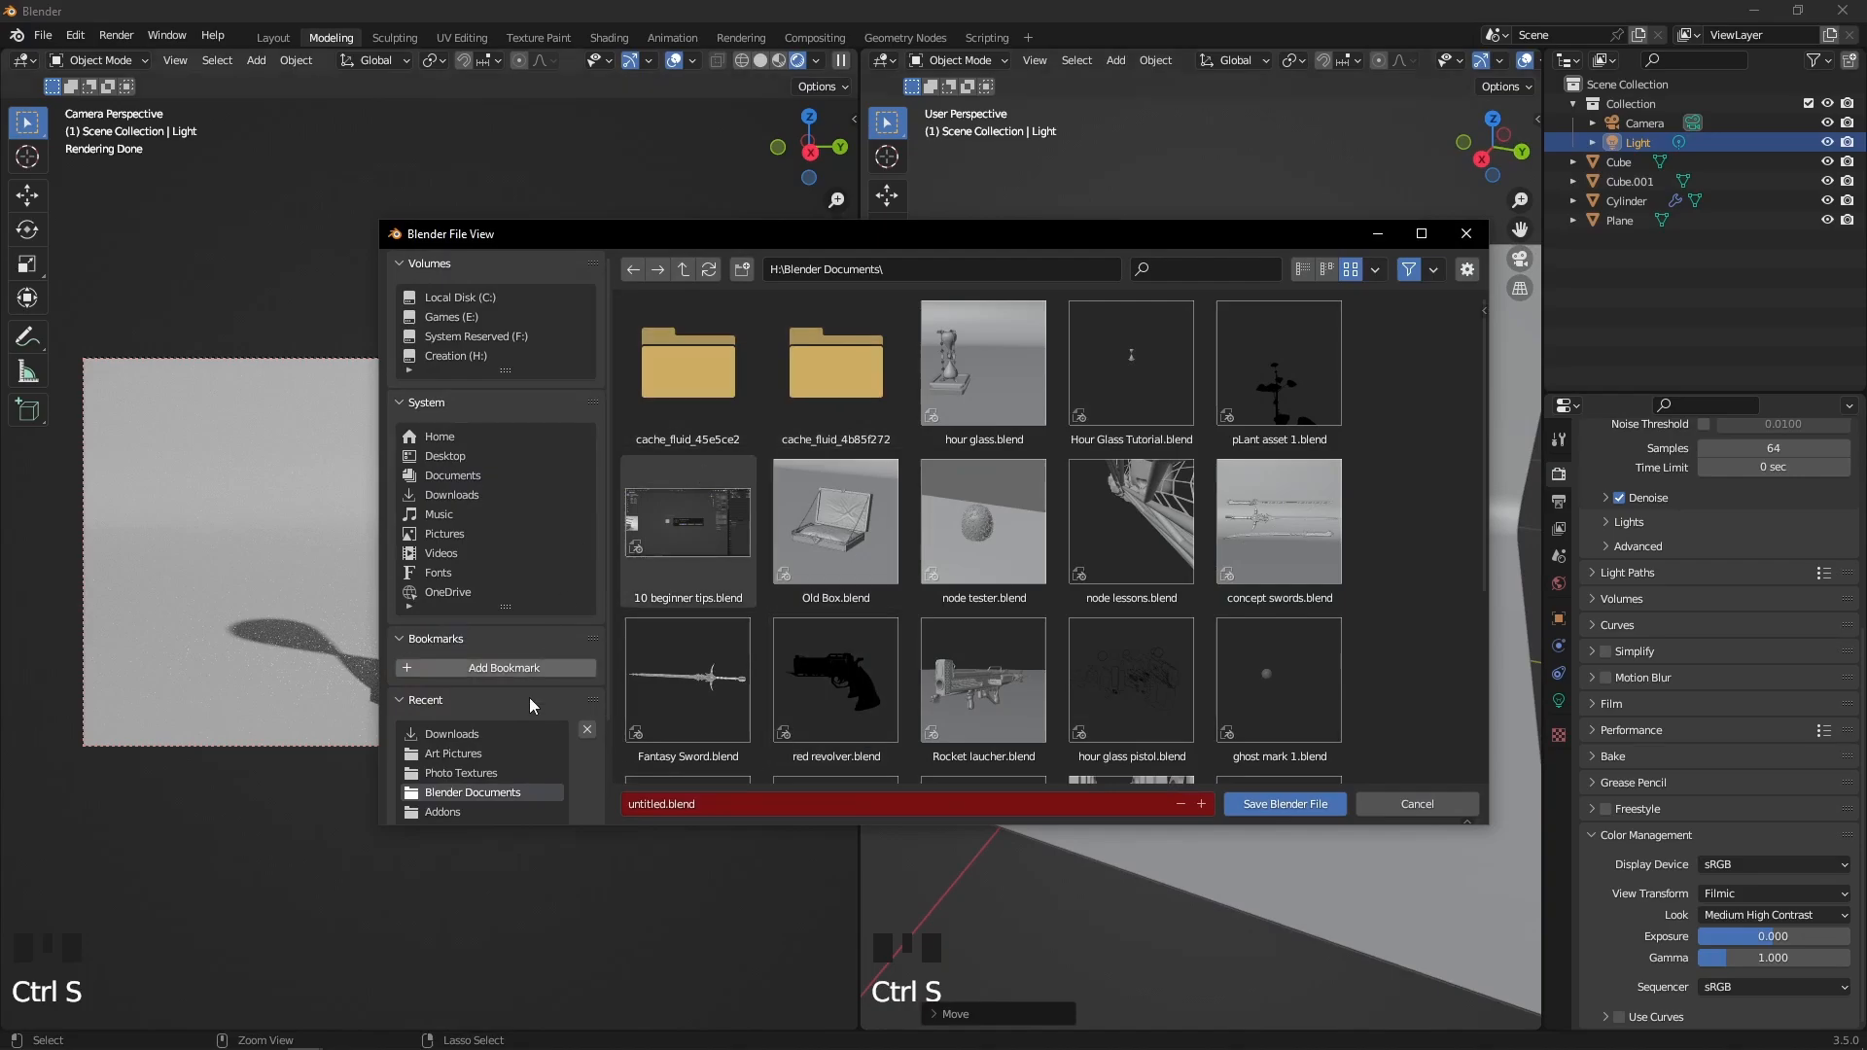
left_click(664, 805)
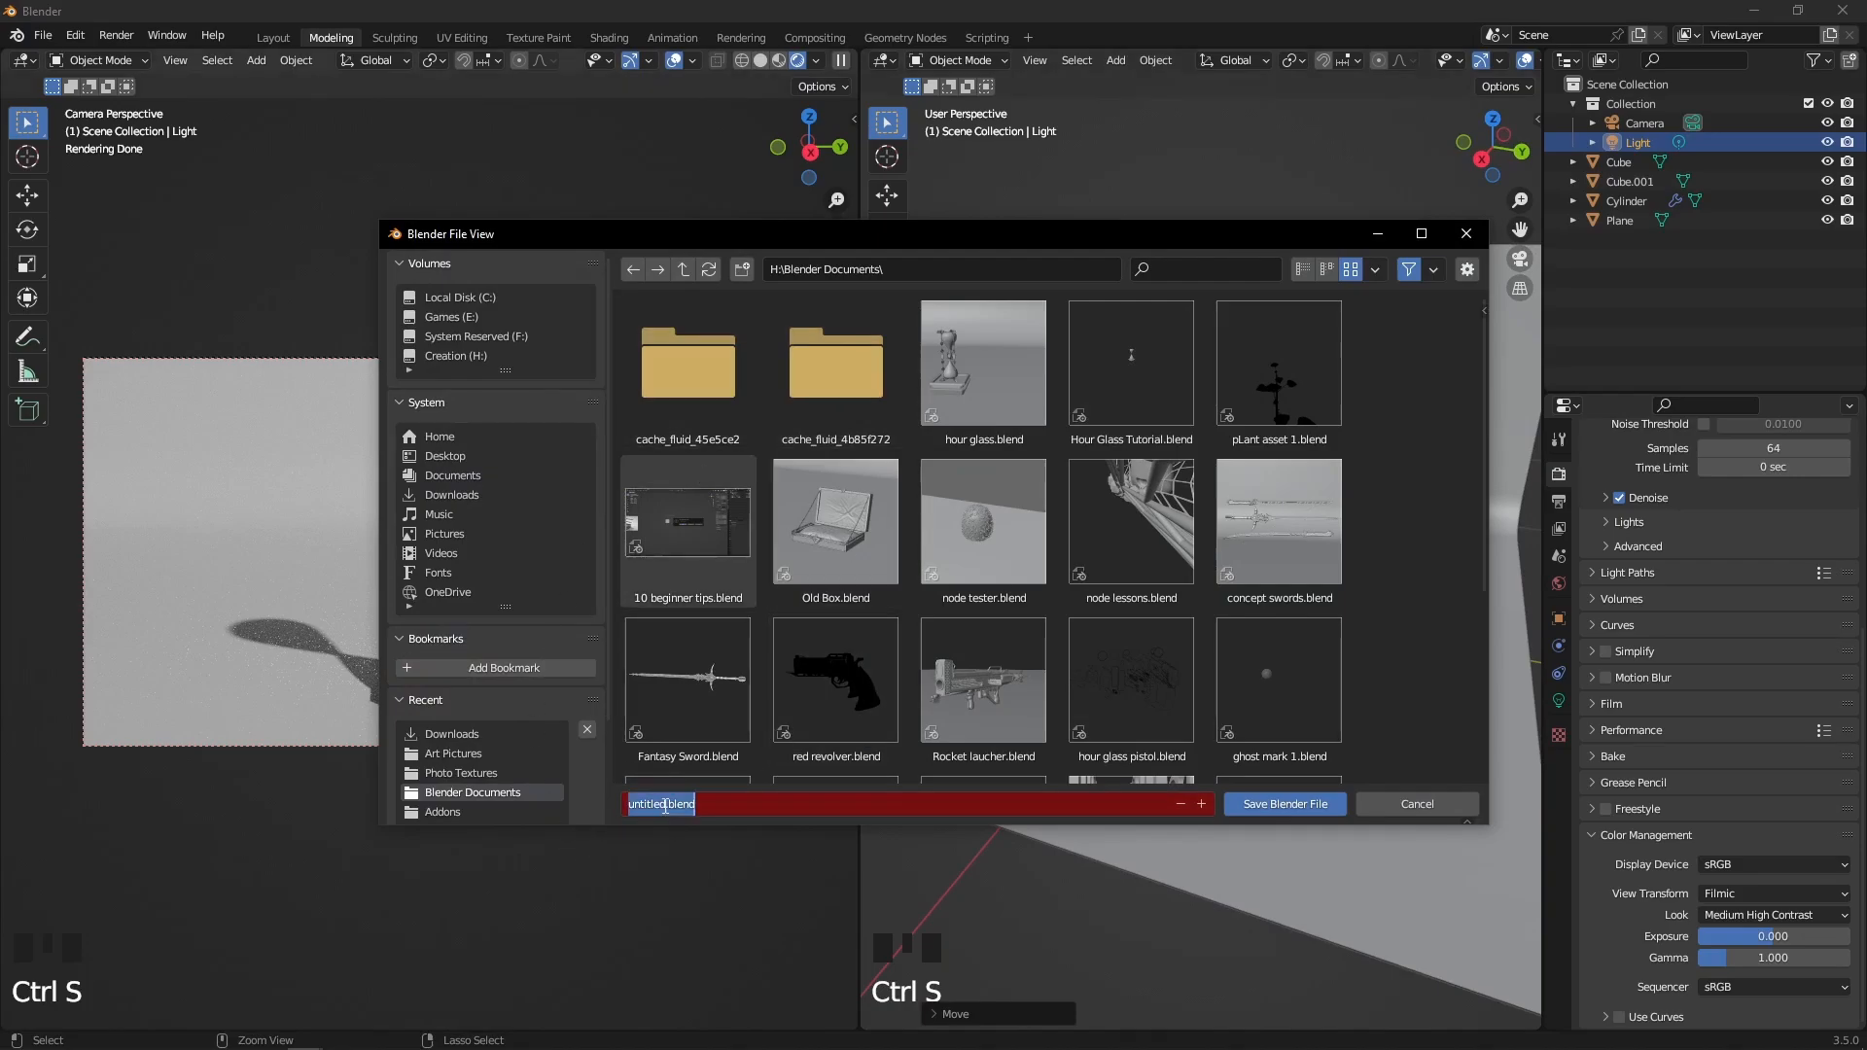
left_click(665, 804)
key("BackSpace")
key("BackSpace")
key("BackSpace")
key("BackSpace")
key("BackSpace")
key("BackSpace")
key("BackSpace")
key("BackSpace")
type("Hourgal")
key("BackSpace")
key("BackSpace")
type("lass Demo")
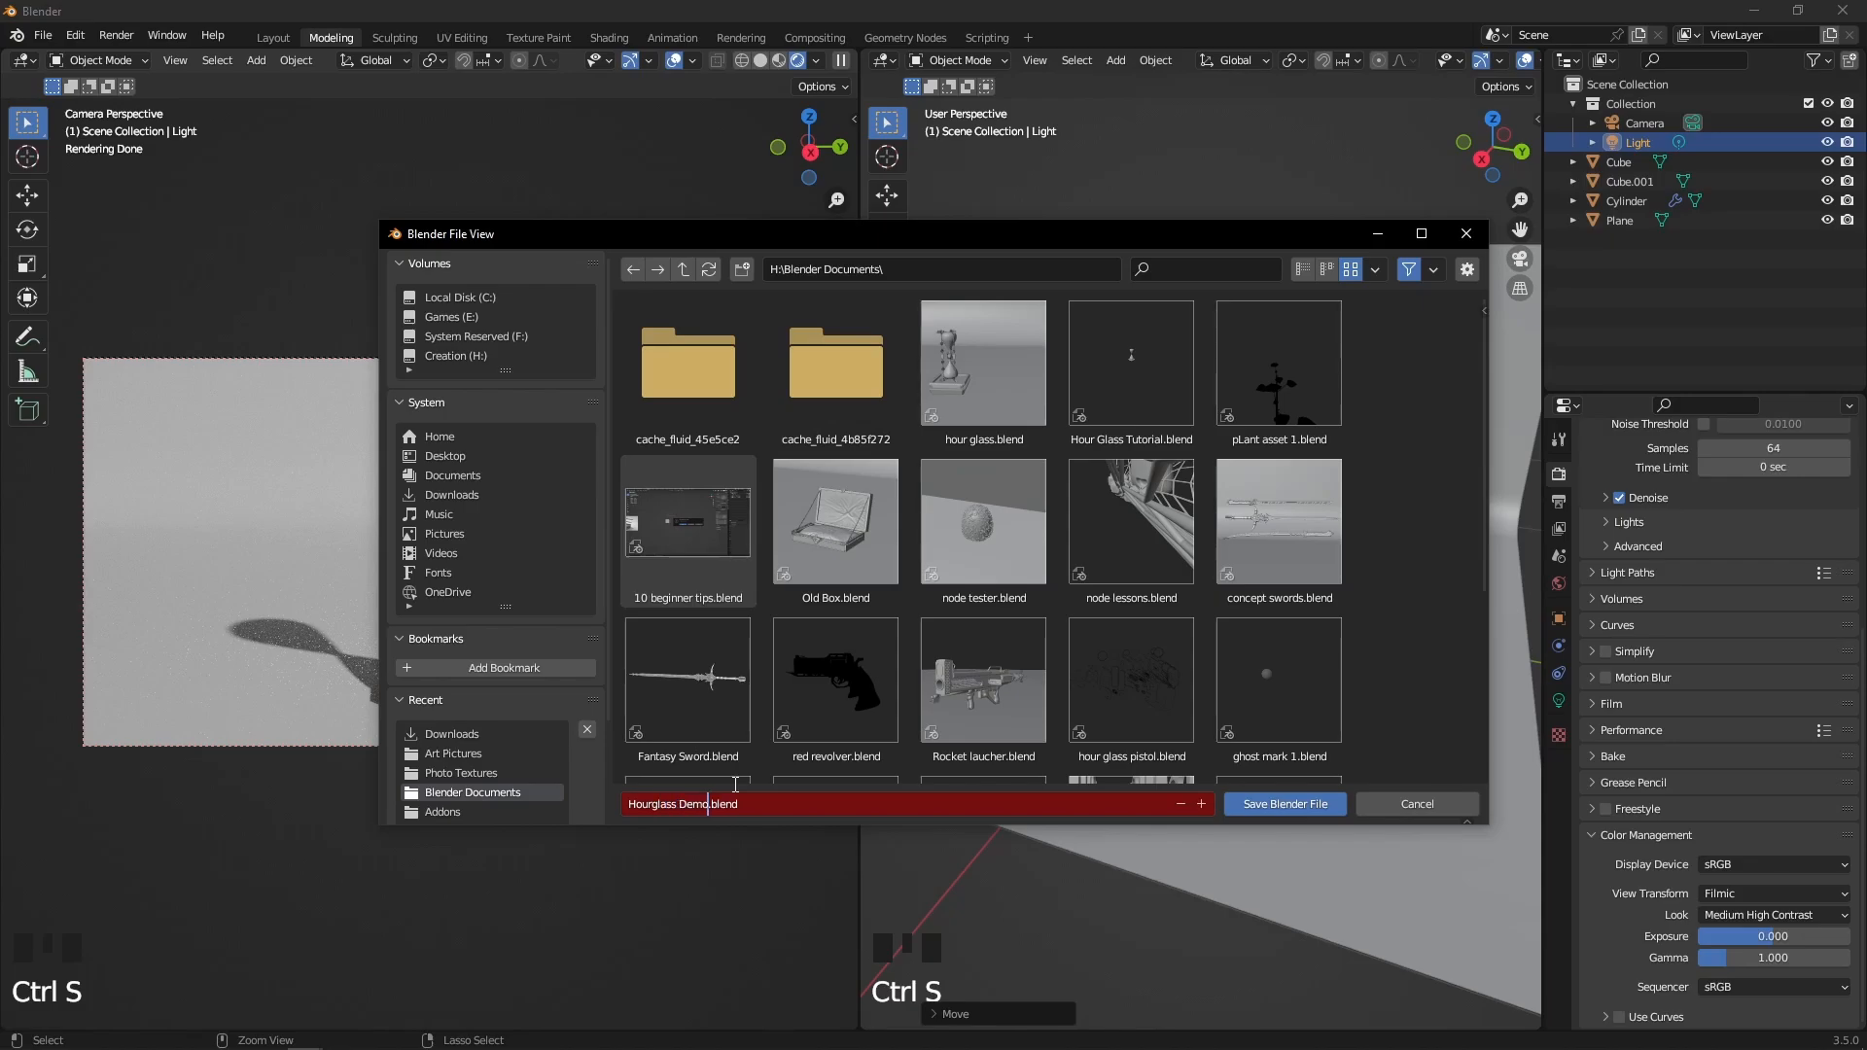
left_click(1298, 809)
Slightly widen the solid-shaded viewport and examine the hourglass and backdrop up close and from above
middle_click_drag(1280, 493, 1118, 505)
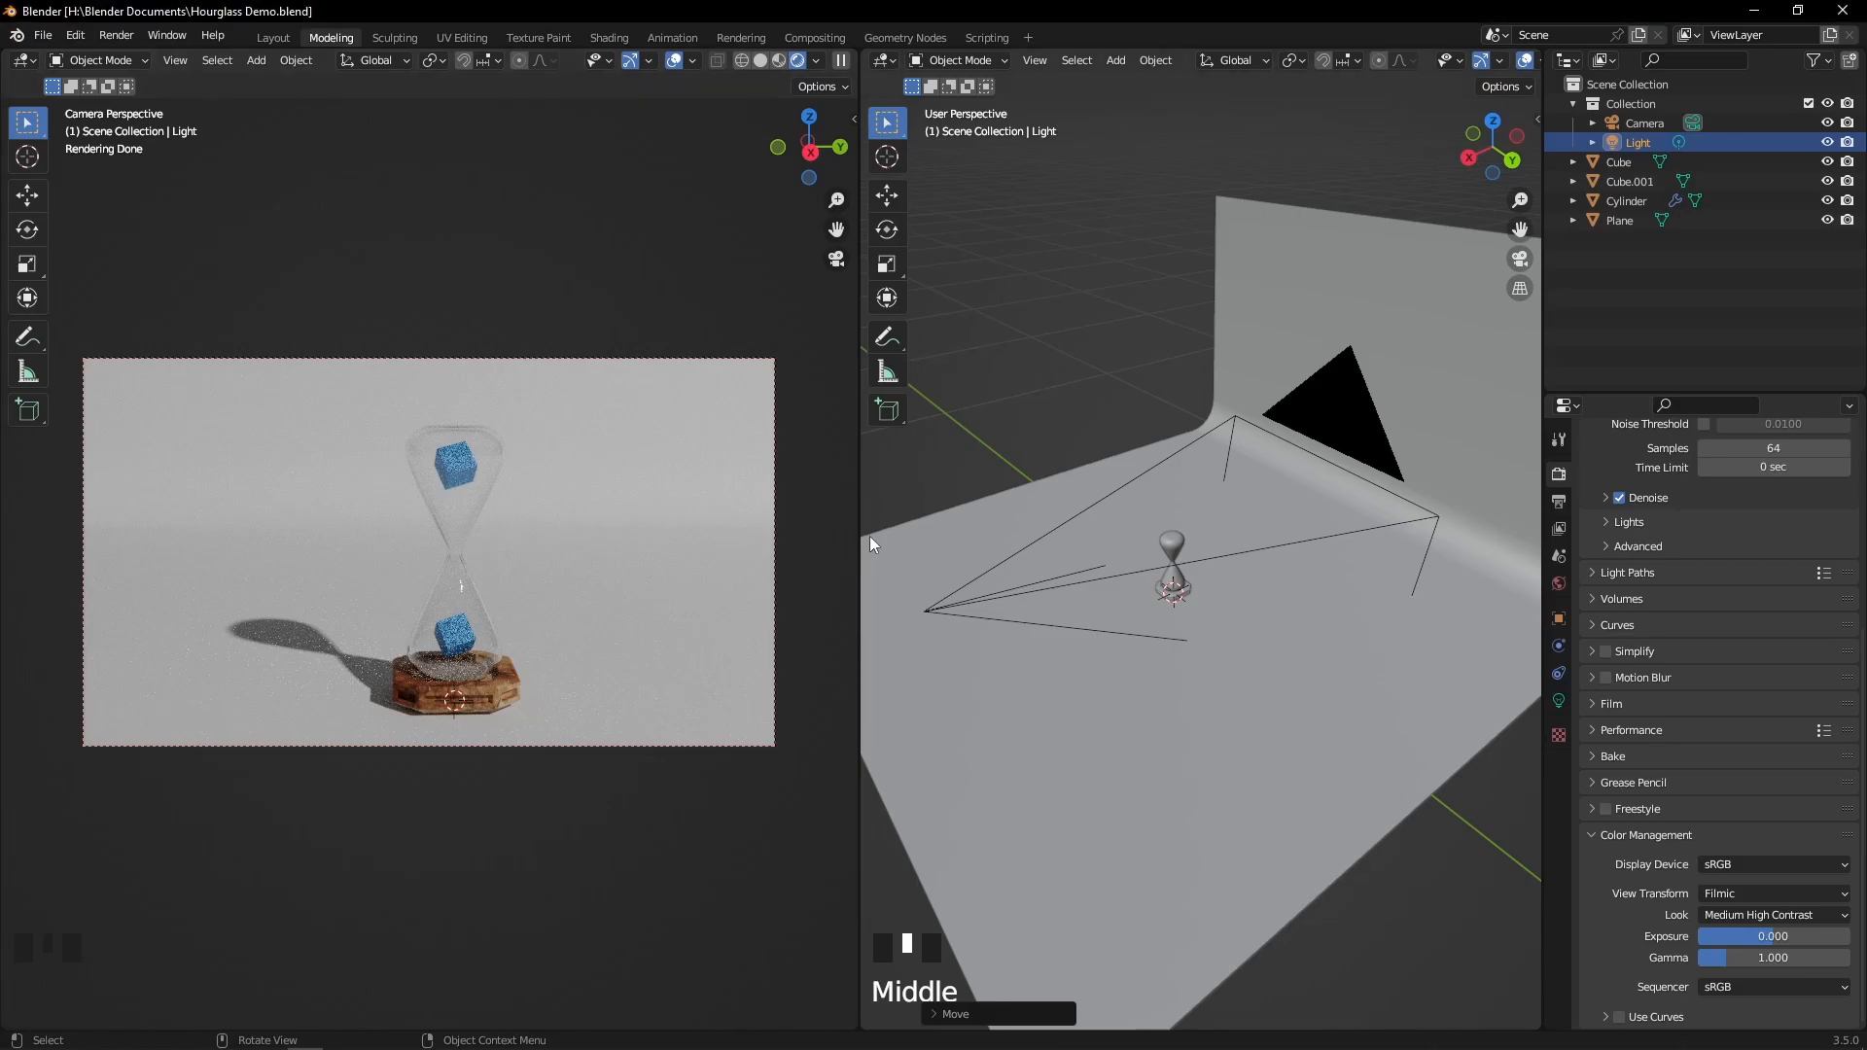
middle_click_drag(1155, 498, 1170, 547)
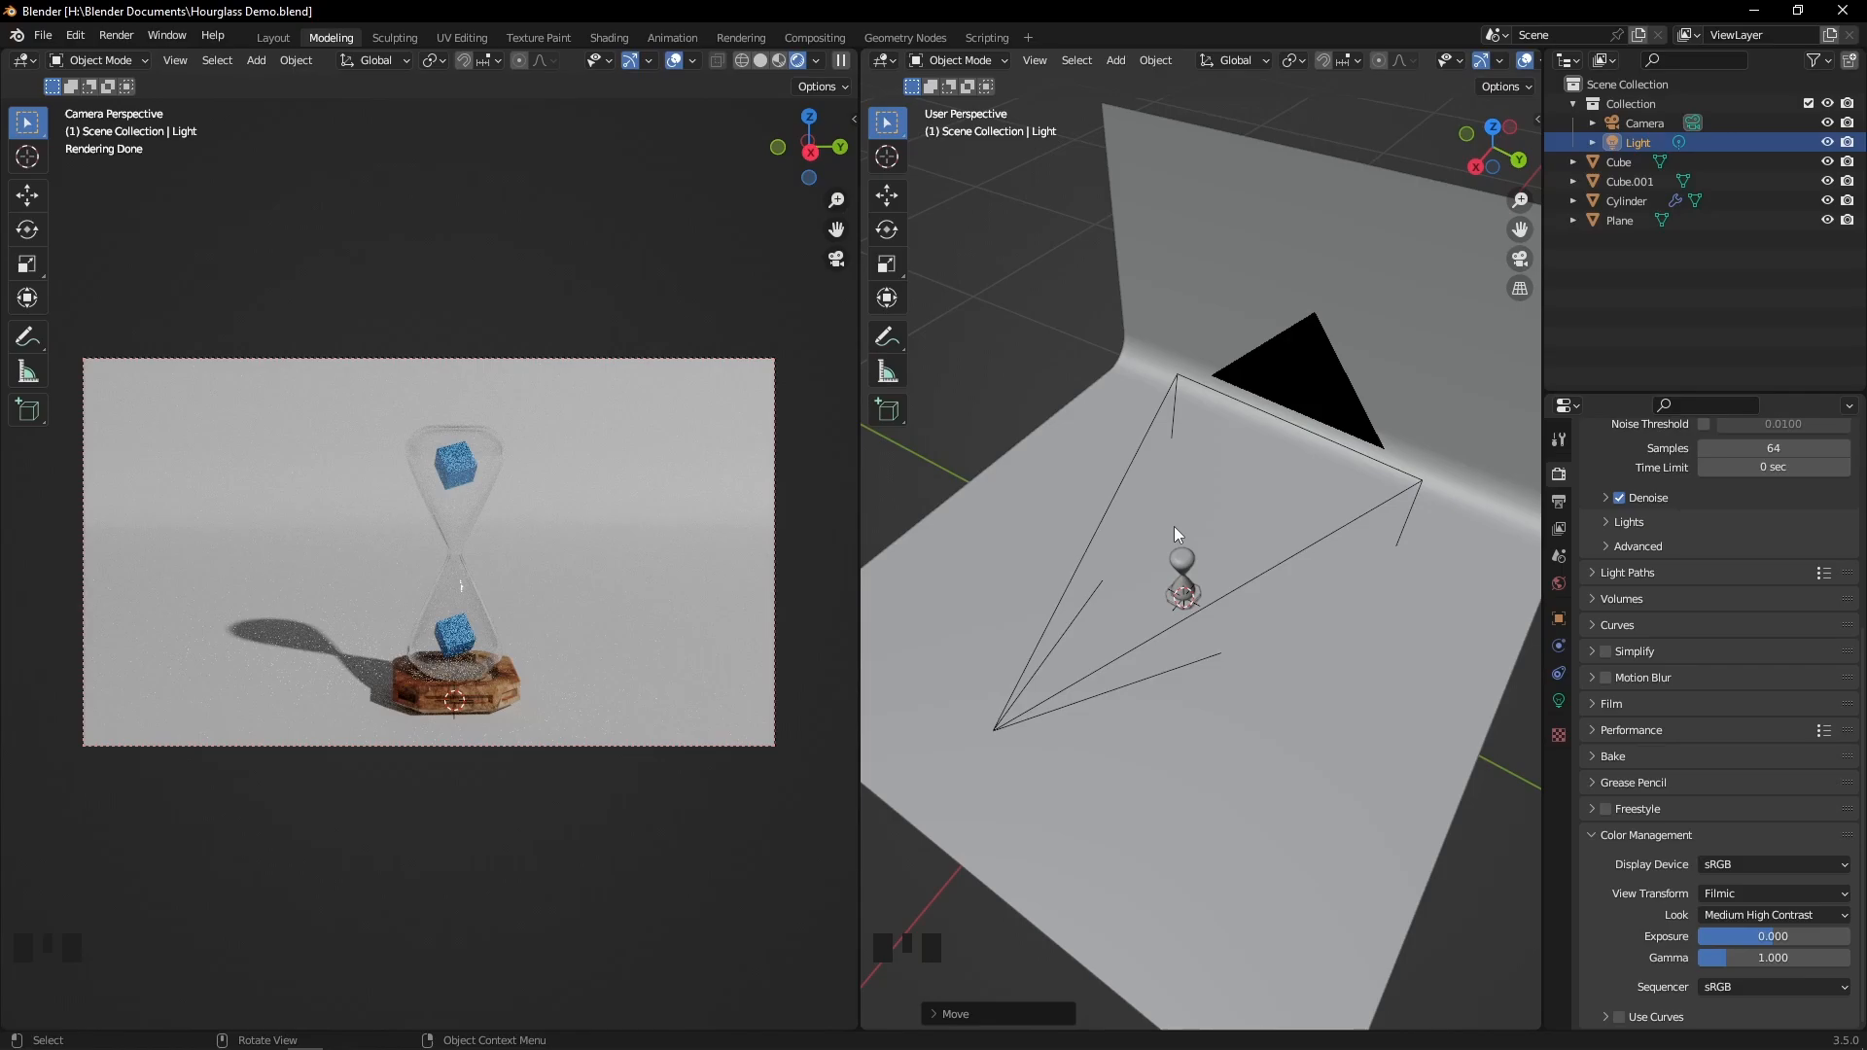
left_click_drag(856, 536, 819, 536)
scroll(1298, 598, "up", 4)
middle_click_drag(1244, 605, 1208, 570)
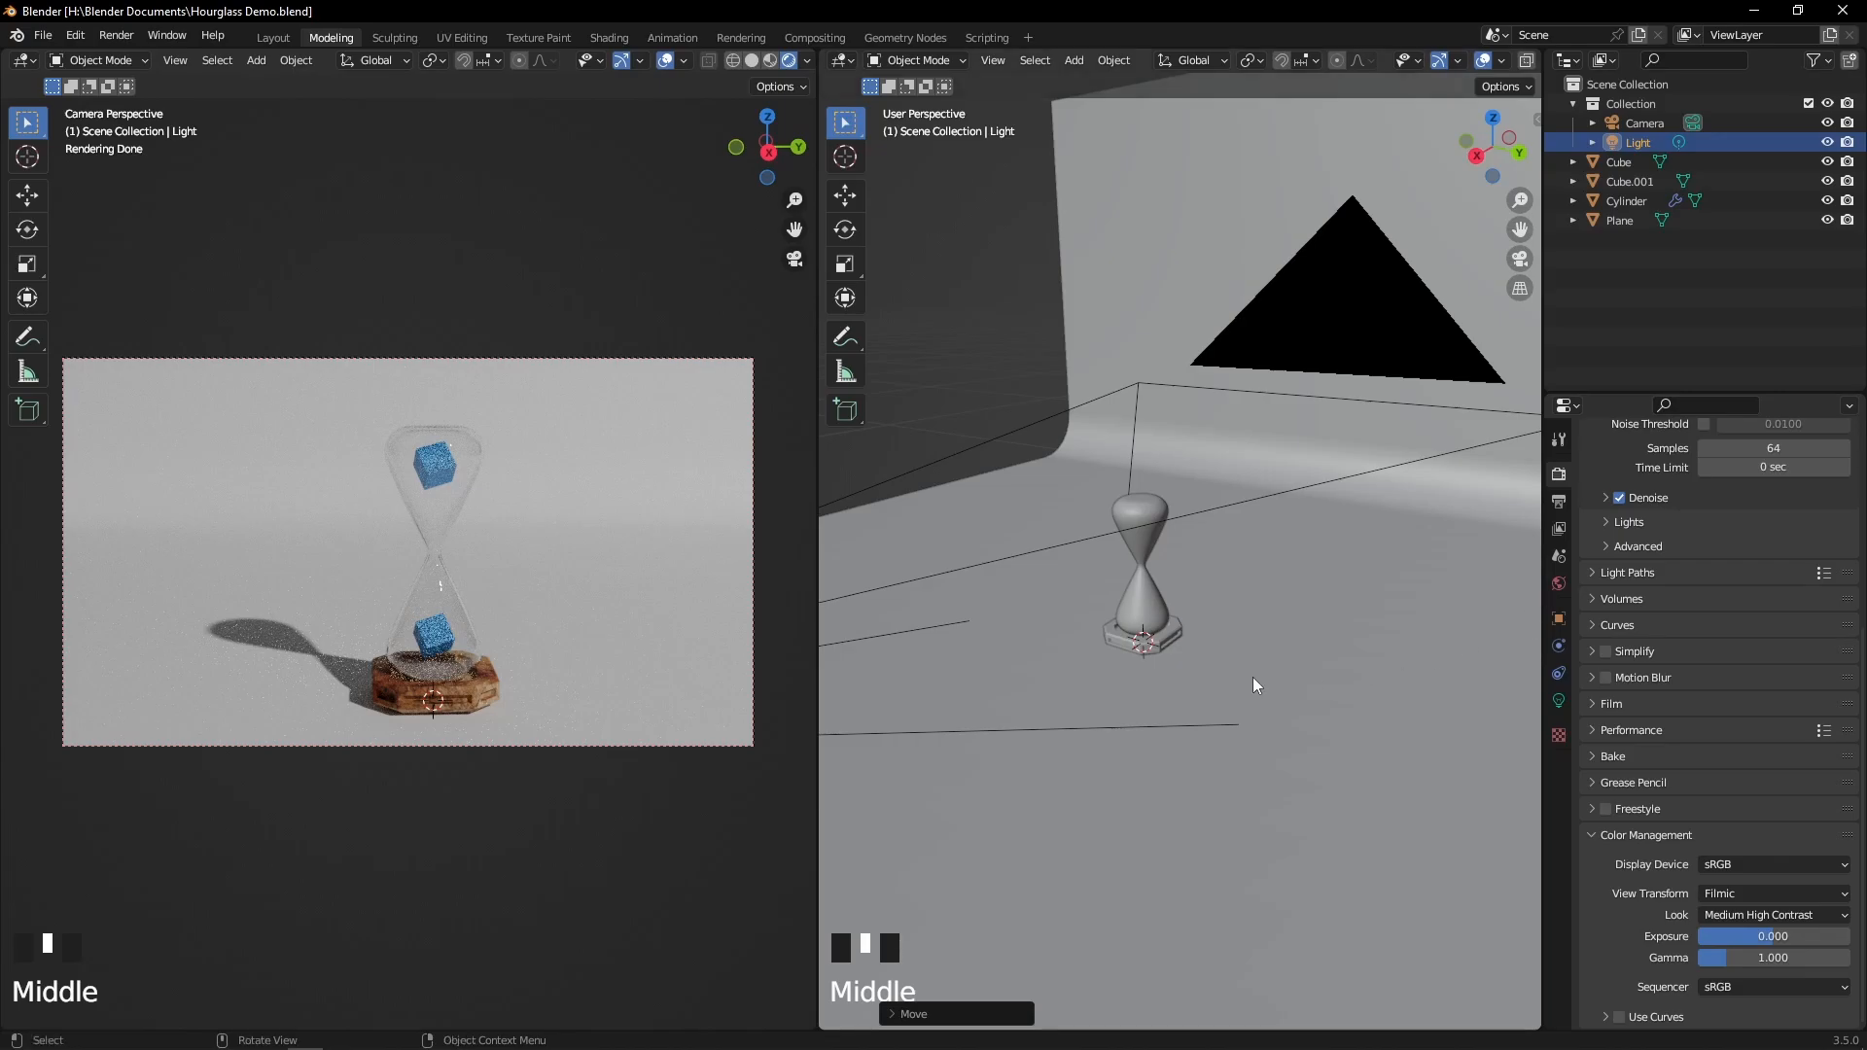
scroll(1245, 681, "up", 4)
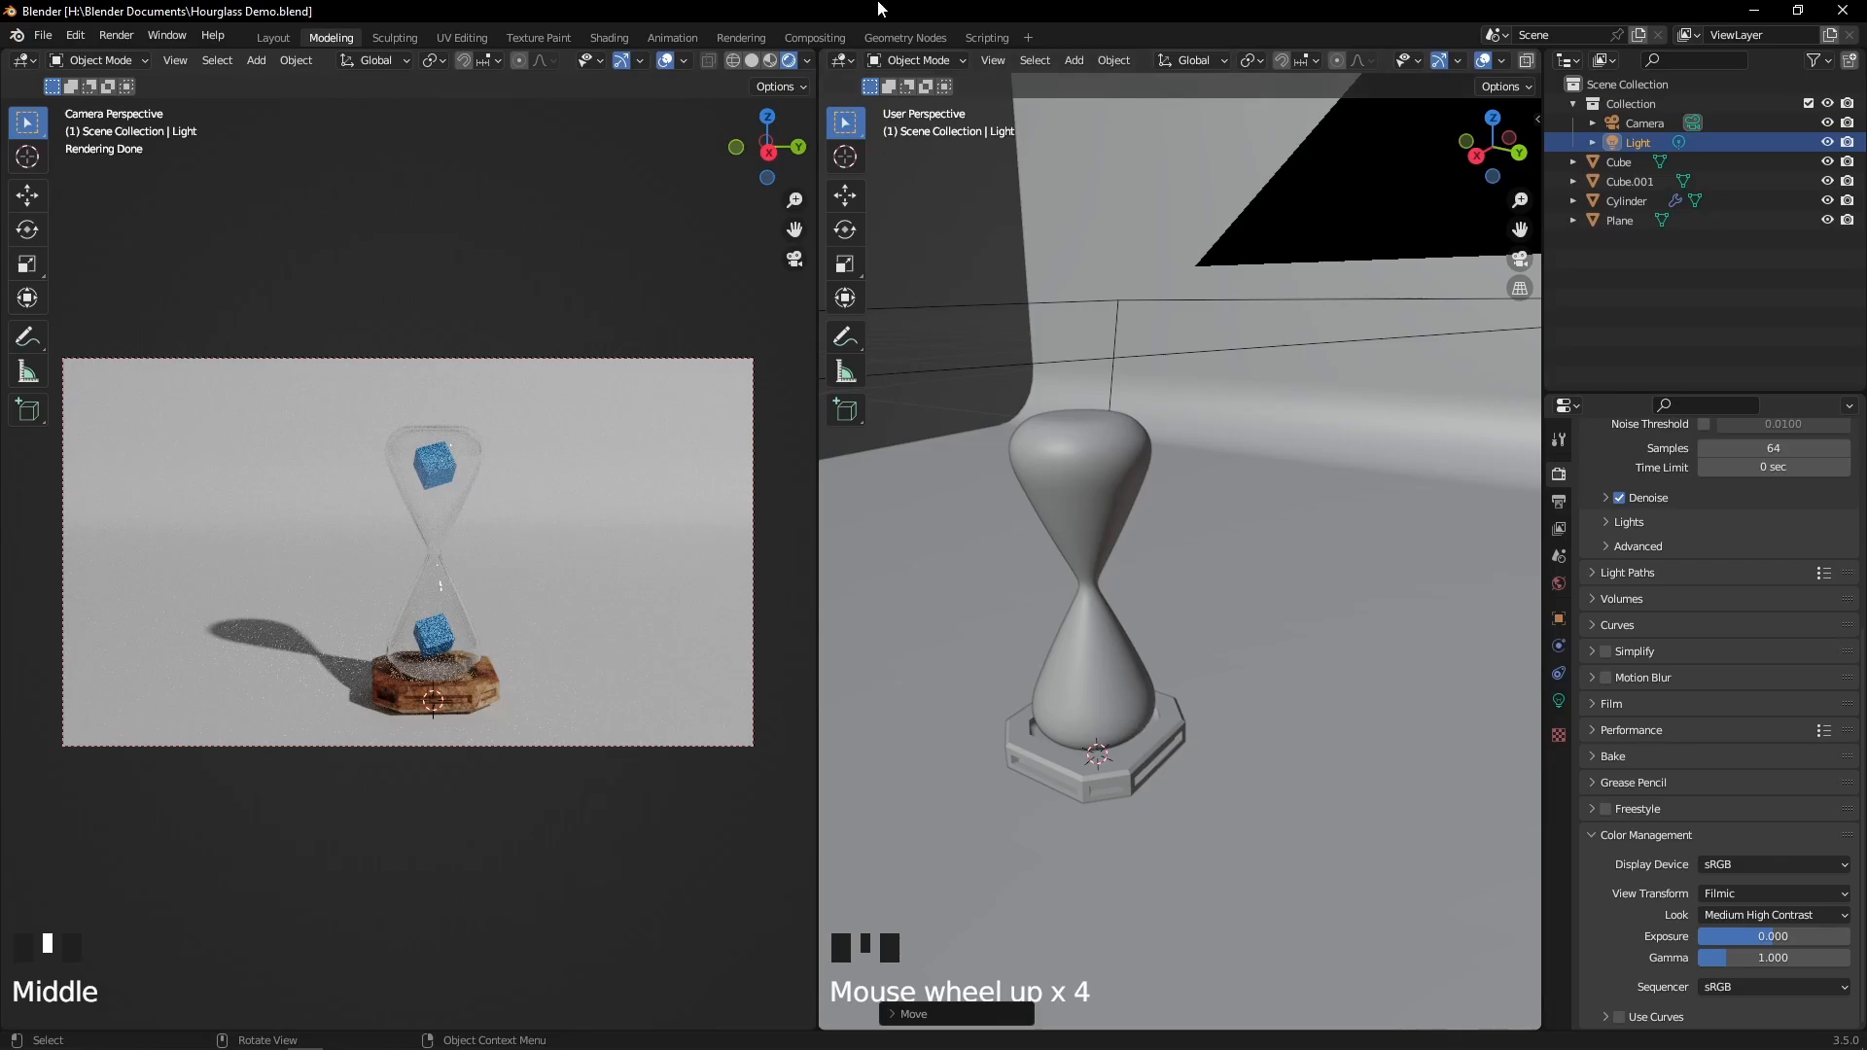
scroll(1152, 337, "down", 3)
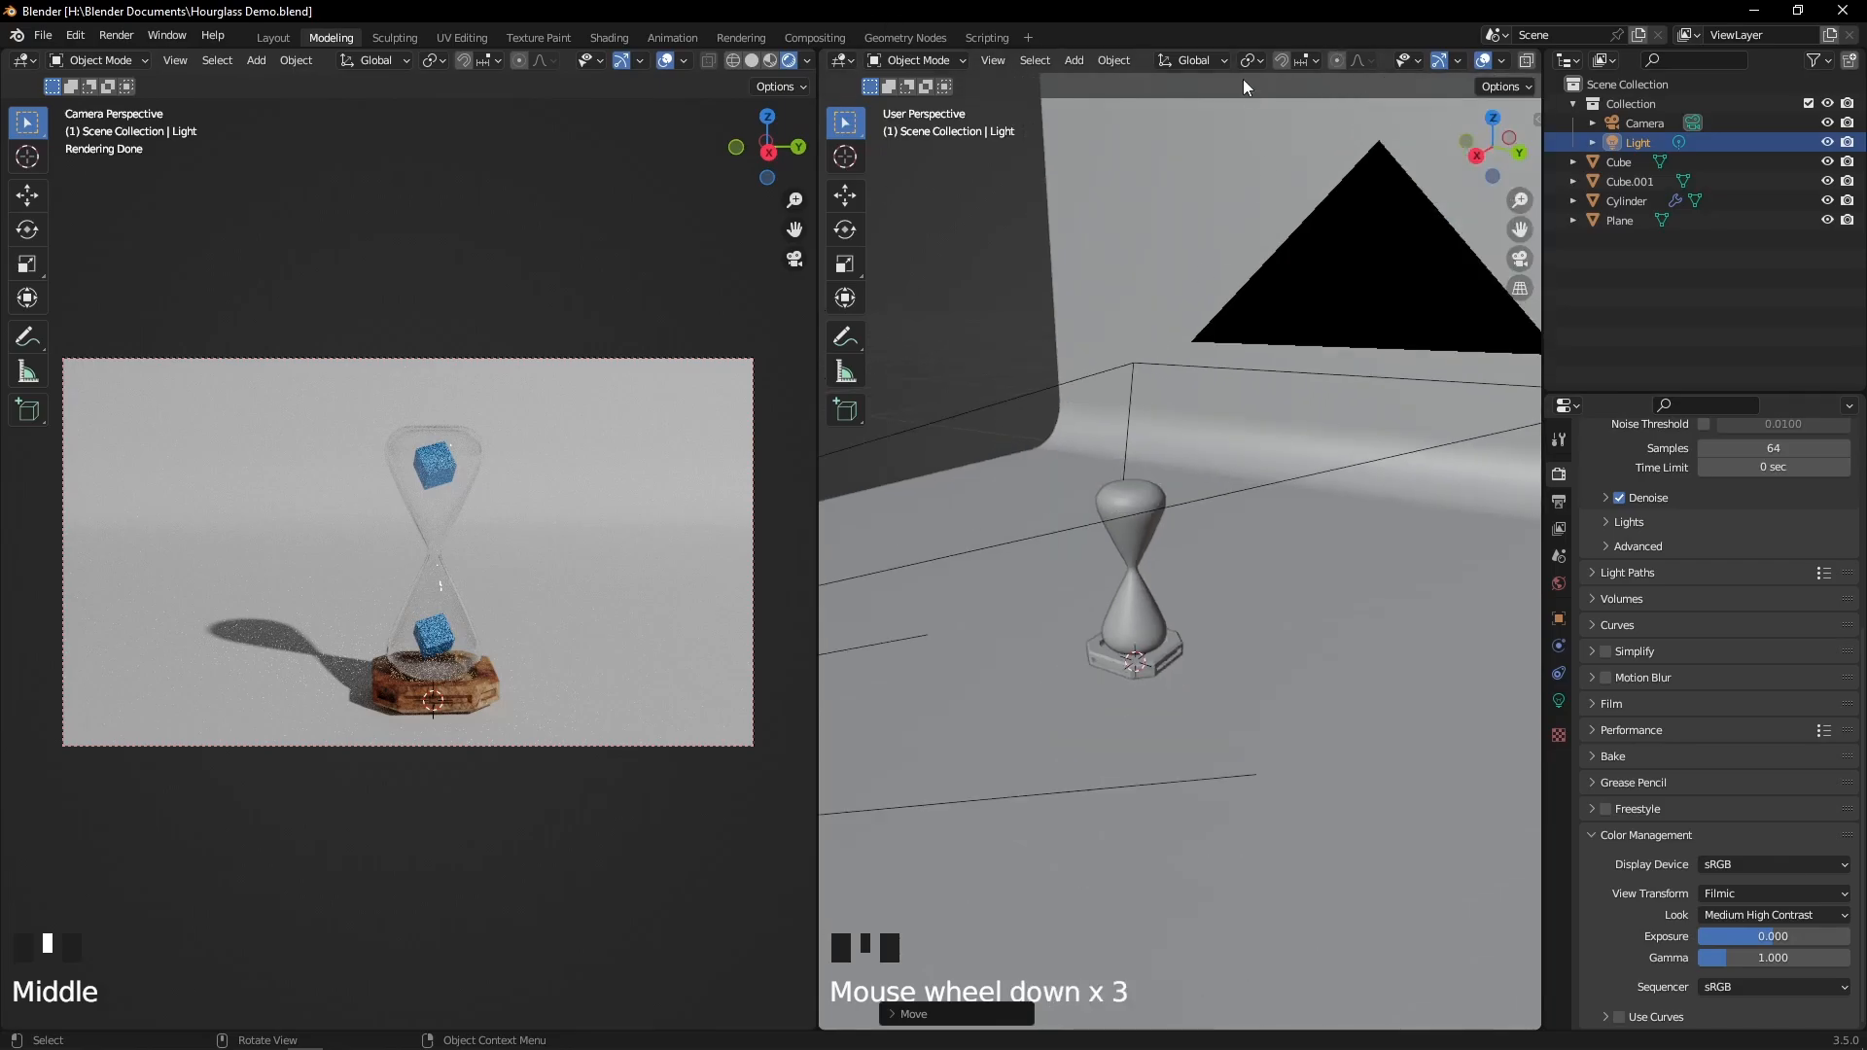
scroll(1131, 523, "up", 4)
middle_click_drag(1106, 354, 826, 554)
scroll(175, 675, "down", 1)
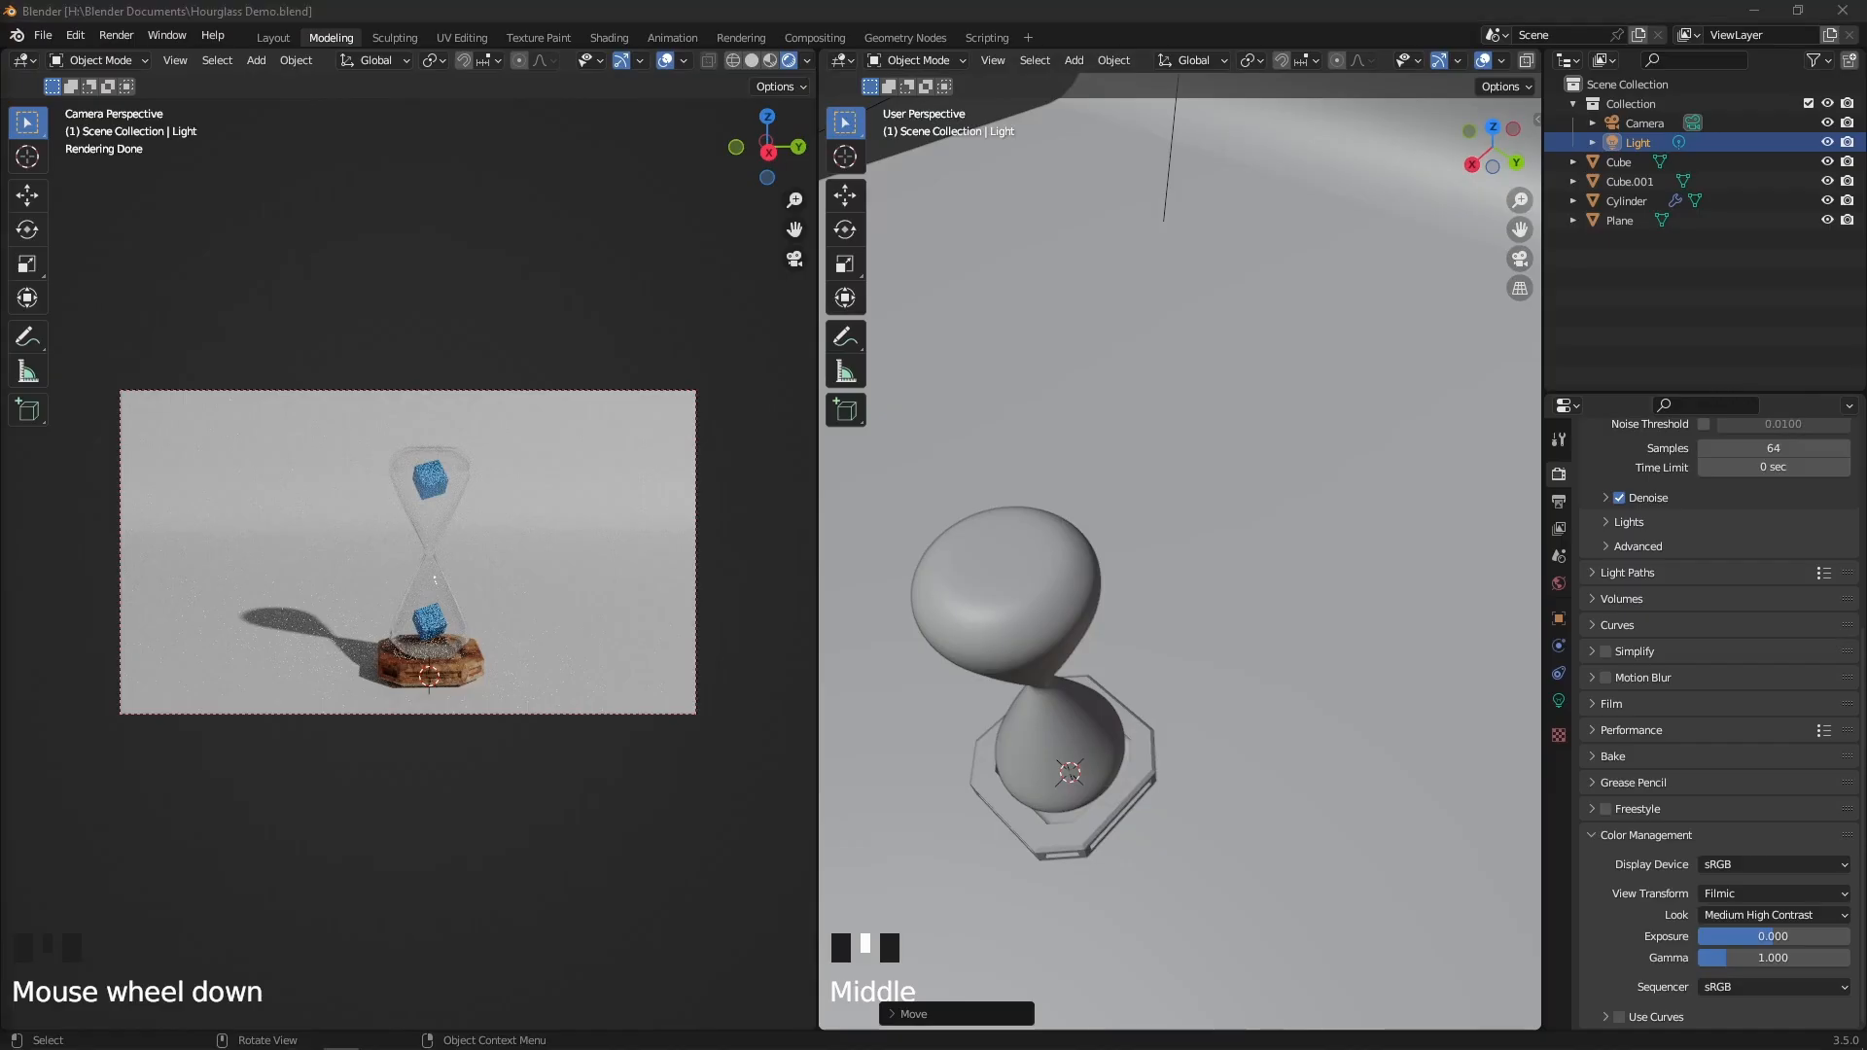